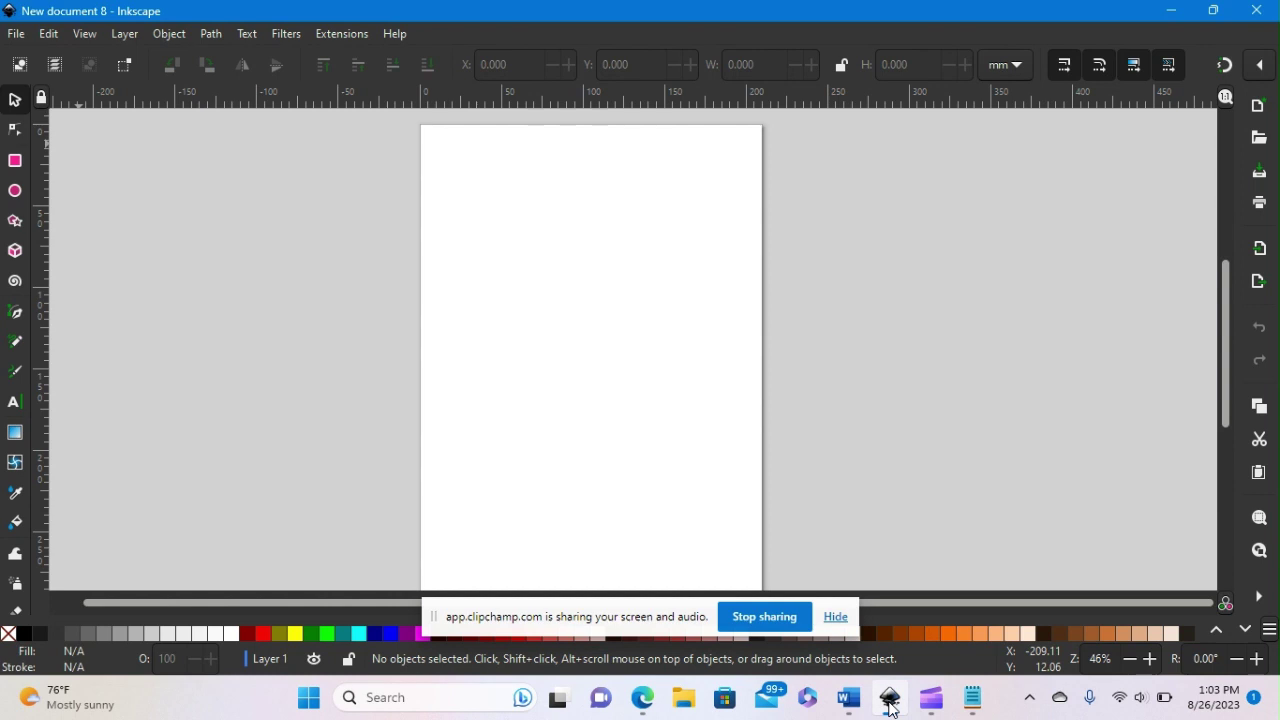
# - Dock the Fill and Stroke and Align and Distribute panels from the Object menu
pyautogui.click(890, 700)
pyautogui.click(16, 36)
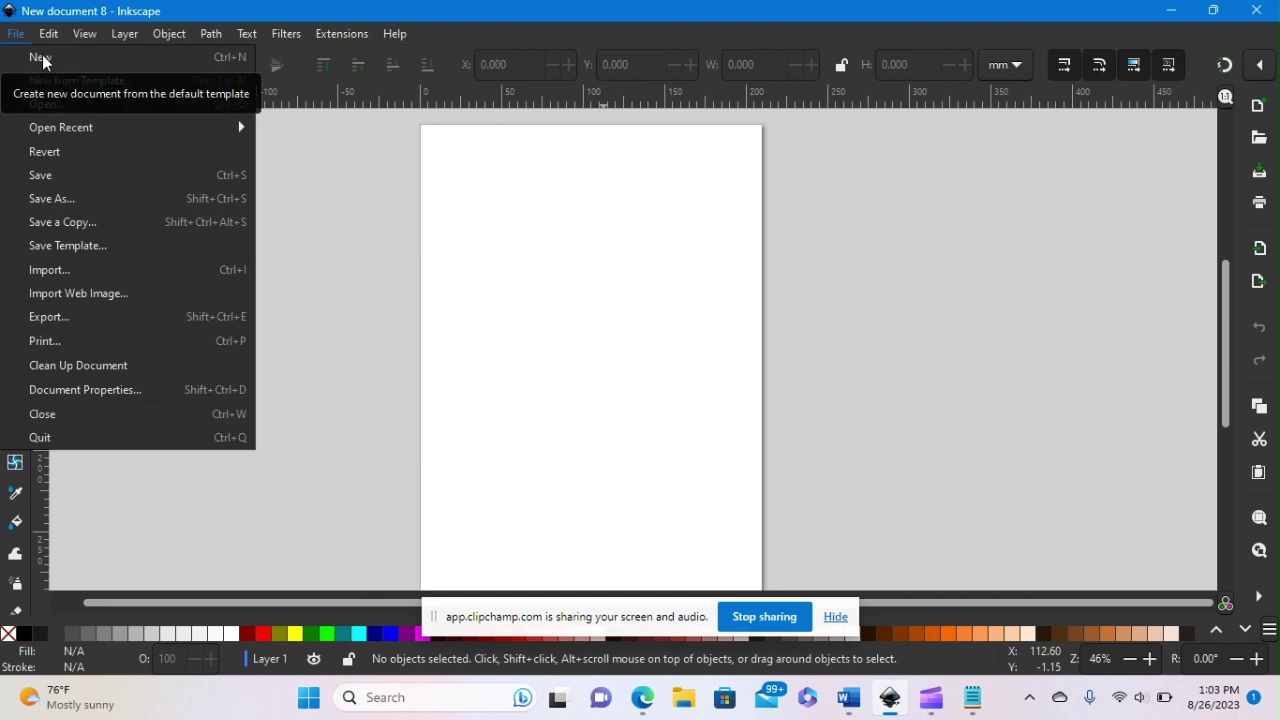
pyautogui.moveTo(124, 33)
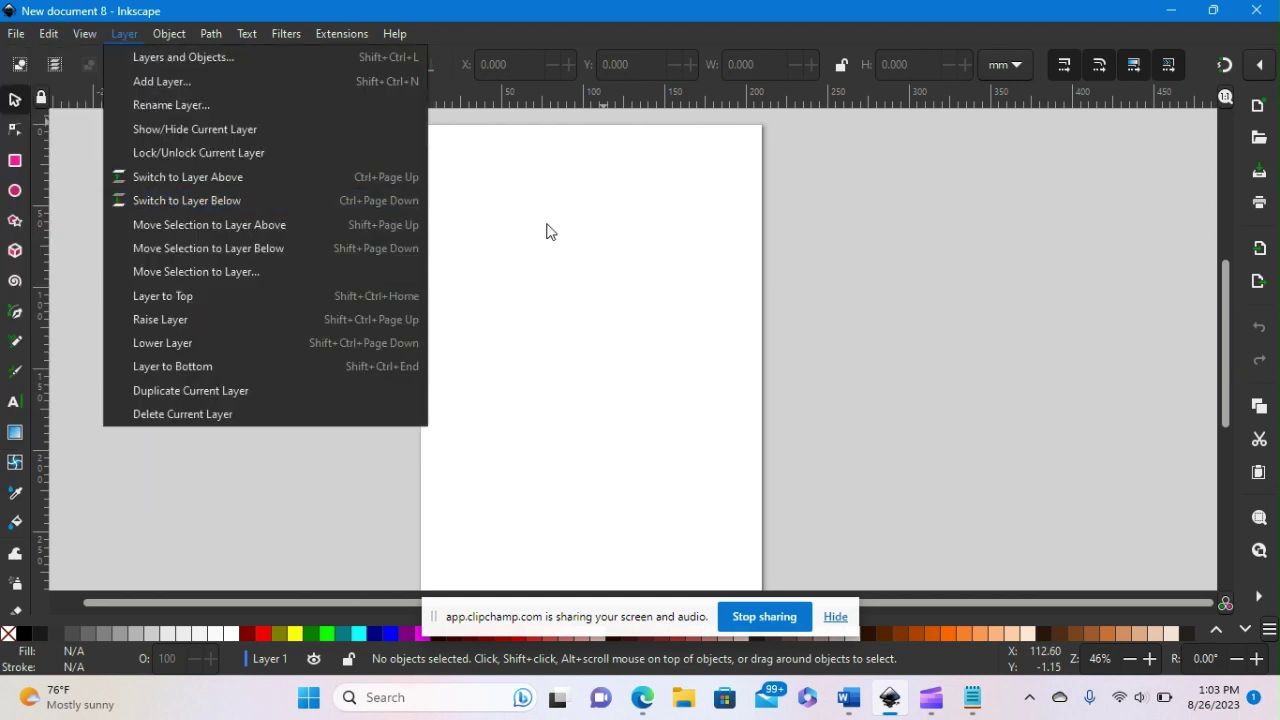
pyautogui.click(548, 232)
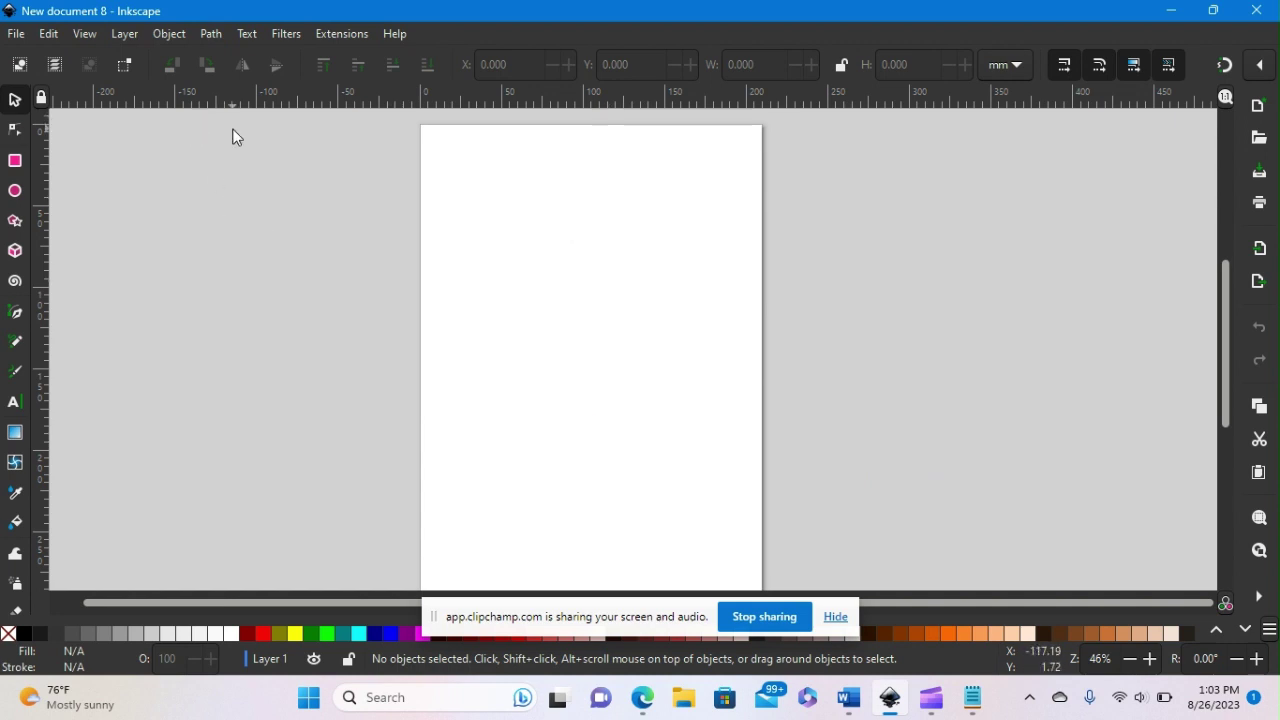
pyautogui.click(174, 37)
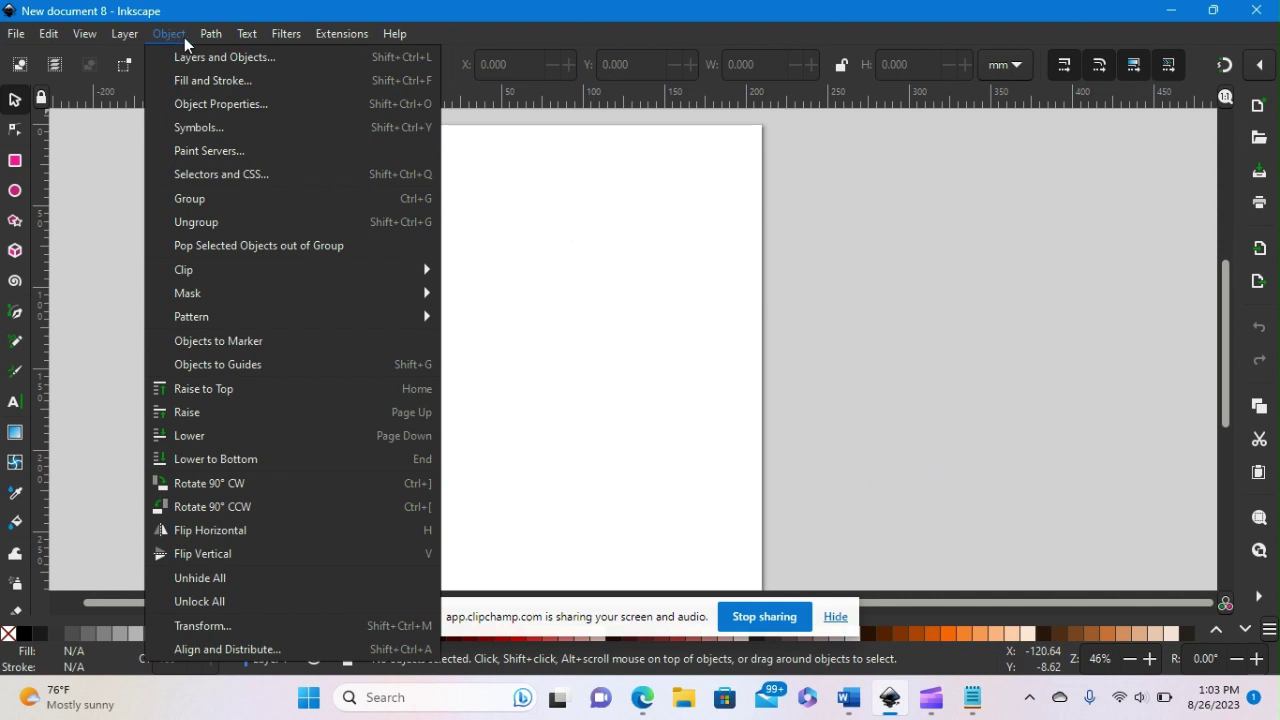
pyautogui.click(218, 79)
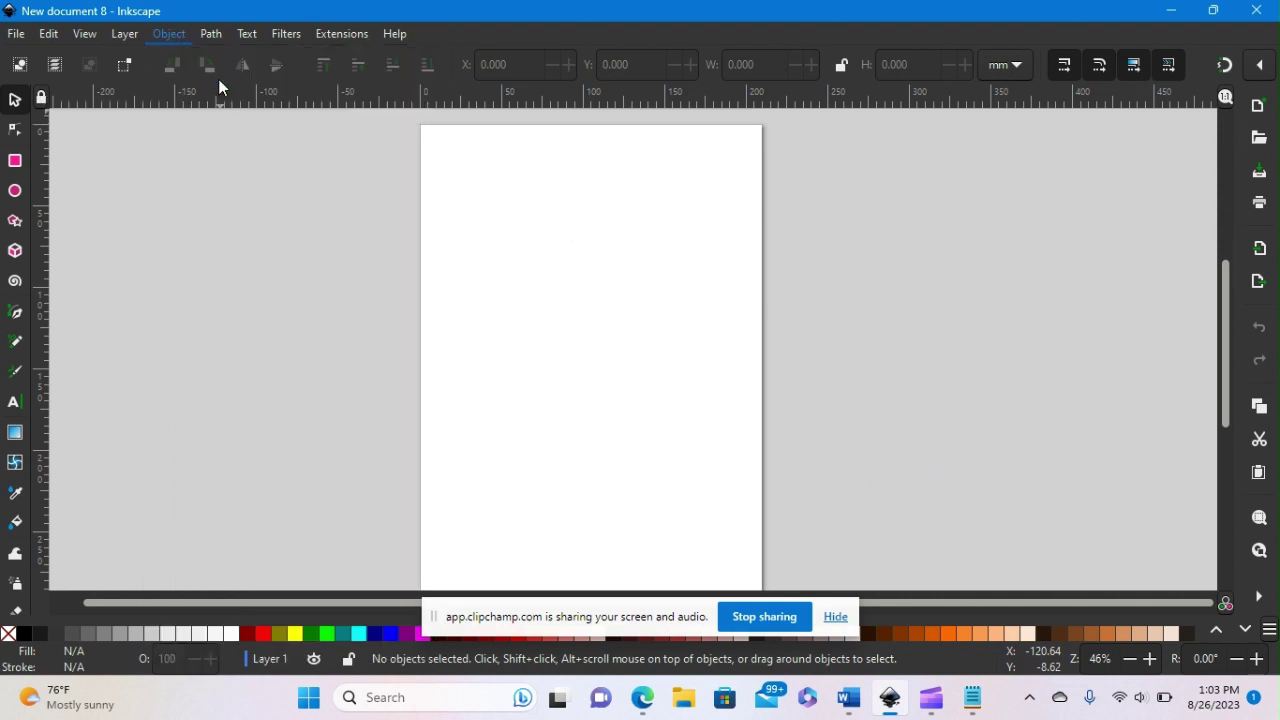
pyautogui.click(169, 33)
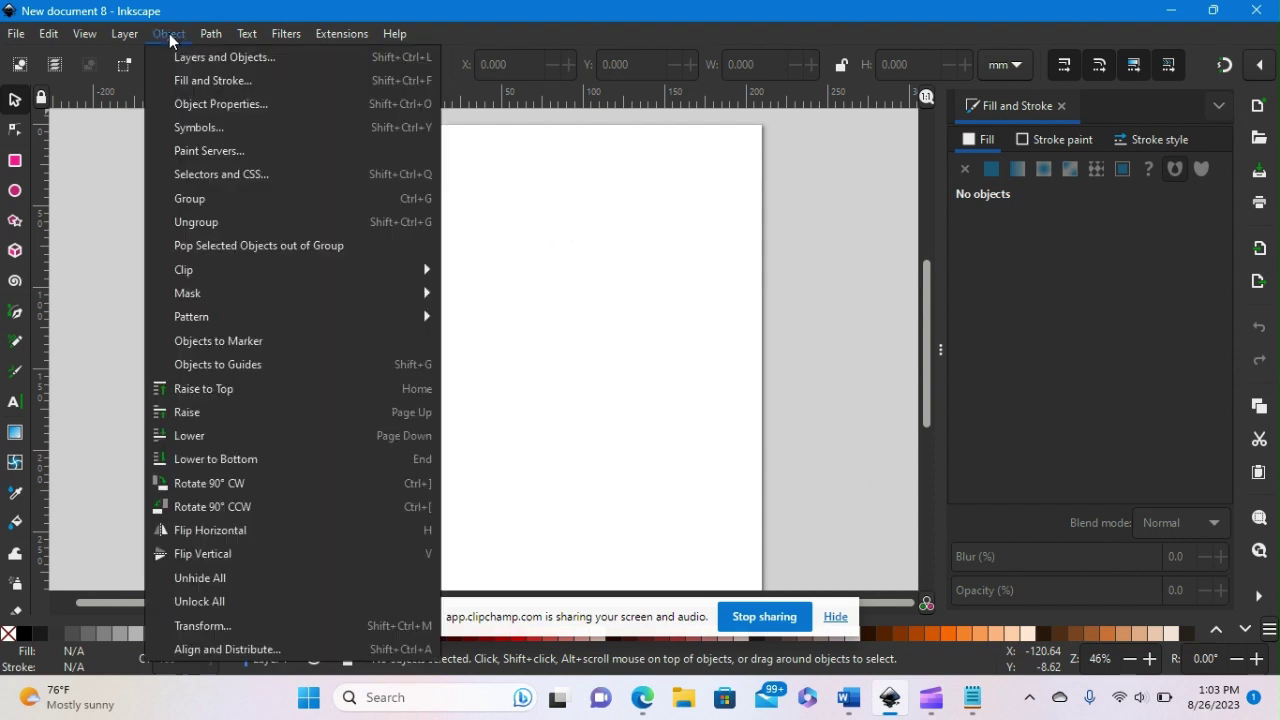
pyautogui.click(268, 651)
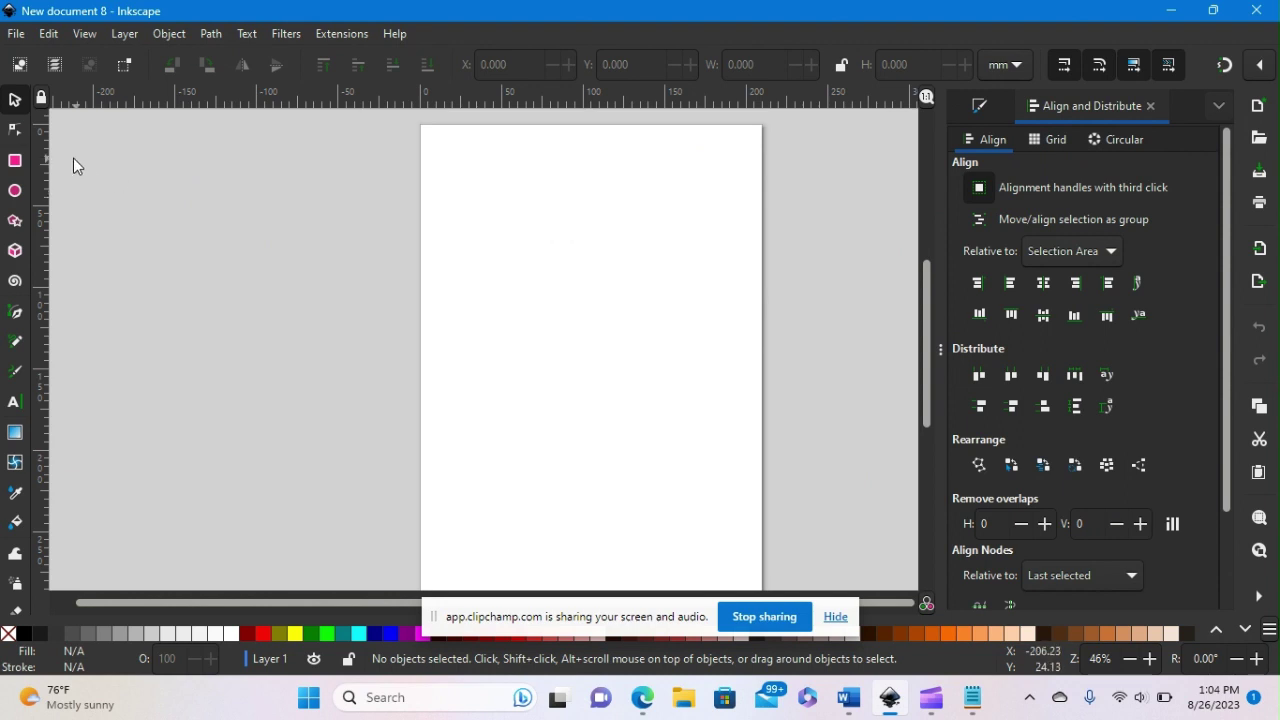
# - Draw a small flat ellipse at the page's upper left and rotate it about 46 degrees
pyautogui.click(15, 192)
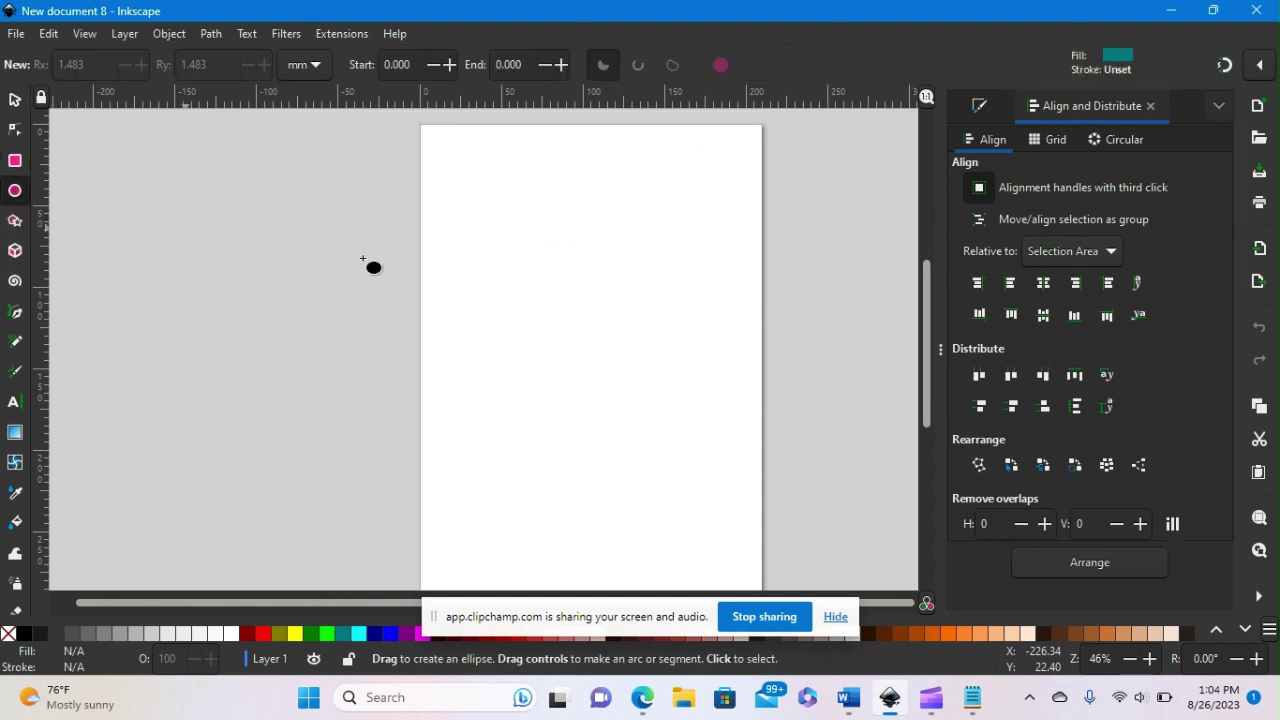
pyautogui.moveTo(476, 253); pyautogui.dragTo(515, 266)
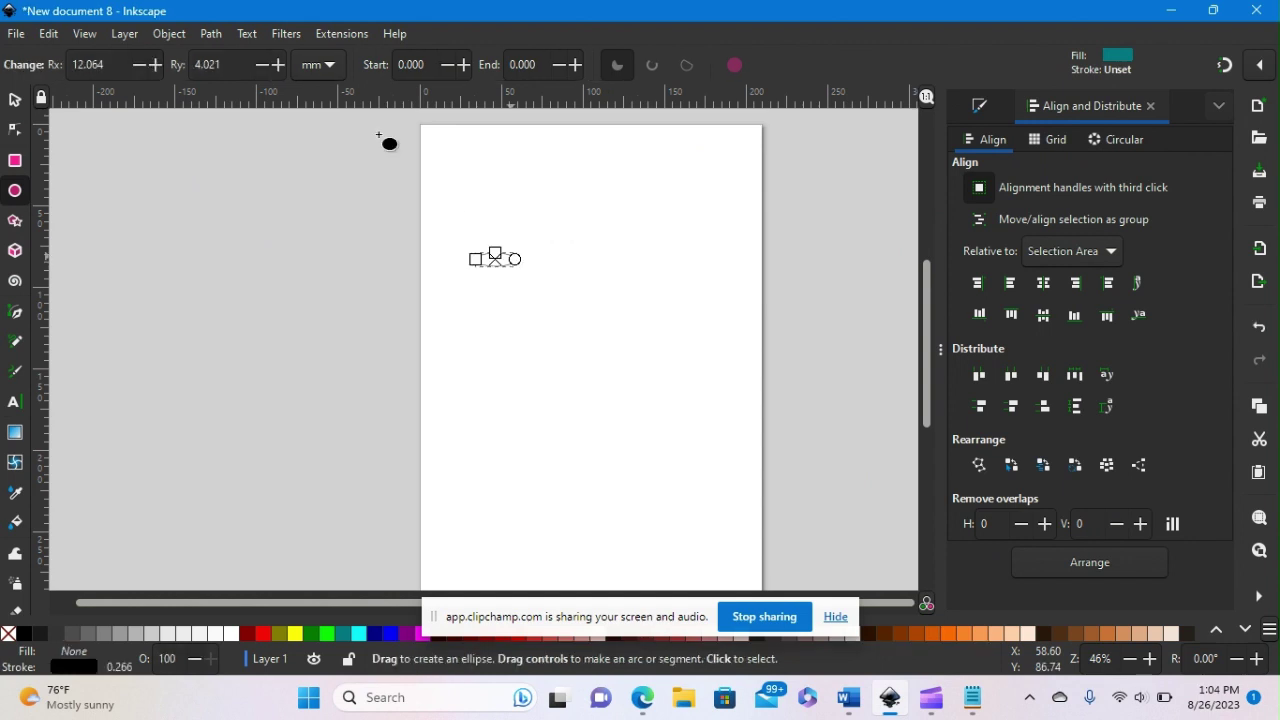
pyautogui.click(14, 101)
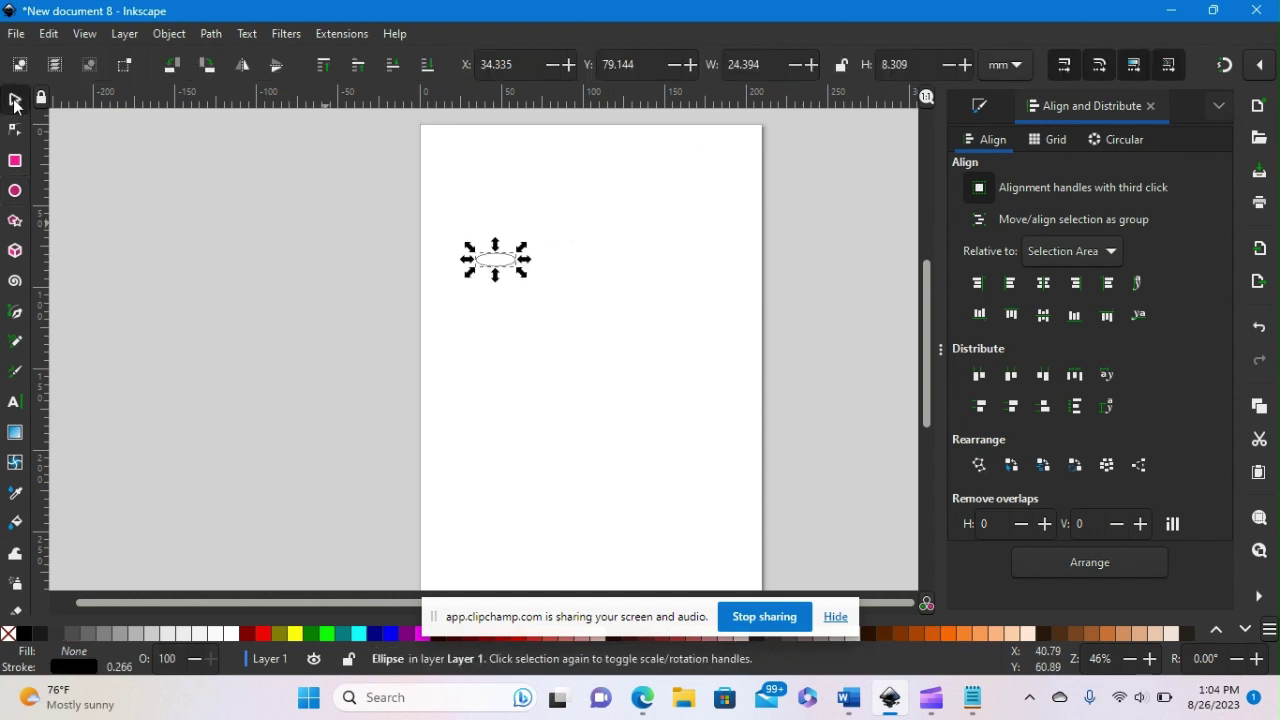
pyautogui.click(505, 260)
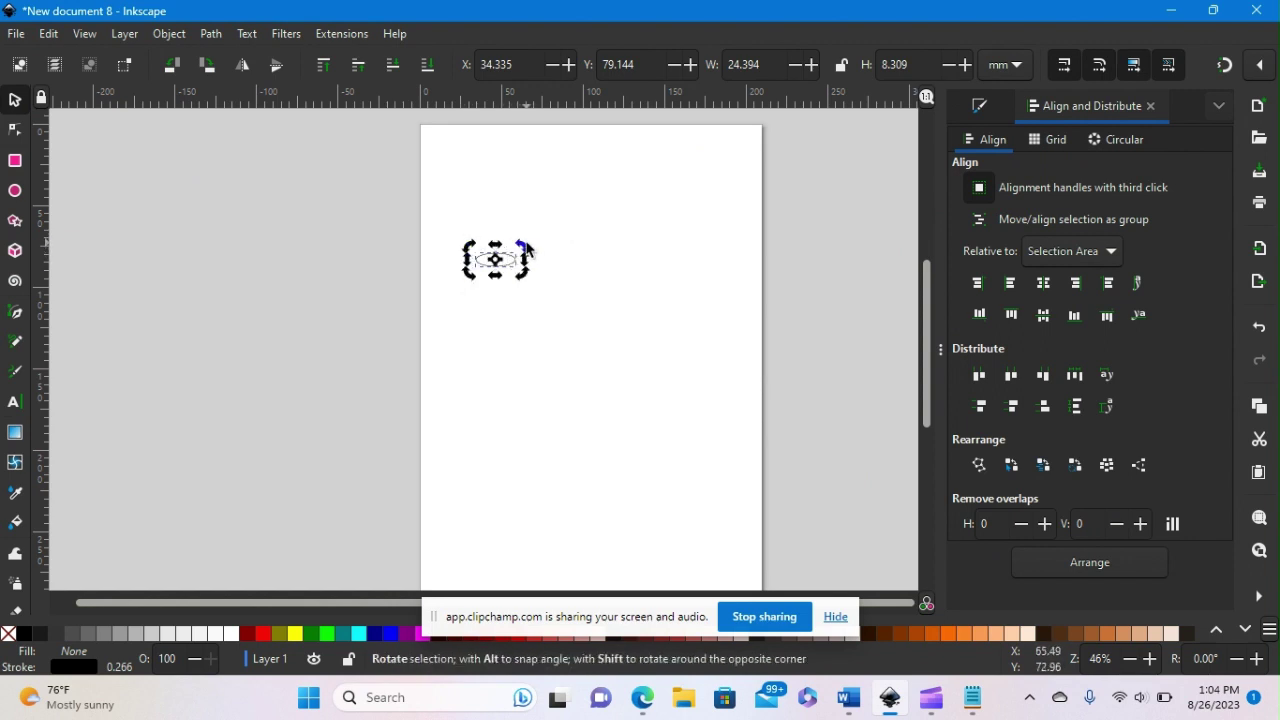
pyautogui.moveTo(524, 243); pyautogui.dragTo(528, 261)
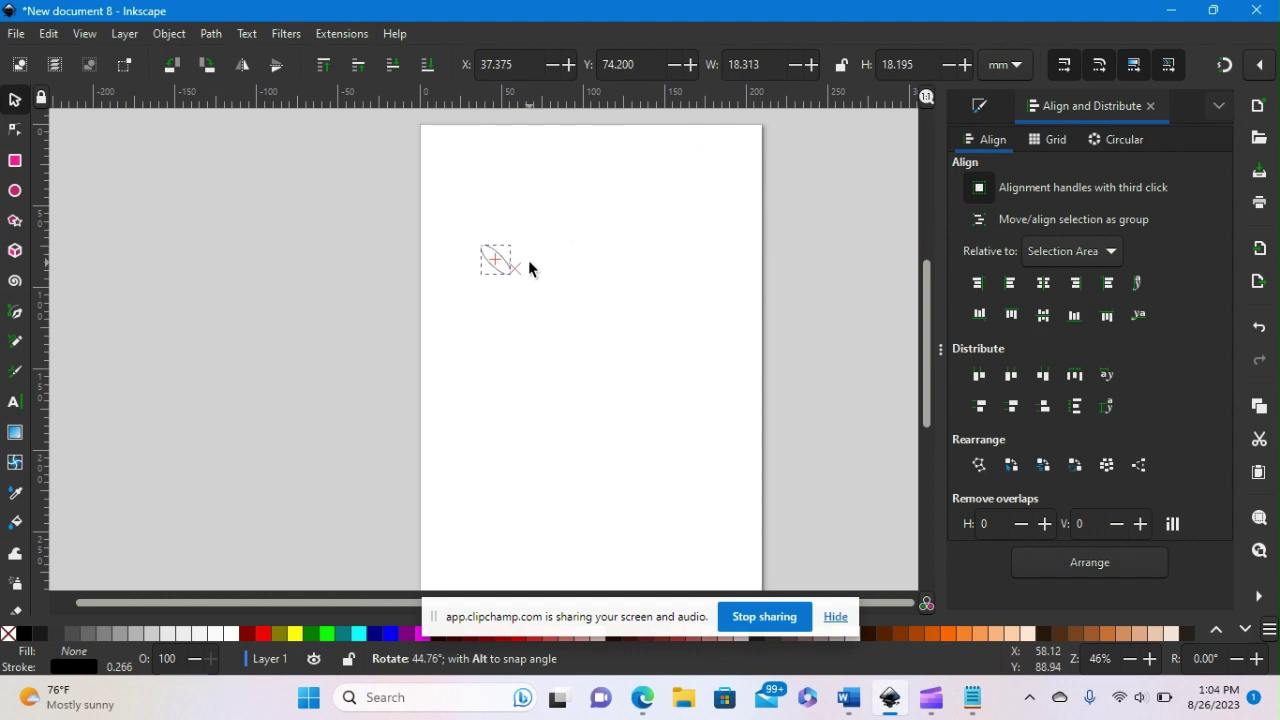
pyautogui.moveTo(528, 268); pyautogui.dragTo(530, 266)
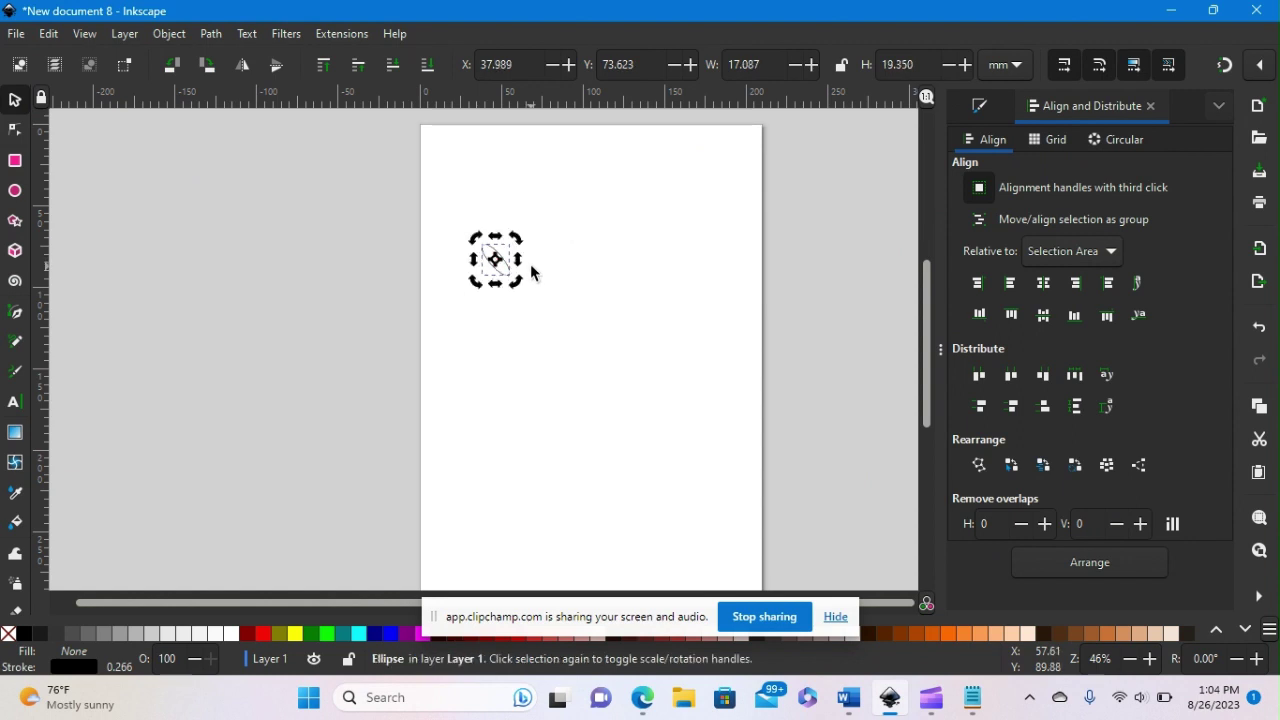
pyautogui.click(545, 258)
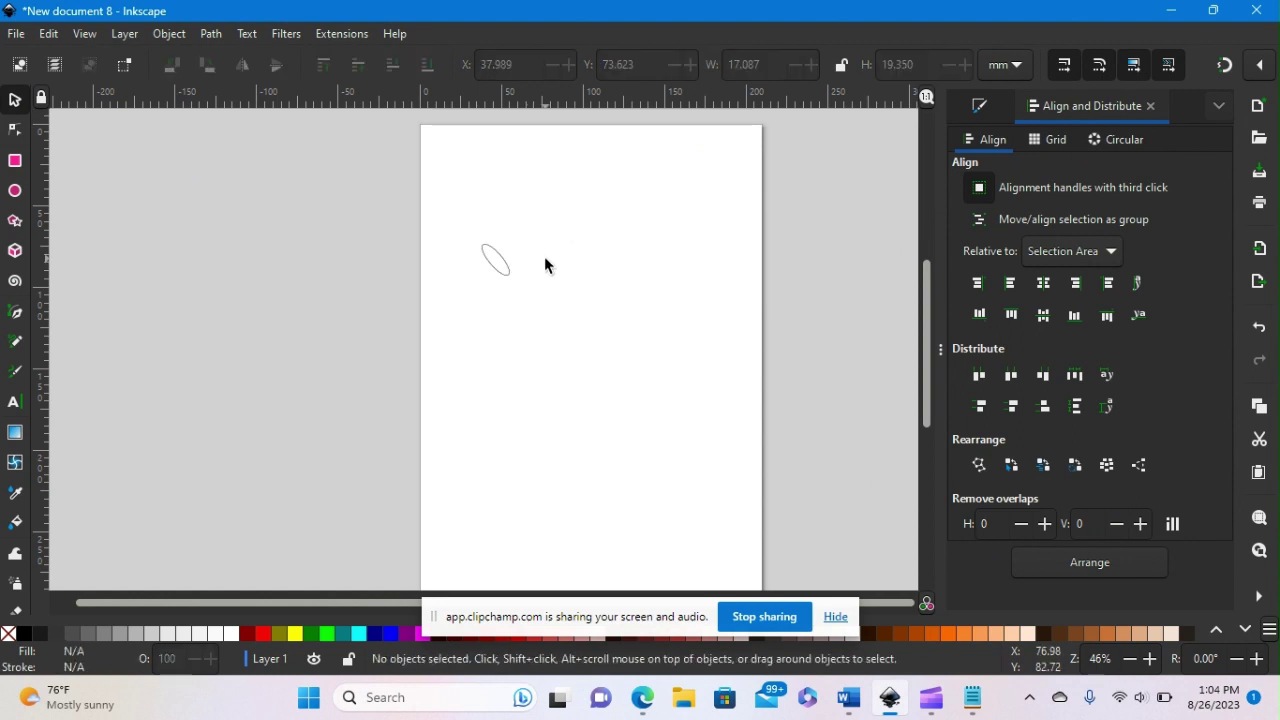
pyautogui.click(490, 257)
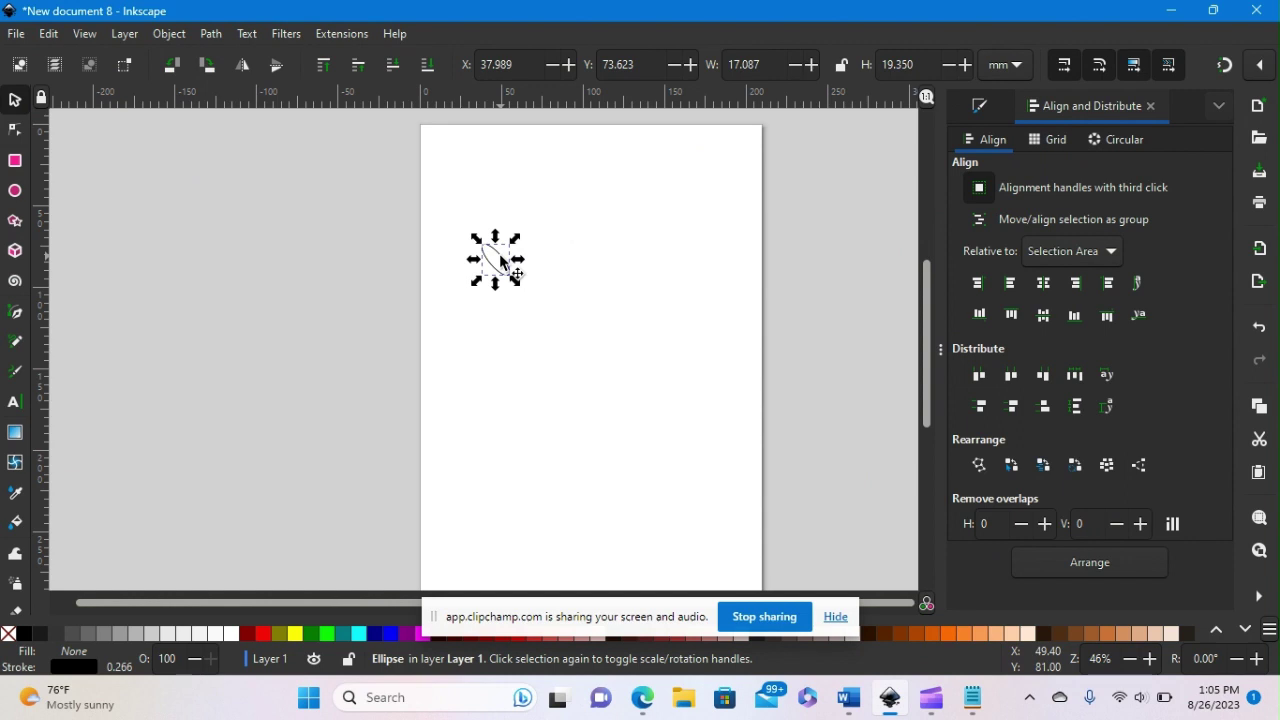
# - Stack nine copies of the tilted ellipse in a column down the page and select them all
pyautogui.press('Down')
pyautogui.press('Down')
pyautogui.press('Down')
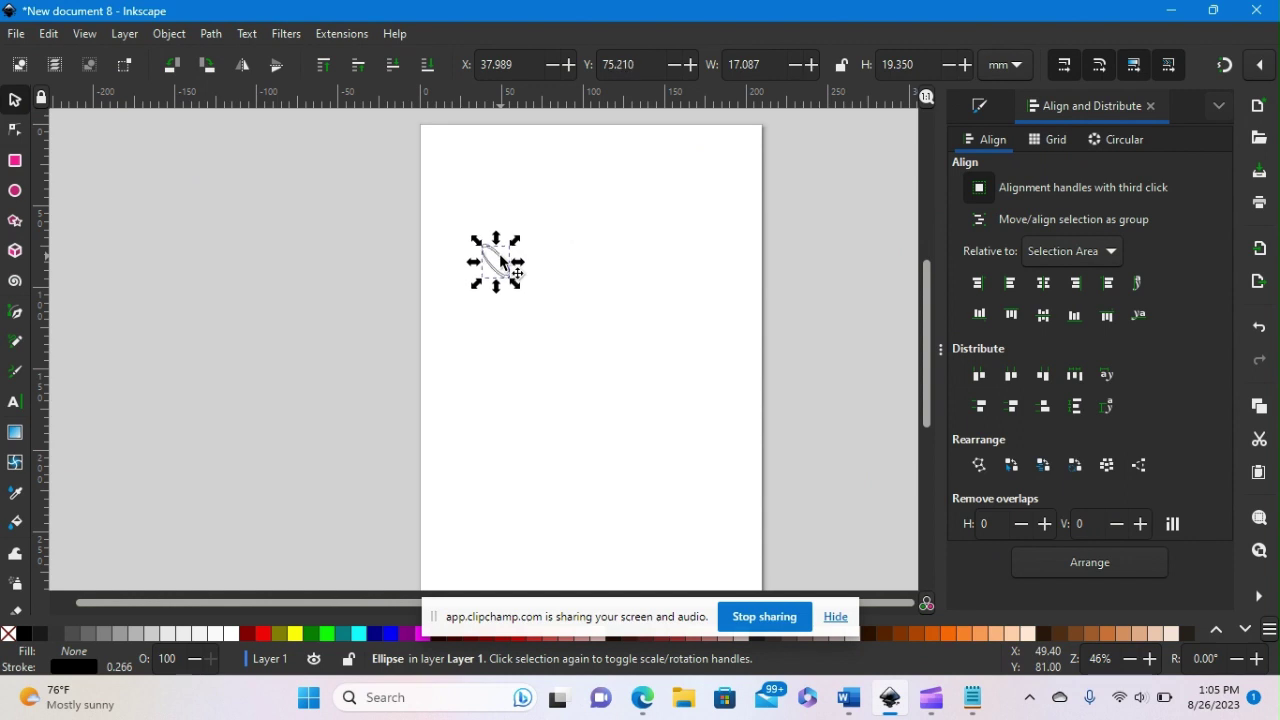
pyautogui.moveTo(500, 264)
pyautogui.mouseDown()
pyautogui.moveTo(506, 296)
pyautogui.moveTo(503, 281)
pyautogui.mouseUp()
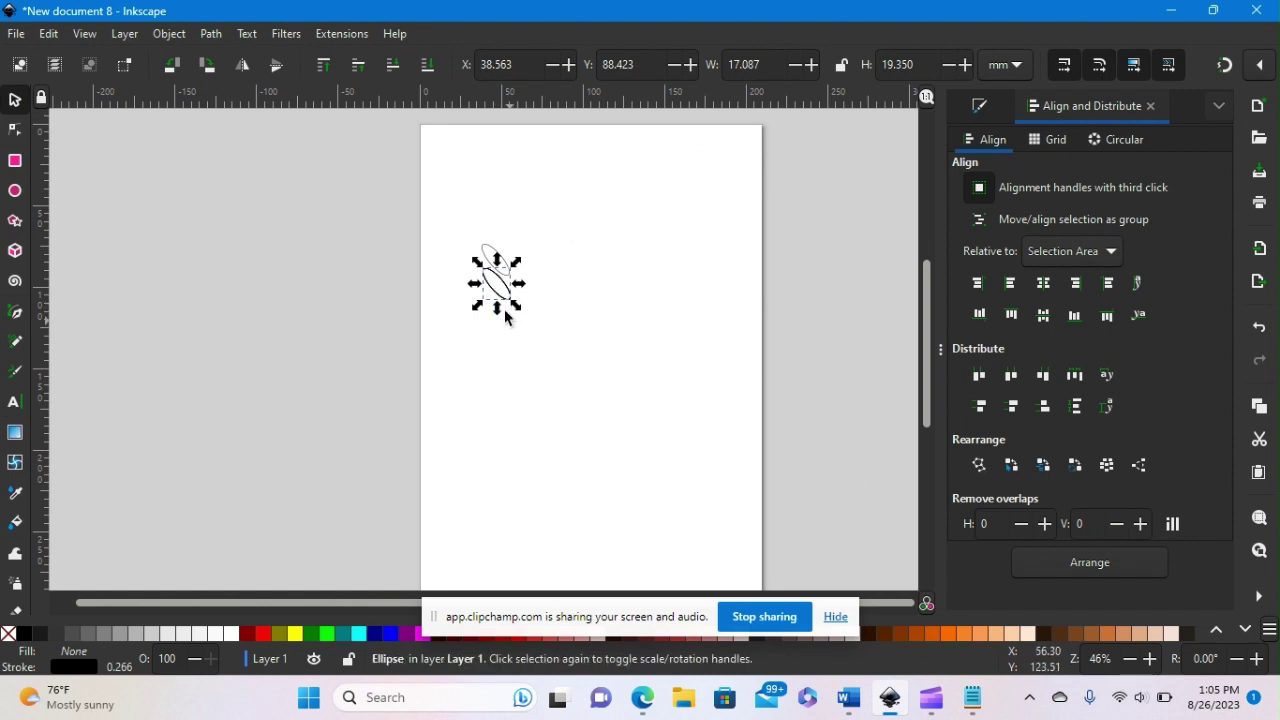
pyautogui.moveTo(500, 300); pyautogui.dragTo(503, 333)
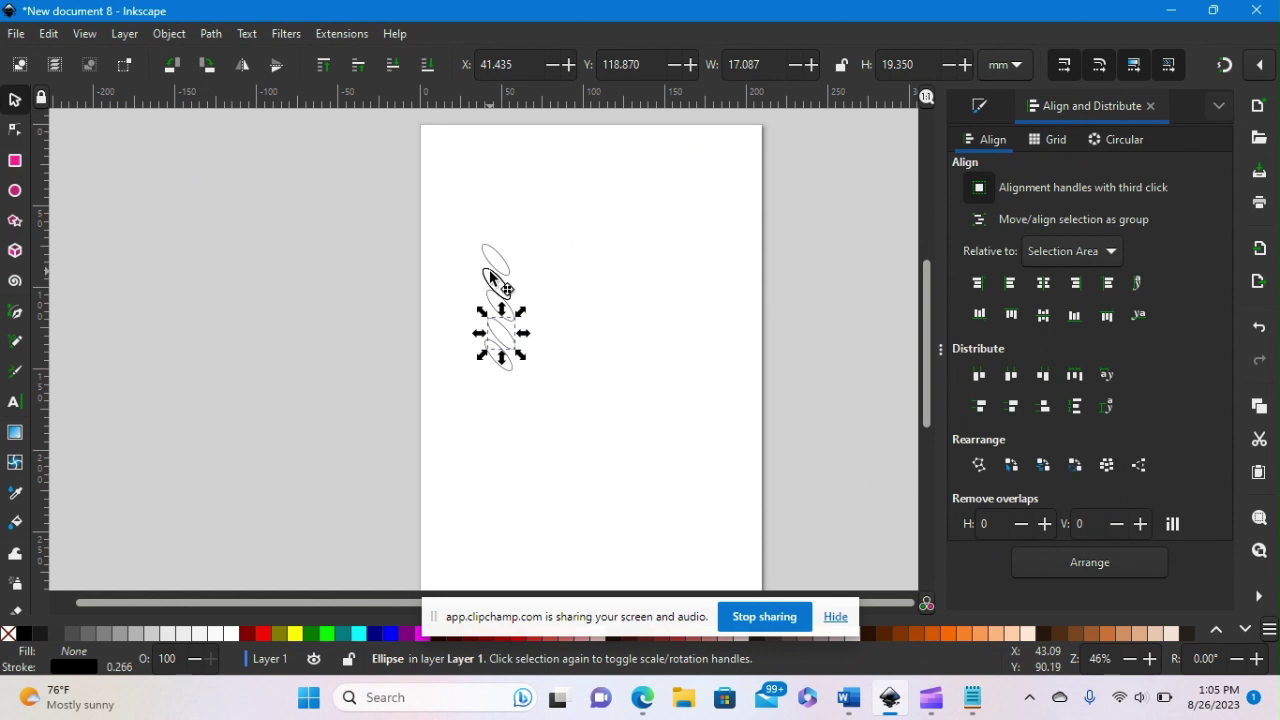
pyautogui.moveTo(491, 280); pyautogui.dragTo(491, 376)
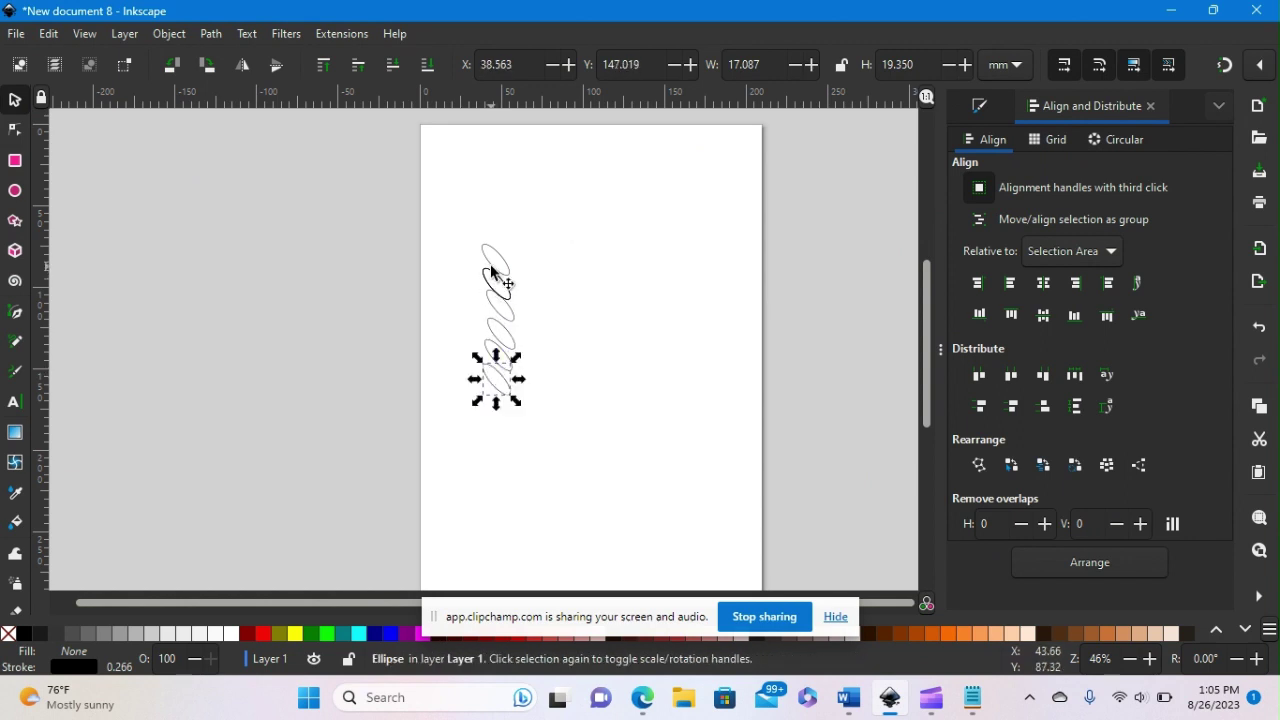
pyautogui.moveTo(487, 272); pyautogui.dragTo(491, 408)
pyautogui.click(491, 408)
pyautogui.moveTo(490, 290); pyautogui.dragTo(497, 443)
pyautogui.moveTo(486, 277); pyautogui.dragTo(491, 471)
pyautogui.moveTo(485, 272)
pyautogui.mouseDown()
pyautogui.moveTo(489, 300)
pyautogui.moveTo(486, 281)
pyautogui.mouseUp()
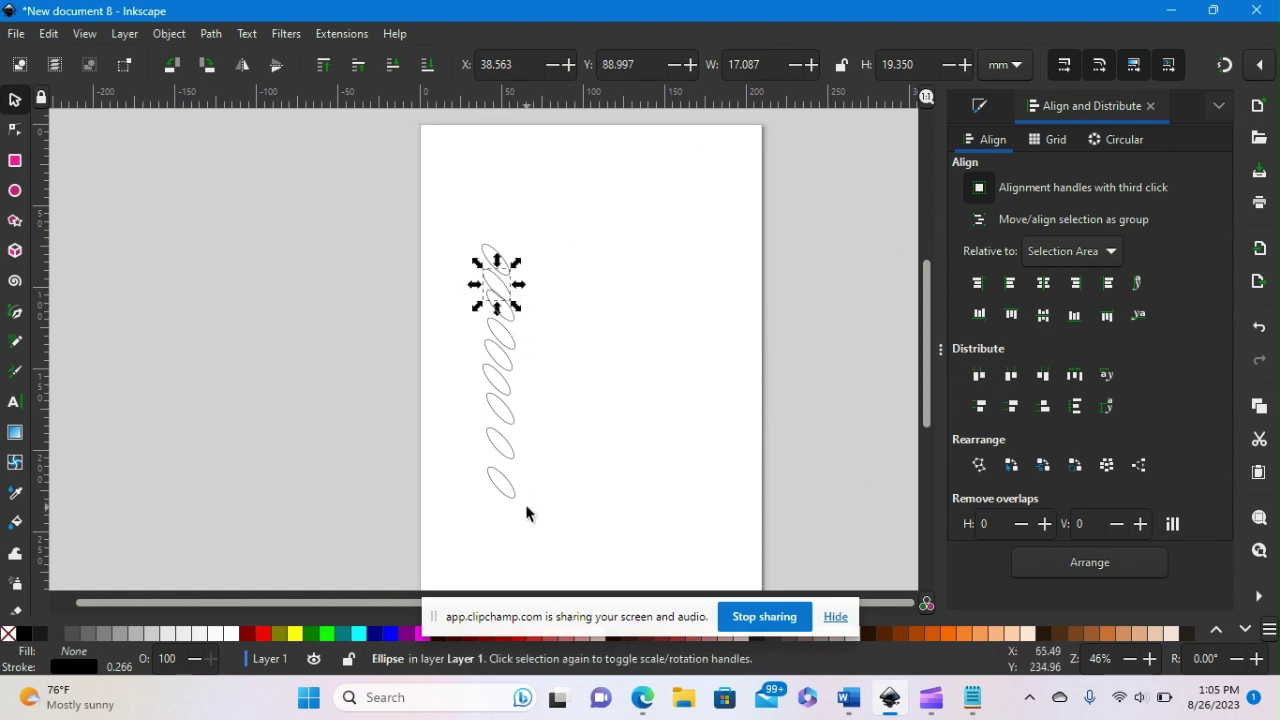
pyautogui.moveTo(453, 229); pyautogui.dragTo(578, 549)
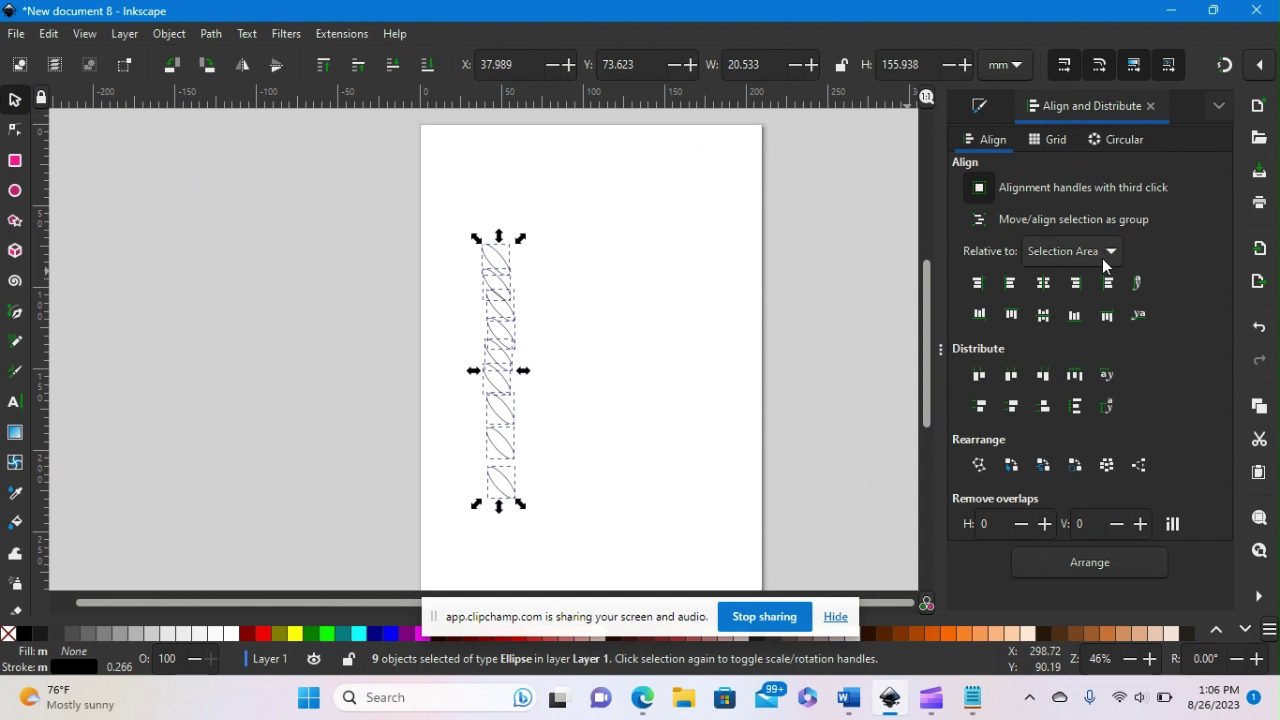
# - Centre the selected ellipses on a vertical axis and make their vertical gaps equal
pyautogui.click(1009, 284)
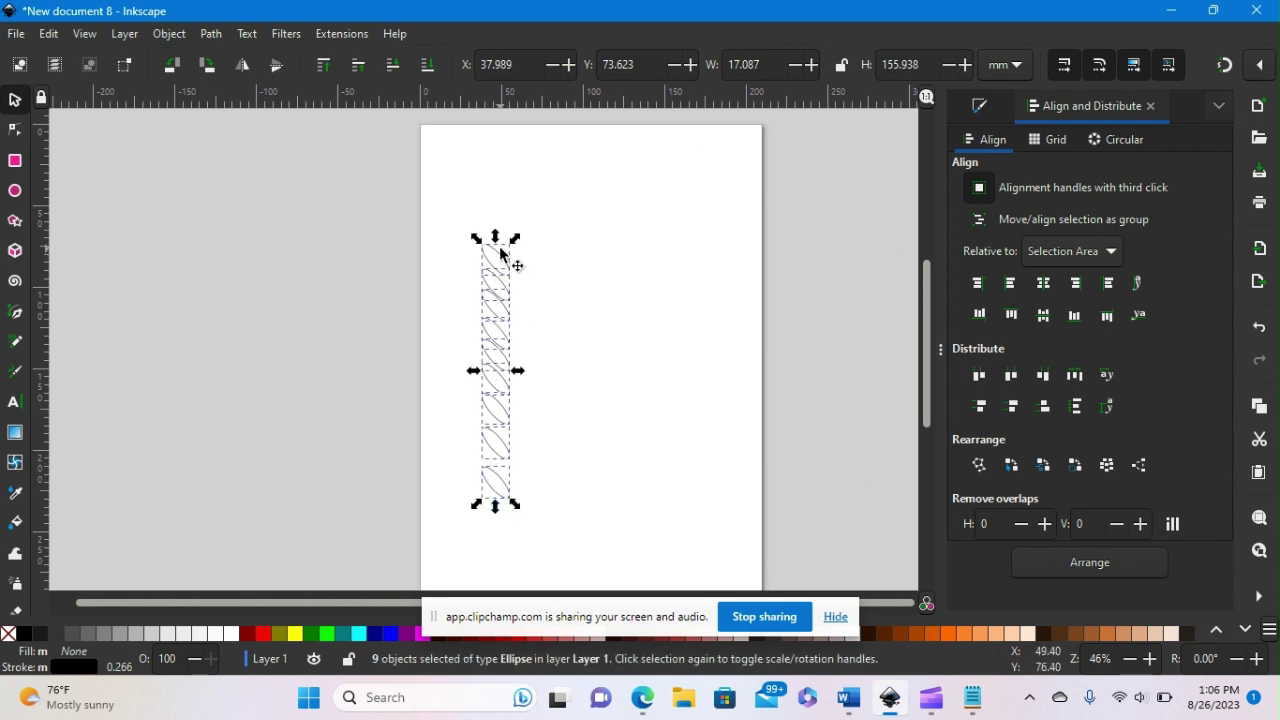
pyautogui.click(1076, 406)
pyautogui.click(546, 428)
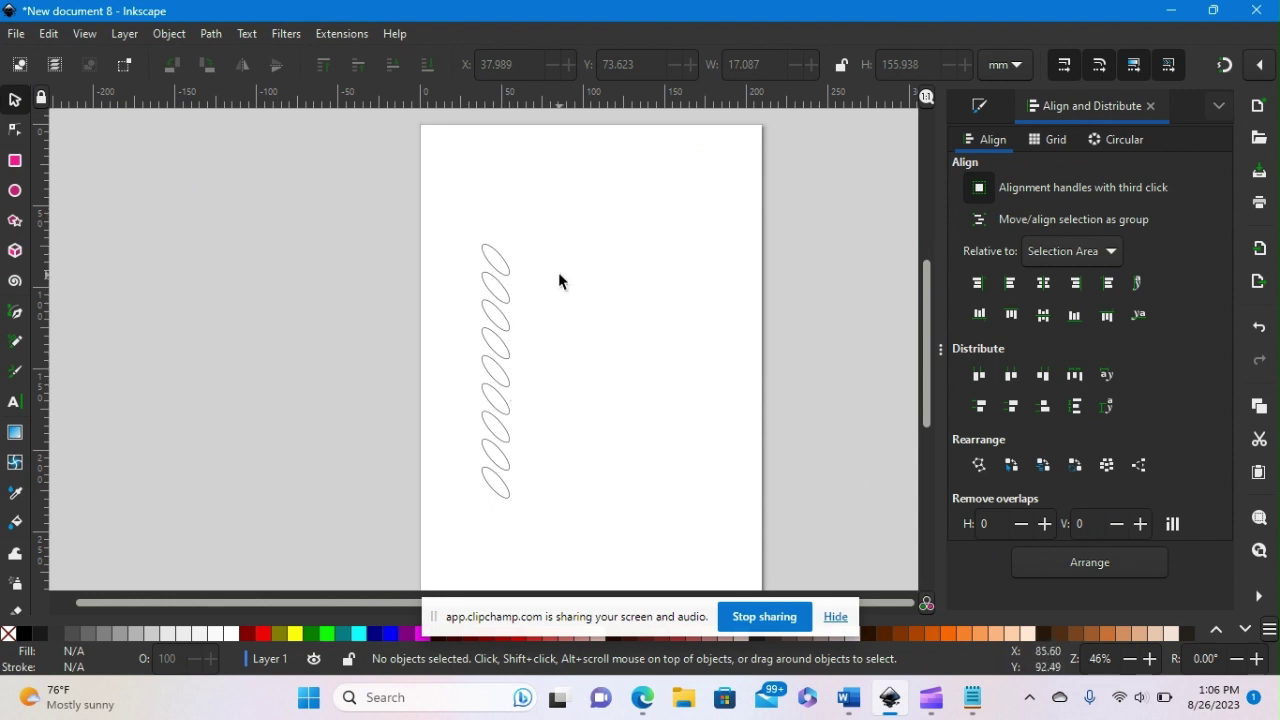
# - Pull the lower ellipses upward so all nine overlap tightly, then select all nine
pyautogui.click(490, 285)
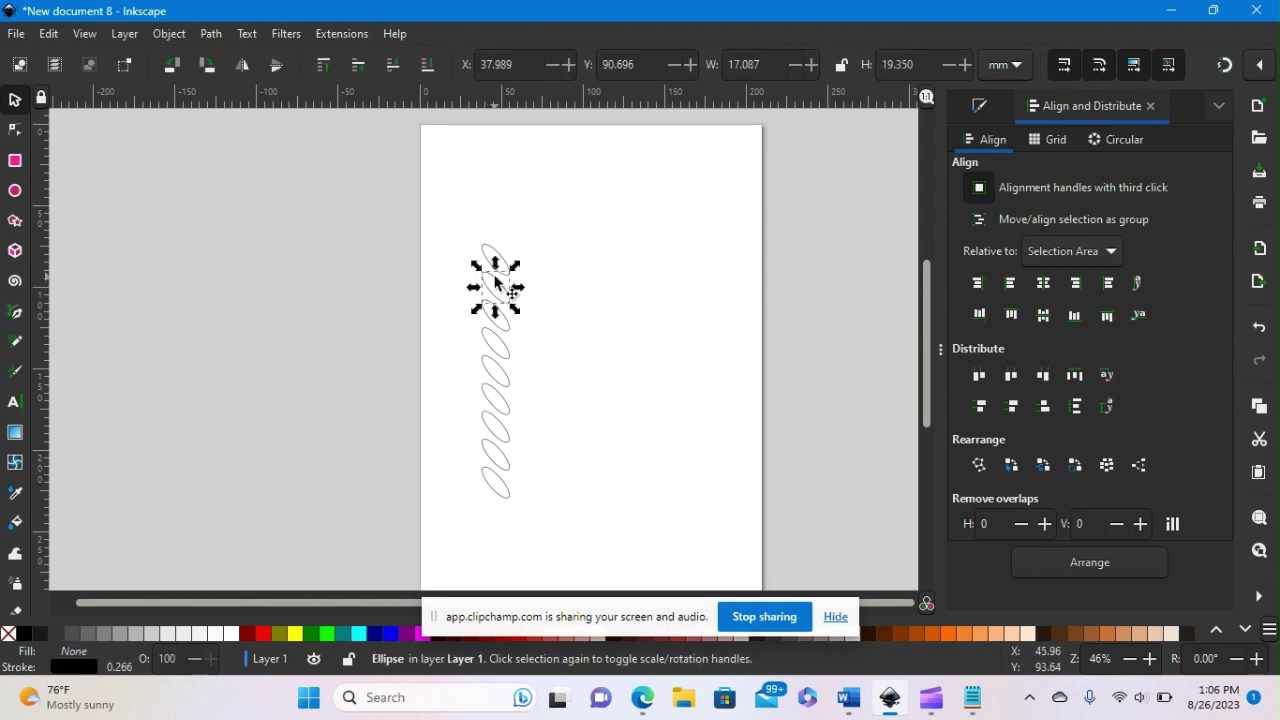
pyautogui.press('Up')
pyautogui.press('Up')
pyautogui.press('Up')
pyautogui.press('Up')
pyautogui.press('Up')
pyautogui.press('Up')
pyautogui.press('Up')
pyautogui.press('Up')
pyautogui.press('Up')
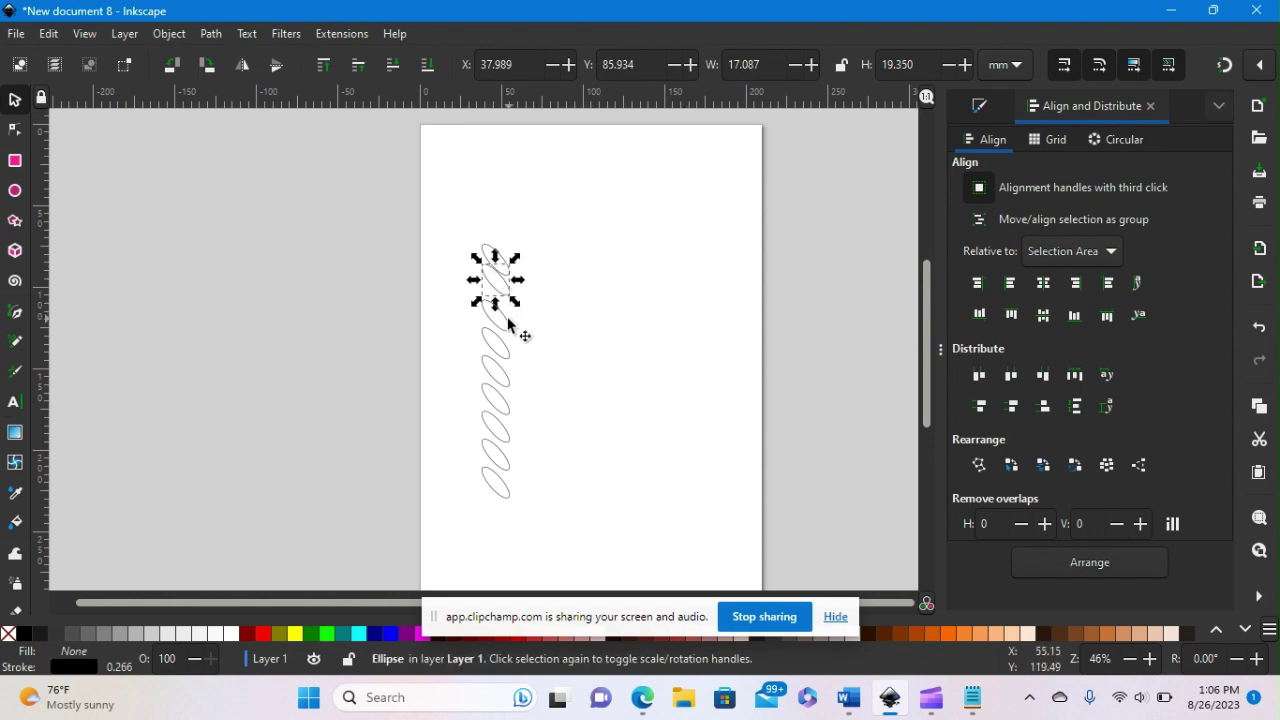
pyautogui.moveTo(504, 322)
pyautogui.mouseDown()
pyautogui.moveTo(497, 348)
pyautogui.moveTo(506, 314)
pyautogui.moveTo(503, 349)
pyautogui.moveTo(503, 335)
pyautogui.mouseUp()
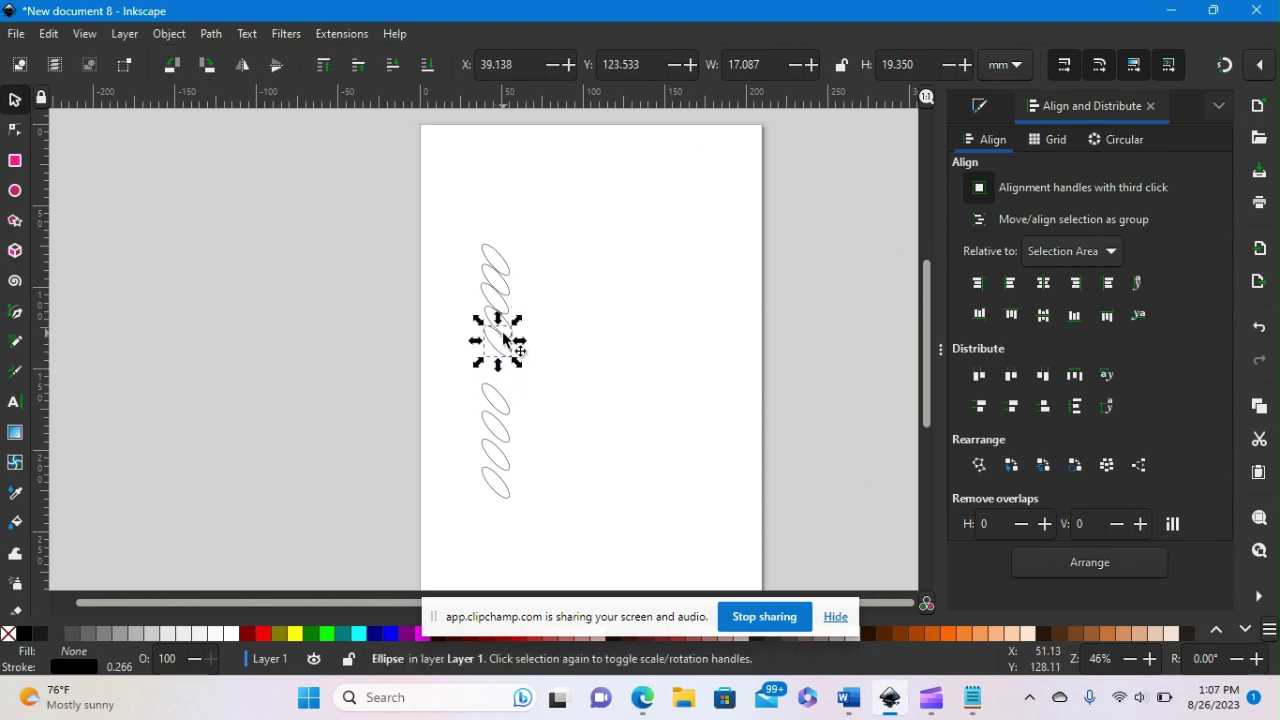
pyautogui.moveTo(515, 407); pyautogui.dragTo(503, 372)
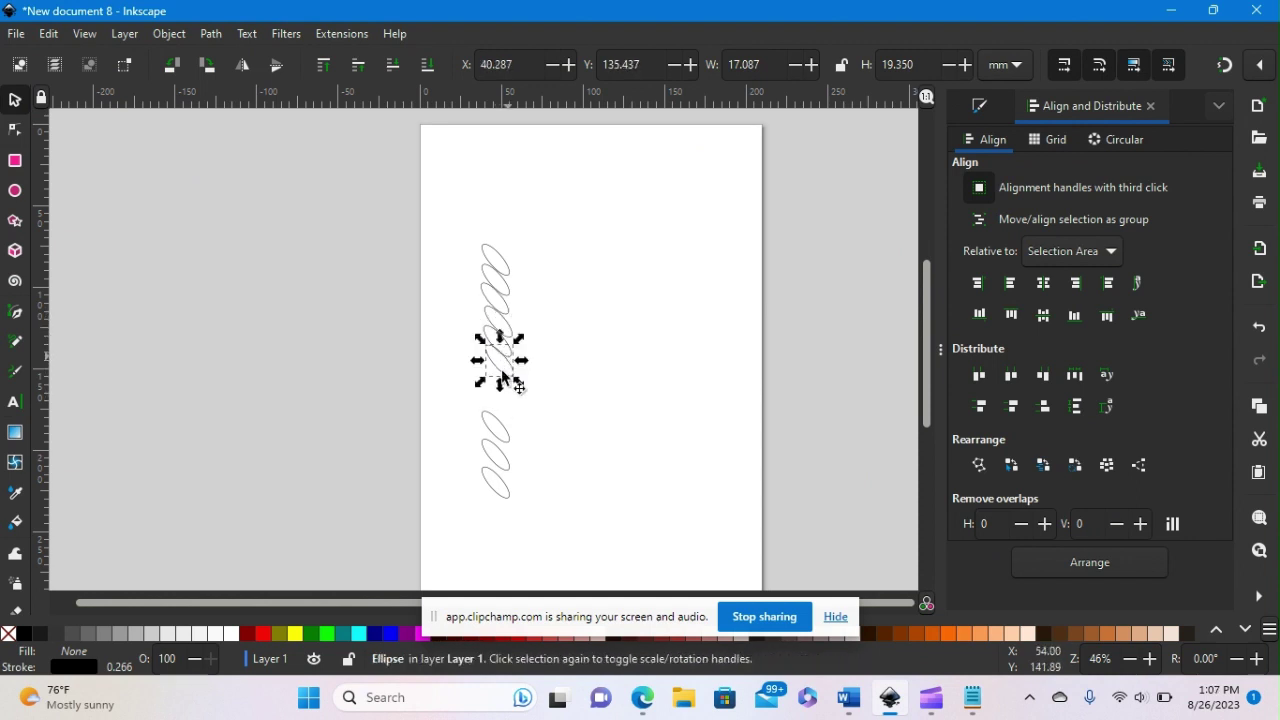
pyautogui.moveTo(503, 430); pyautogui.dragTo(504, 377)
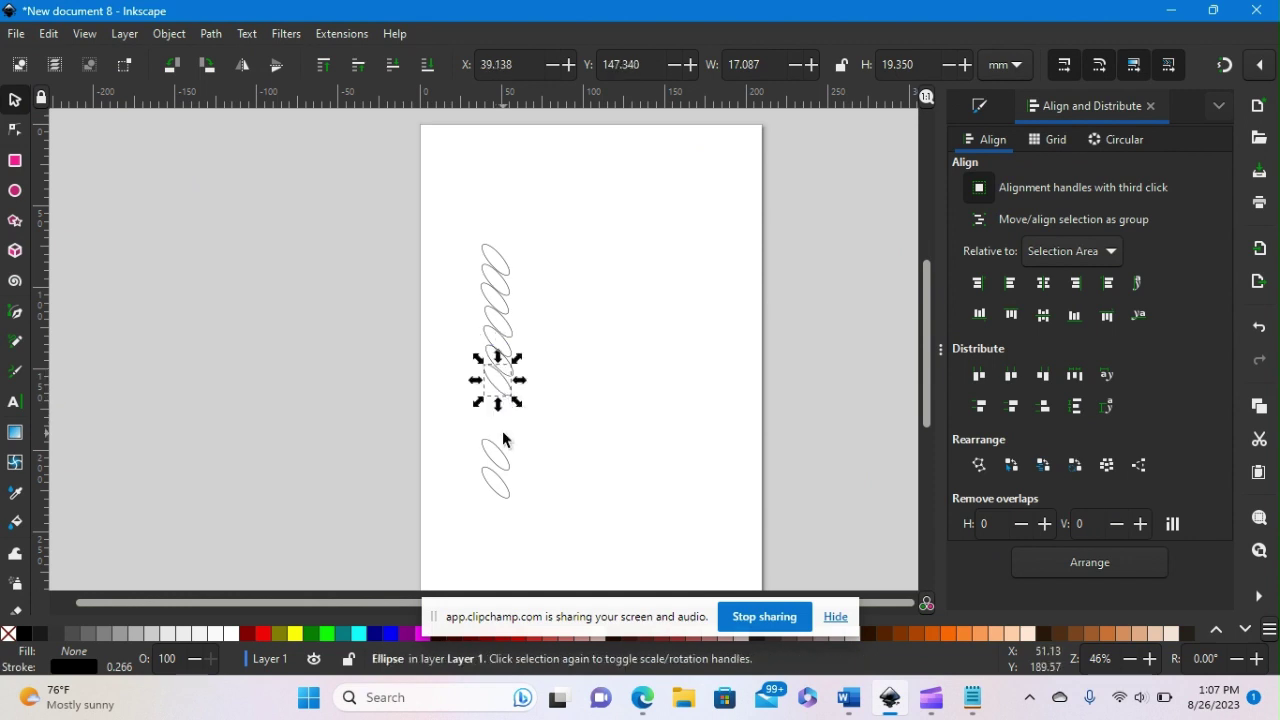
pyautogui.moveTo(503, 457); pyautogui.dragTo(506, 400)
pyautogui.moveTo(510, 484); pyautogui.dragTo(508, 420)
pyautogui.moveTo(453, 217); pyautogui.dragTo(582, 503)
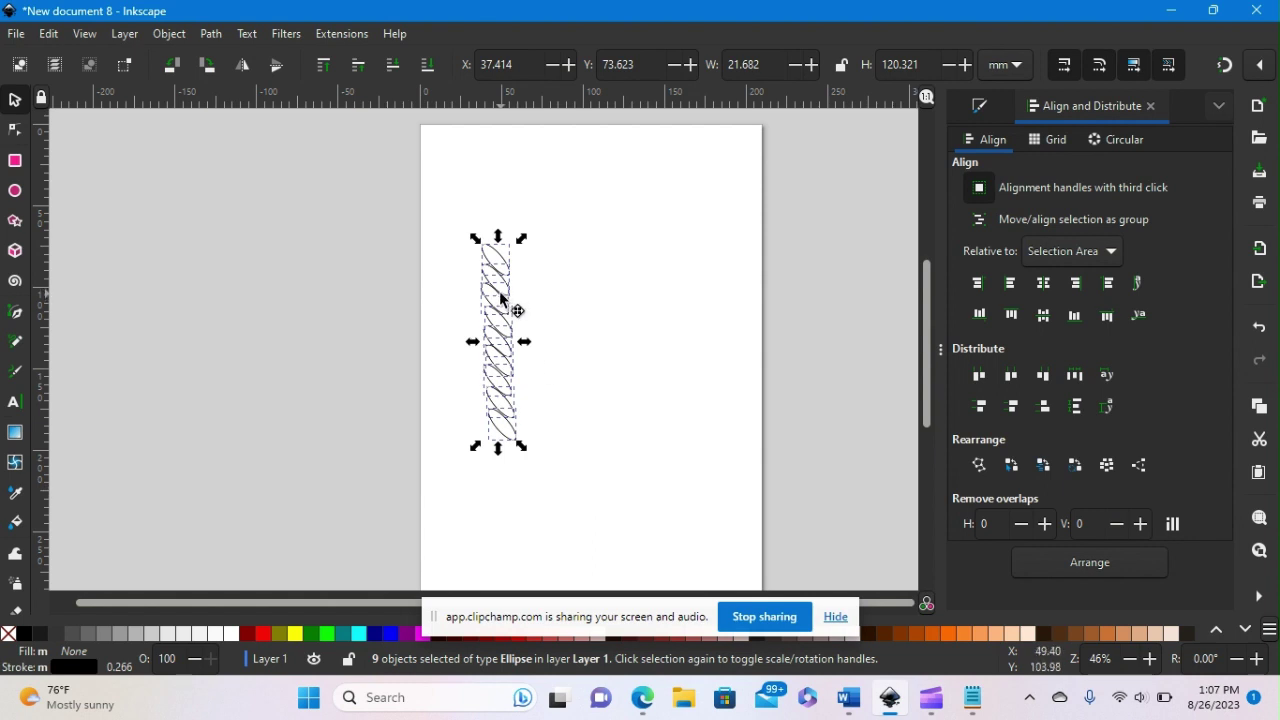
# - Place a second set of ellipses below the column and select all 18 ellipses
pyautogui.moveTo(514, 309); pyautogui.dragTo(514, 490)
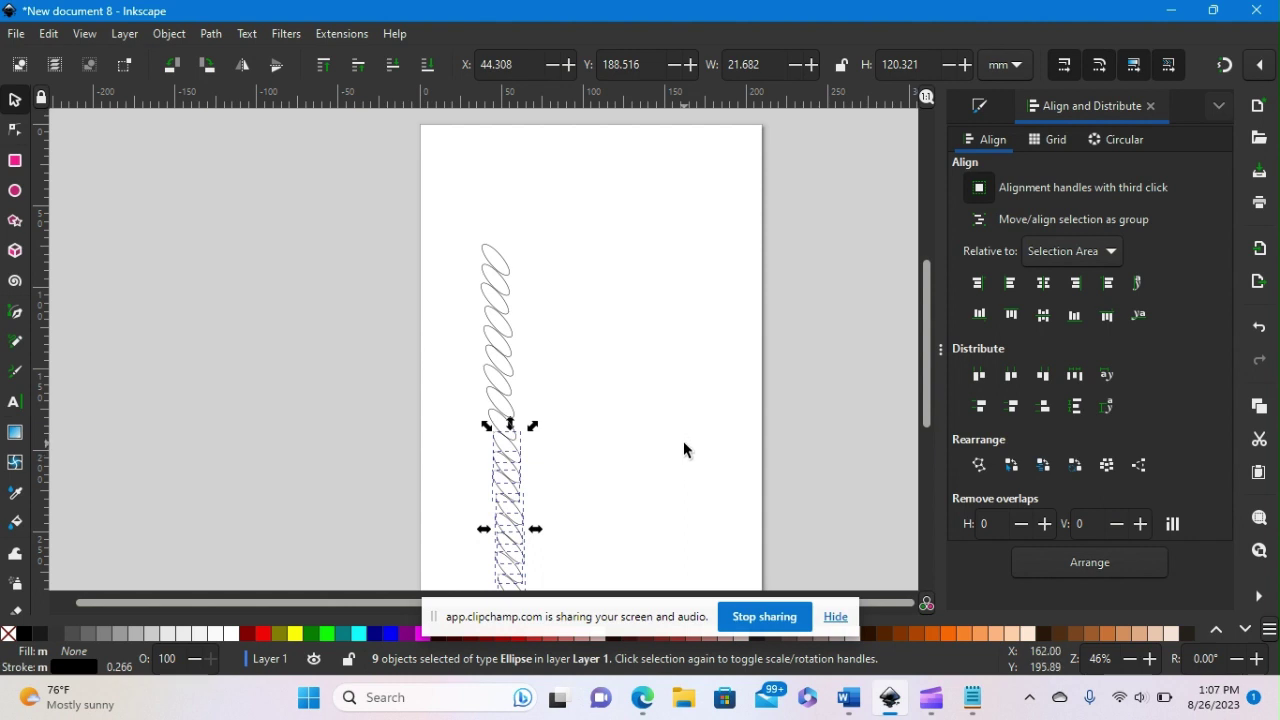
pyautogui.scroll(-2, 684, 443)
pyautogui.scroll(2, 683, 448)
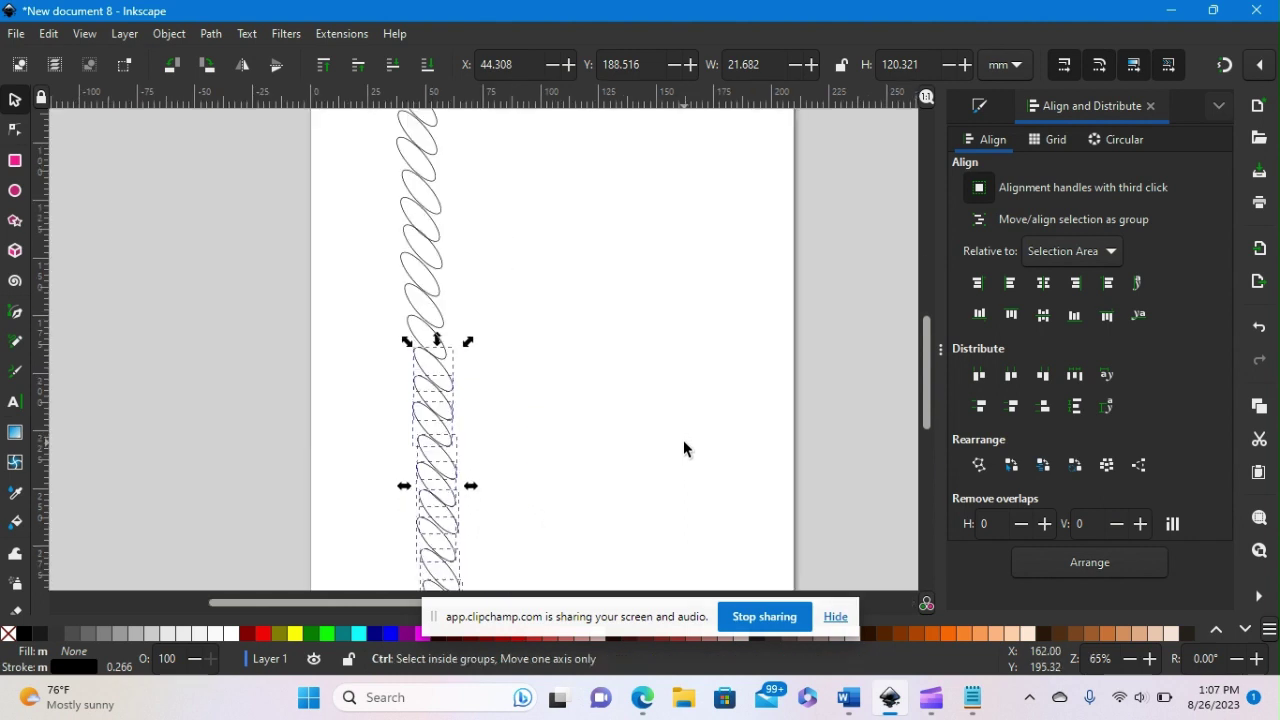
pyautogui.scroll(-3, 683, 448)
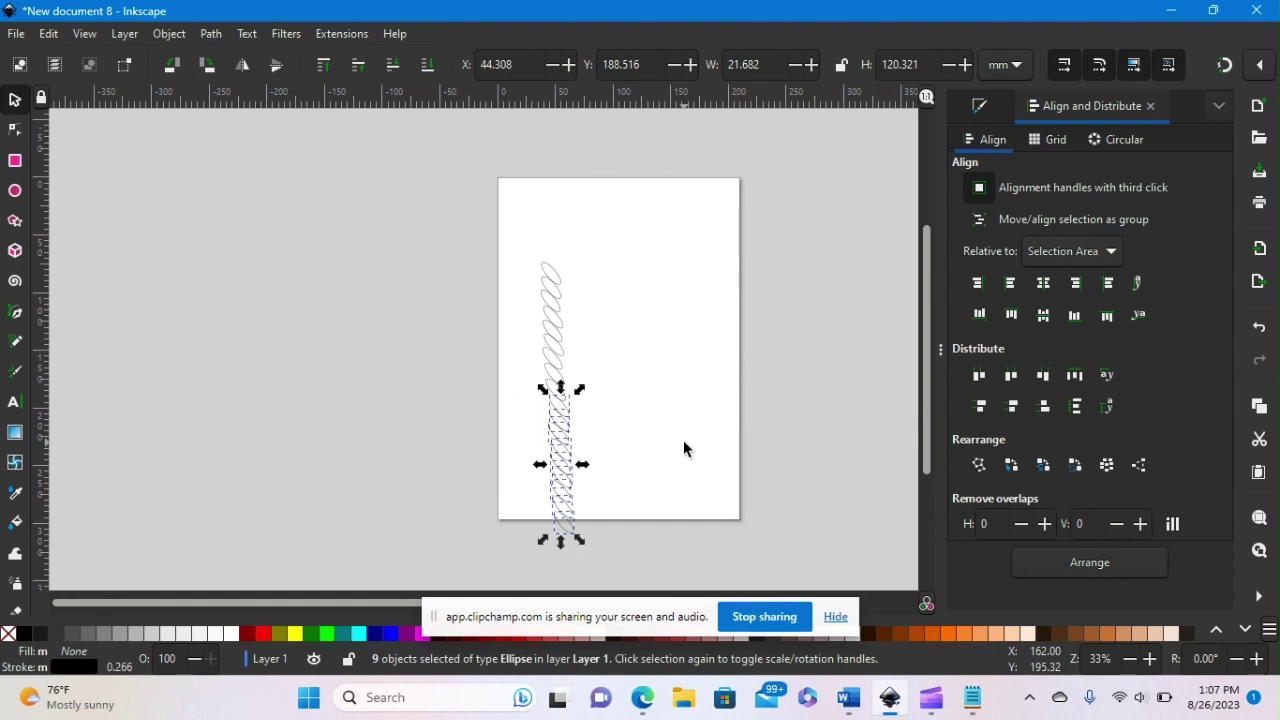
pyautogui.moveTo(519, 233); pyautogui.dragTo(787, 545)
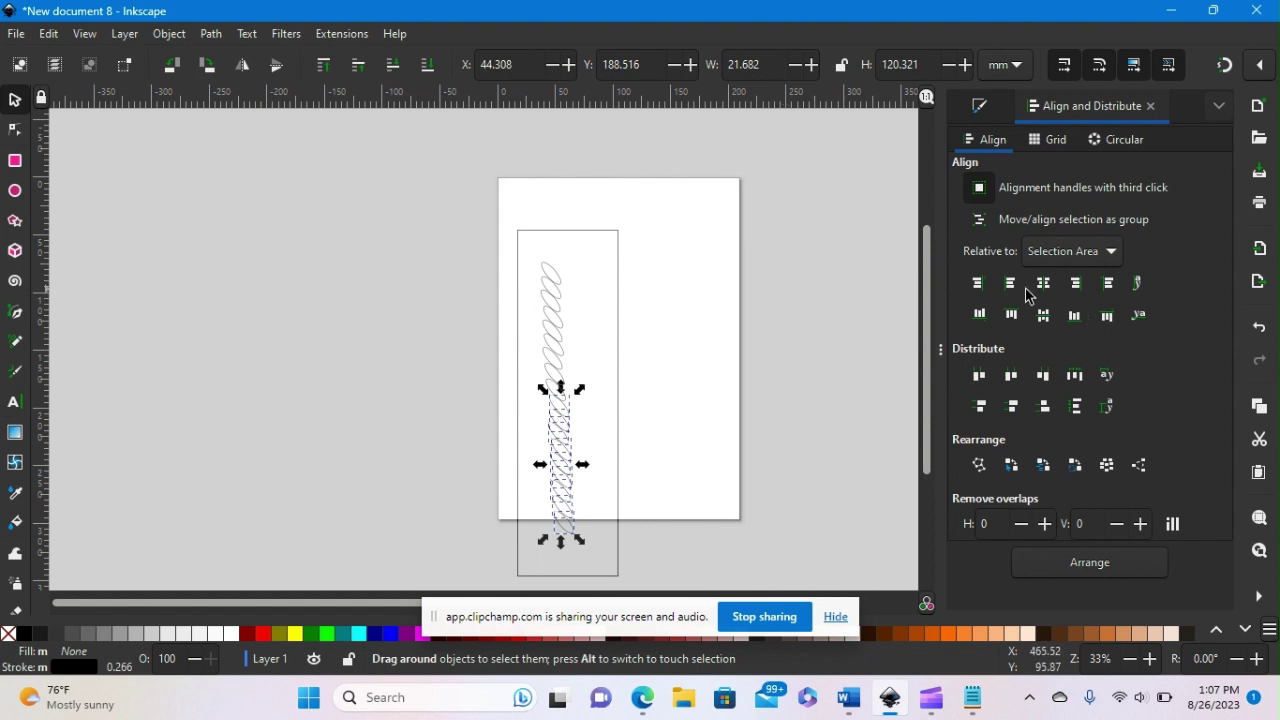
pyautogui.click(645, 291)
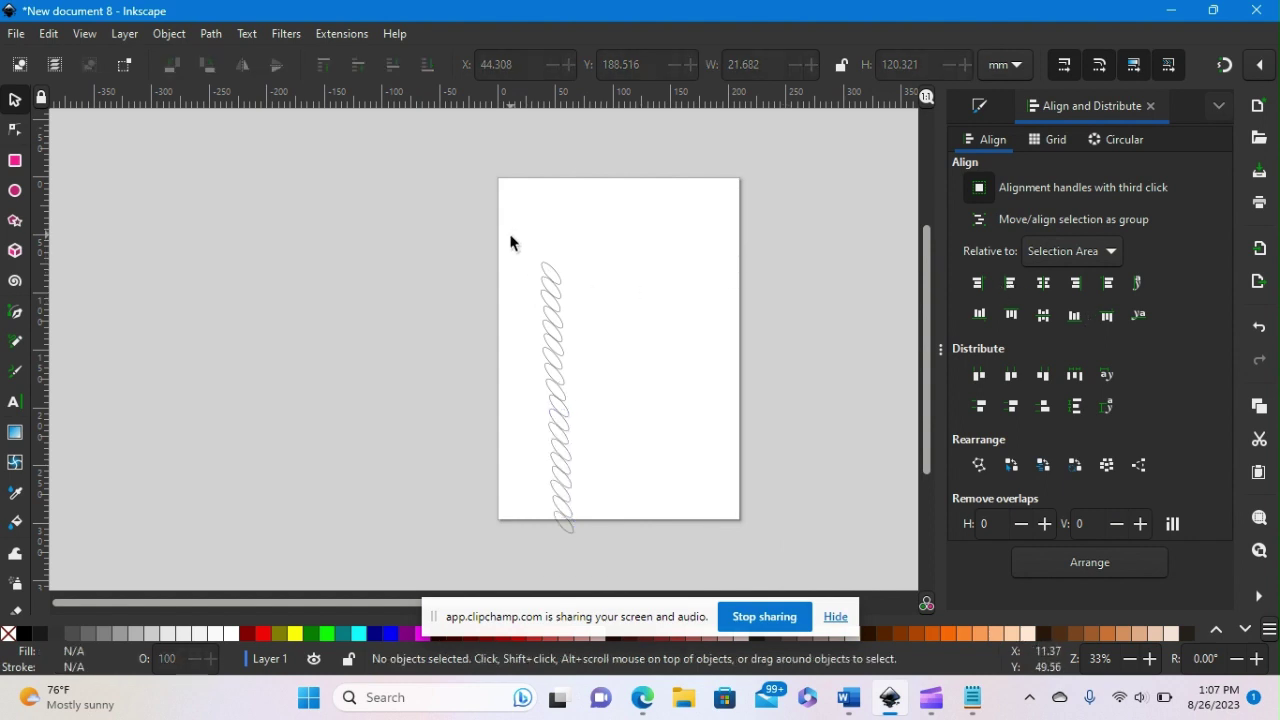
pyautogui.moveTo(510, 241); pyautogui.dragTo(648, 543)
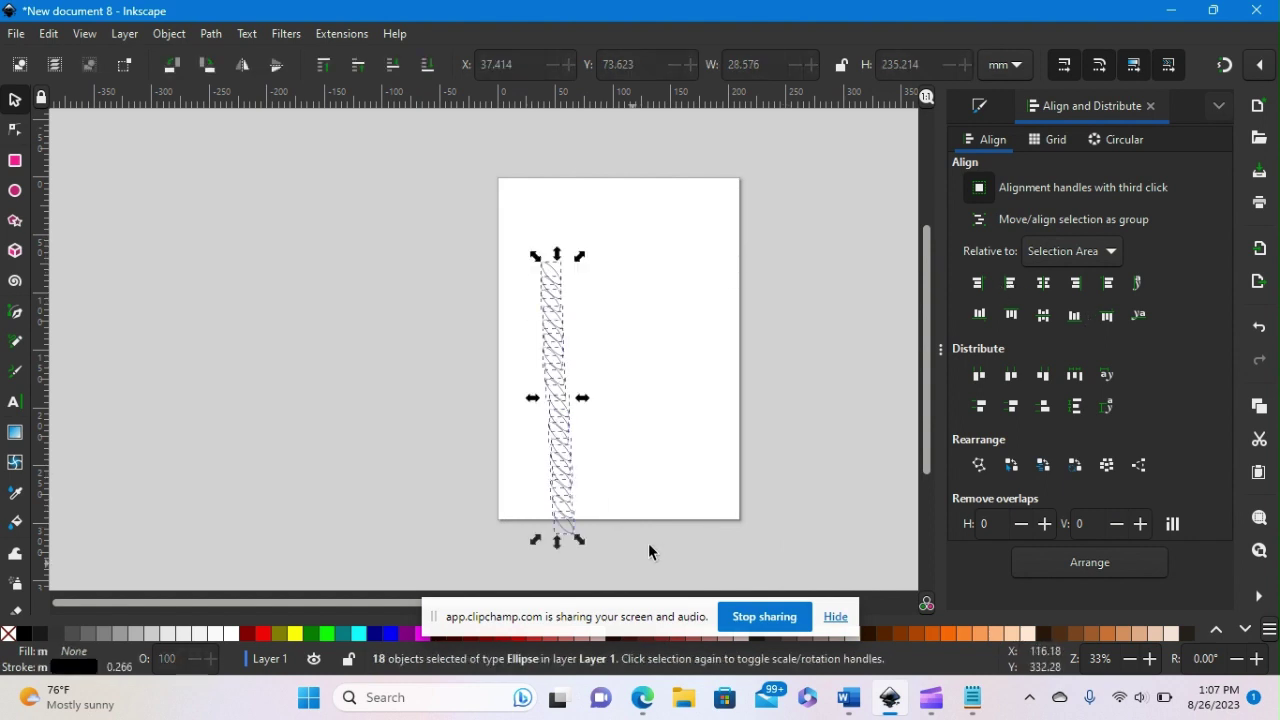
# - Centre the 18 ellipses vertically, space them evenly, and move the chain up-left
pyautogui.click(1010, 284)
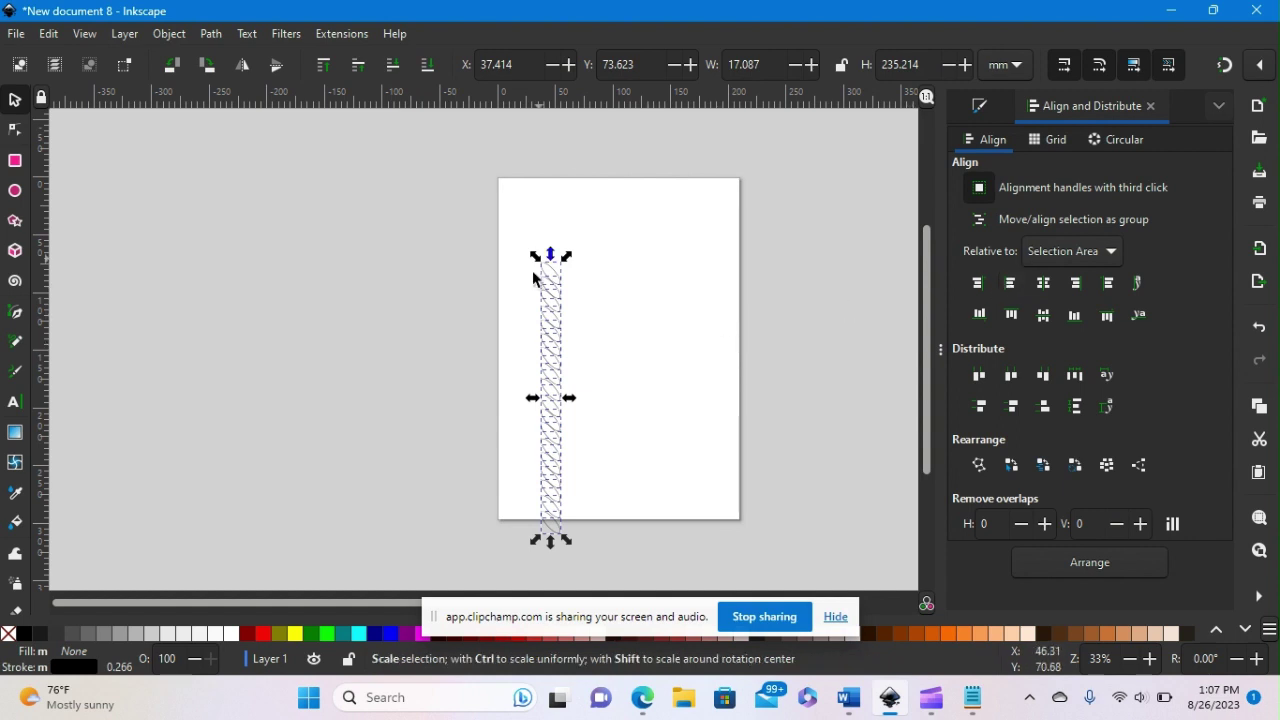
pyautogui.click(1073, 409)
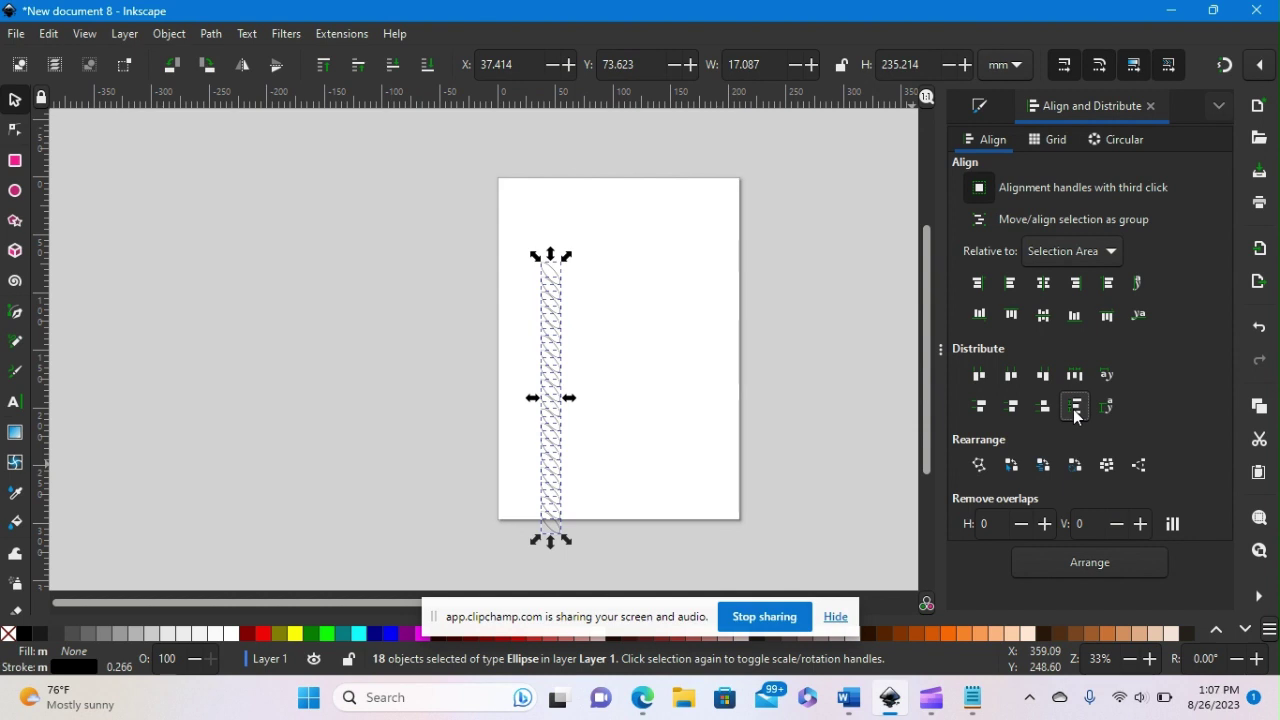
pyautogui.click(604, 313)
pyautogui.moveTo(522, 240); pyautogui.dragTo(607, 565)
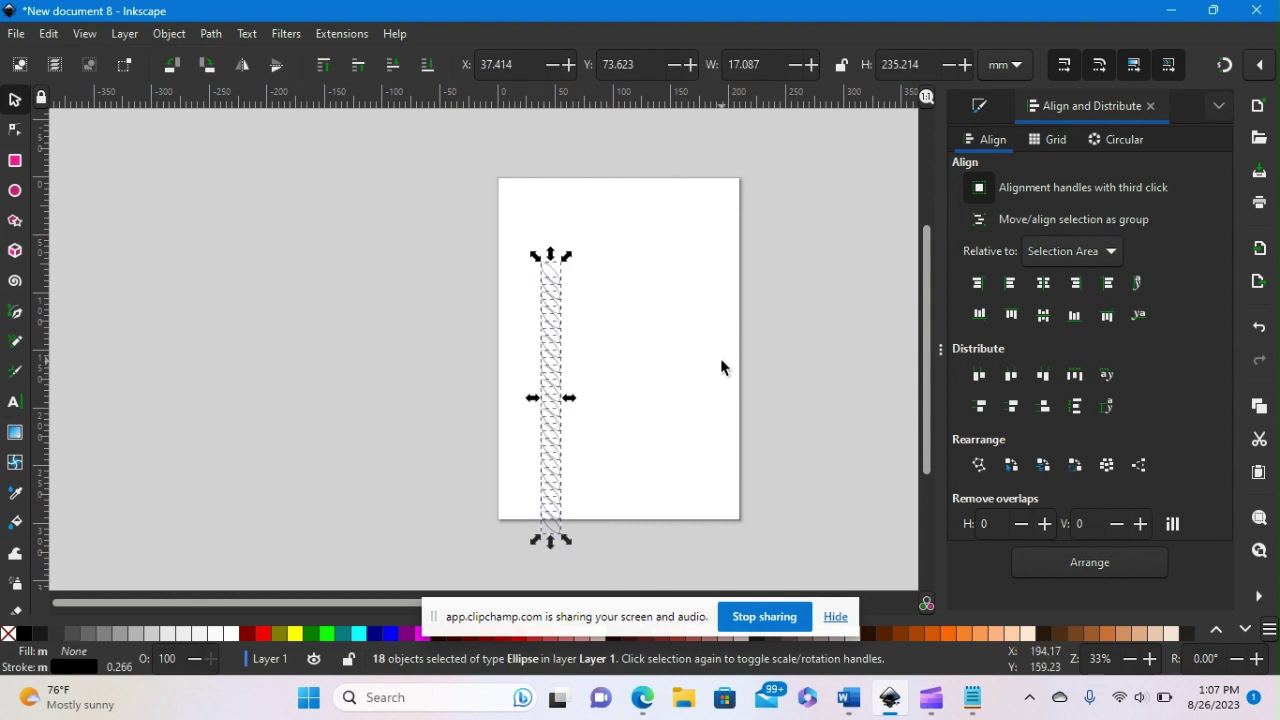
pyautogui.moveTo(550, 310); pyautogui.dragTo(542, 263)
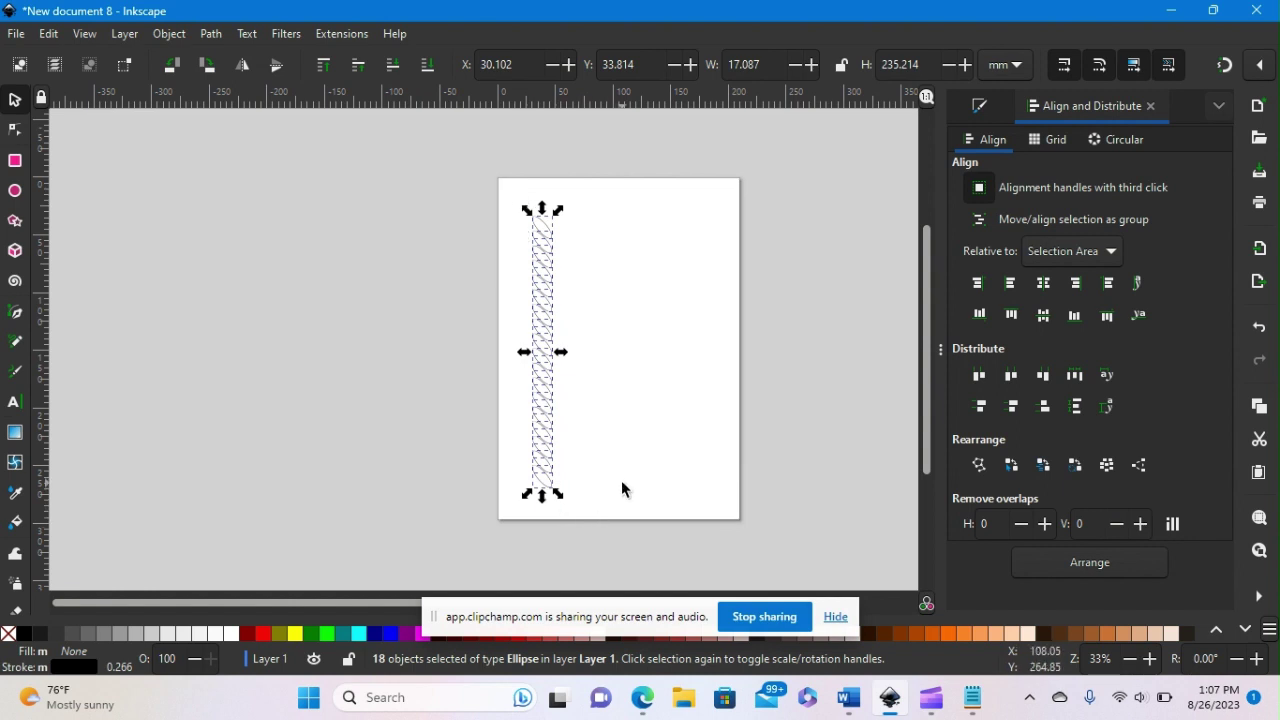
# - Group the 18 ellipses with Ctrl+G and shift the chain up and right
pyautogui.press('ctrl')
pyautogui.hotkey('ctrl', 'g')
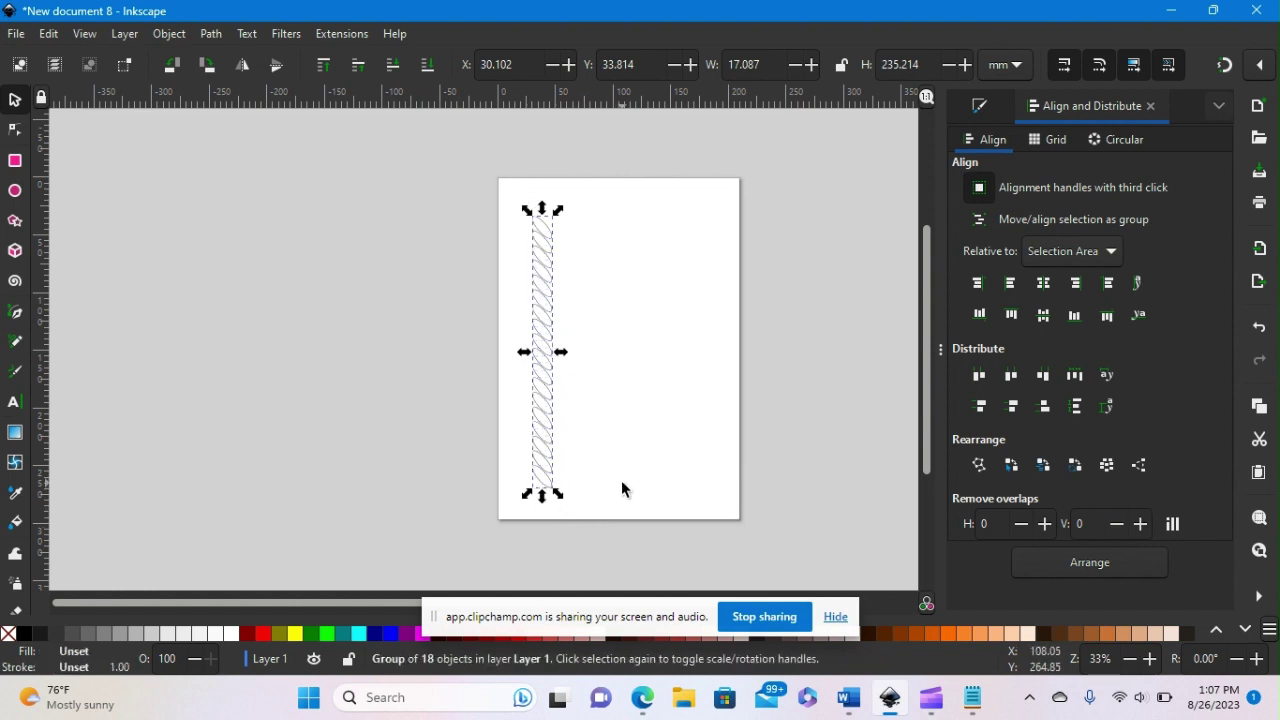
pyautogui.moveTo(535, 334)
pyautogui.mouseDown()
pyautogui.moveTo(573, 332)
pyautogui.moveTo(552, 319)
pyautogui.mouseUp()
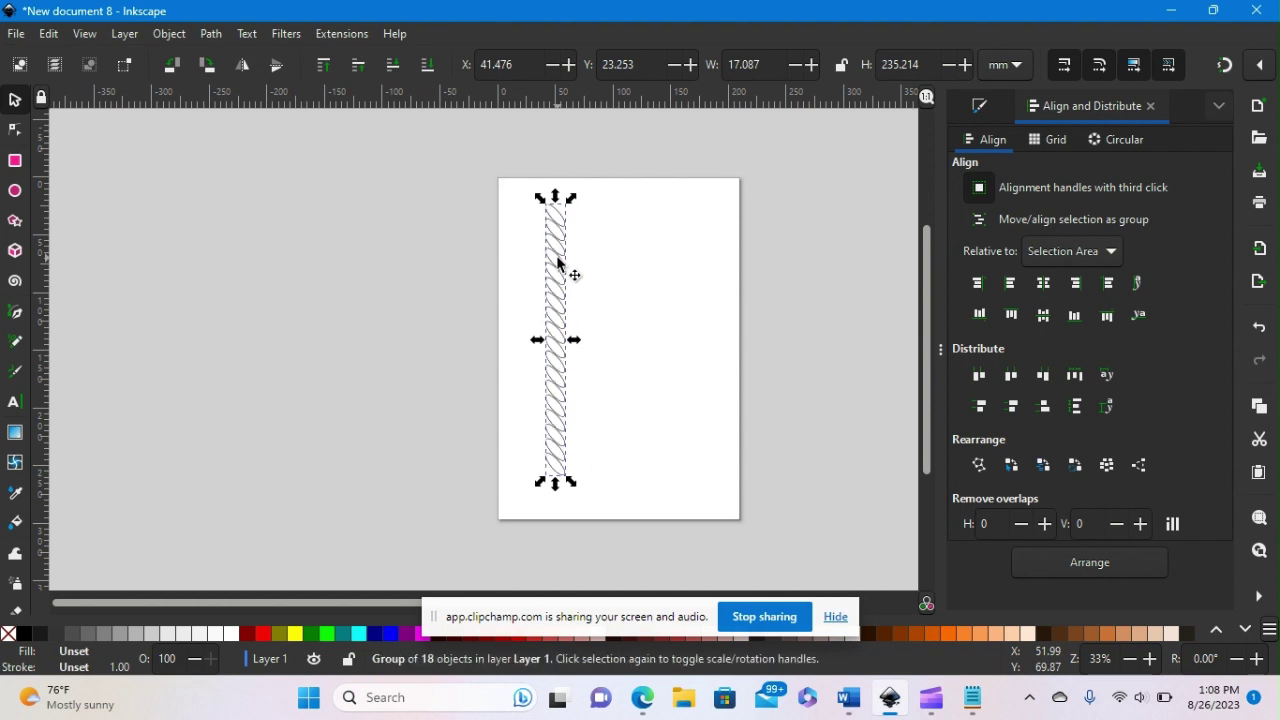
# - Set a horizontally flipped copy of the chain against the original and select both
pyautogui.moveTo(557, 262); pyautogui.dragTo(584, 258)
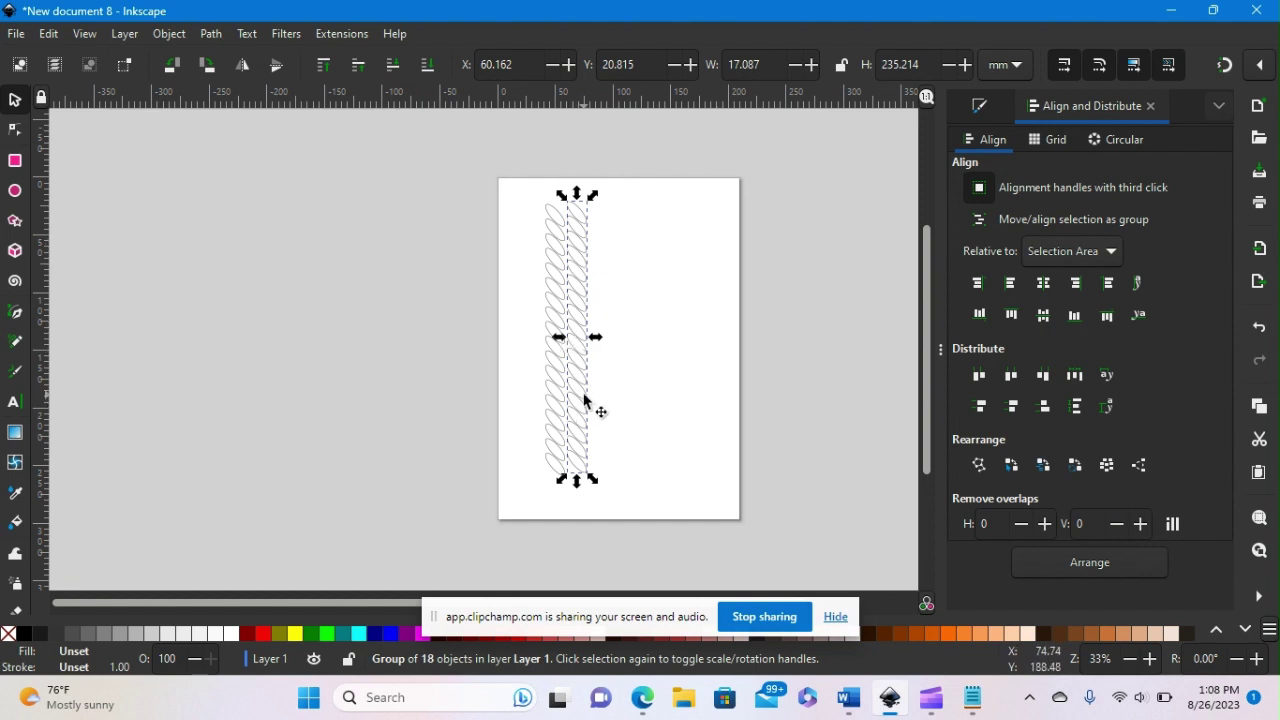
pyautogui.click(241, 67)
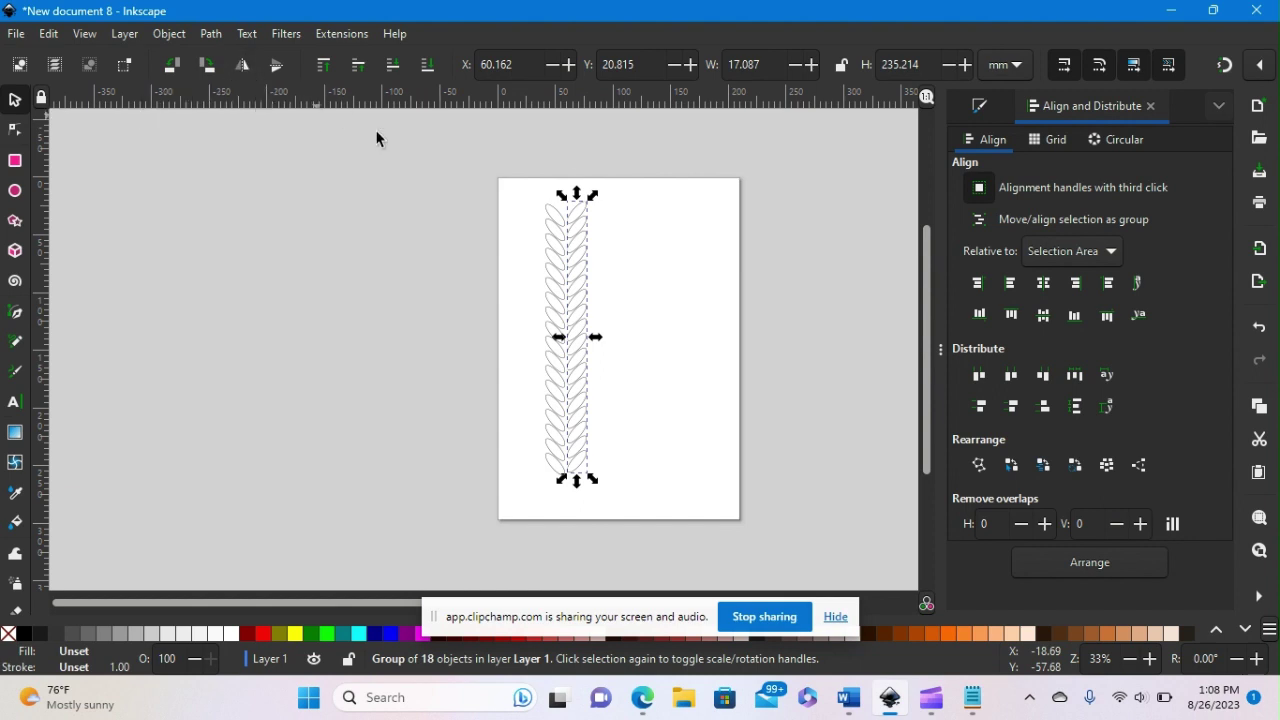
pyautogui.moveTo(579, 233); pyautogui.dragTo(574, 235)
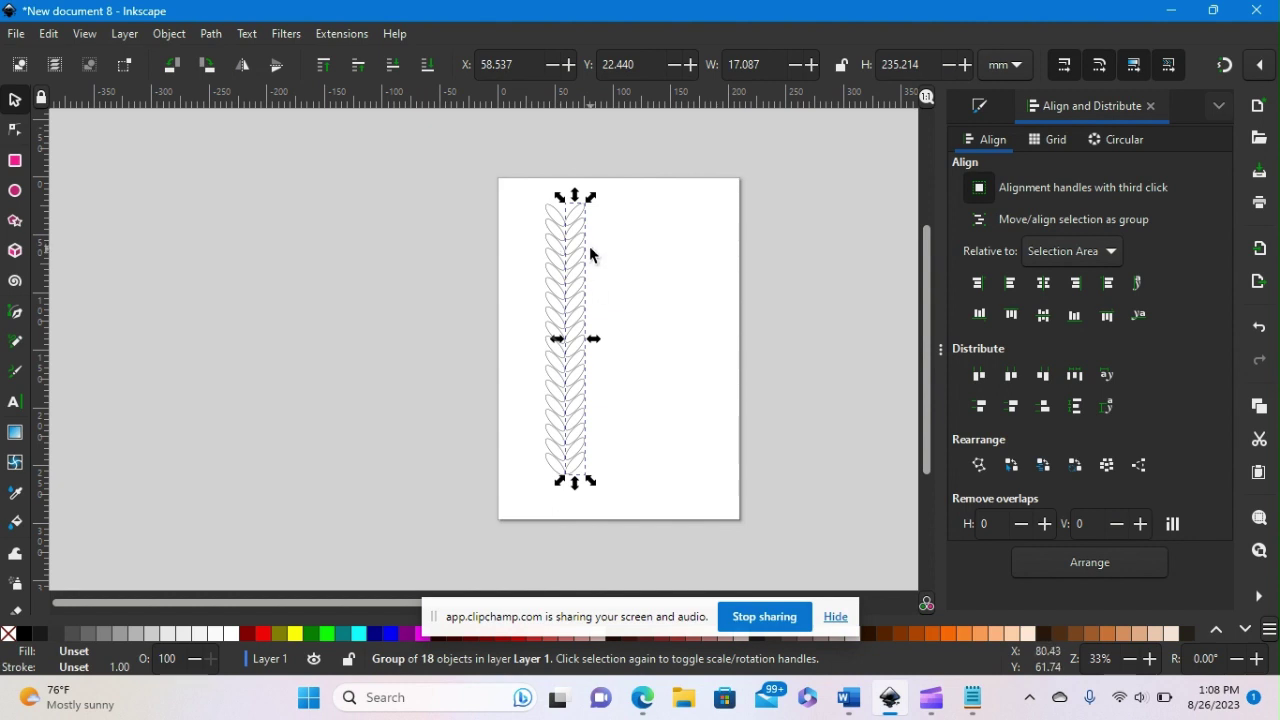
pyautogui.moveTo(518, 175); pyautogui.dragTo(631, 522)
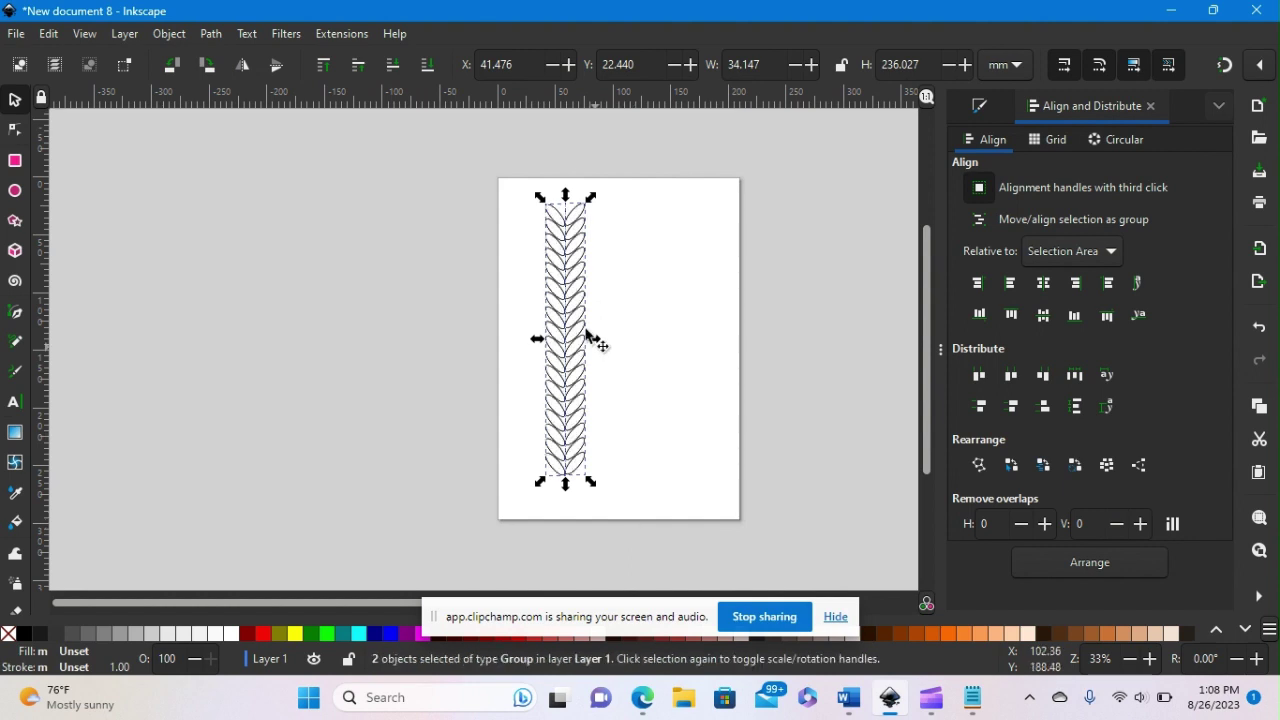
# - Place three more copies of the stitch column to its right, making four columns
pyautogui.moveTo(569, 283)
pyautogui.mouseDown()
pyautogui.moveTo(672, 277)
pyautogui.moveTo(574, 282)
pyautogui.mouseUp()
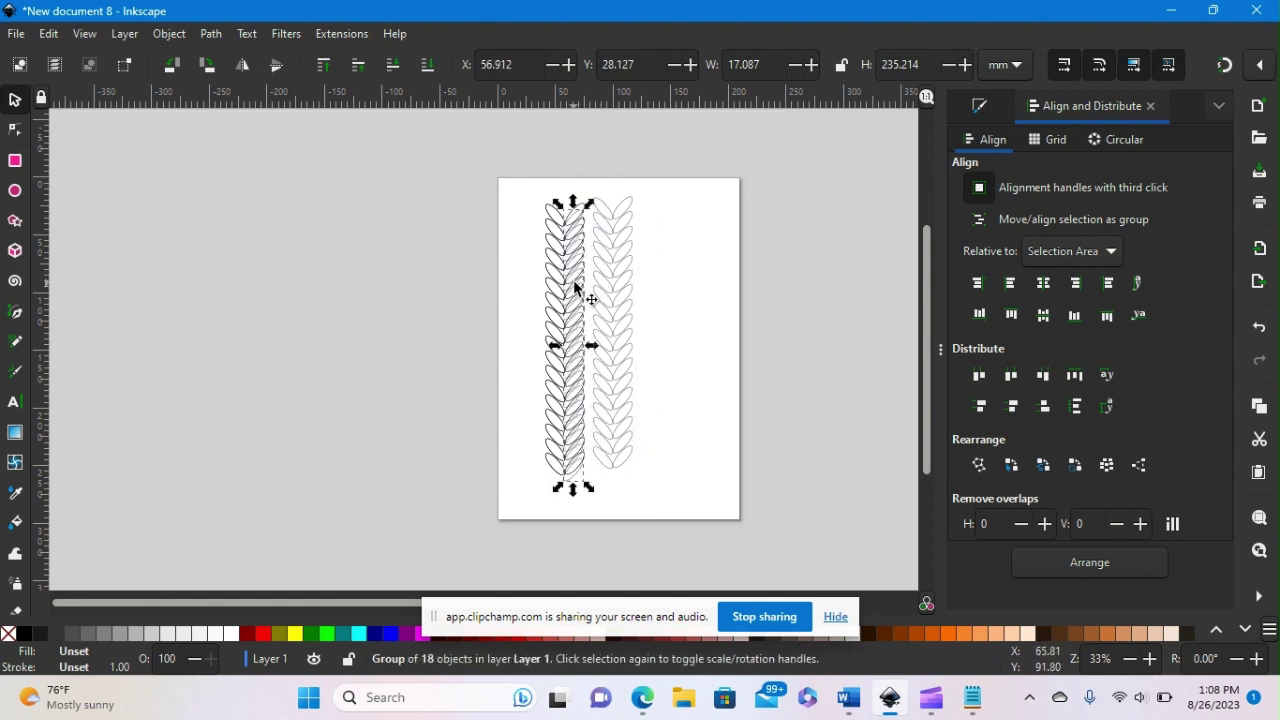
pyautogui.keyDown('shift'); pyautogui.click(553, 220); pyautogui.keyUp('shift')
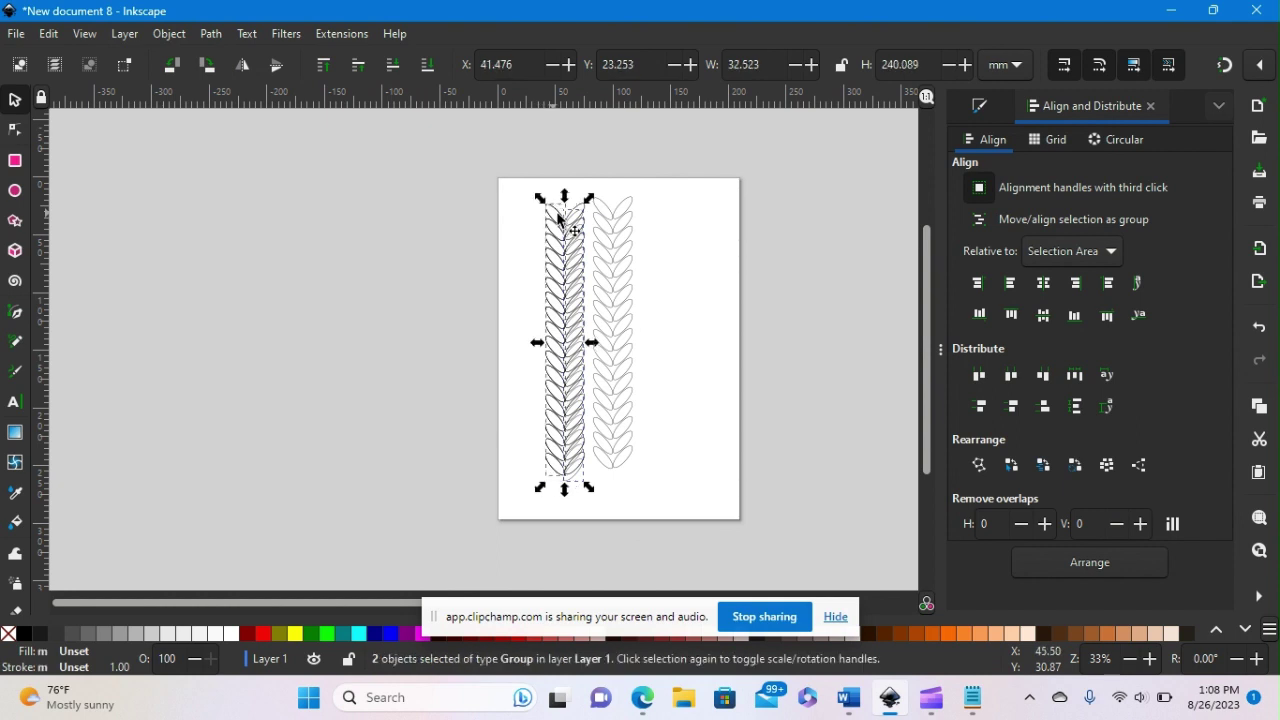
pyautogui.moveTo(578, 250); pyautogui.dragTo(679, 232)
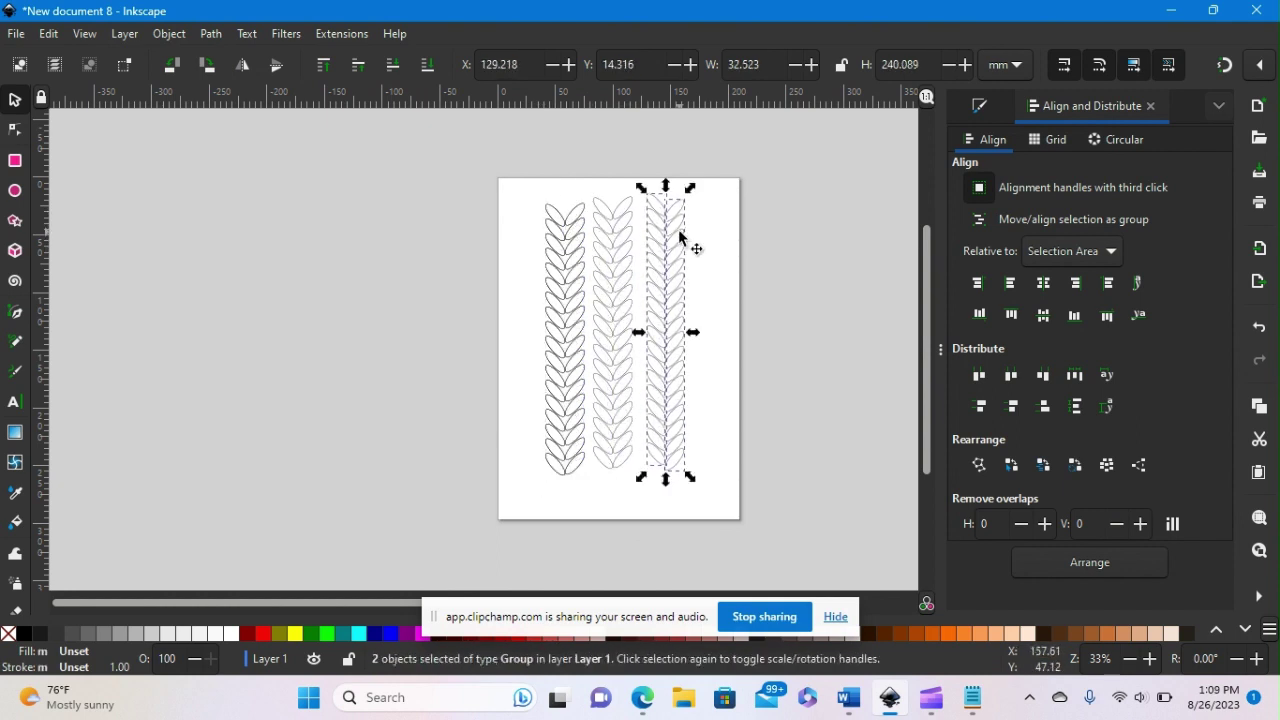
pyautogui.click(576, 222)
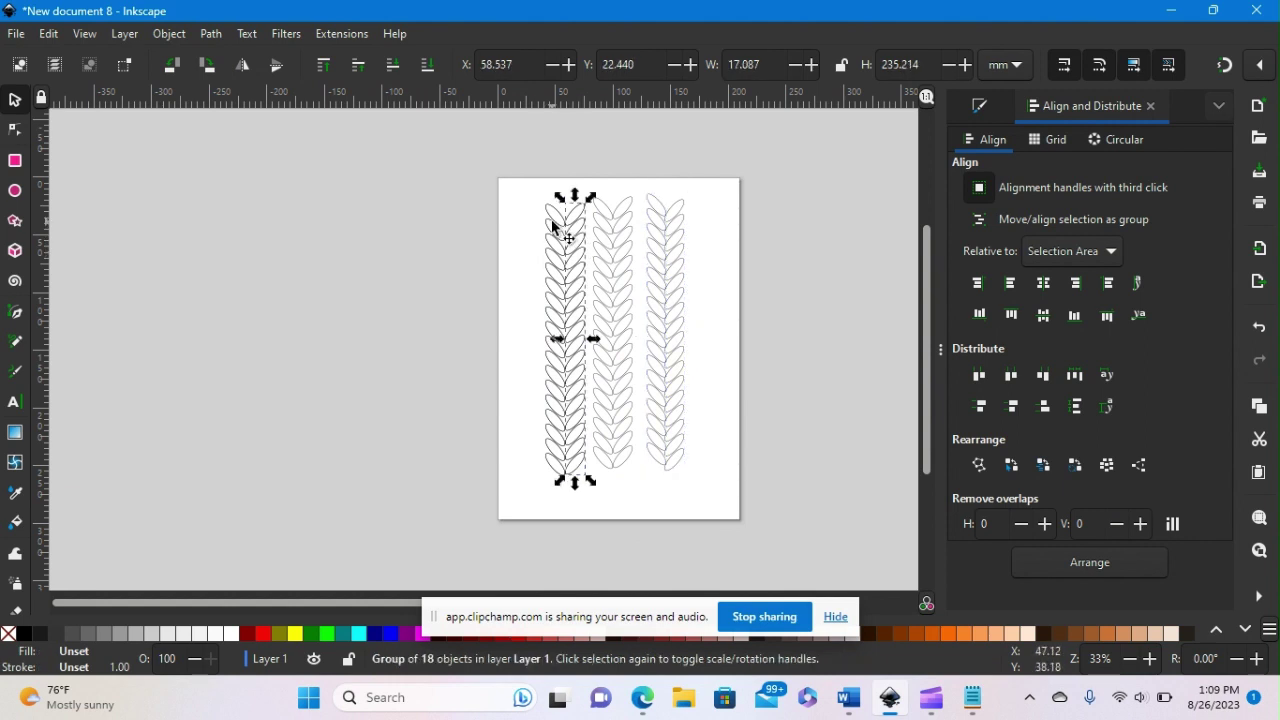
pyautogui.keyDown('shift'); pyautogui.click(552, 222); pyautogui.keyUp('shift')
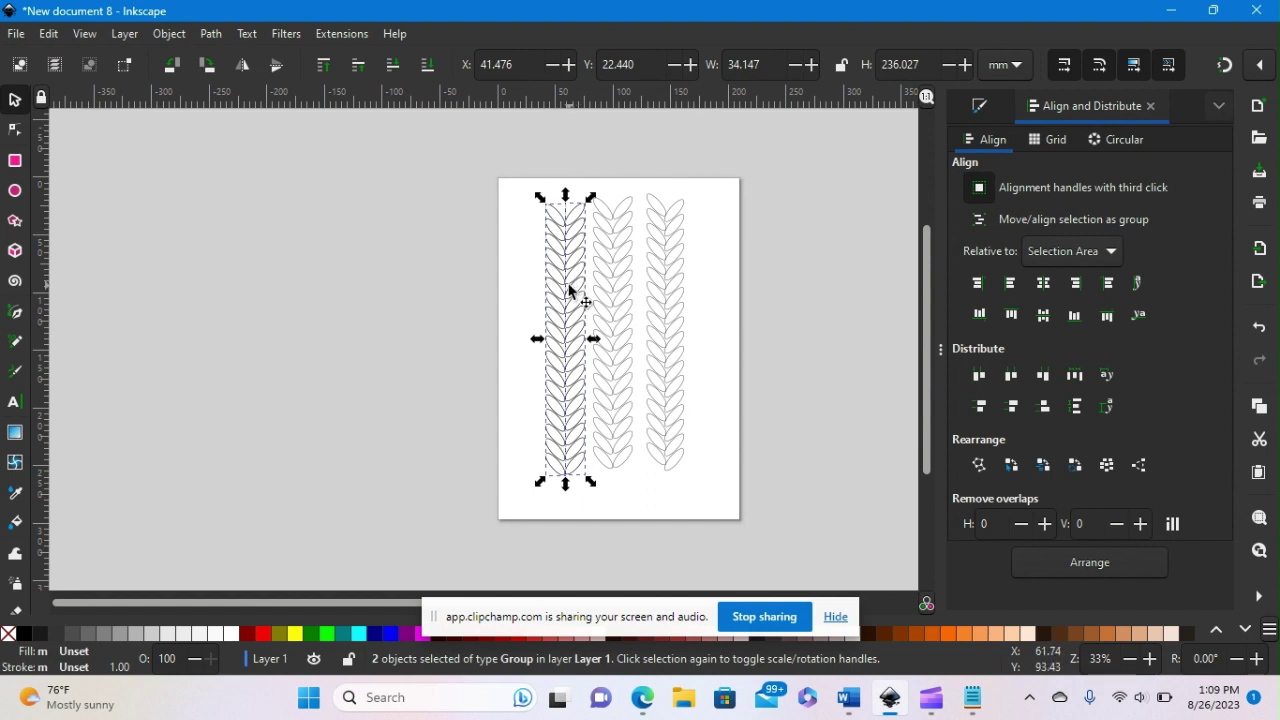
pyautogui.moveTo(557, 234); pyautogui.dragTo(714, 229)
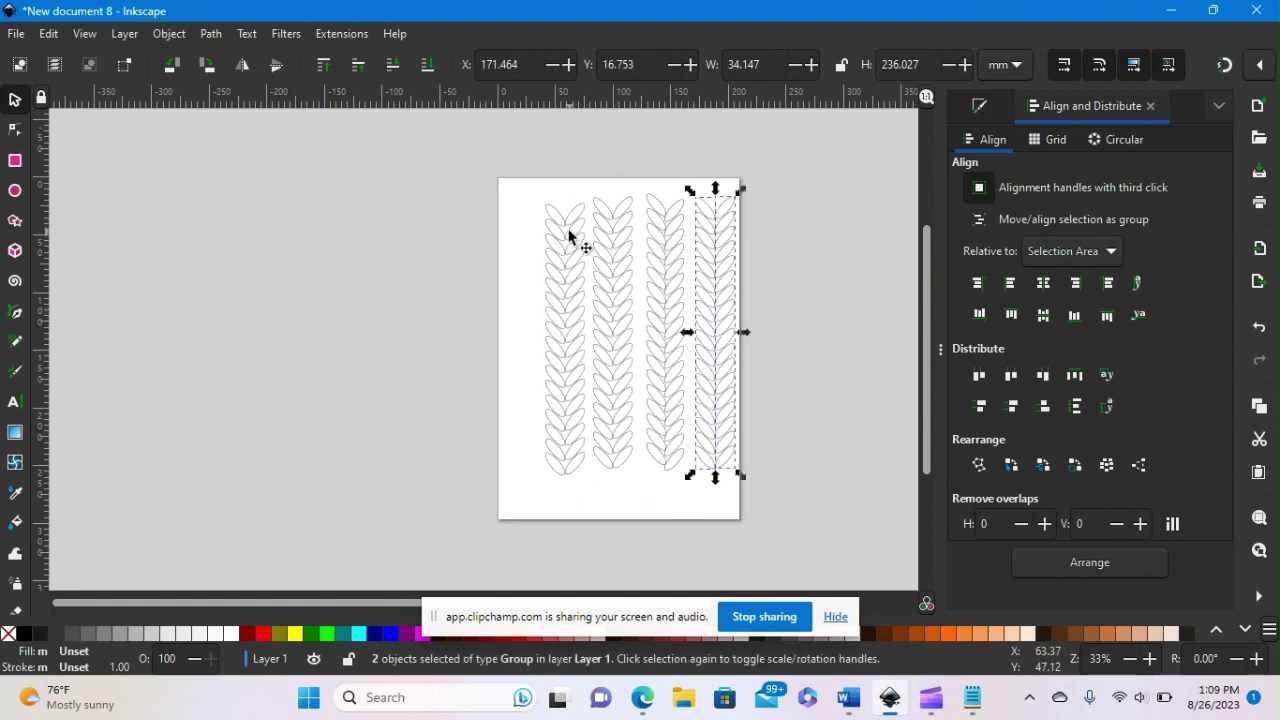
pyautogui.moveTo(571, 253); pyautogui.dragTo(571, 243)
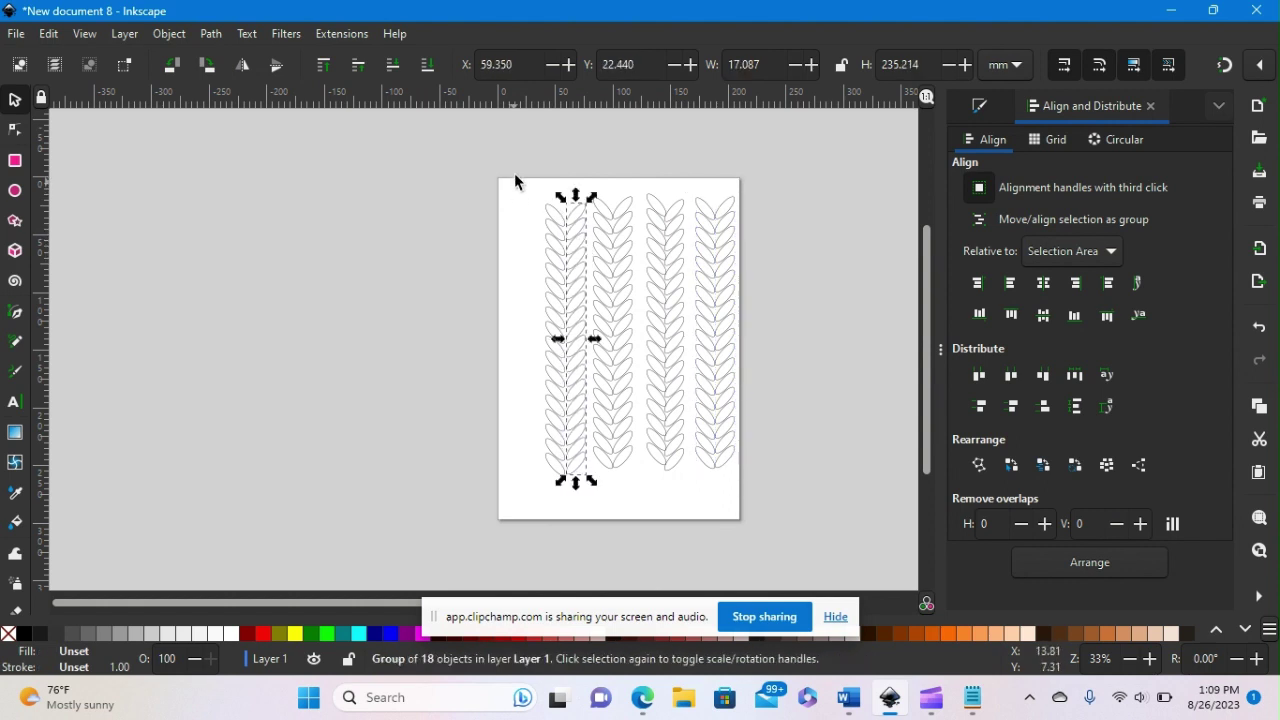
# - Shift all four stitch columns left so they fit on the page
pyautogui.moveTo(517, 148); pyautogui.dragTo(797, 563)
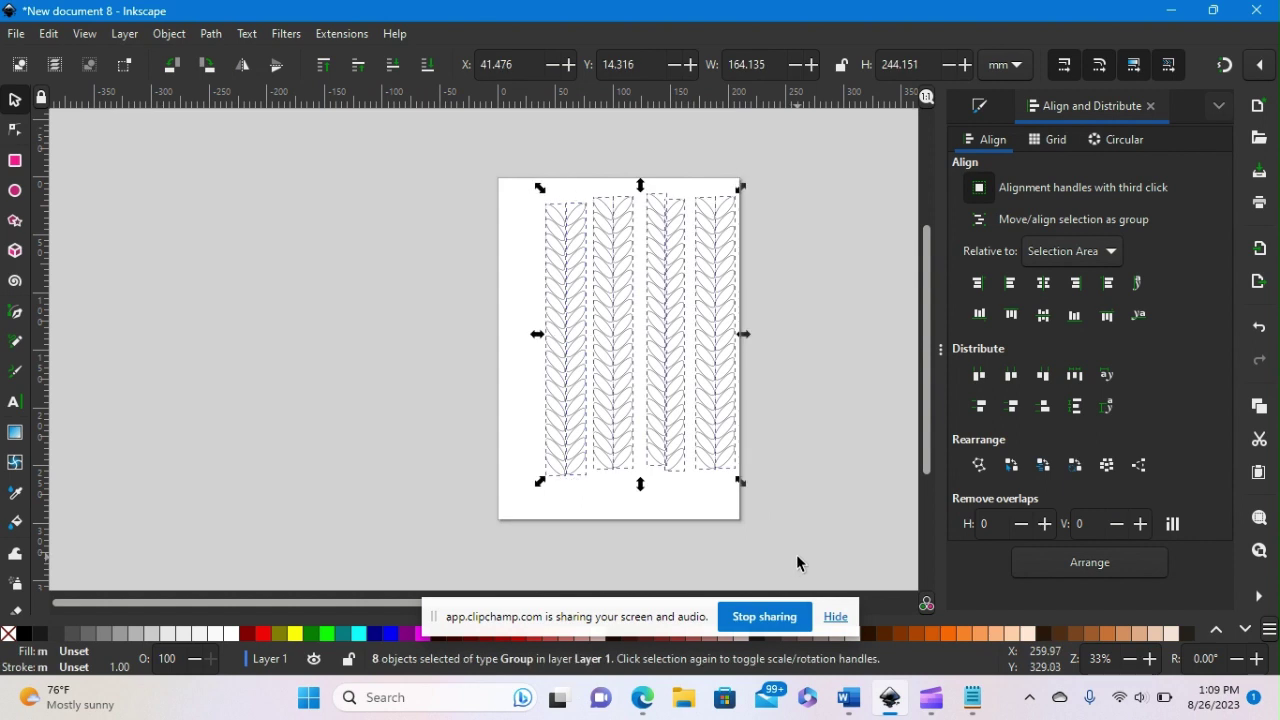
pyautogui.moveTo(703, 323); pyautogui.dragTo(686, 327)
pyautogui.click(726, 303)
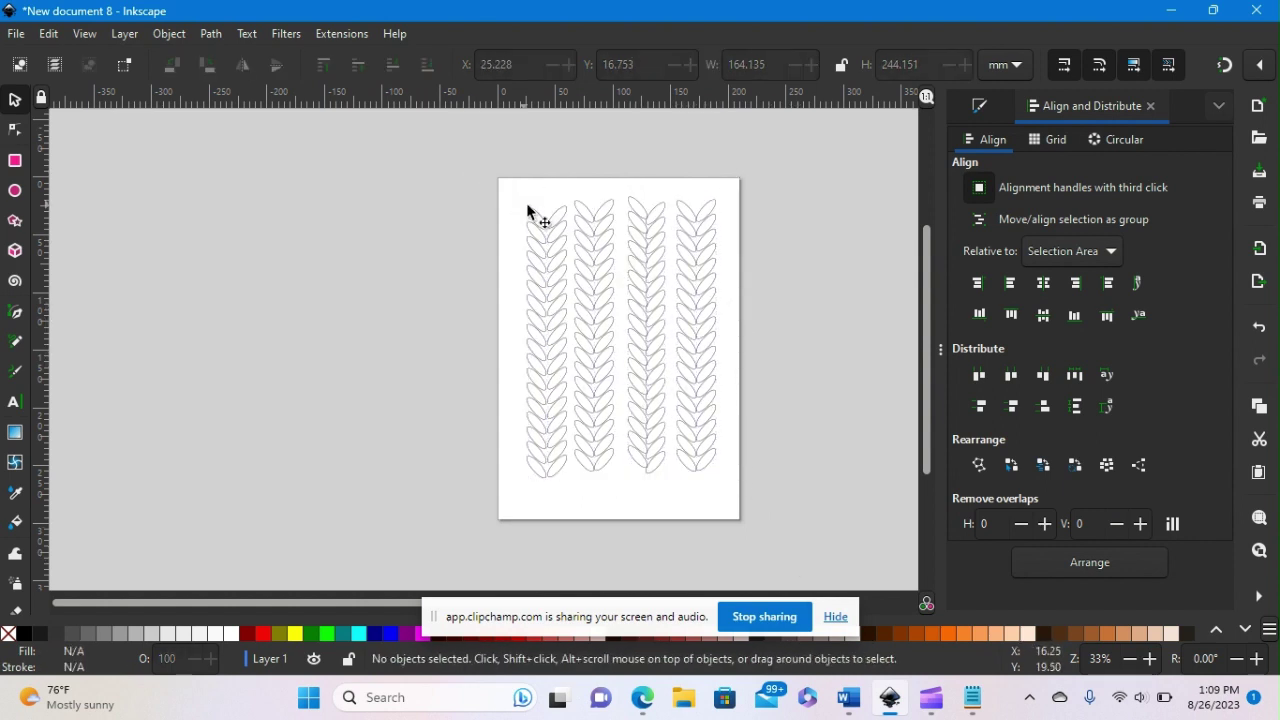
# - Align the two halves of each of the four columns on a horizontal axis
pyautogui.moveTo(507, 191); pyautogui.dragTo(578, 495)
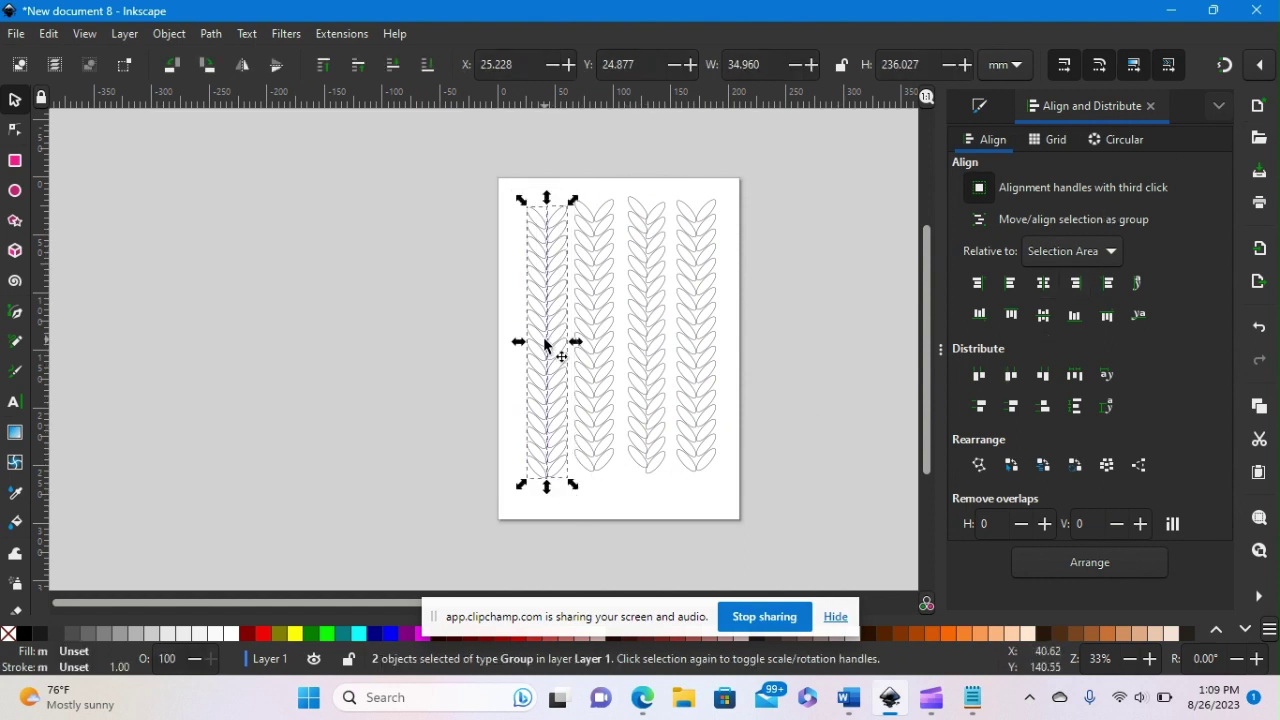
pyautogui.click(1043, 318)
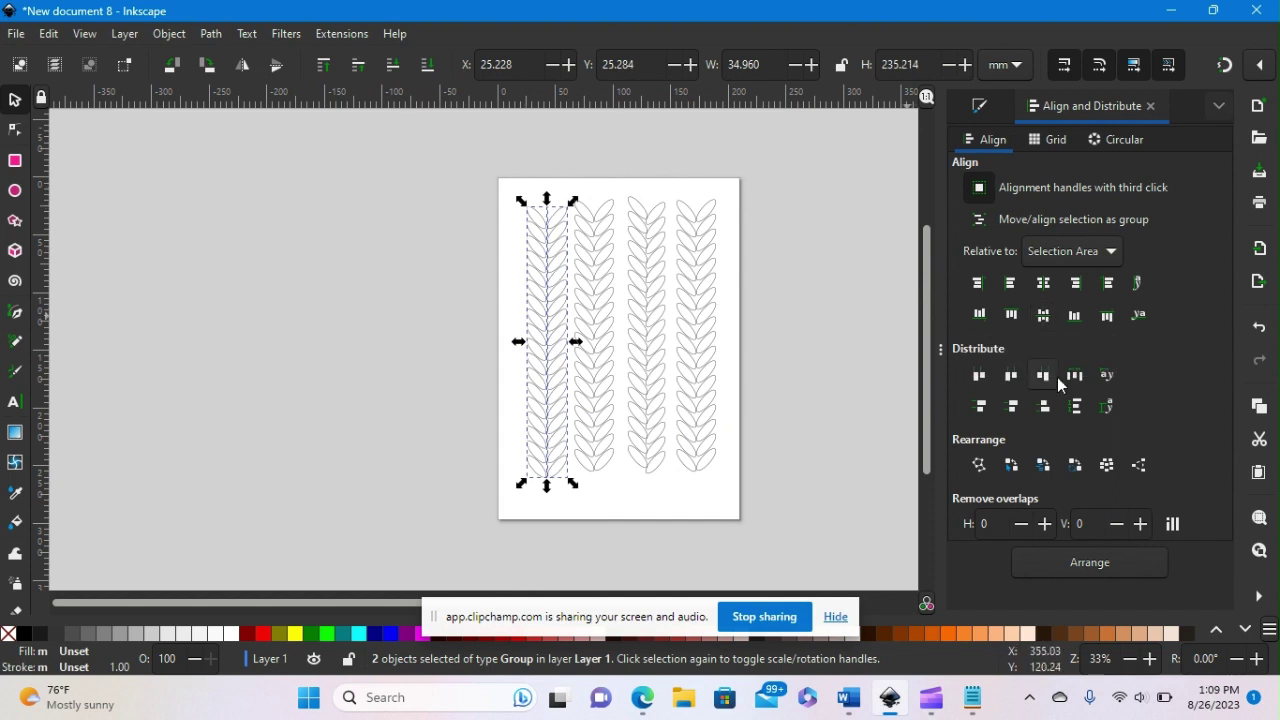
pyautogui.click(566, 180)
pyautogui.moveTo(565, 180); pyautogui.dragTo(658, 492)
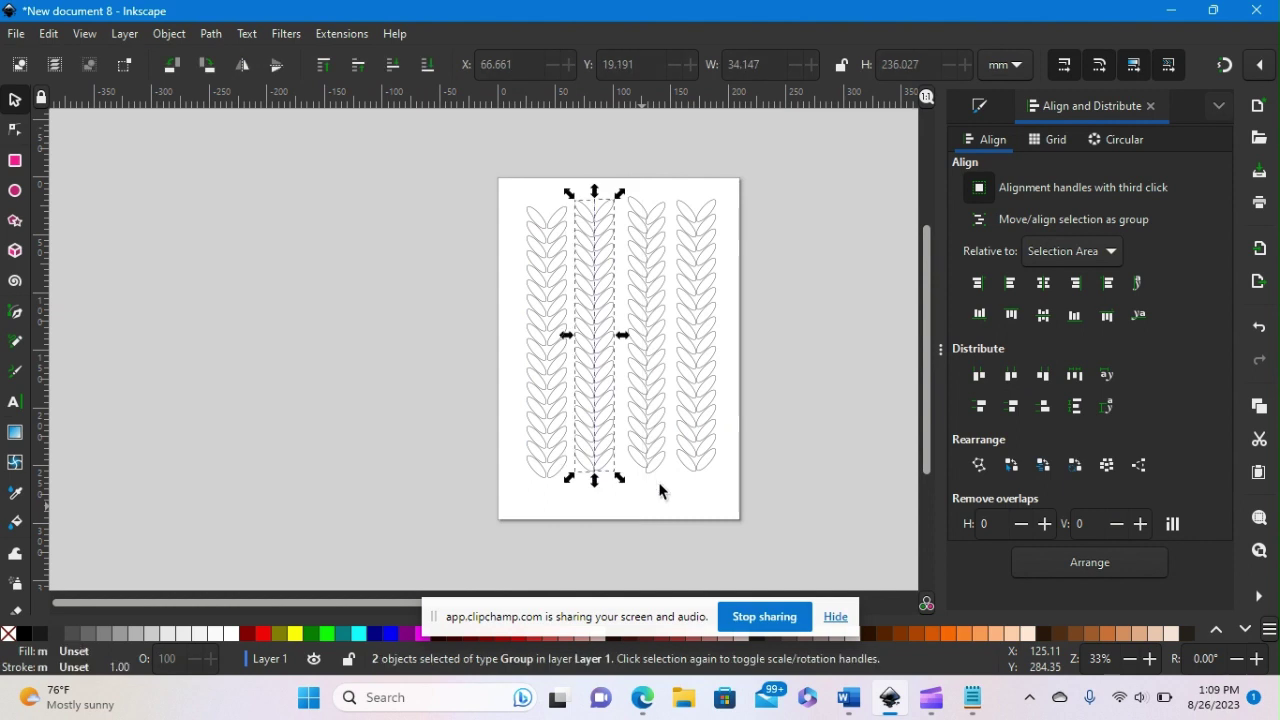
pyautogui.click(1042, 318)
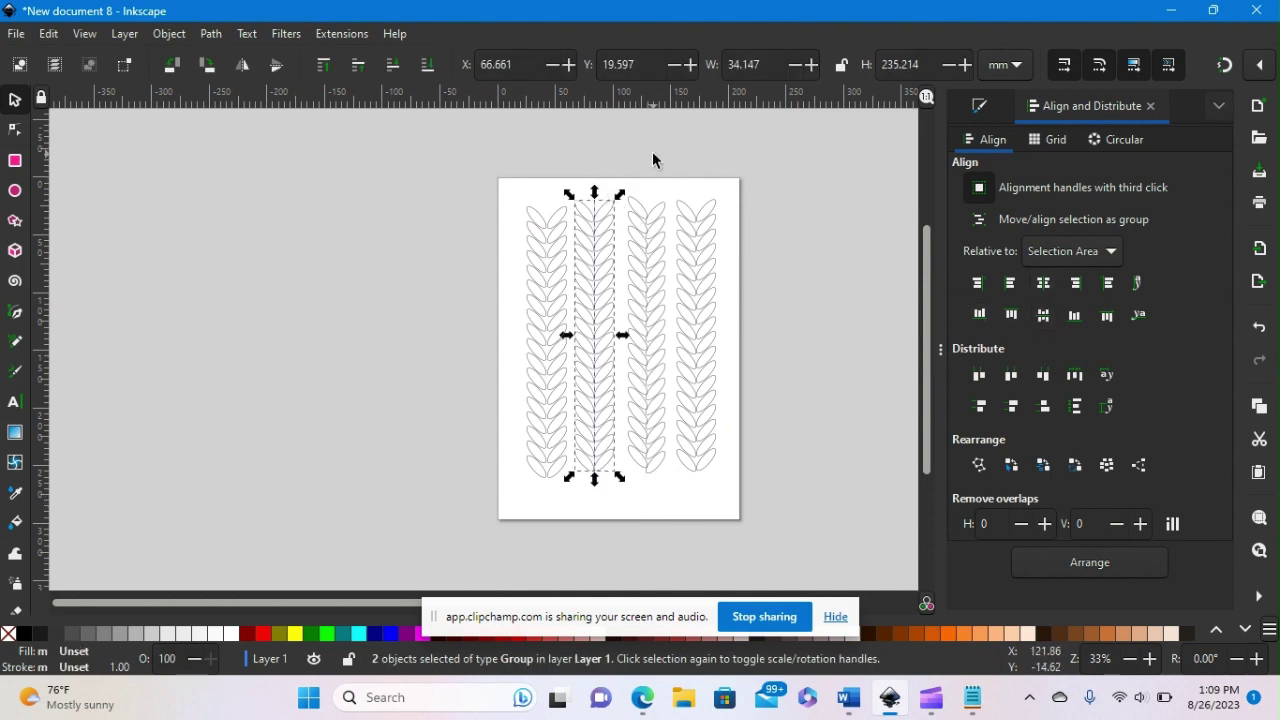
pyautogui.click(626, 174)
pyautogui.moveTo(619, 172); pyautogui.dragTo(679, 500)
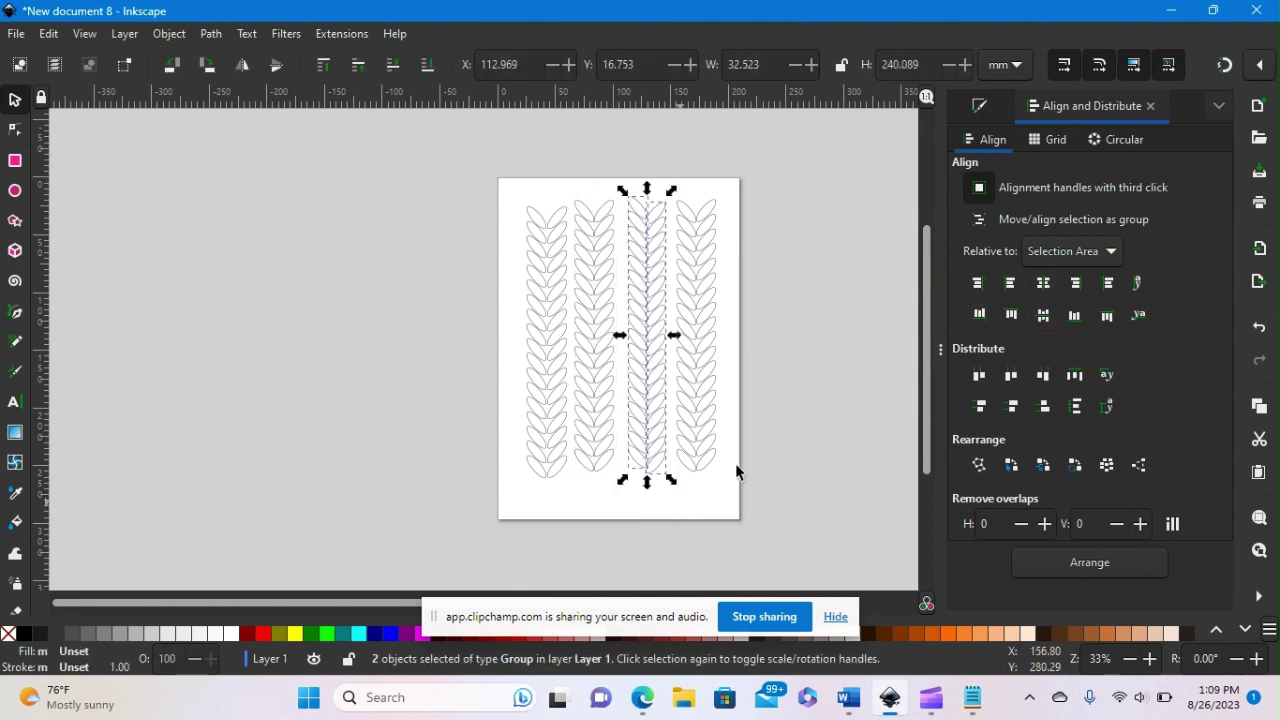
pyautogui.click(1044, 318)
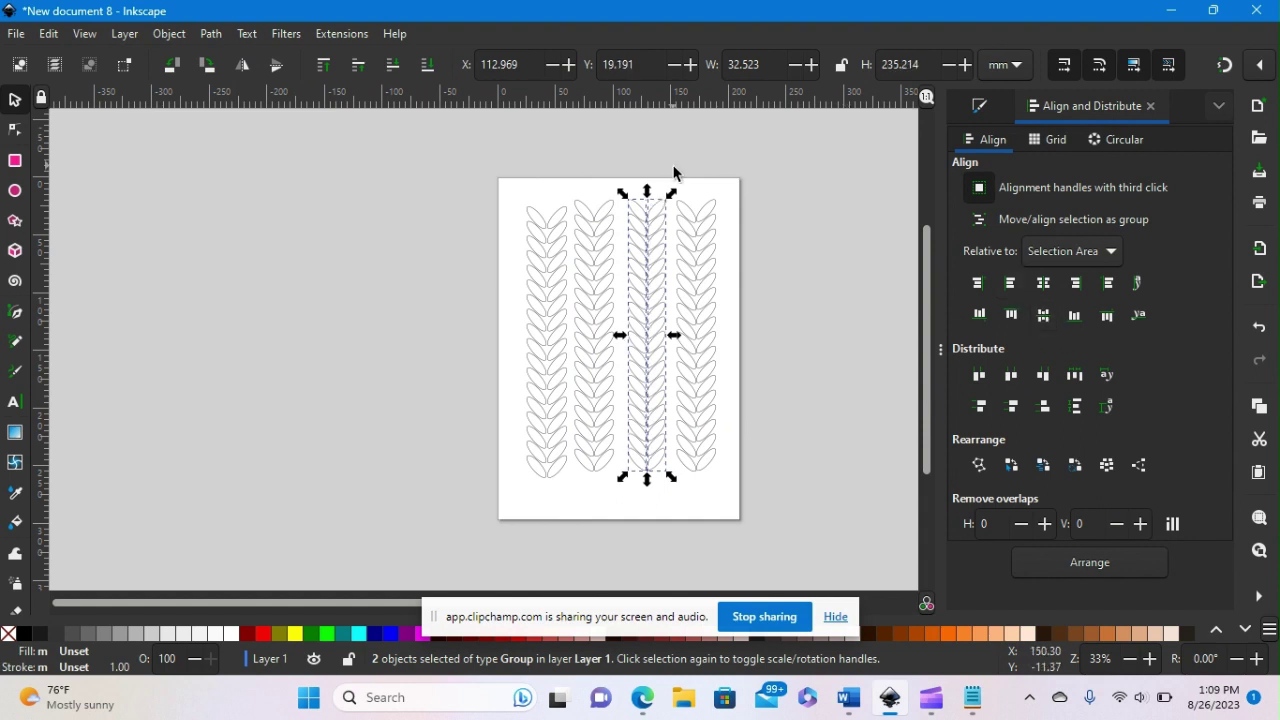
pyautogui.moveTo(670, 172); pyautogui.dragTo(743, 480)
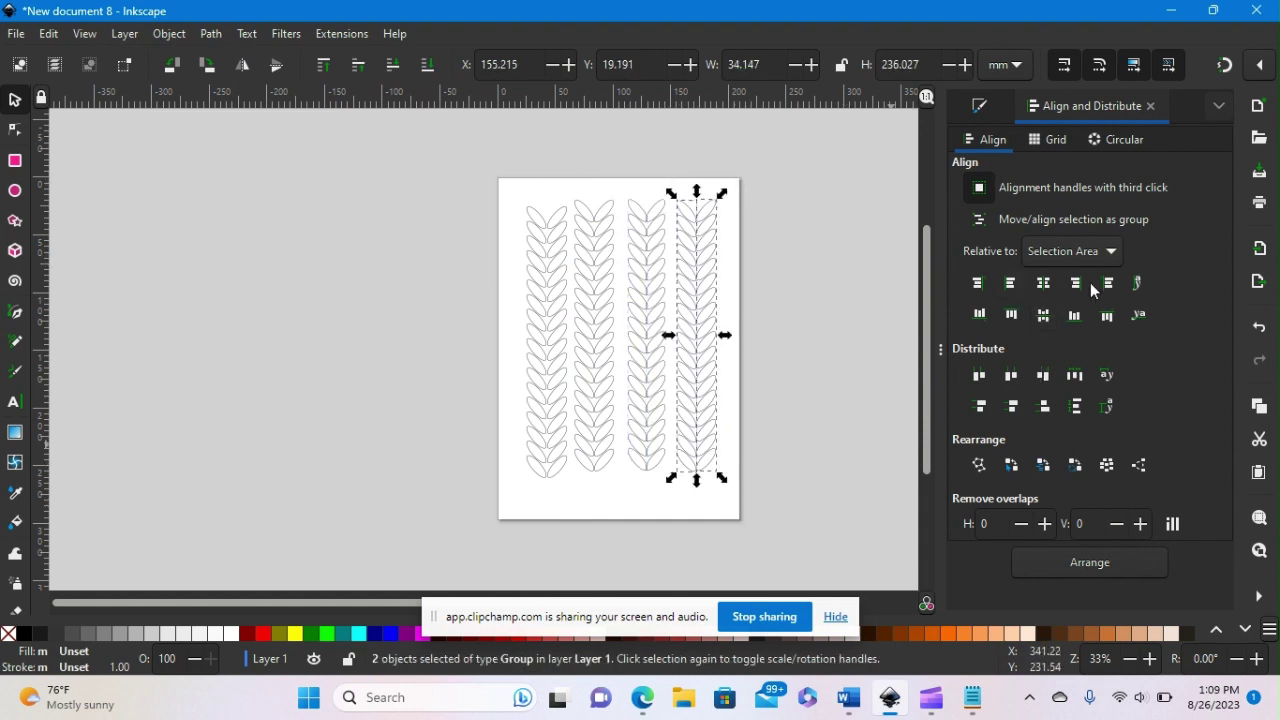
pyautogui.click(1042, 320)
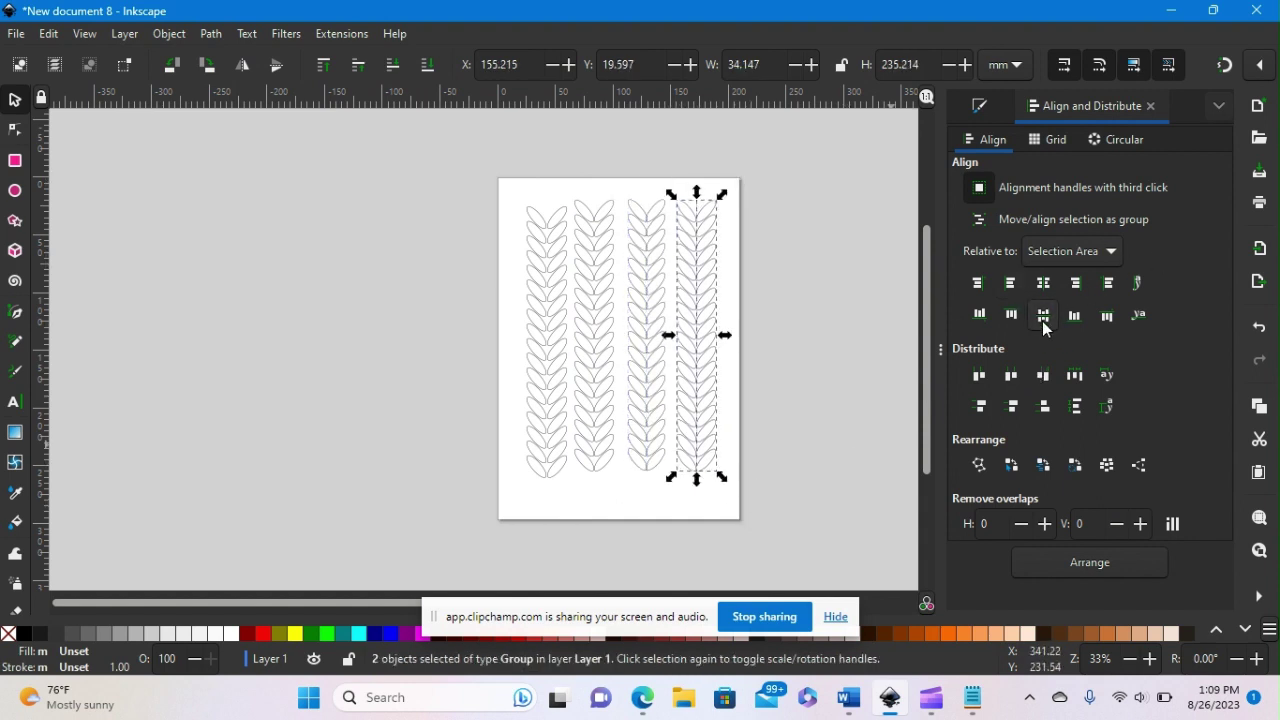
pyautogui.click(733, 270)
# - Group each column's two leaf halves into one object with Ctrl+G
pyautogui.moveTo(498, 181); pyautogui.dragTo(581, 513)
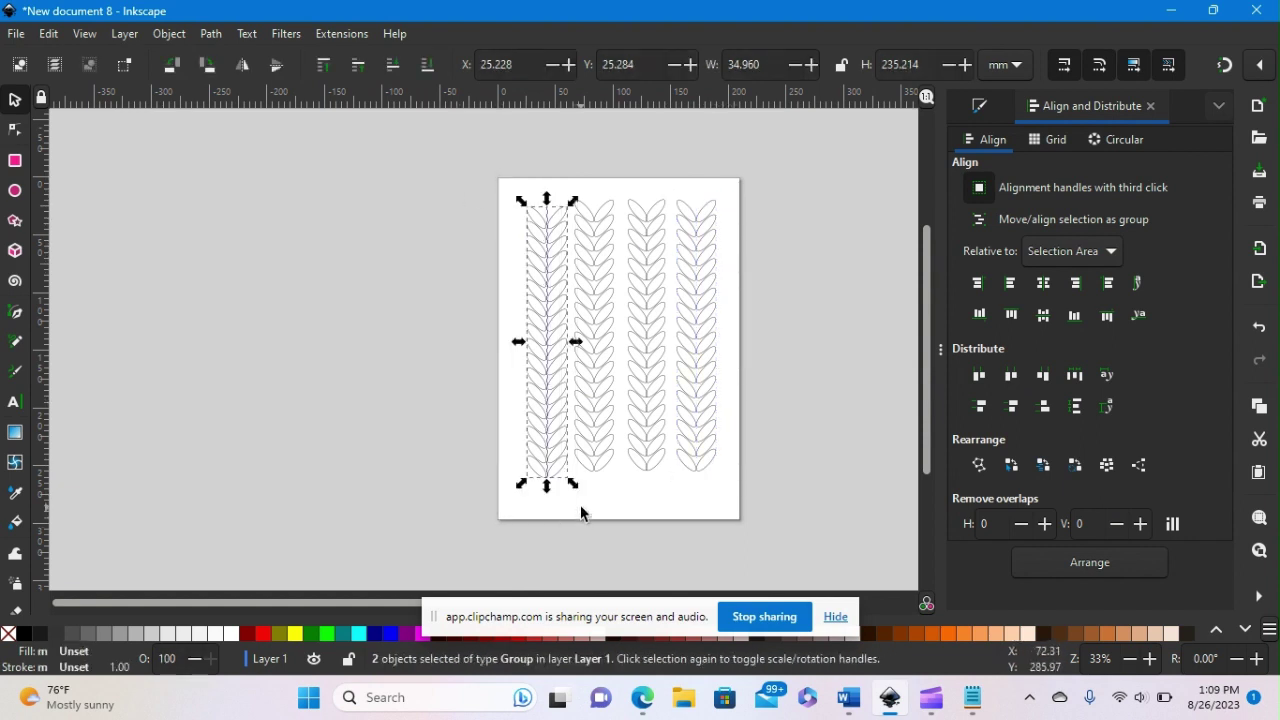
pyautogui.hotkey('ctrl', 'g')
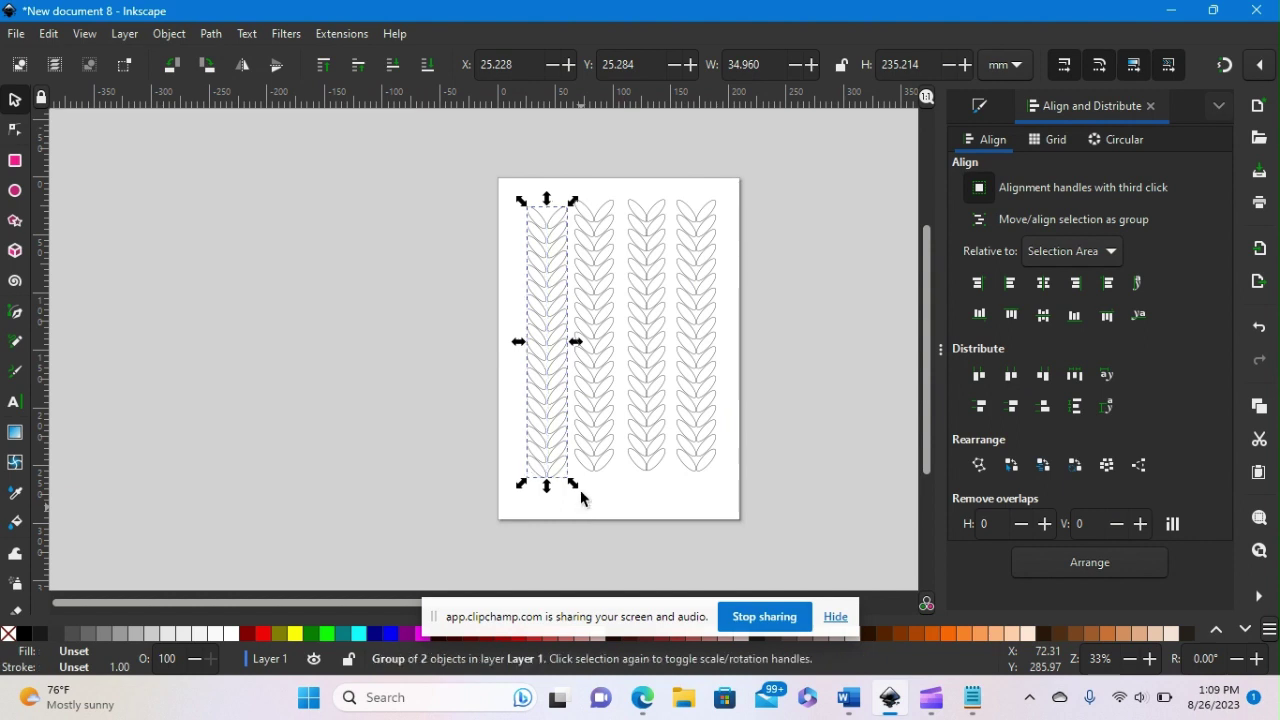
pyautogui.moveTo(557, 172); pyautogui.dragTo(625, 513)
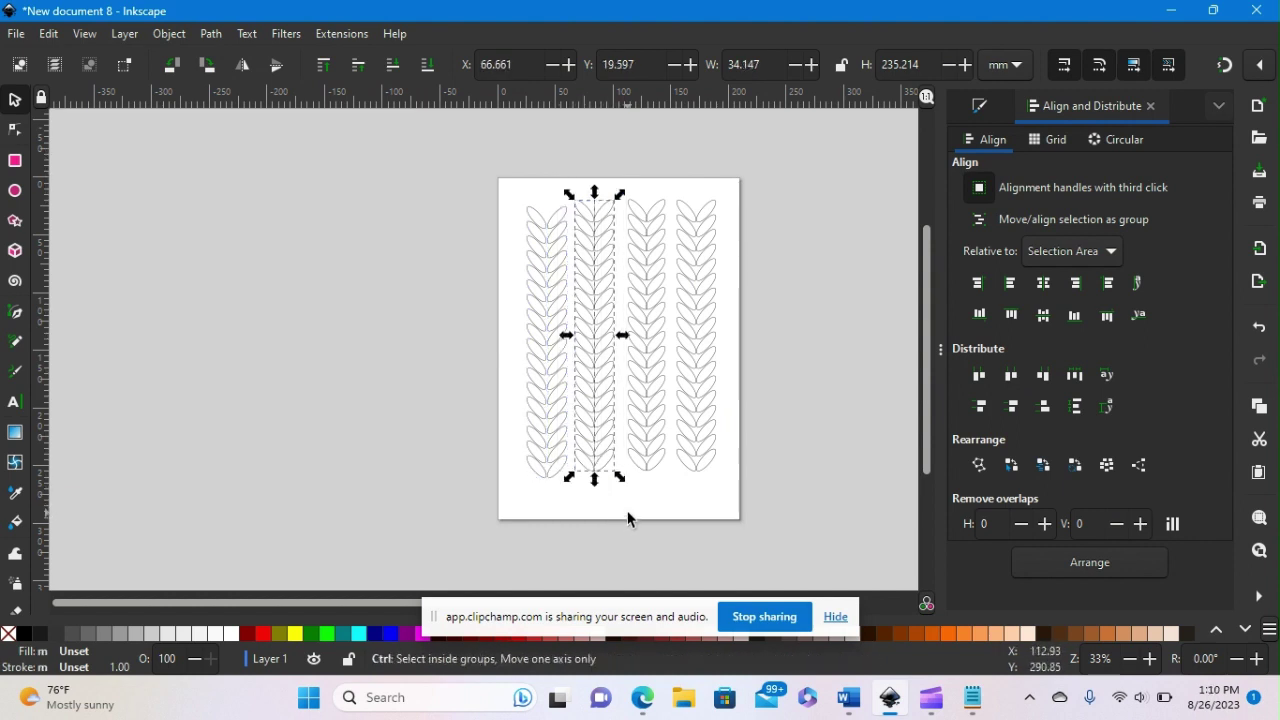
pyautogui.hotkey('ctrl', 'g')
pyautogui.moveTo(615, 178); pyautogui.dragTo(689, 505)
pyautogui.hotkey('ctrl', 'g')
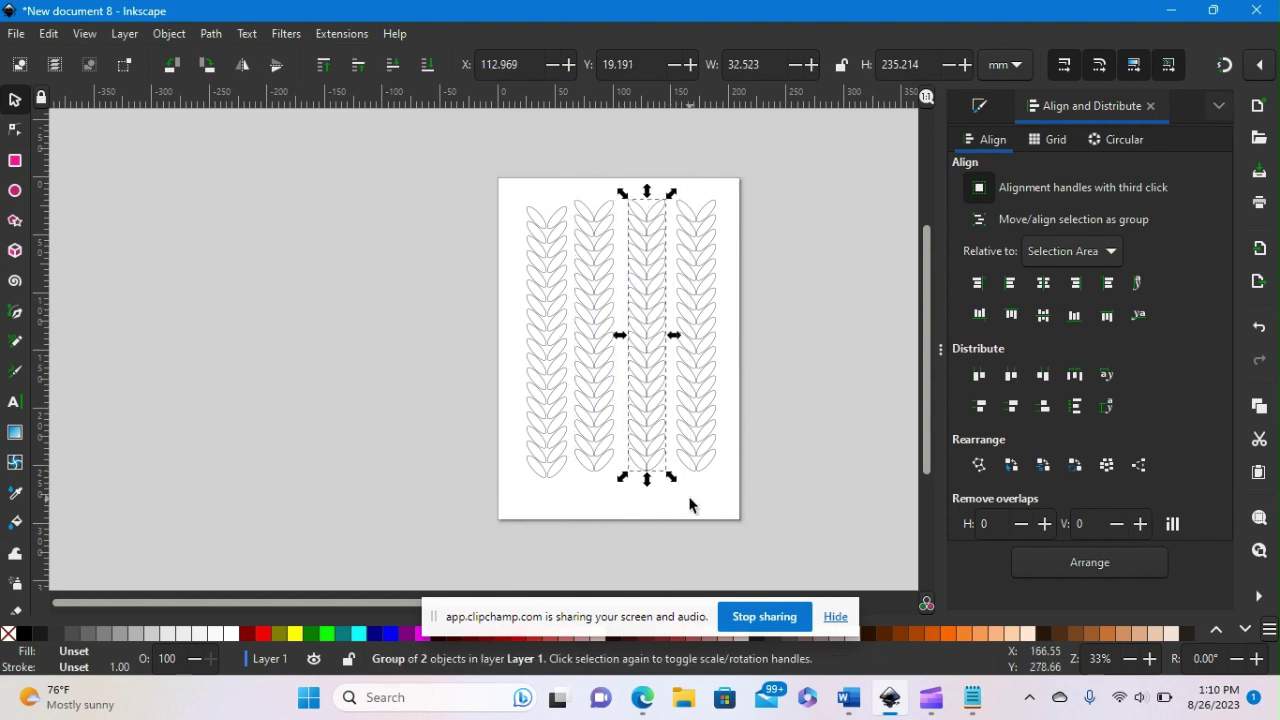
pyautogui.moveTo(730, 492); pyautogui.dragTo(660, 175)
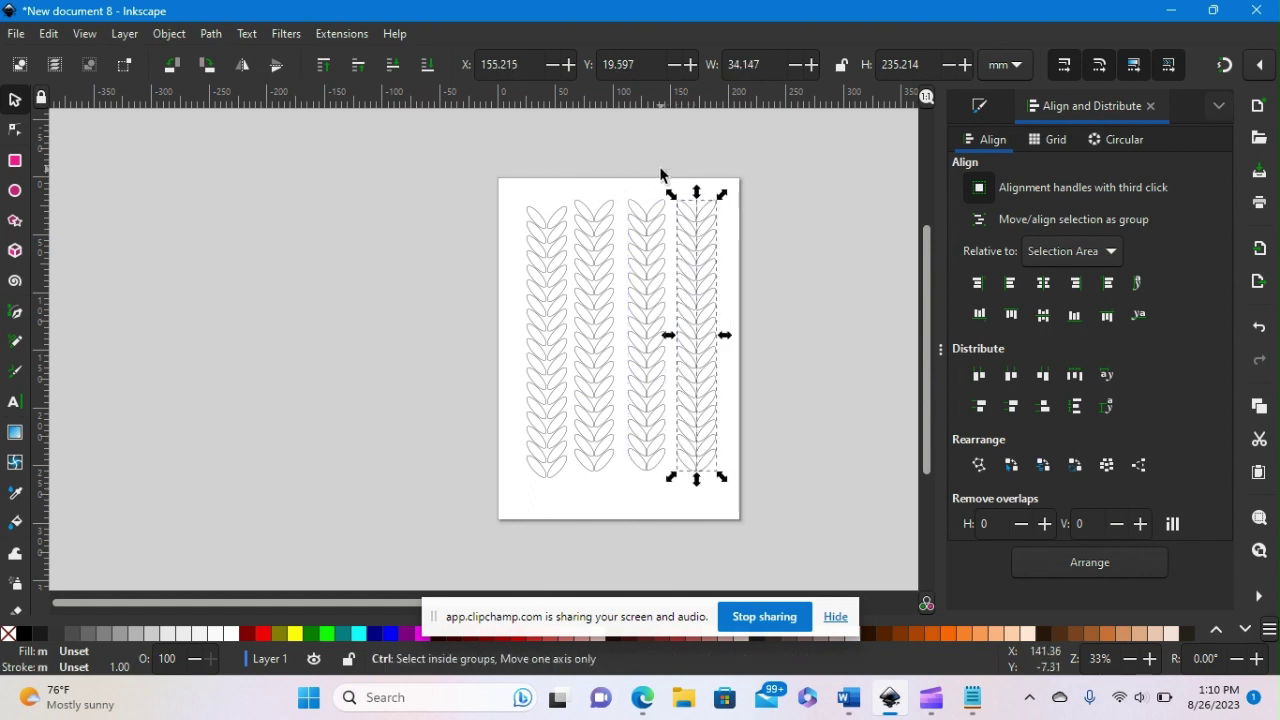
pyautogui.hotkey('ctrl', 'g')
# - Centre all four grouped columns on a common horizontal axis
pyautogui.moveTo(473, 148); pyautogui.dragTo(757, 523)
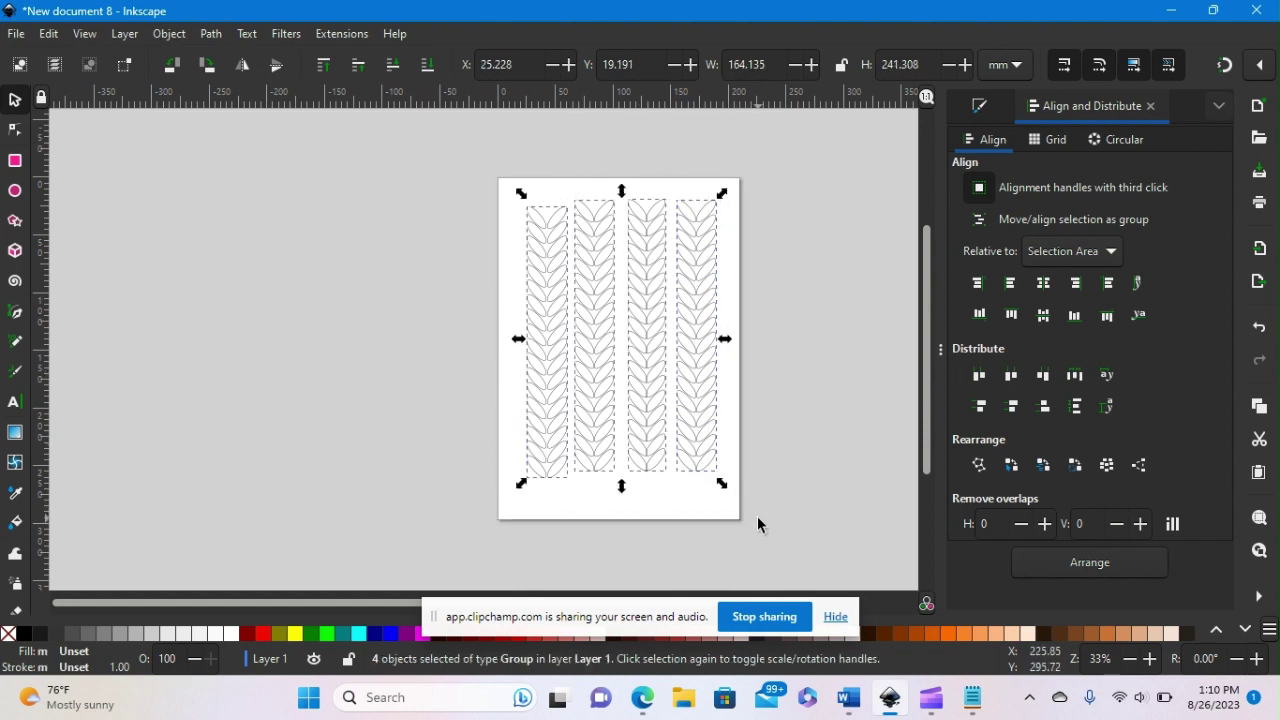
pyautogui.click(1043, 318)
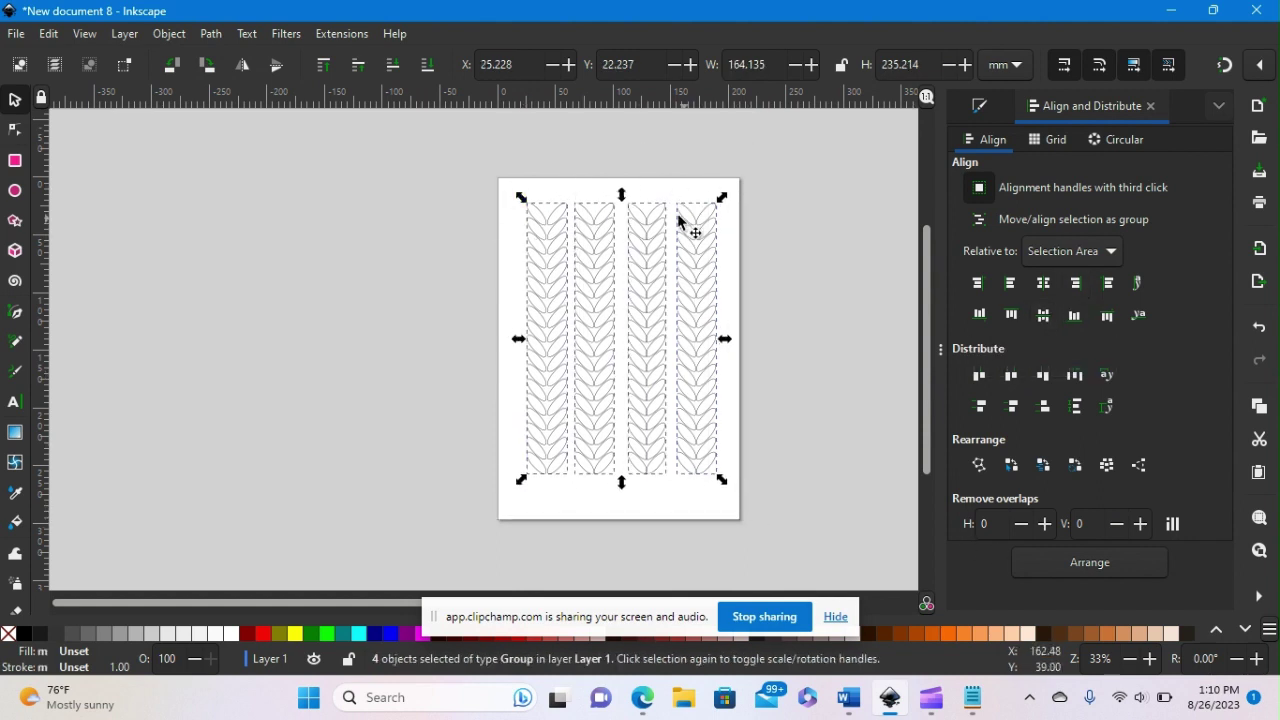
pyautogui.click(734, 376)
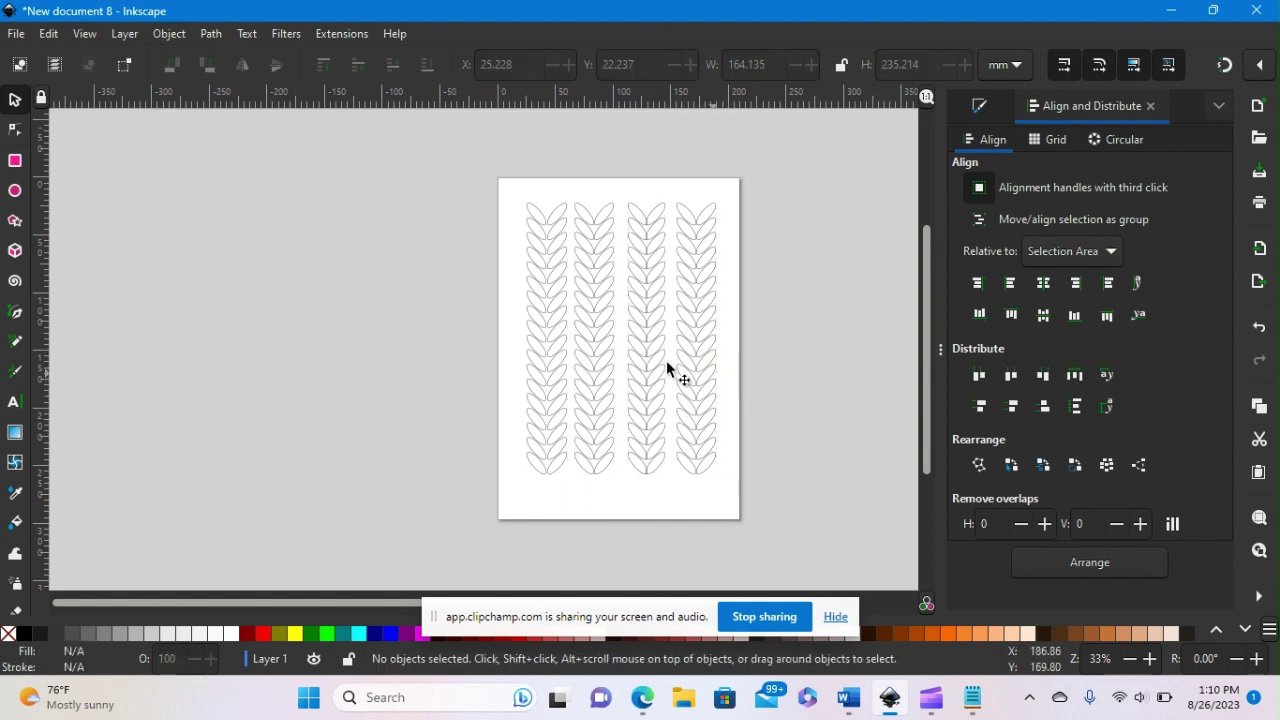
# - Nudge the second, third and fourth columns left to close the gaps between columns
pyautogui.click(593, 343)
pyautogui.press('Left')
pyautogui.press('Left')
pyautogui.press('Left')
pyautogui.press('Left')
pyautogui.press('Left')
pyautogui.press('Left')
pyautogui.press('Left')
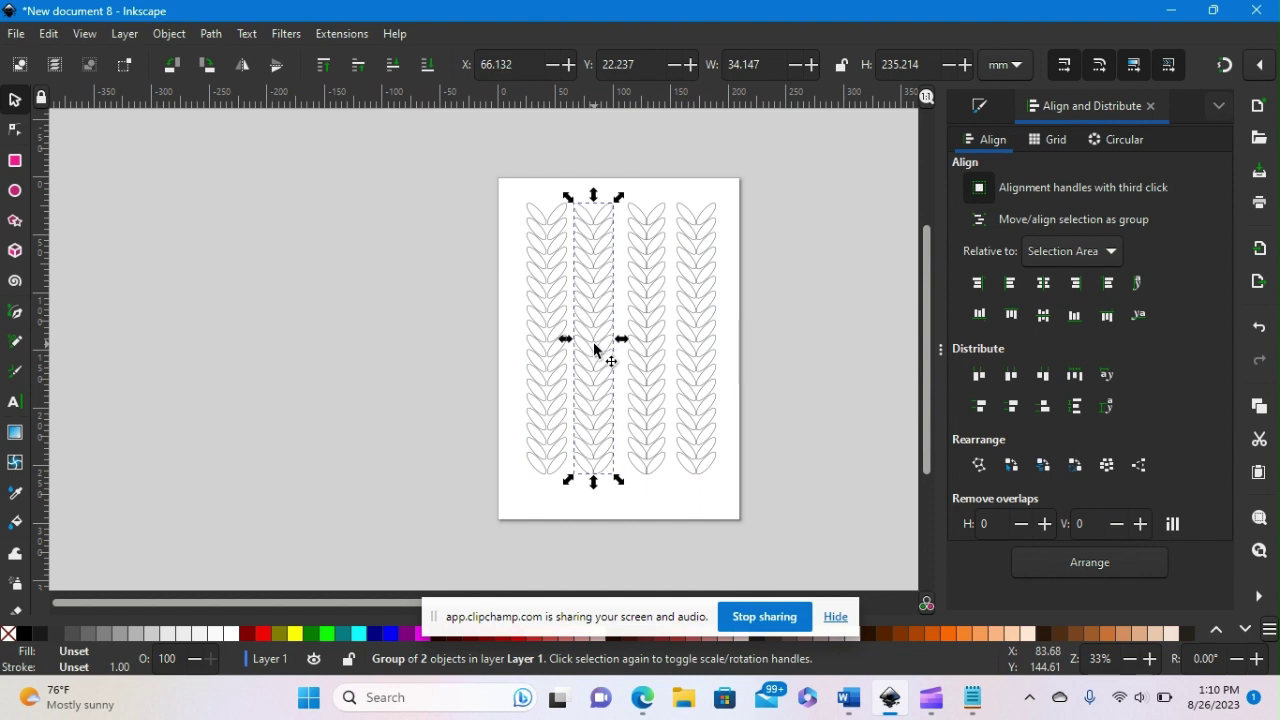
pyautogui.press('Left')
pyautogui.press('Left')
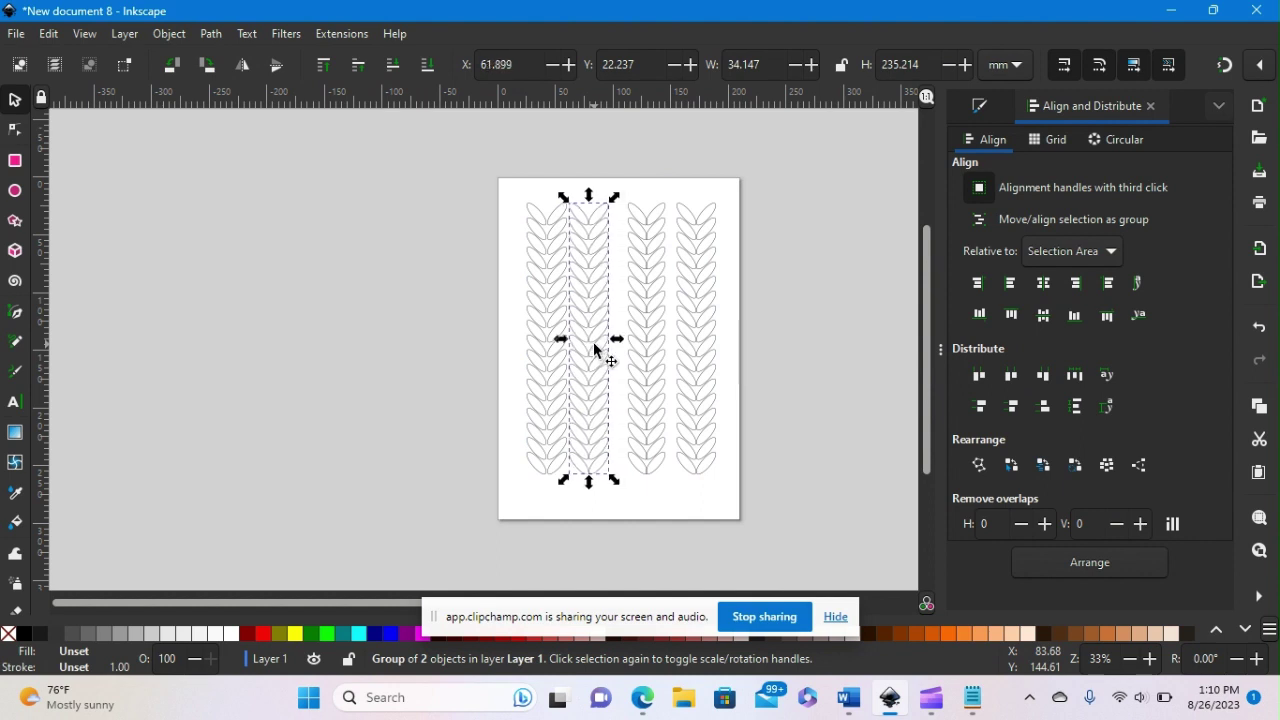
pyautogui.click(633, 314)
pyautogui.press('Left')
pyautogui.press('Left')
pyautogui.press('Left')
pyautogui.press('Left')
pyautogui.press('Left')
pyautogui.press('Left')
pyautogui.press('Left')
pyautogui.press('Left')
pyautogui.press('Left')
pyautogui.press('Left')
pyautogui.press('Left')
pyautogui.press('Left')
pyautogui.press('Left')
pyautogui.press('Left')
pyautogui.press('Left')
pyautogui.press('Left')
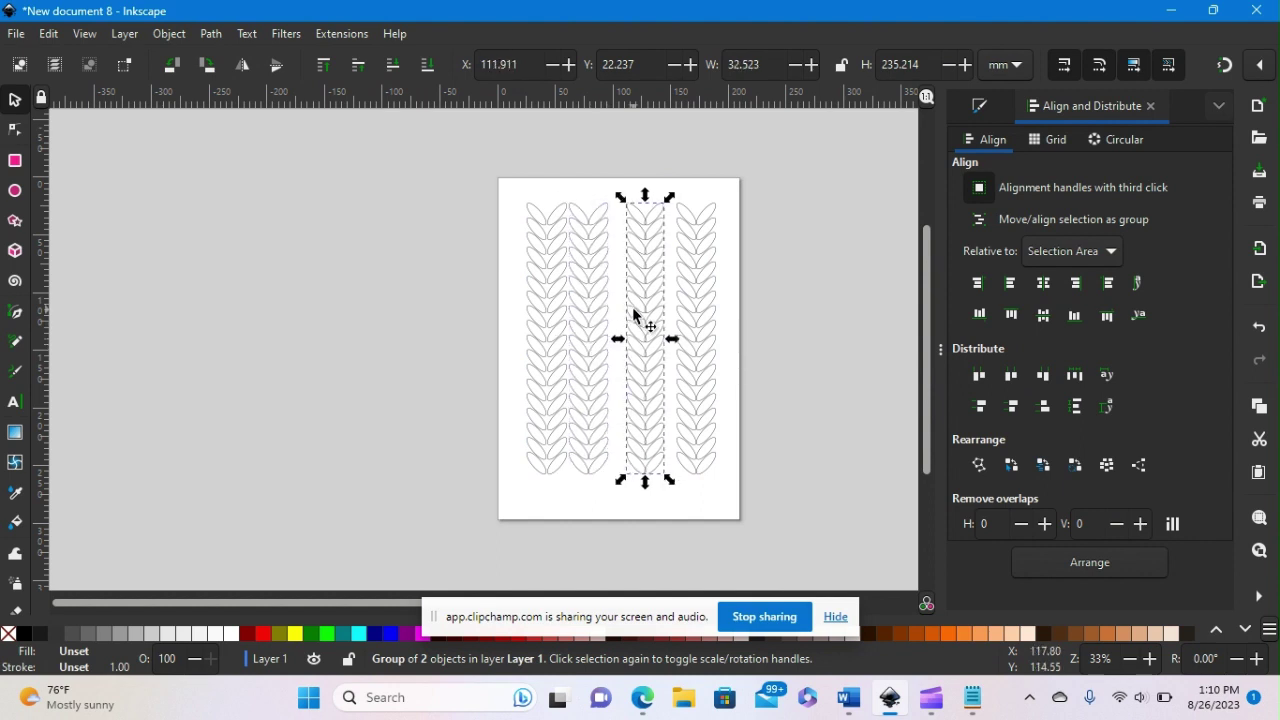
pyautogui.press('Left')
pyautogui.press('Left')
pyautogui.press('Left')
pyautogui.press('Left')
pyautogui.press('Left')
pyautogui.press('Left')
pyautogui.press('Left')
pyautogui.press('Left')
pyautogui.press('Left')
pyautogui.press('Left')
pyautogui.press('Left')
pyautogui.press('Left')
pyautogui.press('Left')
pyautogui.press('Left')
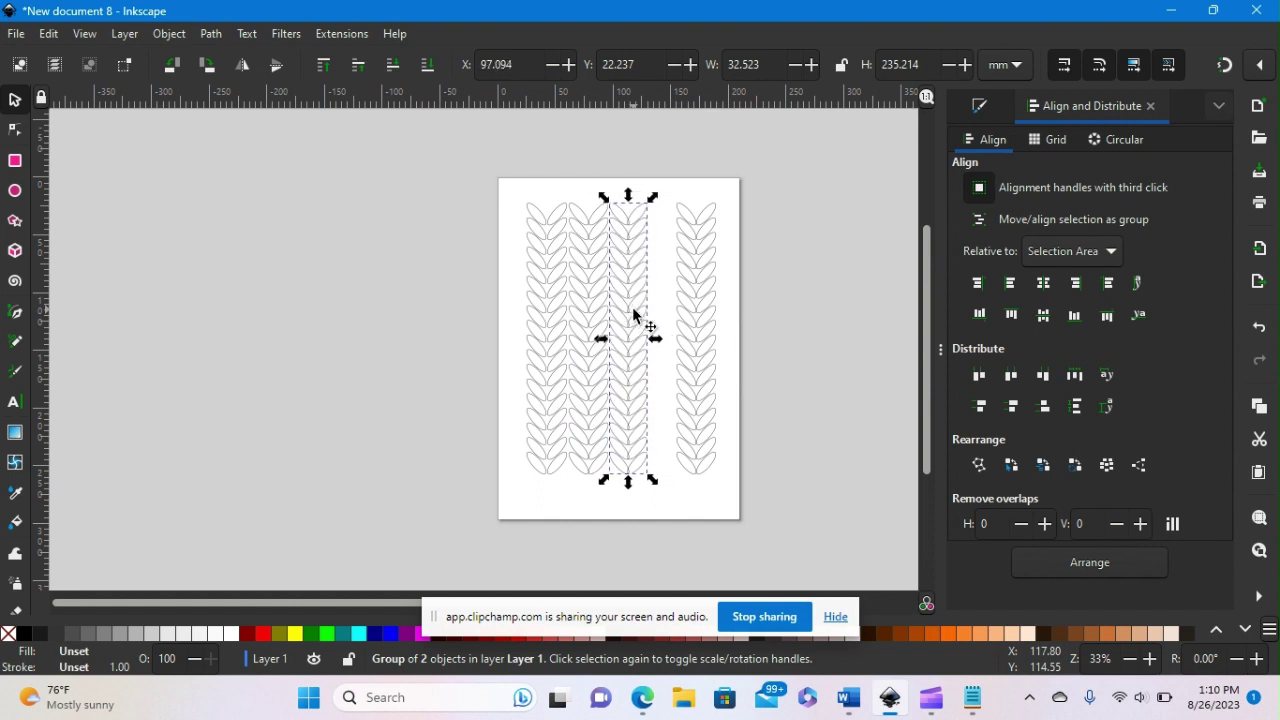
pyautogui.click(695, 313)
pyautogui.press('Left')
pyautogui.press('Left')
pyautogui.press('Left')
pyautogui.press('Left')
pyautogui.press('Left')
pyautogui.press('Left')
pyautogui.press('Left')
pyautogui.press('Left')
pyautogui.press('Left')
pyautogui.press('Left')
pyautogui.press('Left')
pyautogui.press('Left')
pyautogui.press('Left')
pyautogui.press('Left')
pyautogui.press('Left')
pyautogui.press('Left')
pyautogui.press('Left')
pyautogui.press('Left')
pyautogui.press('Left')
pyautogui.press('Left')
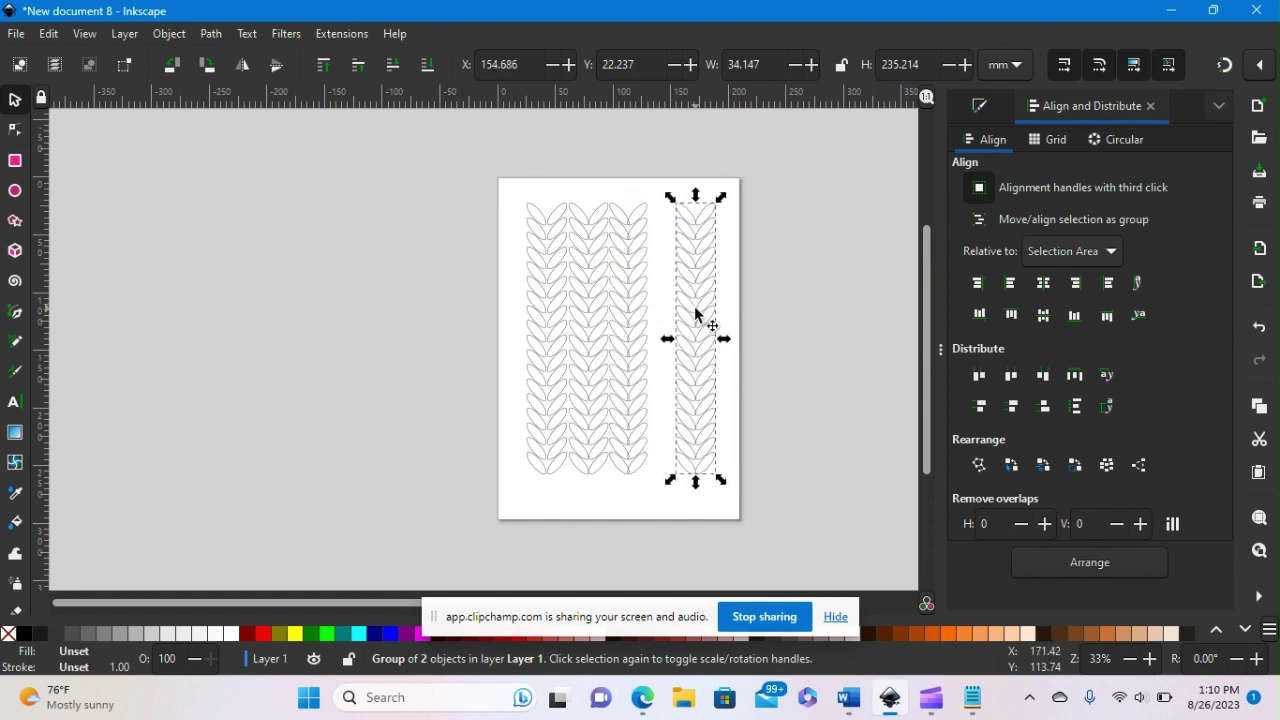
pyautogui.press('Left')
pyautogui.press('Left')
pyautogui.press('Left')
pyautogui.press('Left')
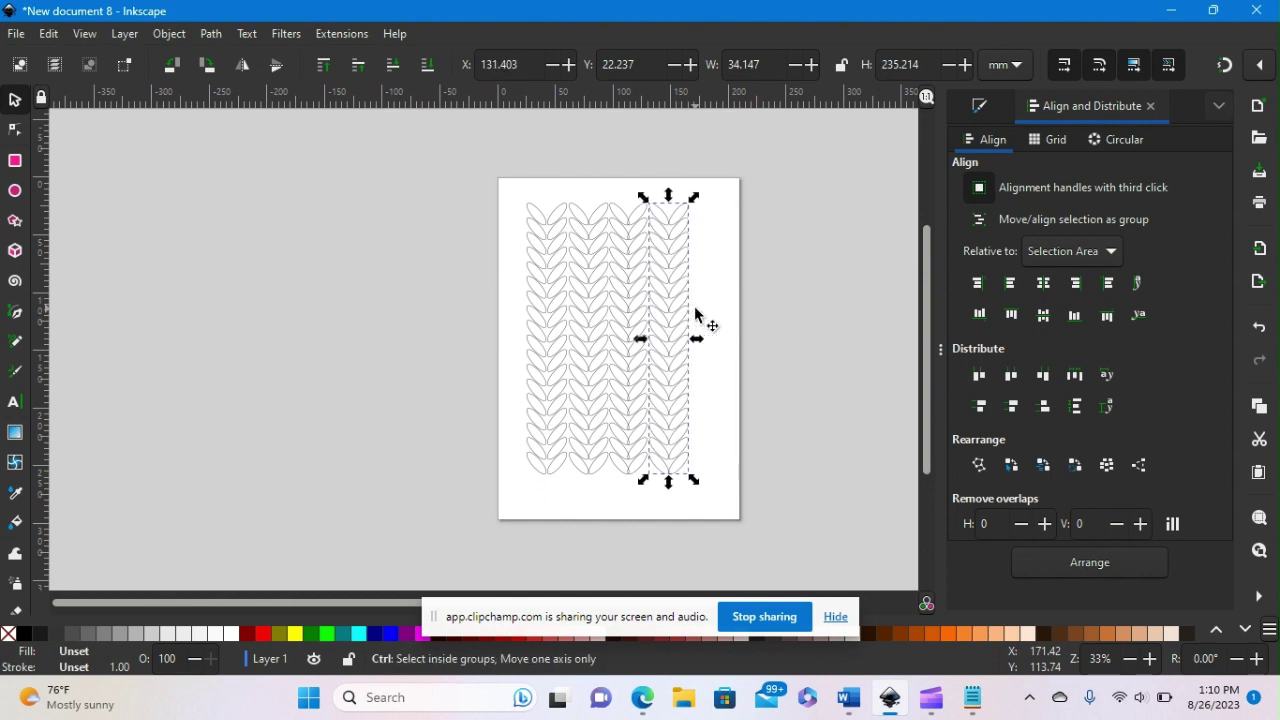
# - Duplicate the fourth column twice to the right, making six columns
pyautogui.hotkey('ctrl', 'd')
pyautogui.moveTo(679, 297); pyautogui.dragTo(769, 299)
pyautogui.hotkey('ctrl', 'd')
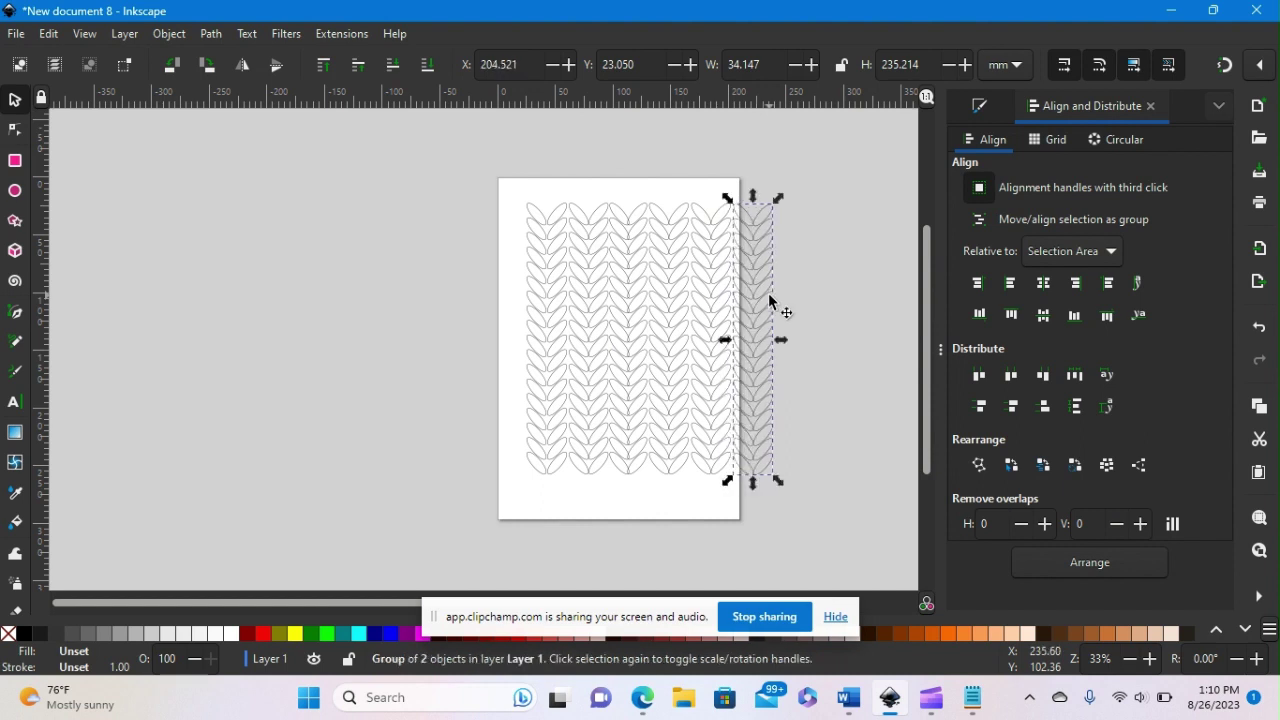
# - Space the six columns evenly, centre them horizontally, and group them into one pattern
pyautogui.moveTo(503, 171); pyautogui.dragTo(849, 535)
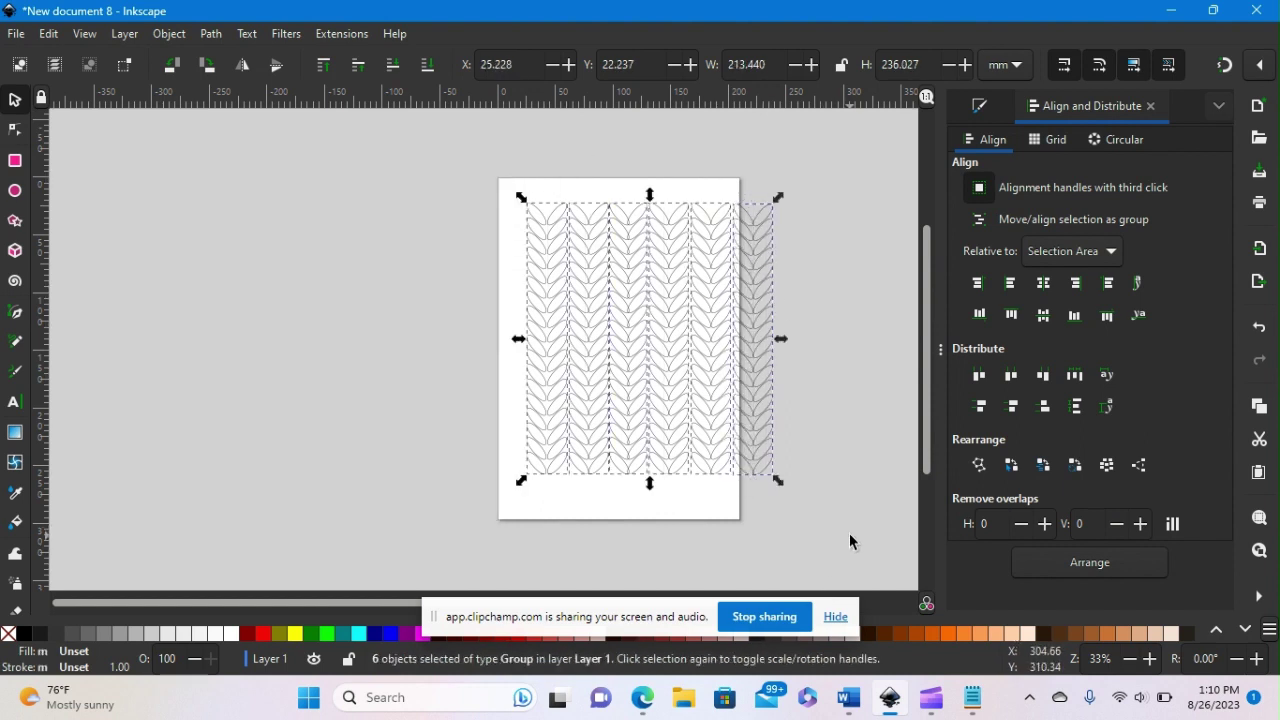
pyautogui.click(1075, 375)
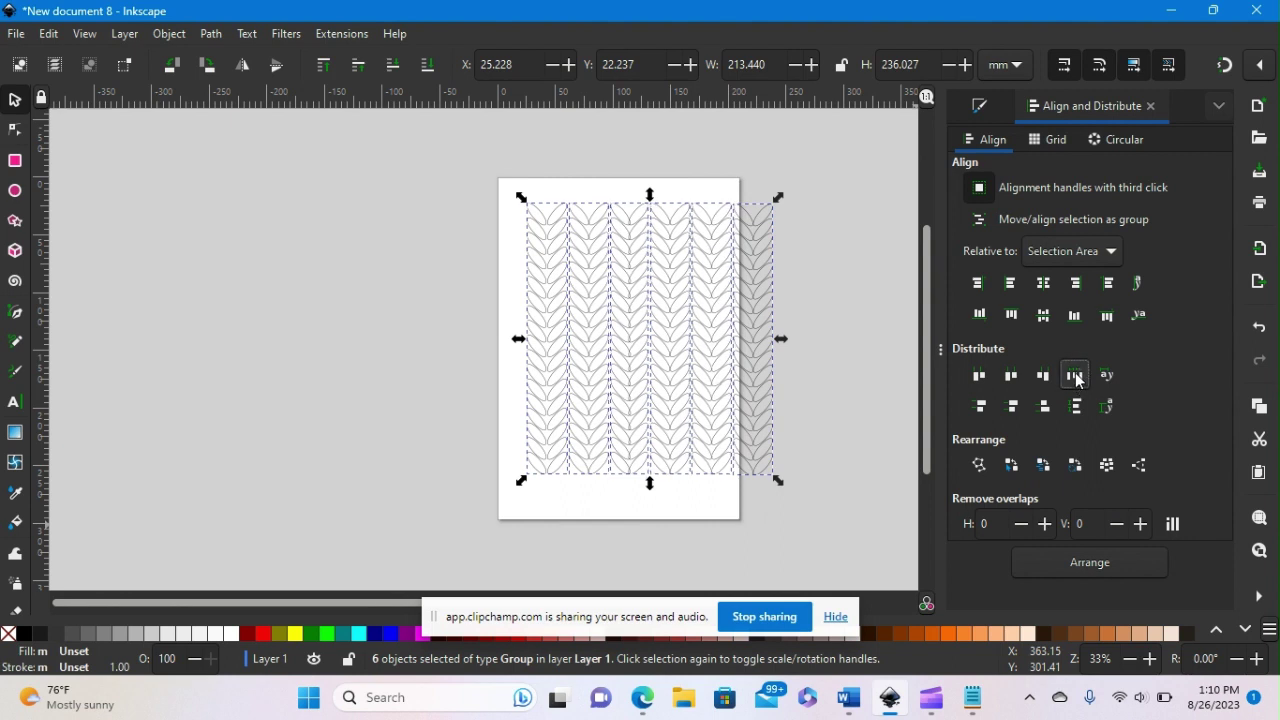
pyautogui.click(1043, 318)
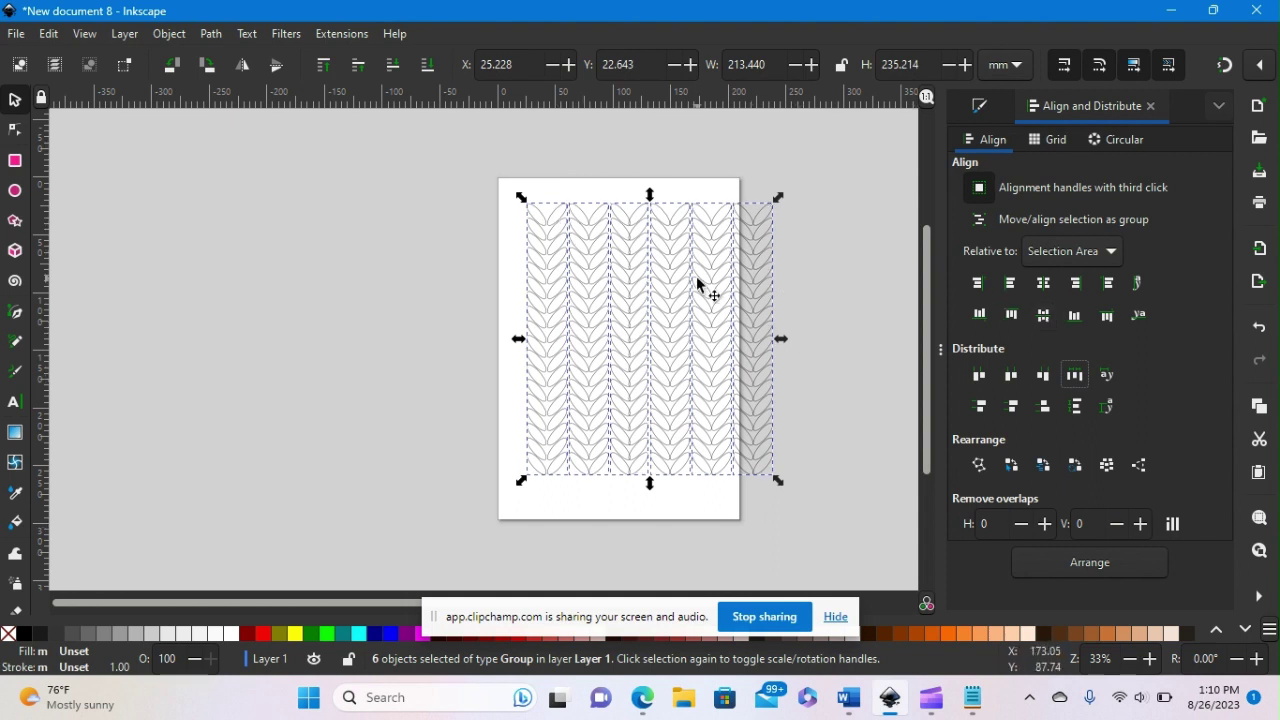
pyautogui.hotkey('ctrl', 'g')
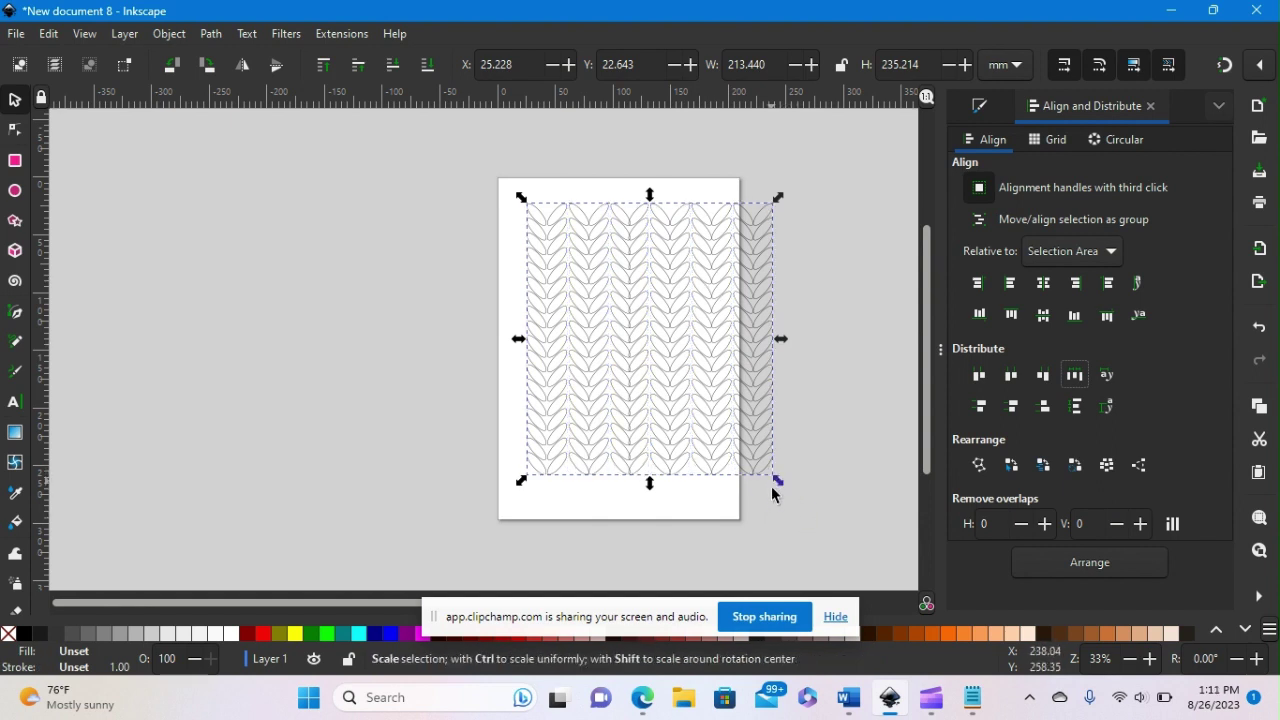
# - Lock width and height, then scale the knit pattern group to about 98 × 98 mm
pyautogui.moveTo(779, 483); pyautogui.dragTo(651, 337)
pyautogui.click(715, 325)
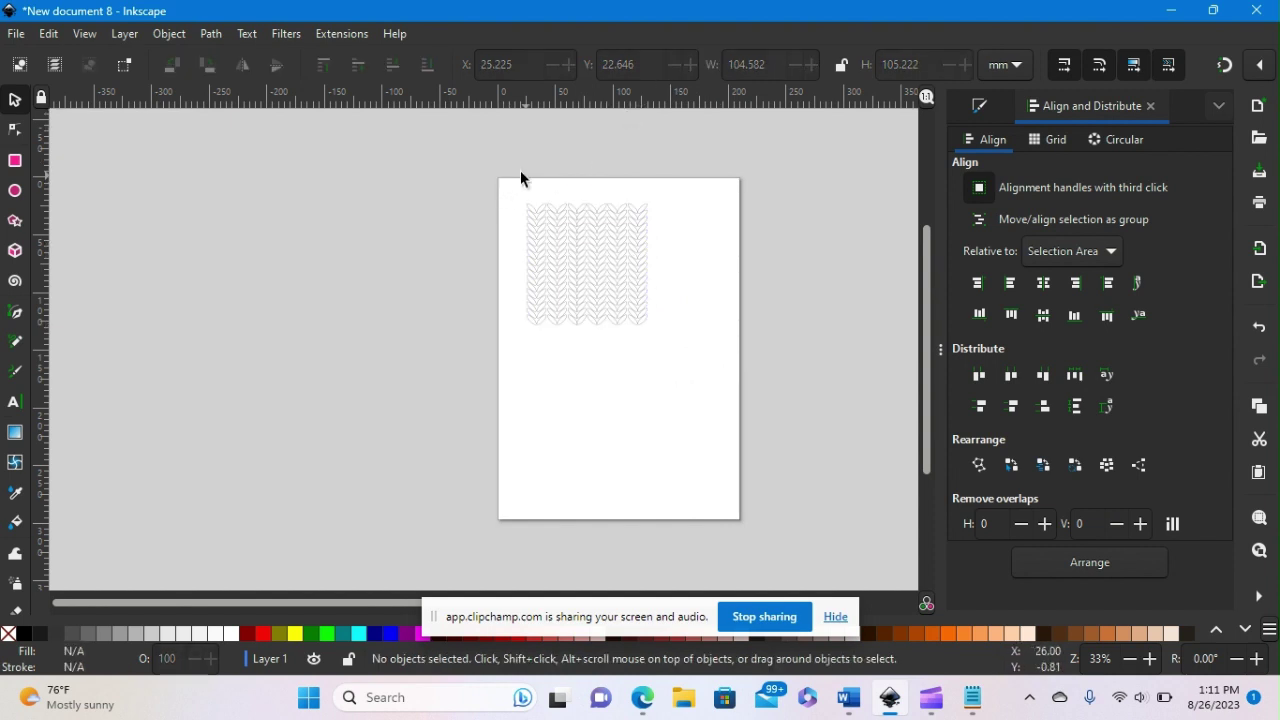
pyautogui.moveTo(509, 175); pyautogui.dragTo(700, 378)
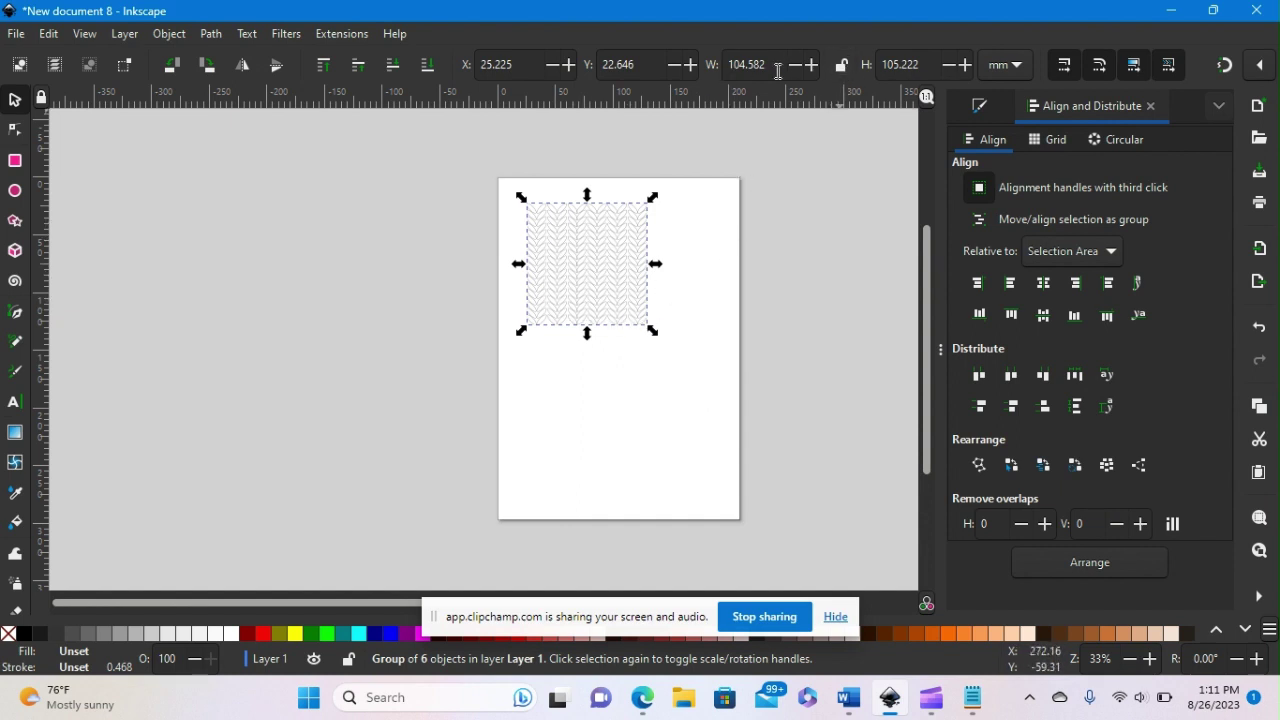
pyautogui.click(841, 68)
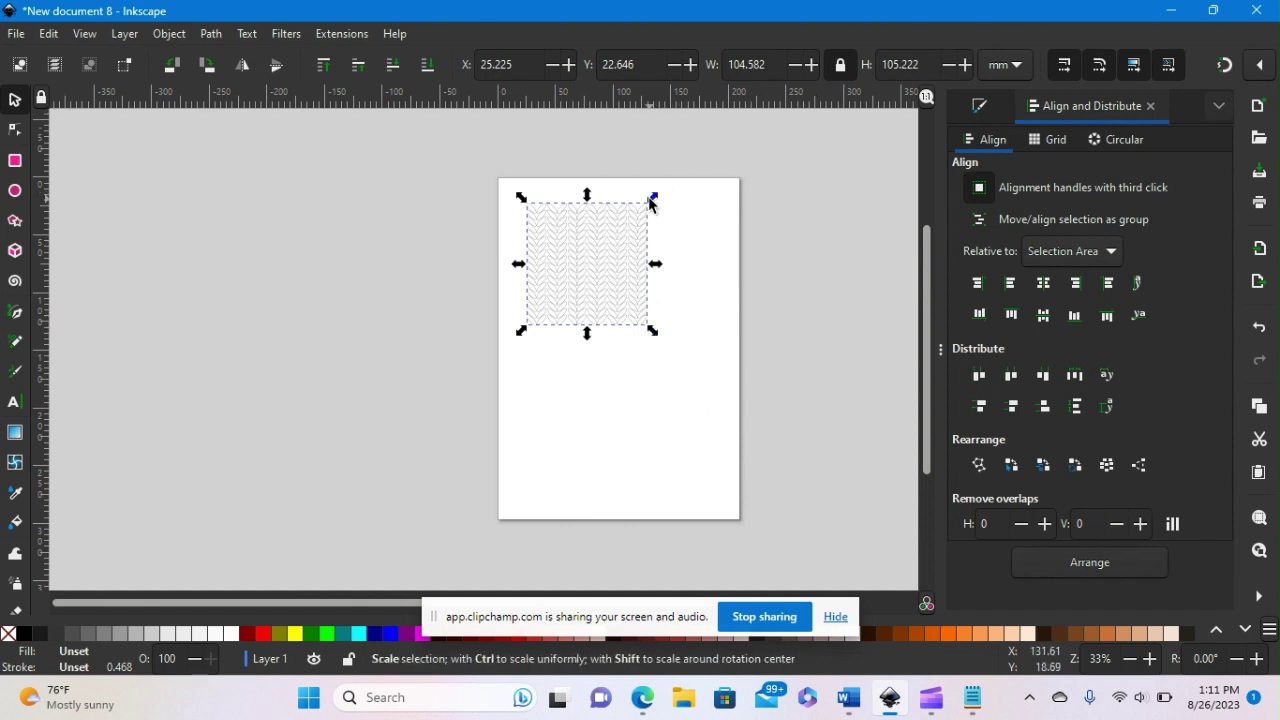
pyautogui.moveTo(653, 331); pyautogui.dragTo(683, 325)
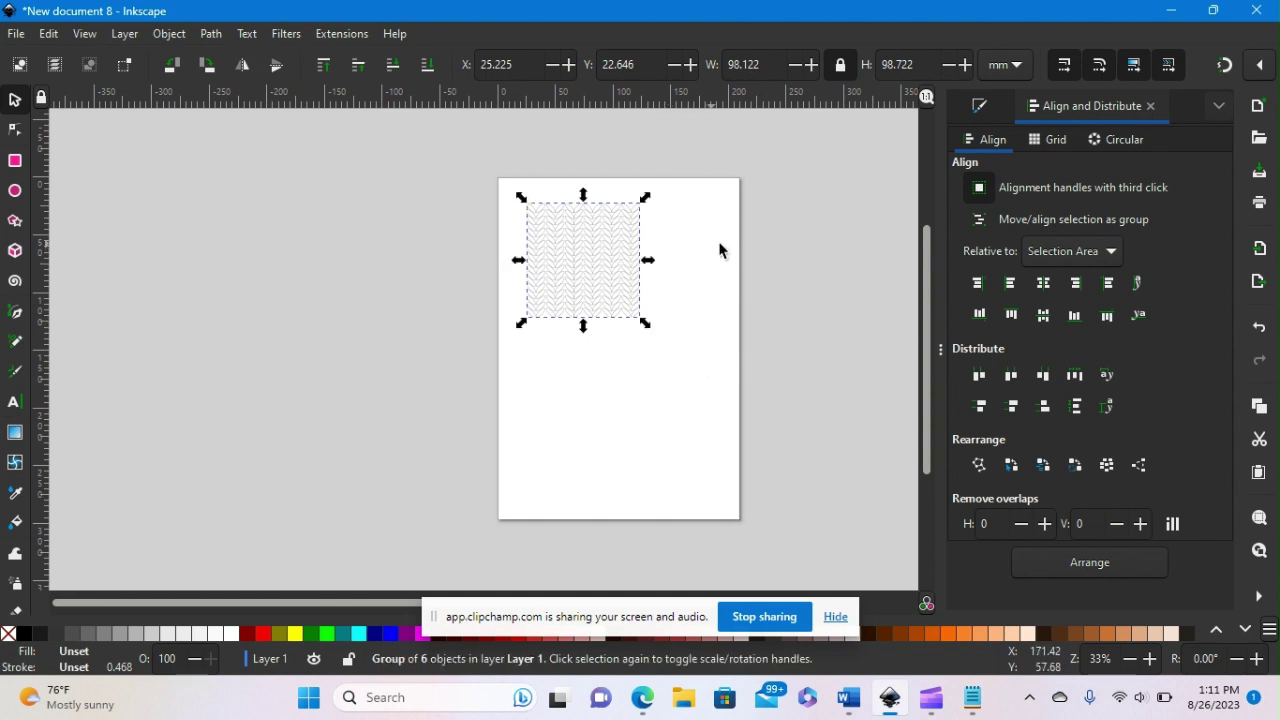
pyautogui.click(718, 283)
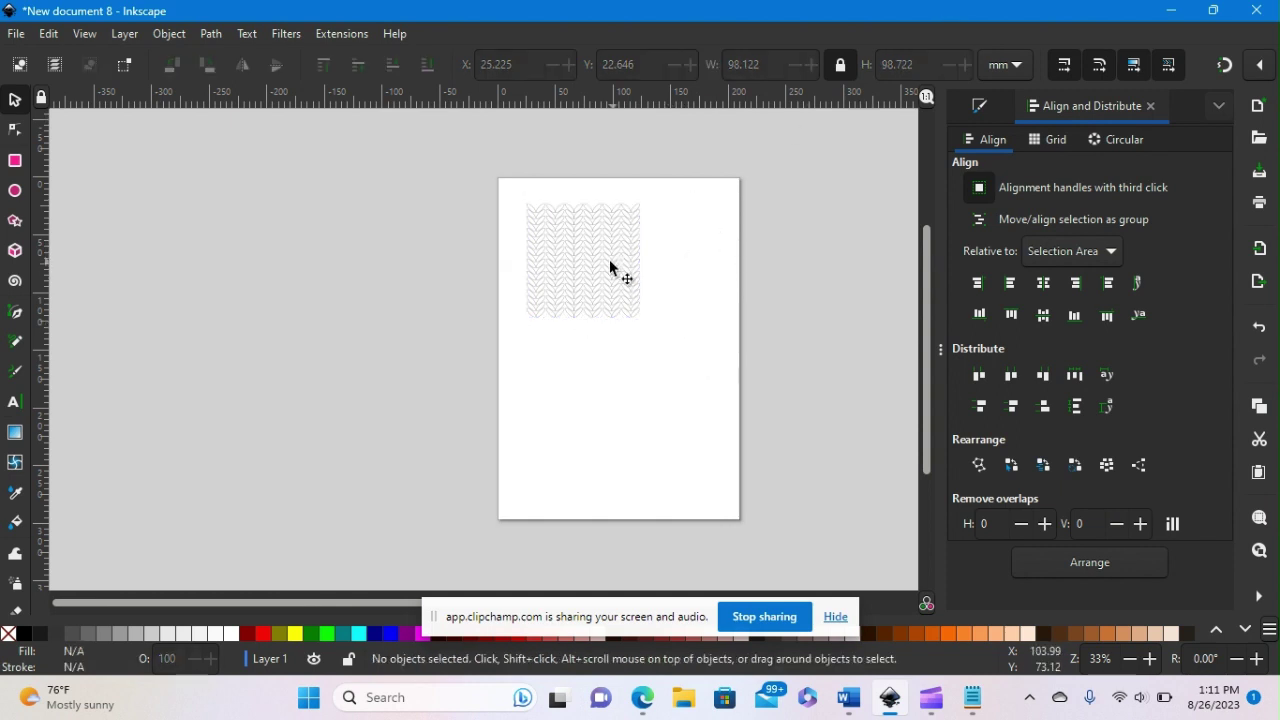
# - Move the knit pattern to the top-left corner and draw a 61 mm unfilled circle below-right of it
pyautogui.moveTo(583, 268); pyautogui.dragTo(558, 260)
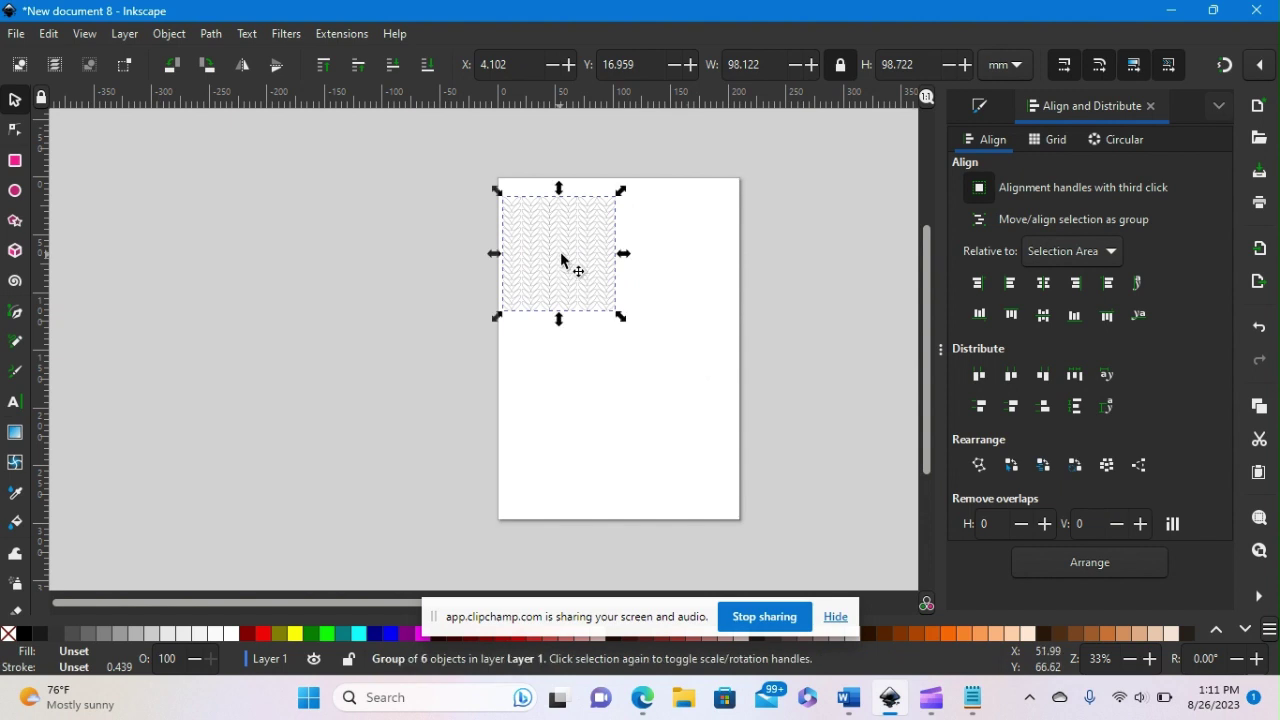
pyautogui.click(691, 288)
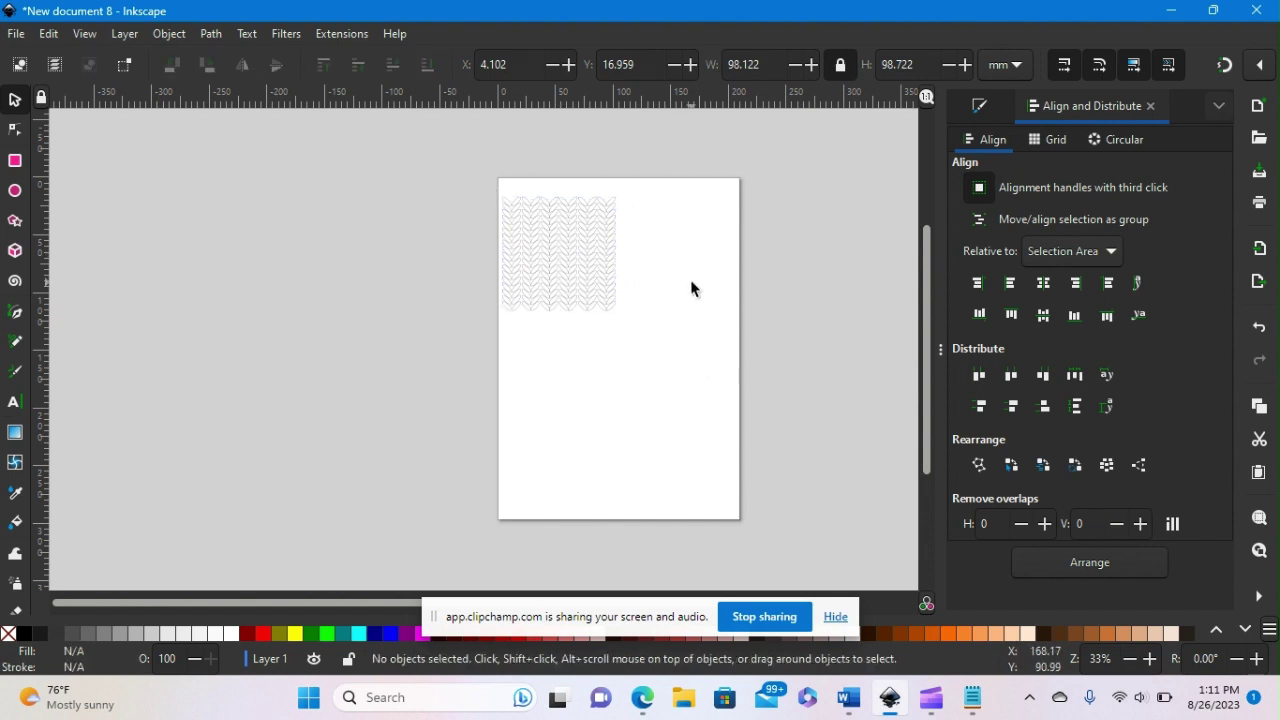
pyautogui.click(16, 191)
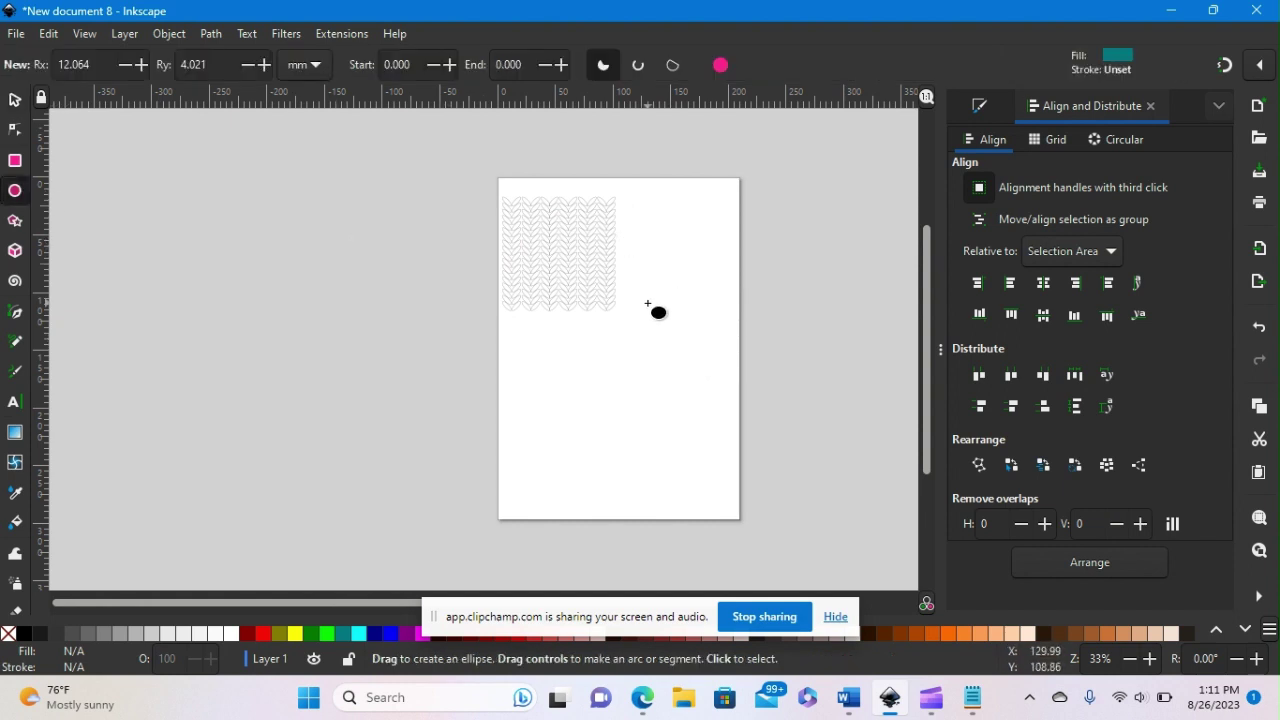
pyautogui.moveTo(647, 333); pyautogui.dragTo(717, 404)
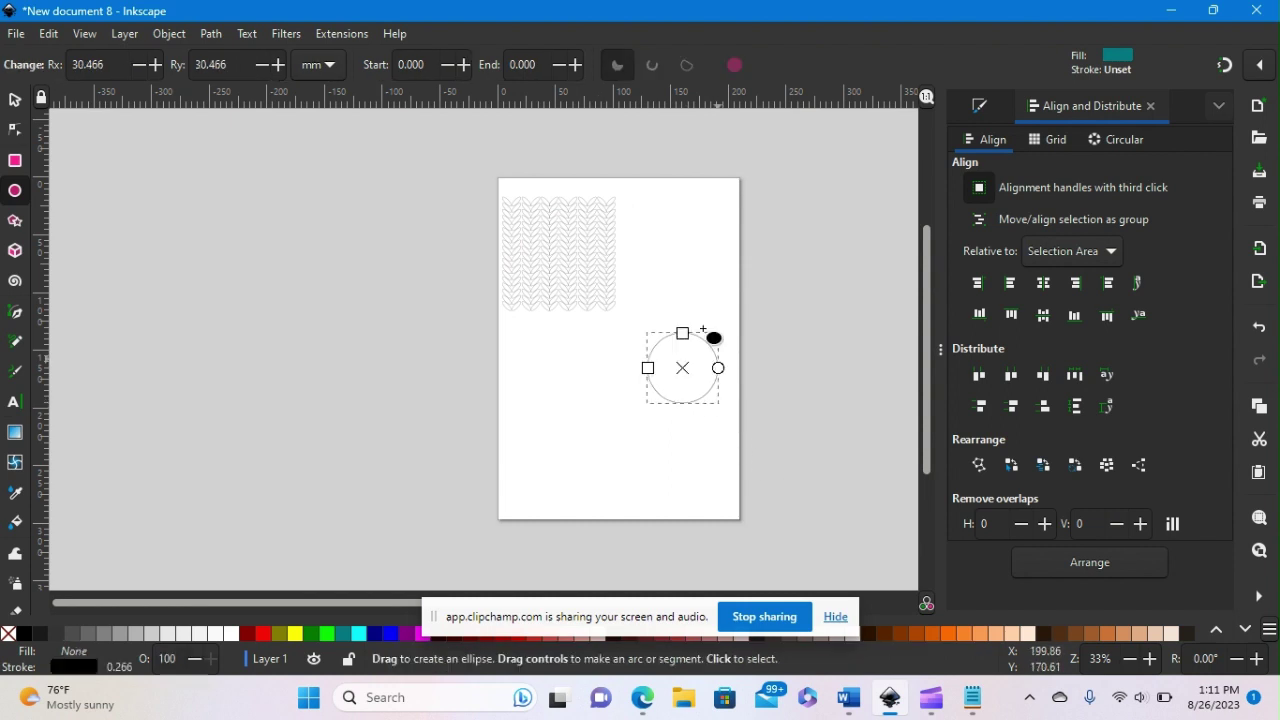
pyautogui.click(16, 100)
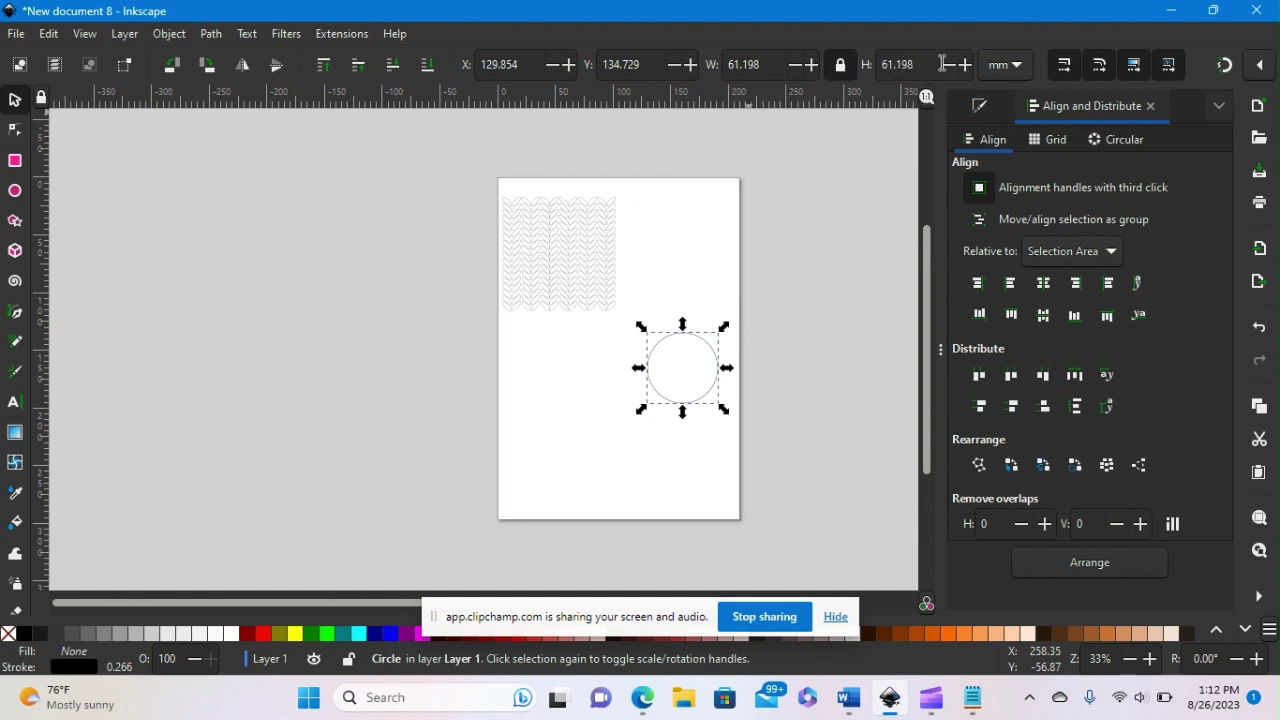
# - Switch the size units to inches and shrink the circle to 1.250 × 1.250 in
pyautogui.click(1015, 66)
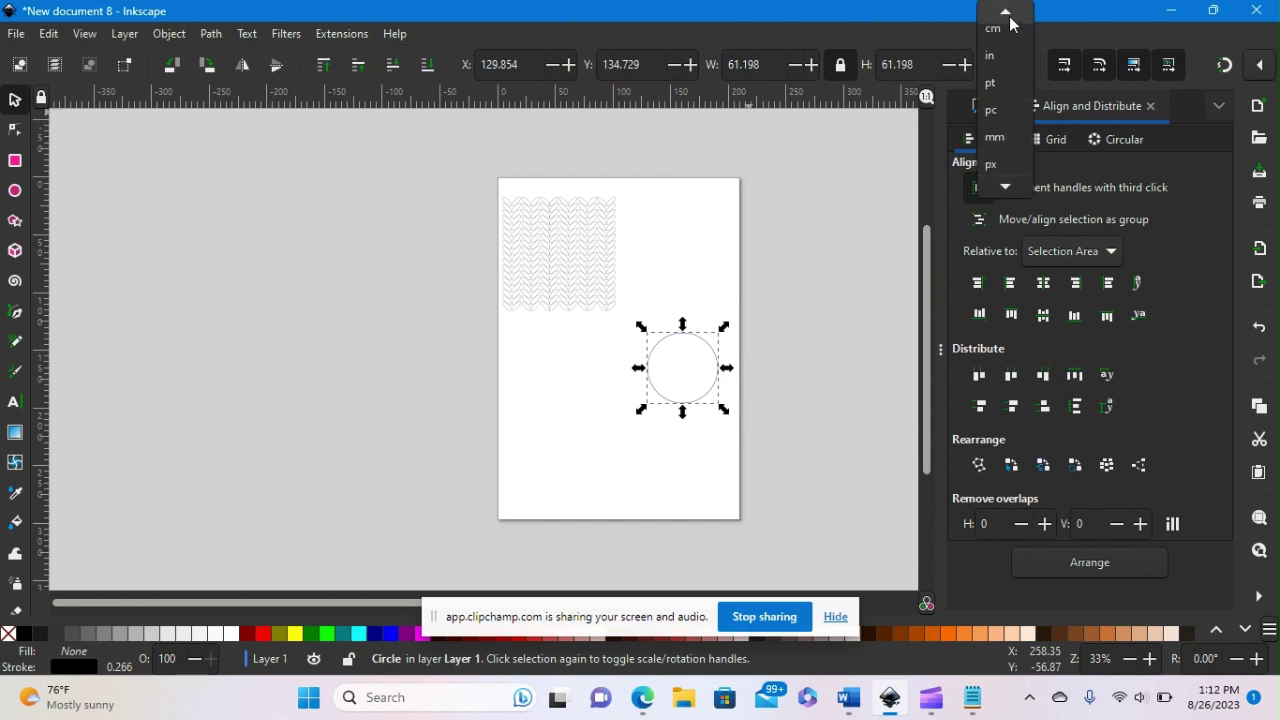
pyautogui.click(989, 46)
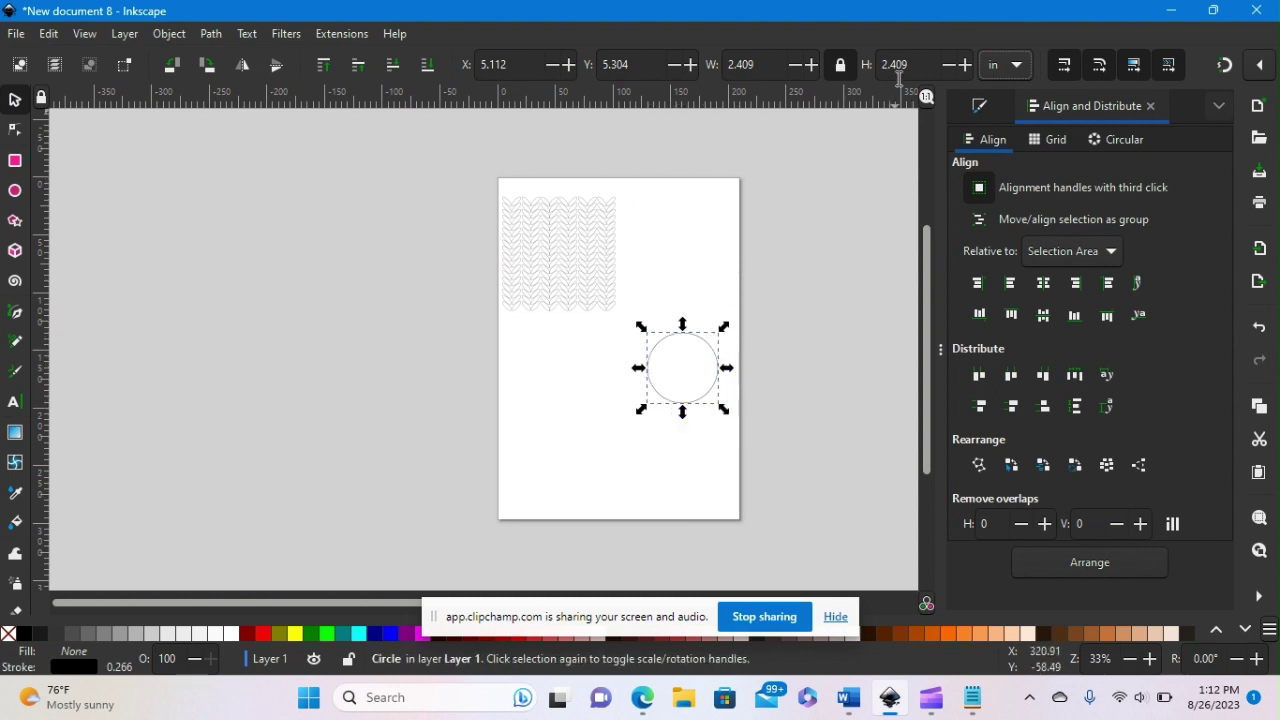
pyautogui.moveTo(907, 63); pyautogui.dragTo(882, 63)
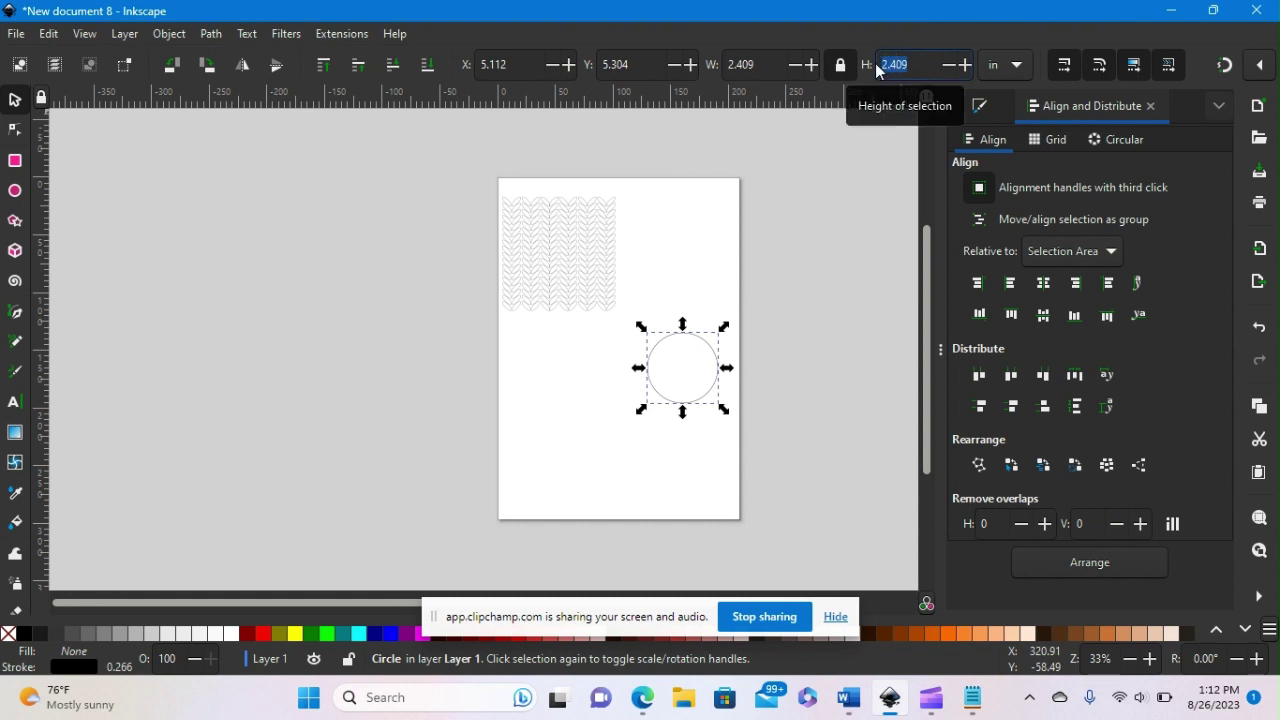
pyautogui.write('1.25')
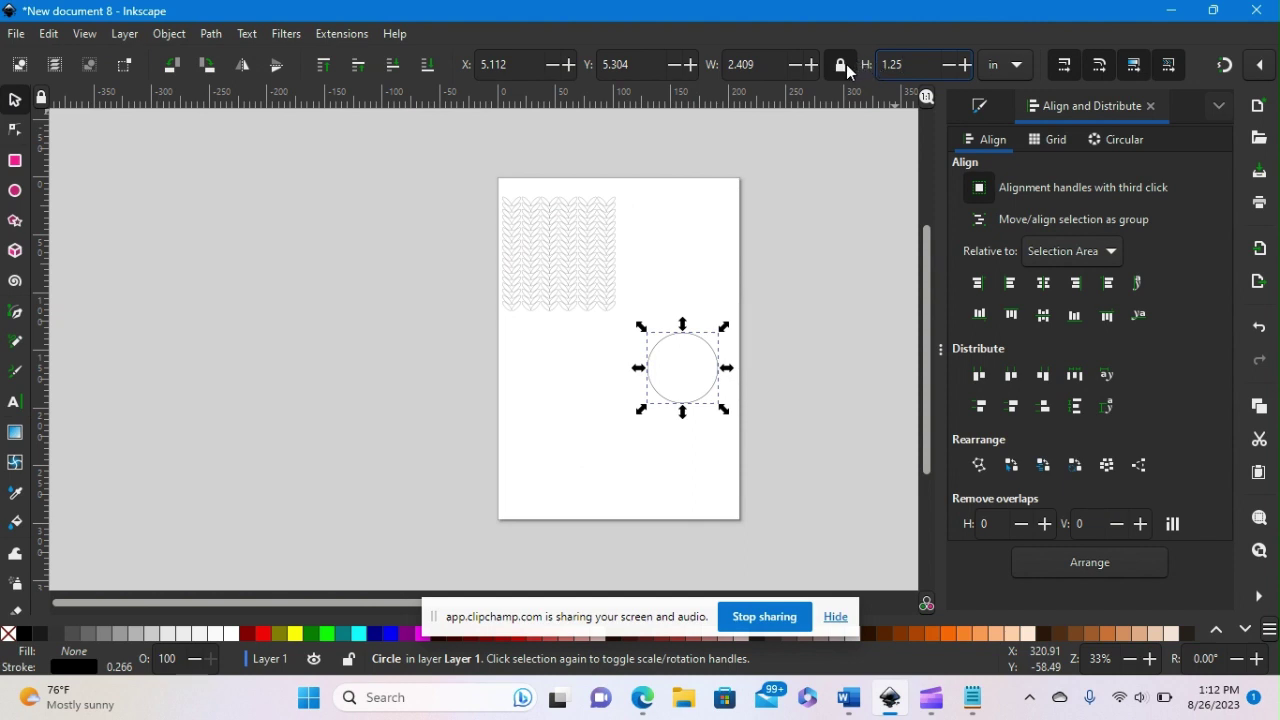
pyautogui.press('Return')
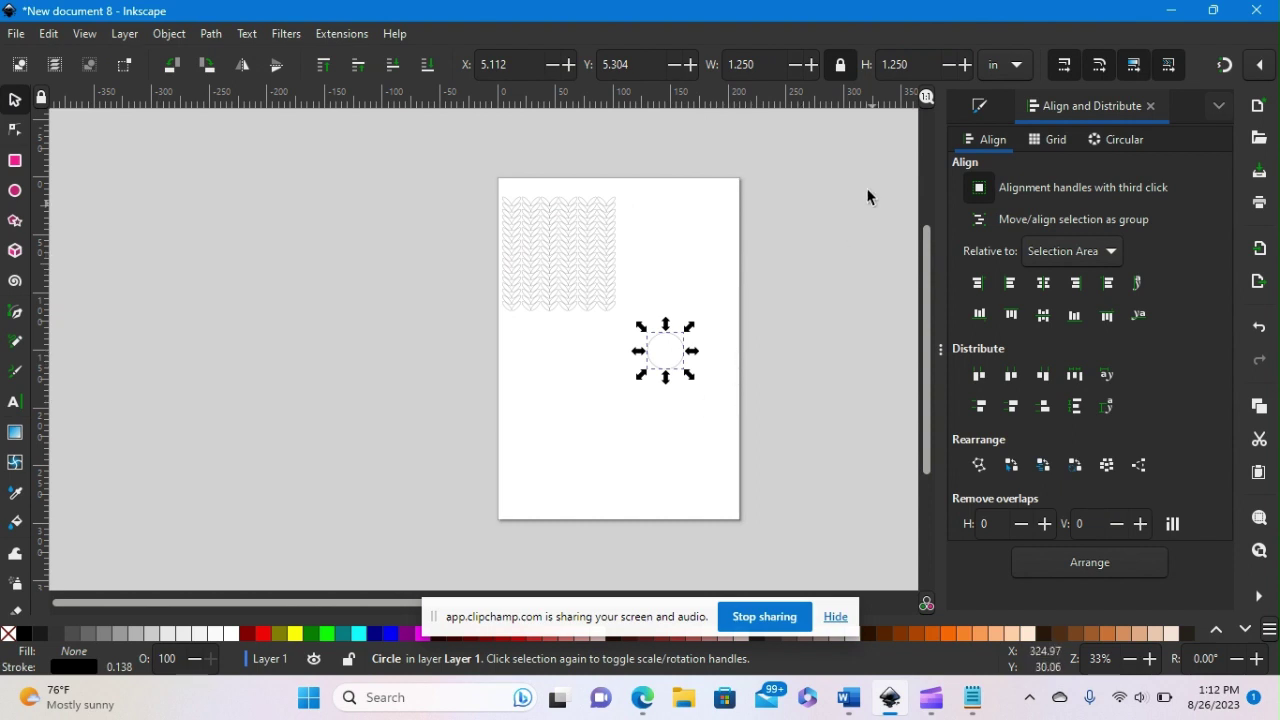
# - Drag the 1.250 in circle up and right to X 5.720, Y 3.353 in beside the pattern
pyautogui.scroll(3, 735, 254)
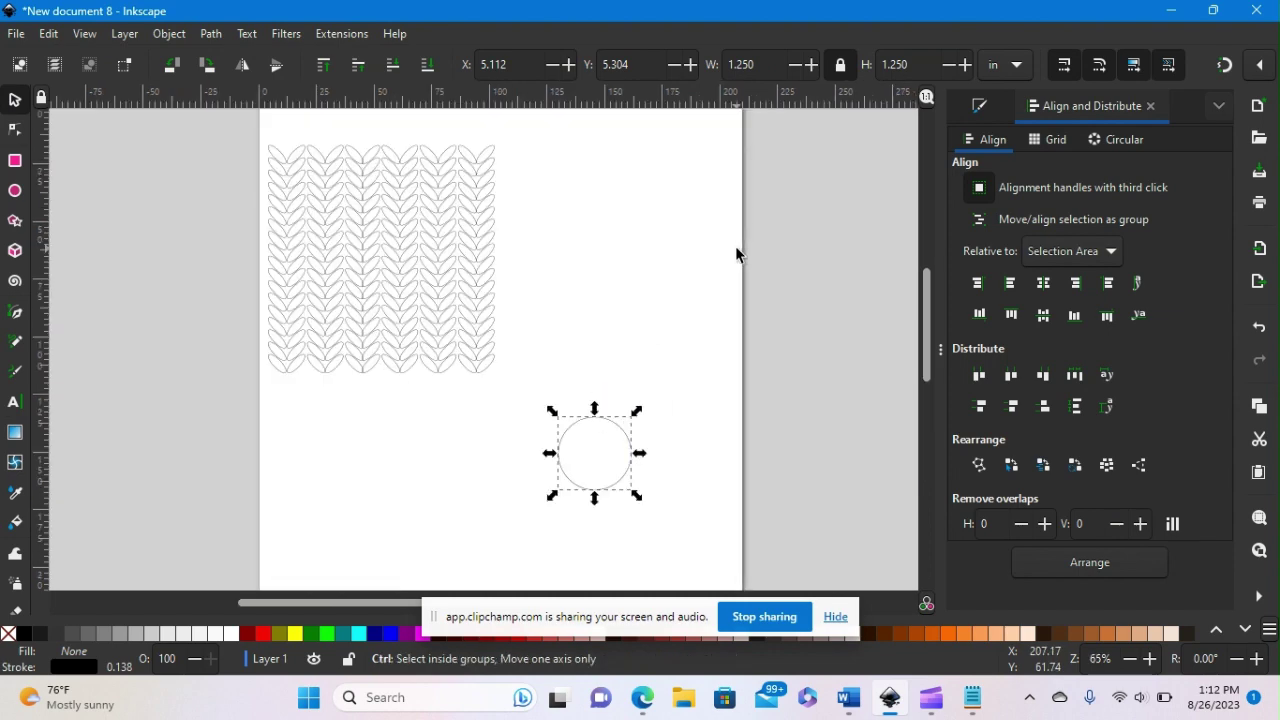
pyautogui.scroll(-2, 736, 248)
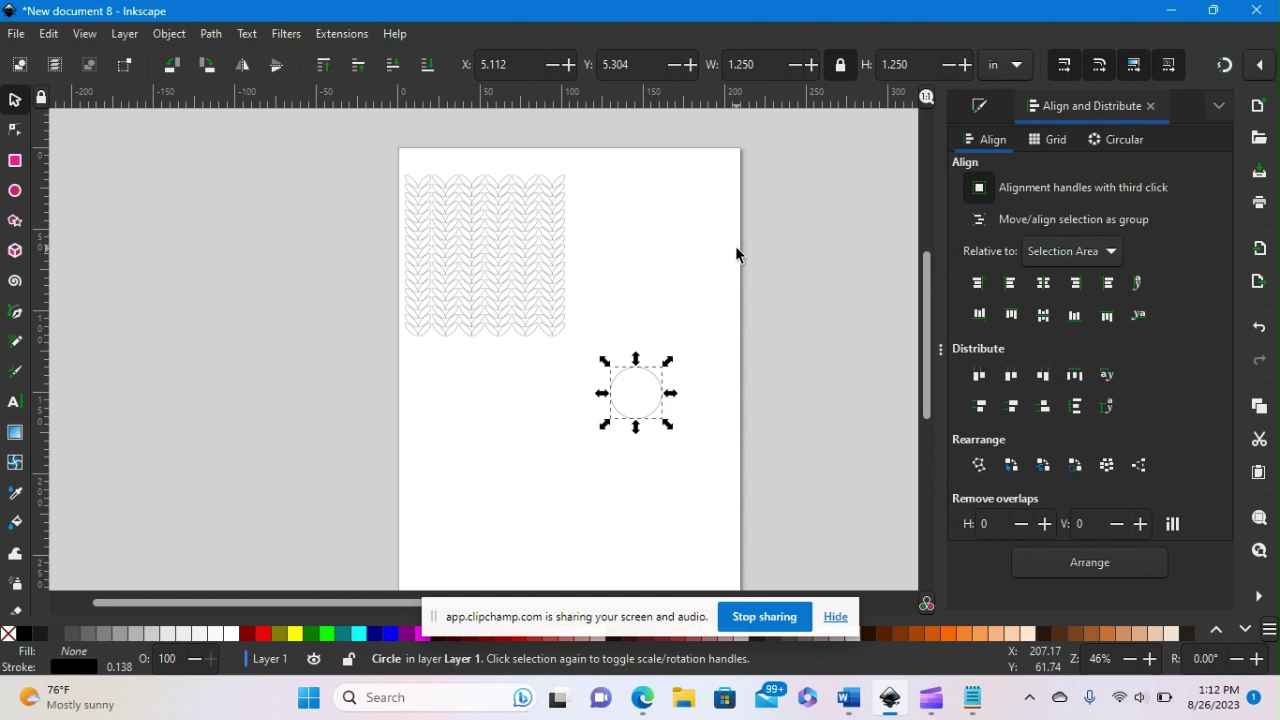
pyautogui.scroll(3, 735, 254)
pyautogui.scroll(-2, 735, 254)
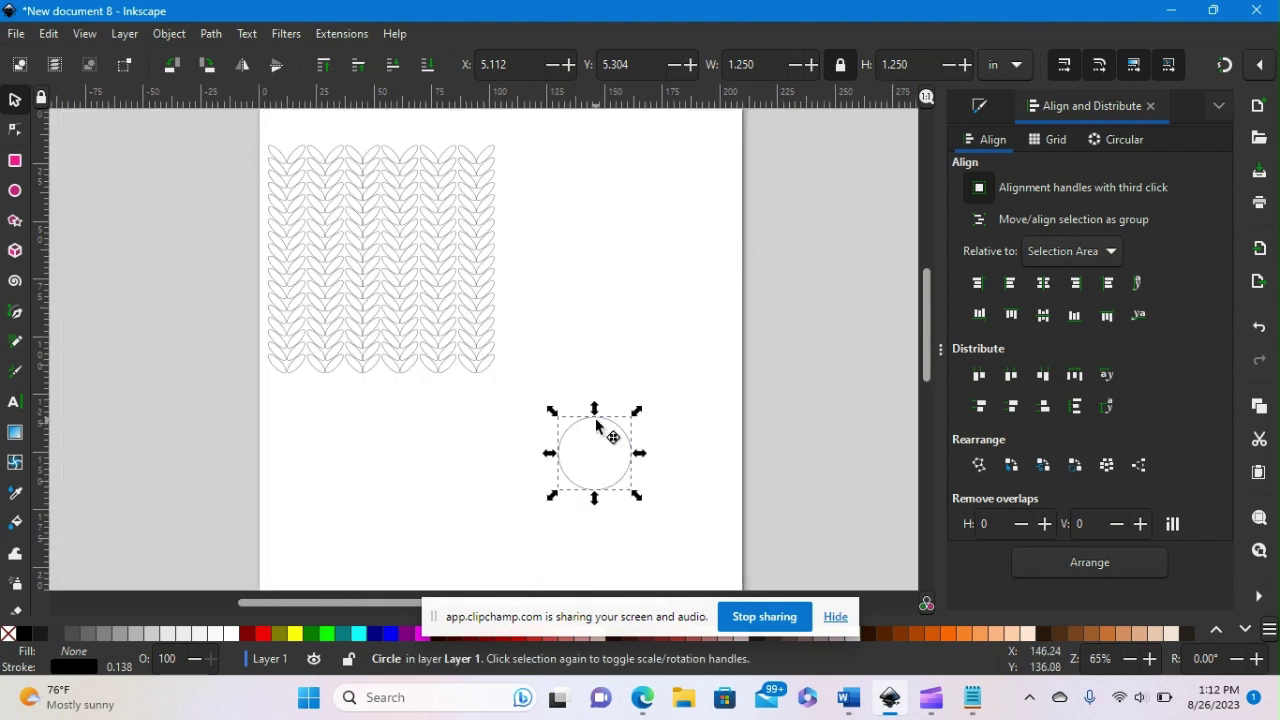
pyautogui.moveTo(608, 420); pyautogui.dragTo(641, 305)
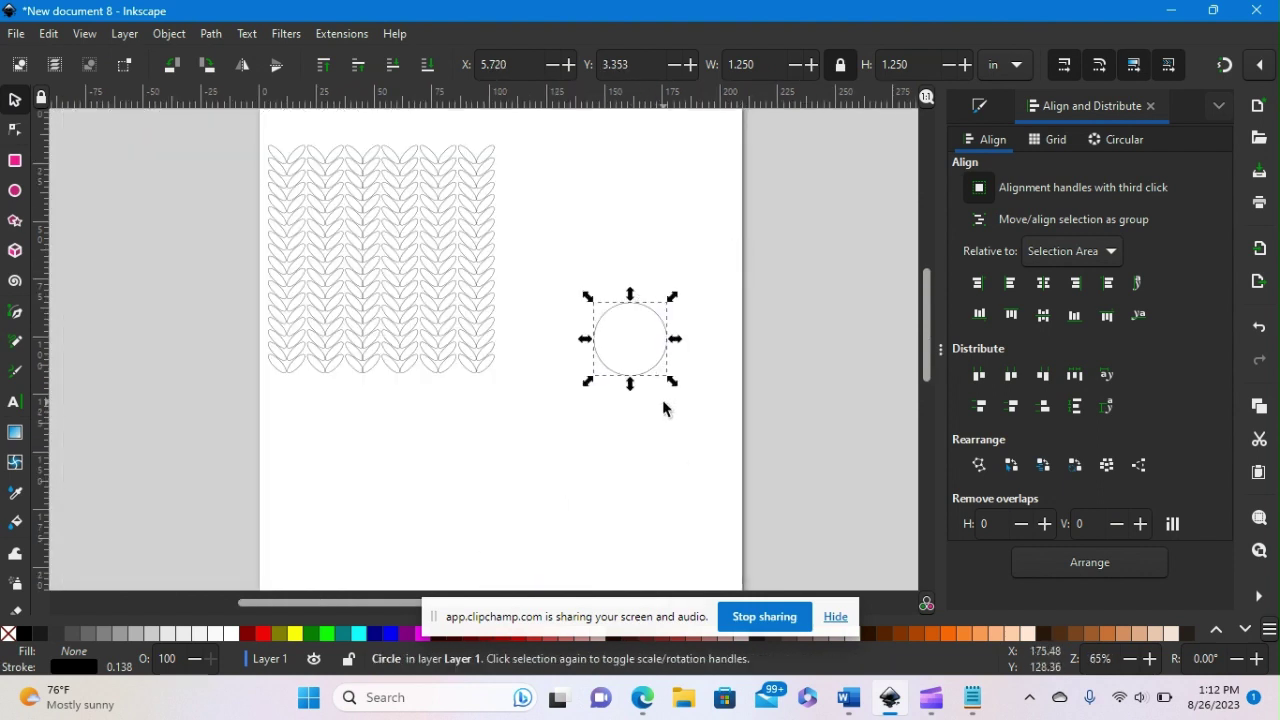
pyautogui.scroll(1, 665, 408)
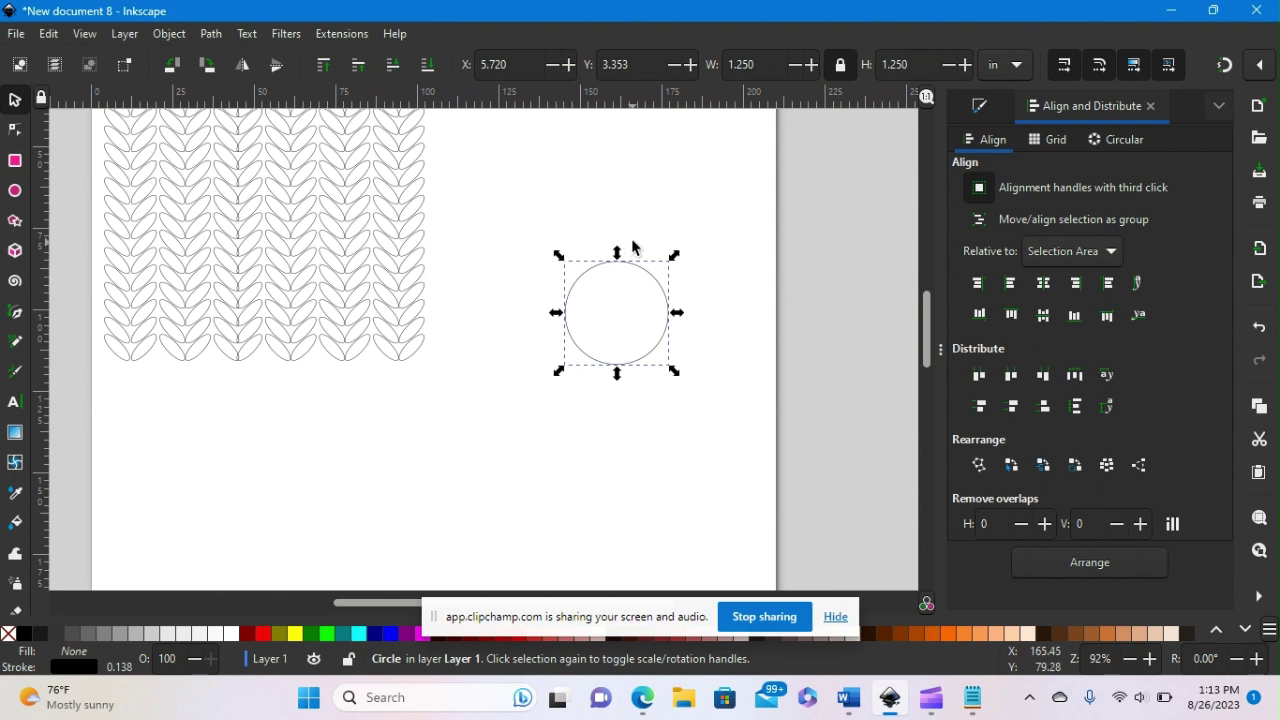
# - Draw a tiny ellipse above the large circle
pyautogui.click(17, 193)
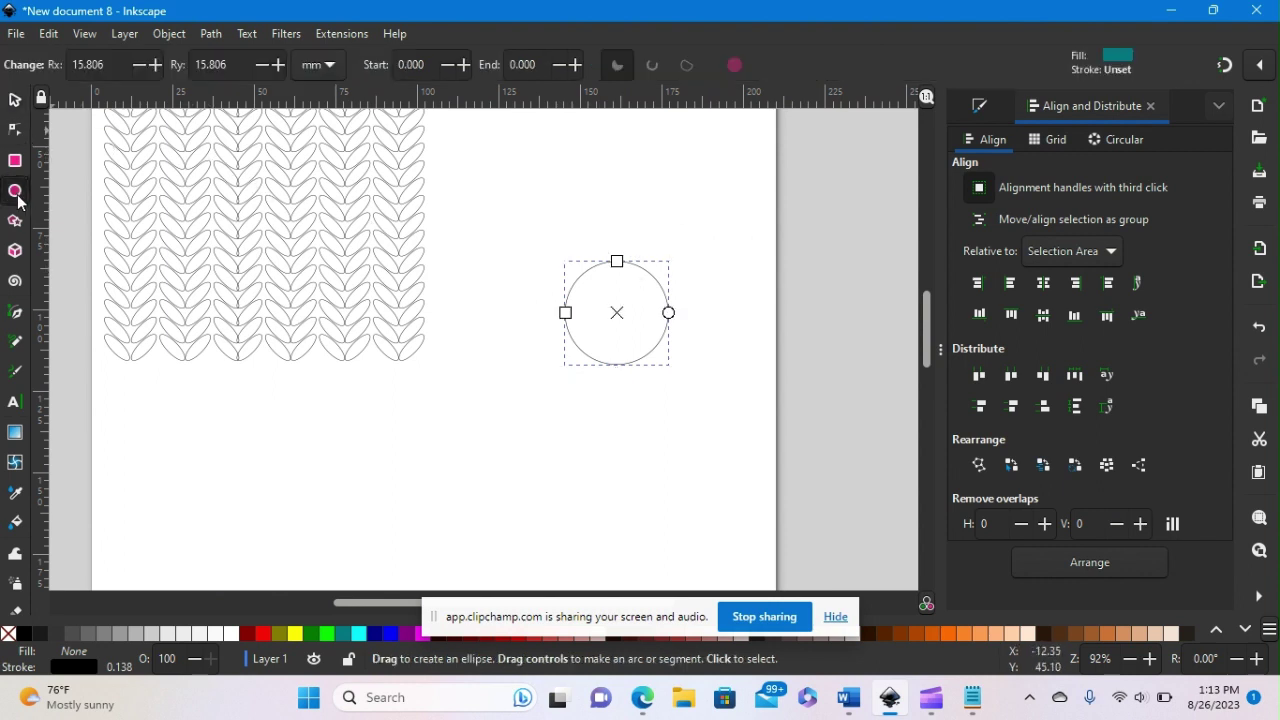
pyautogui.moveTo(619, 164); pyautogui.dragTo(634, 180)
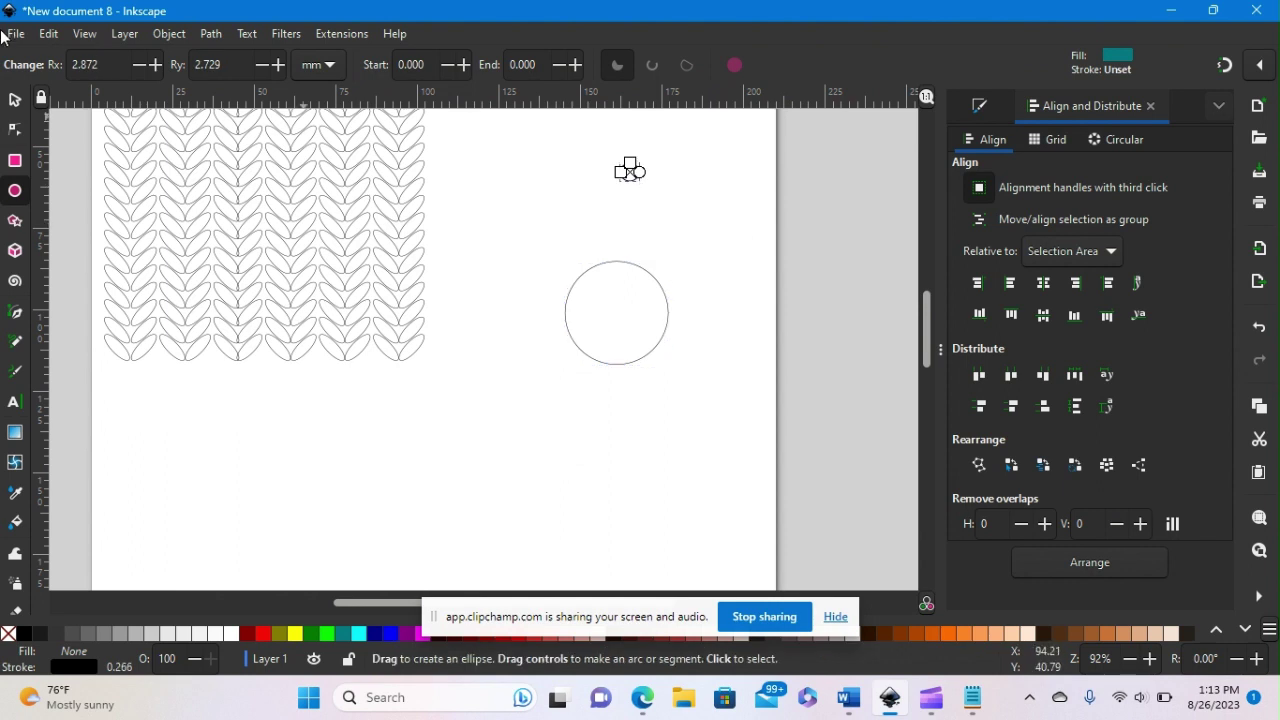
pyautogui.click(15, 100)
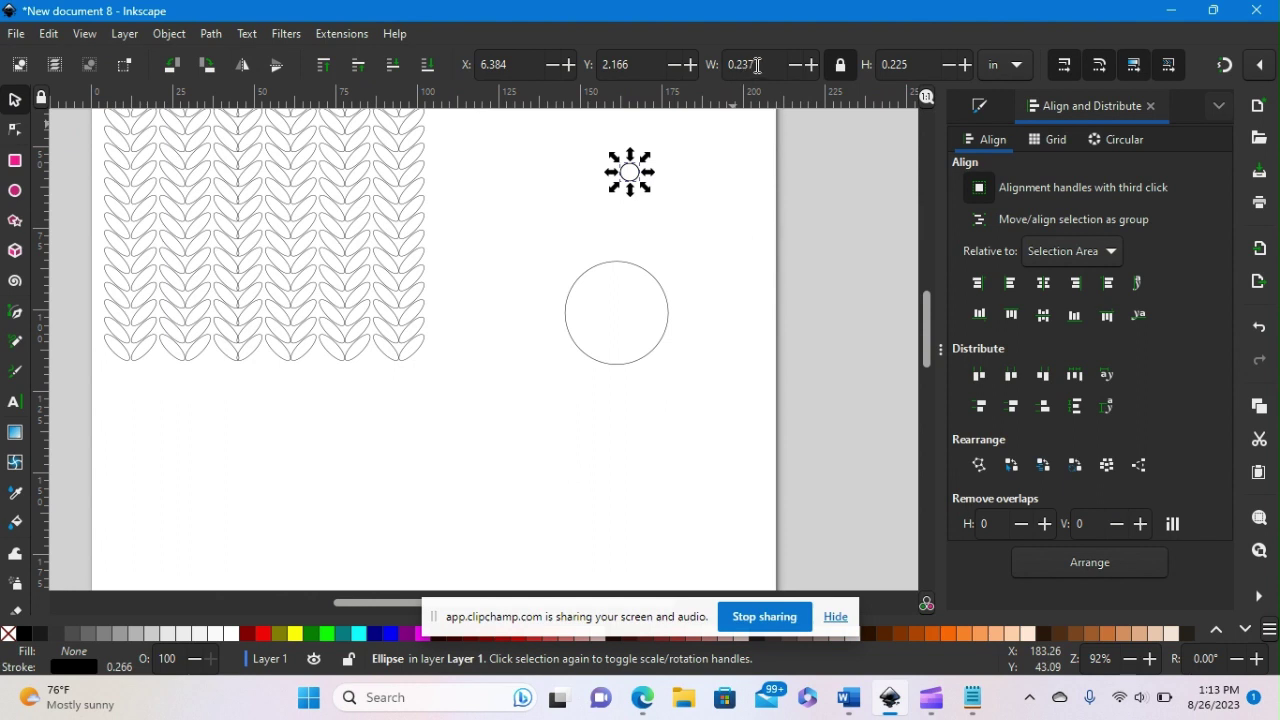
# - Unlock W/H and size the tiny ellipse to exactly 0.070 × 0.070 in
pyautogui.click(842, 72)
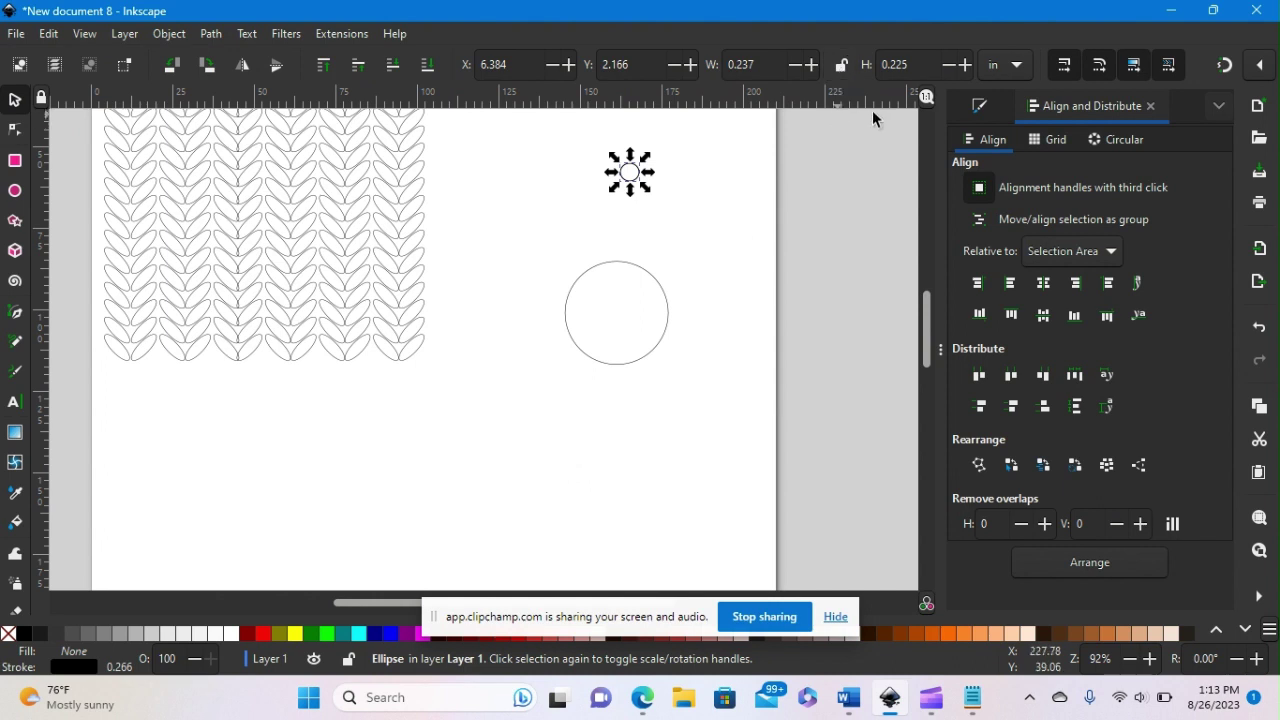
pyautogui.click(916, 64)
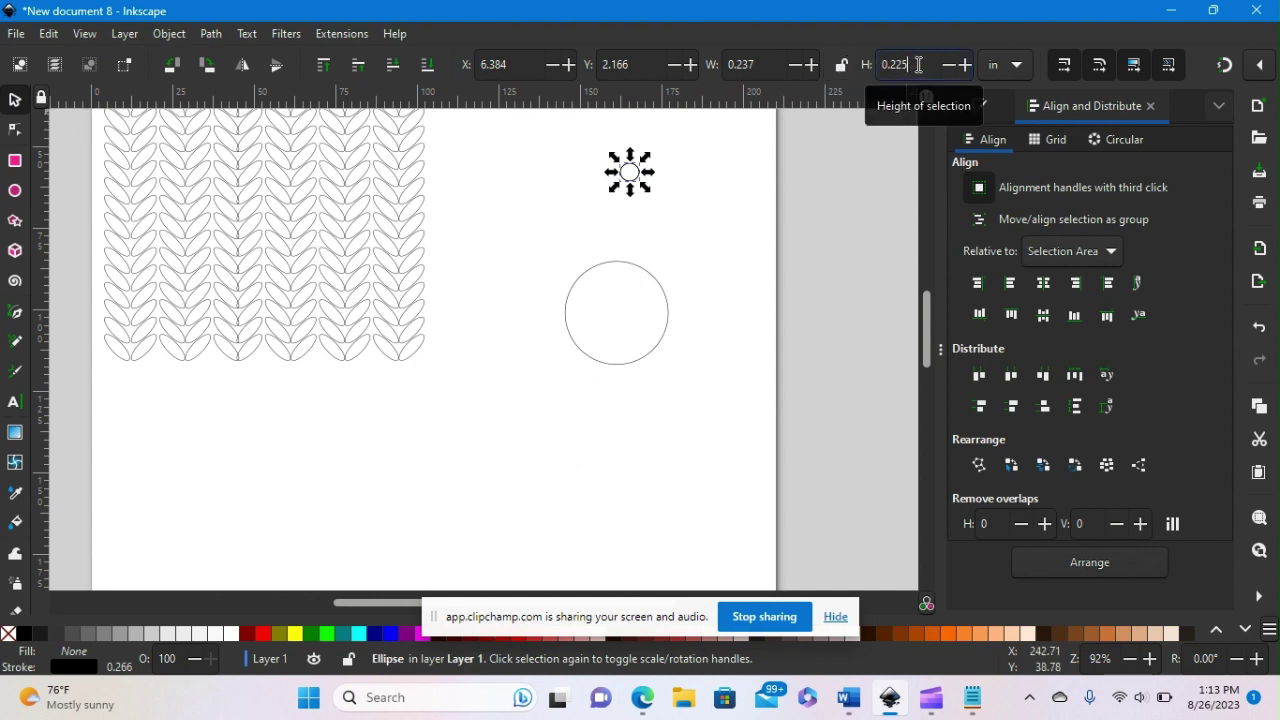
pyautogui.press('BackSpace')
pyautogui.press('BackSpace')
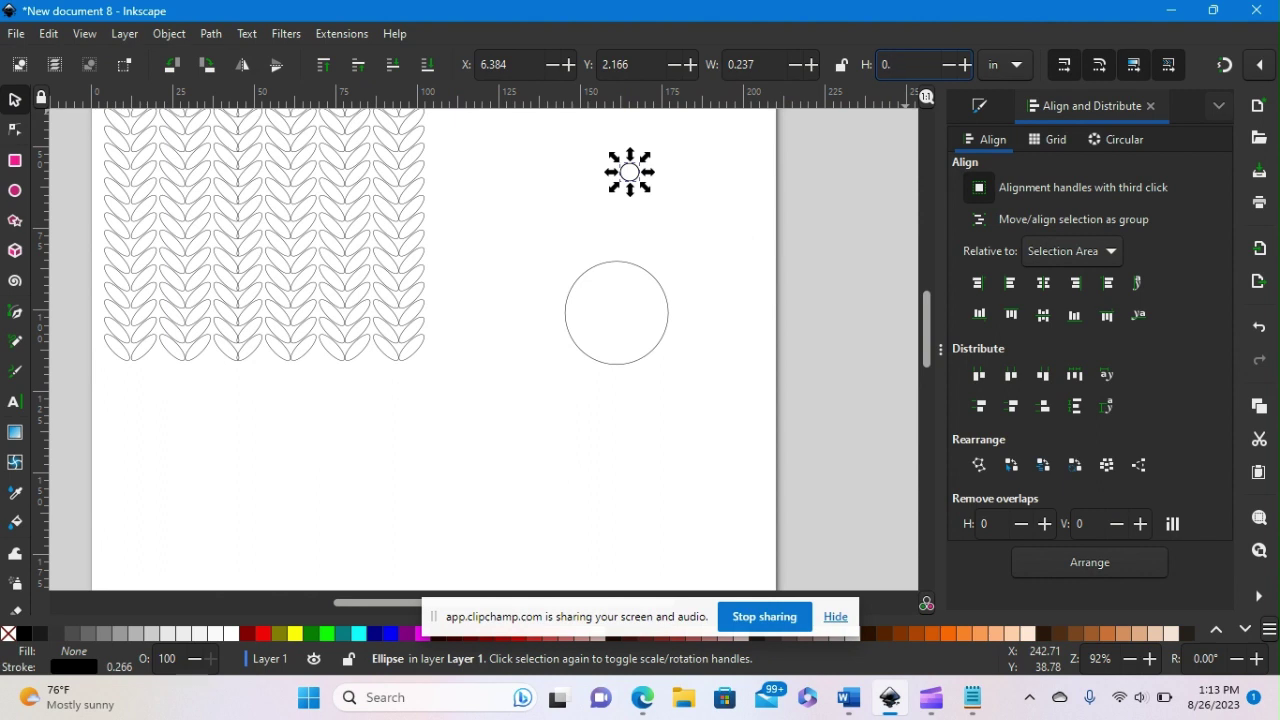
pyautogui.write('07')
pyautogui.click(768, 66)
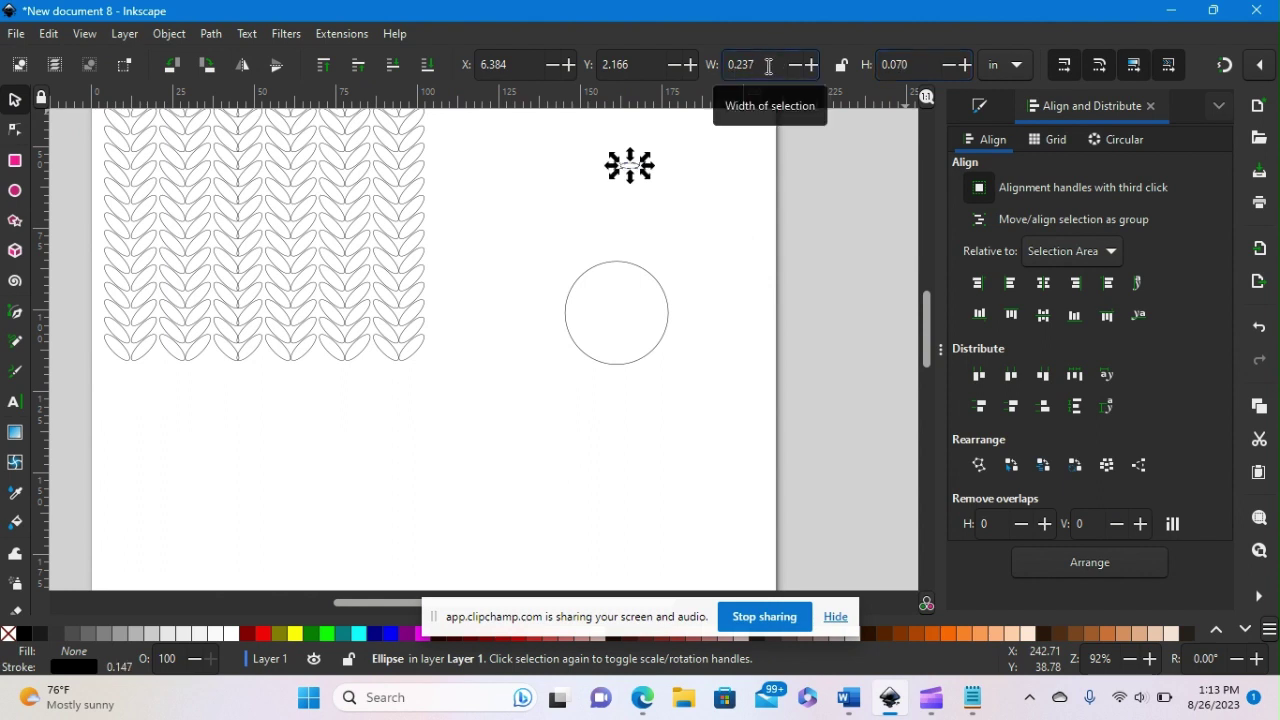
pyautogui.press('BackSpace')
pyautogui.press('BackSpace')
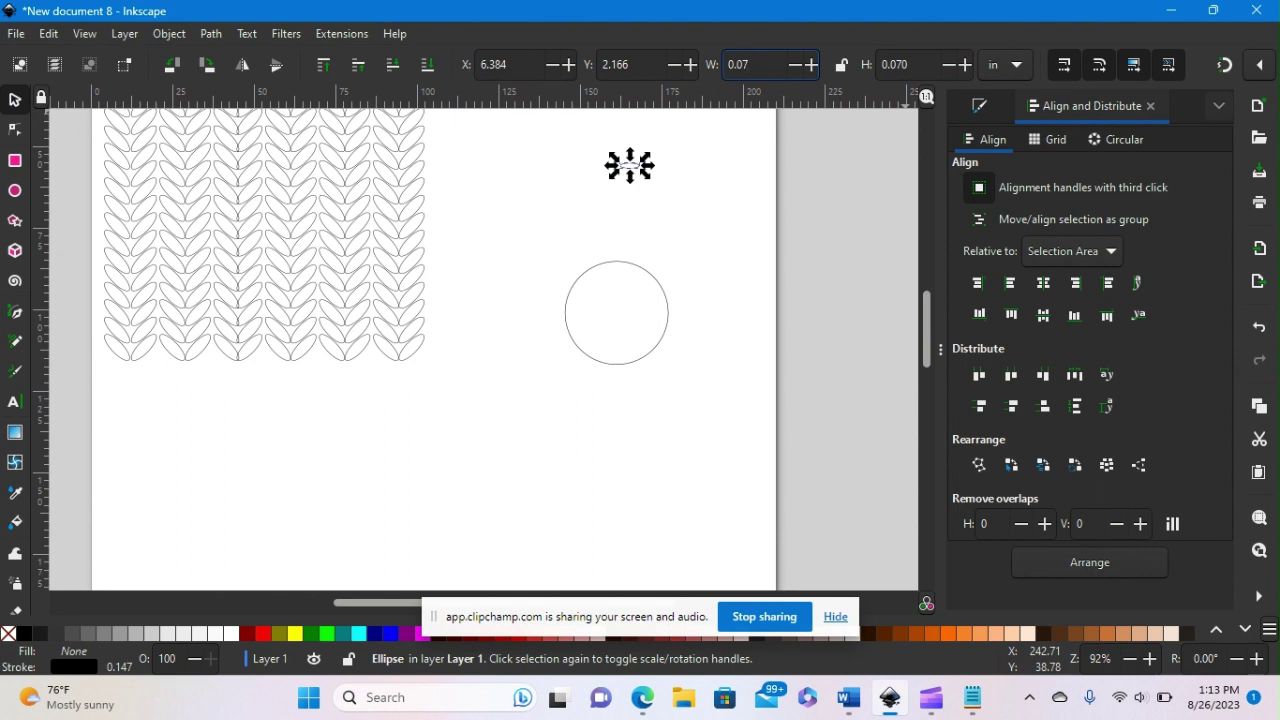
pyautogui.press('Return')
pyautogui.click(697, 180)
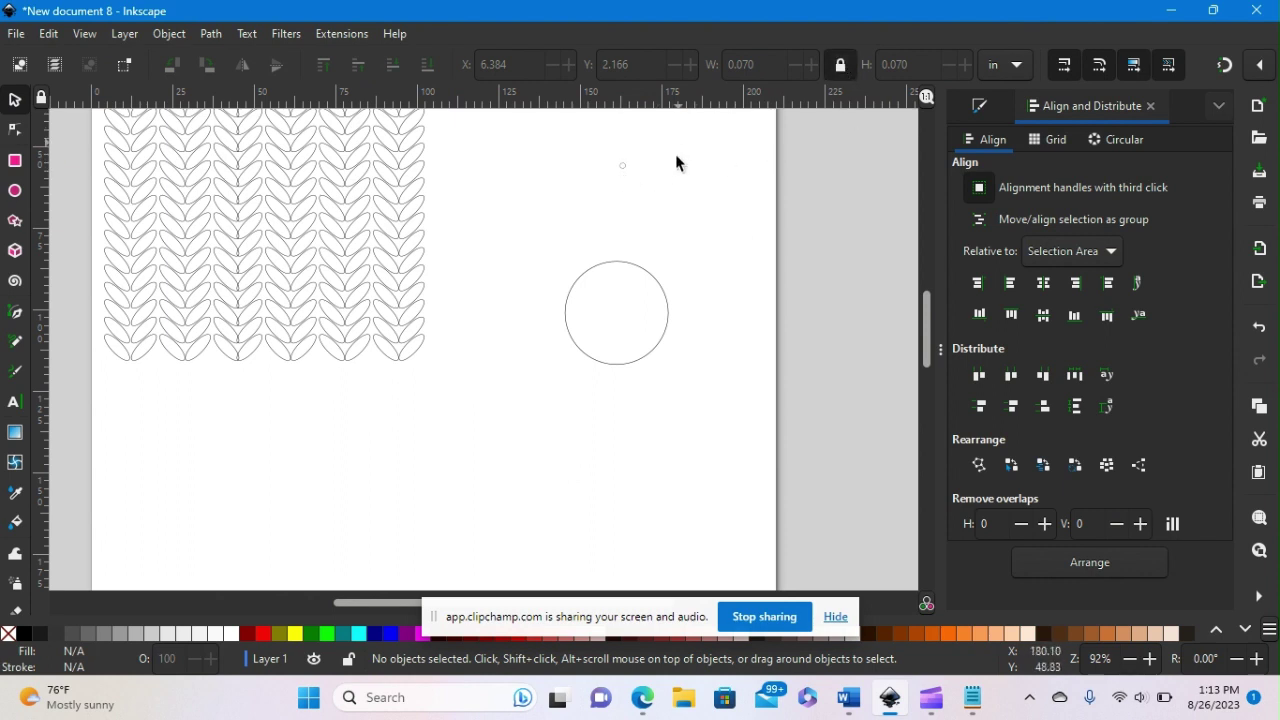
# - Position the tiny circle above the large one, add a second at X 6.542, Y 2.550 in, and select it
pyautogui.moveTo(622, 186); pyautogui.dragTo(620, 278)
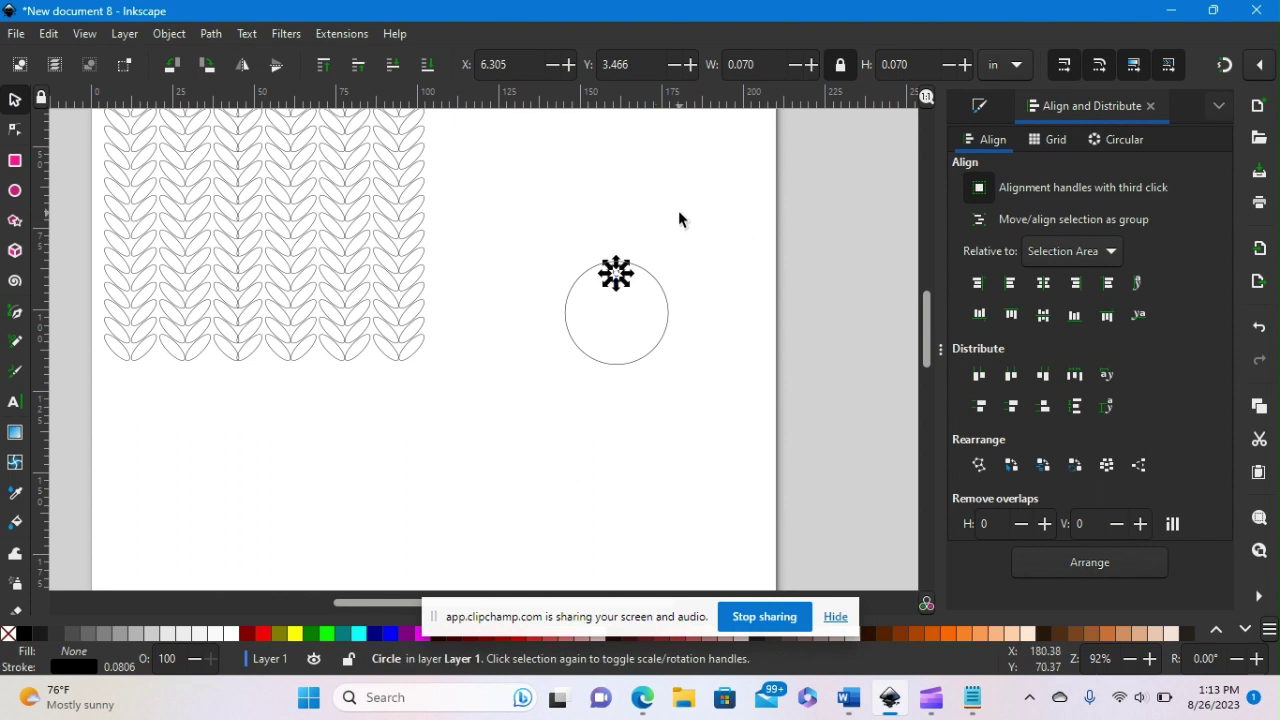
pyautogui.click(678, 211)
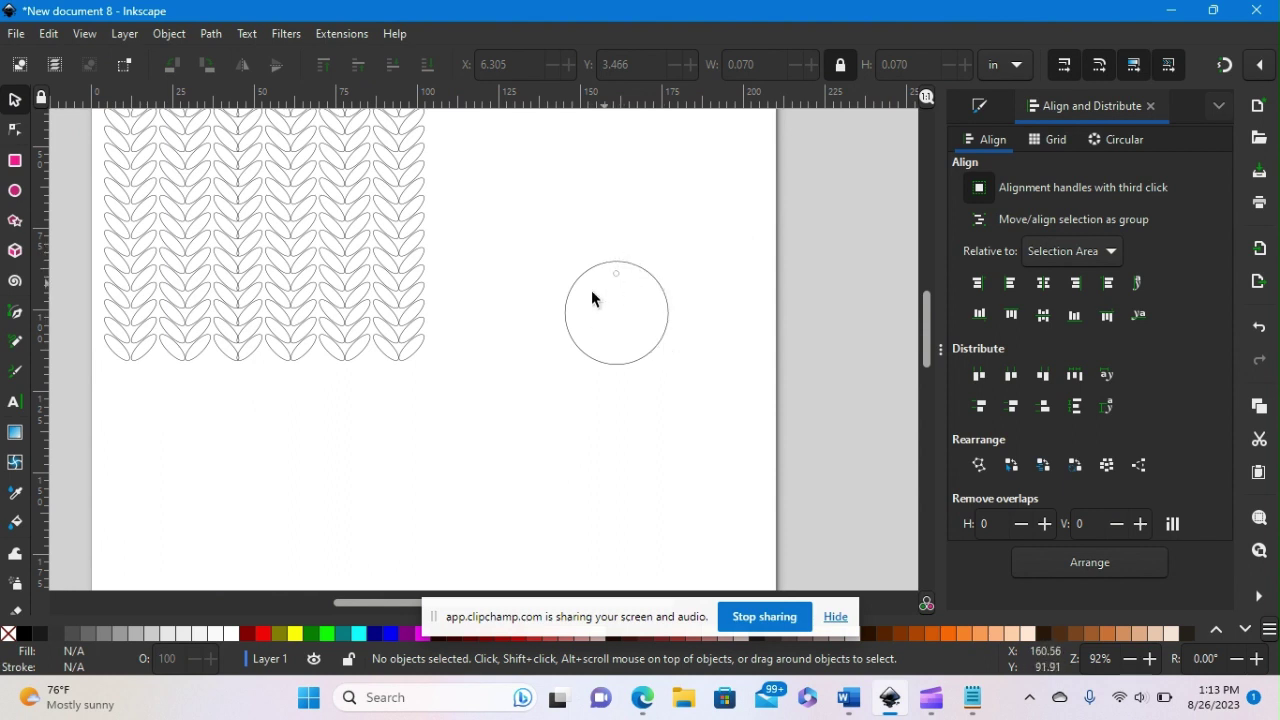
pyautogui.moveTo(616, 273); pyautogui.dragTo(612, 207)
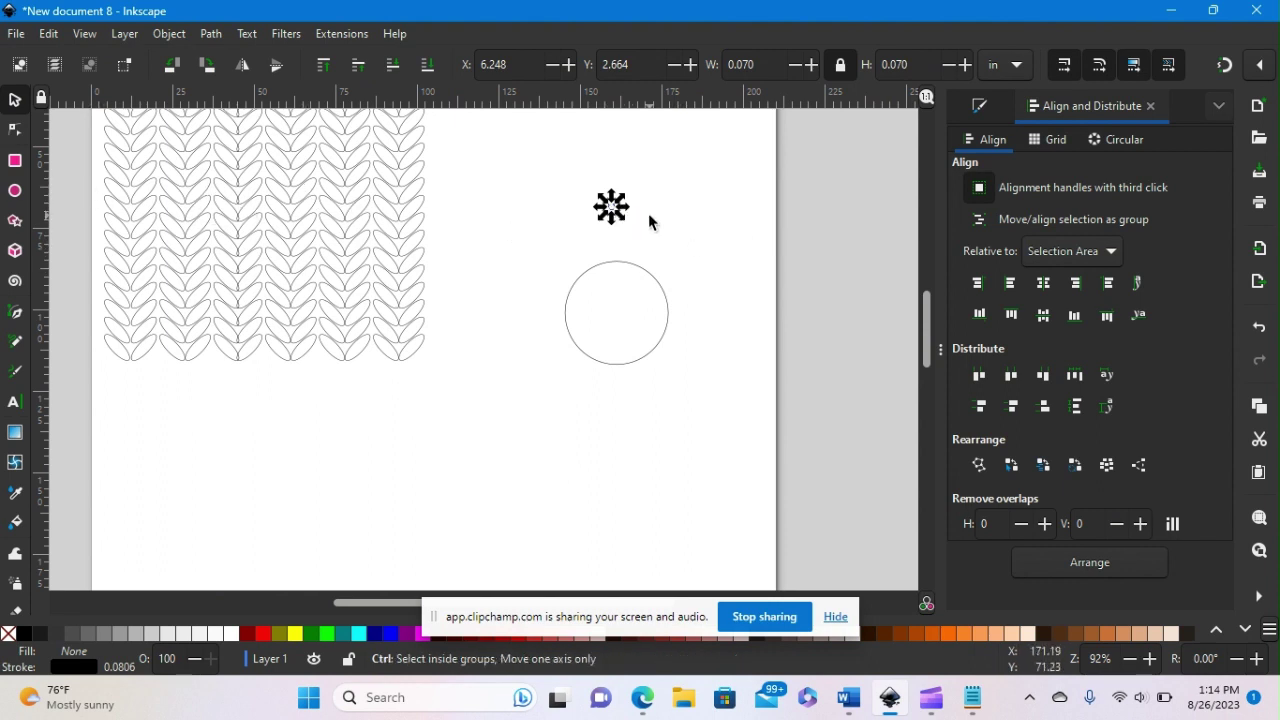
pyautogui.click(652, 228)
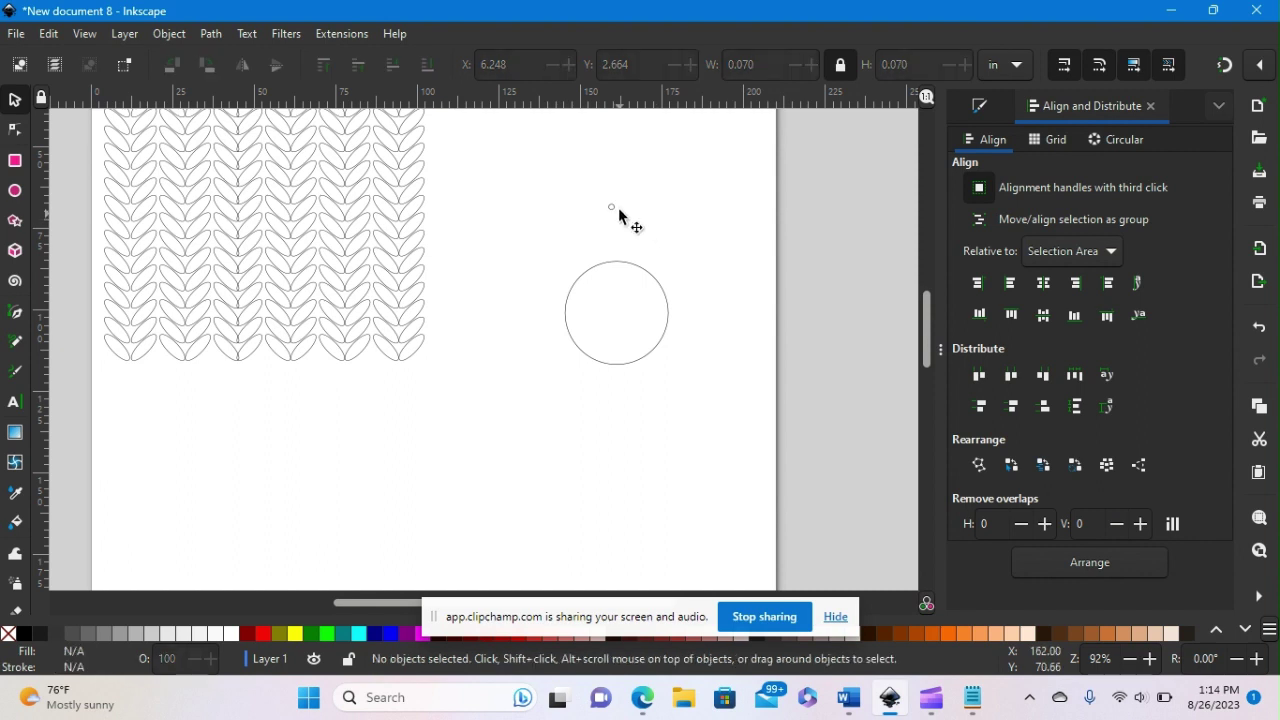
pyautogui.moveTo(618, 207); pyautogui.dragTo(643, 197)
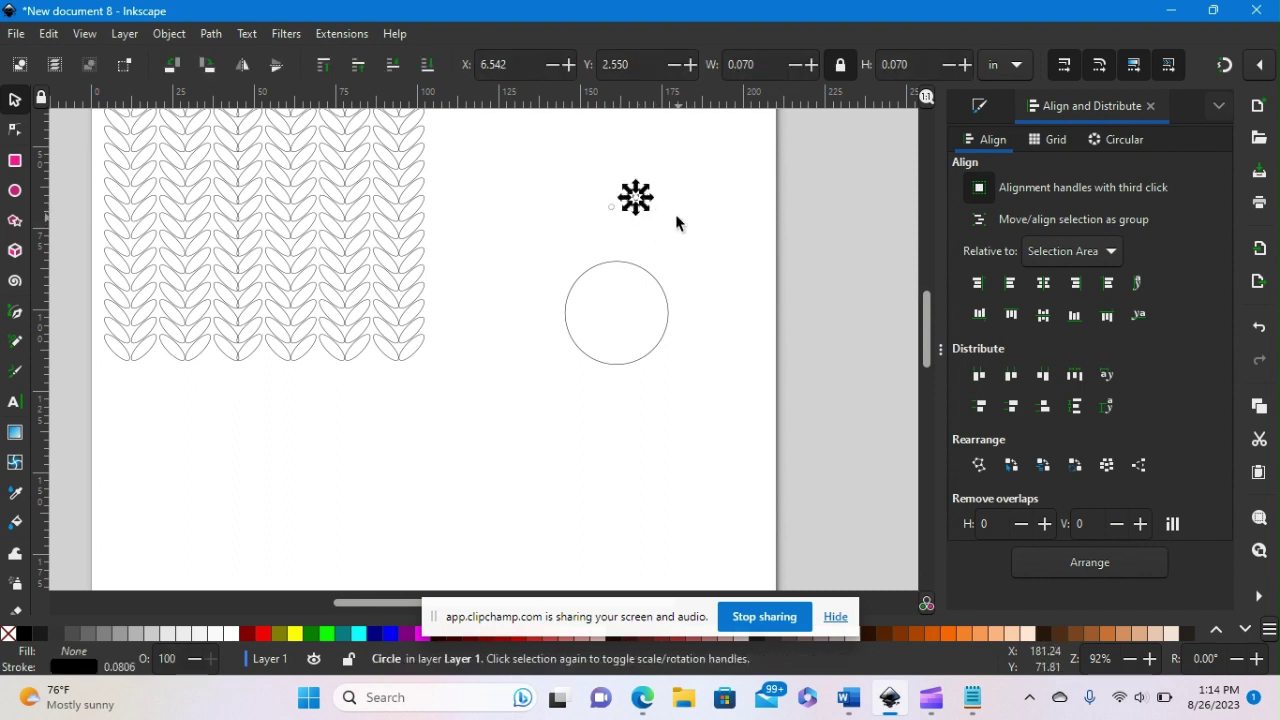
pyautogui.click(675, 222)
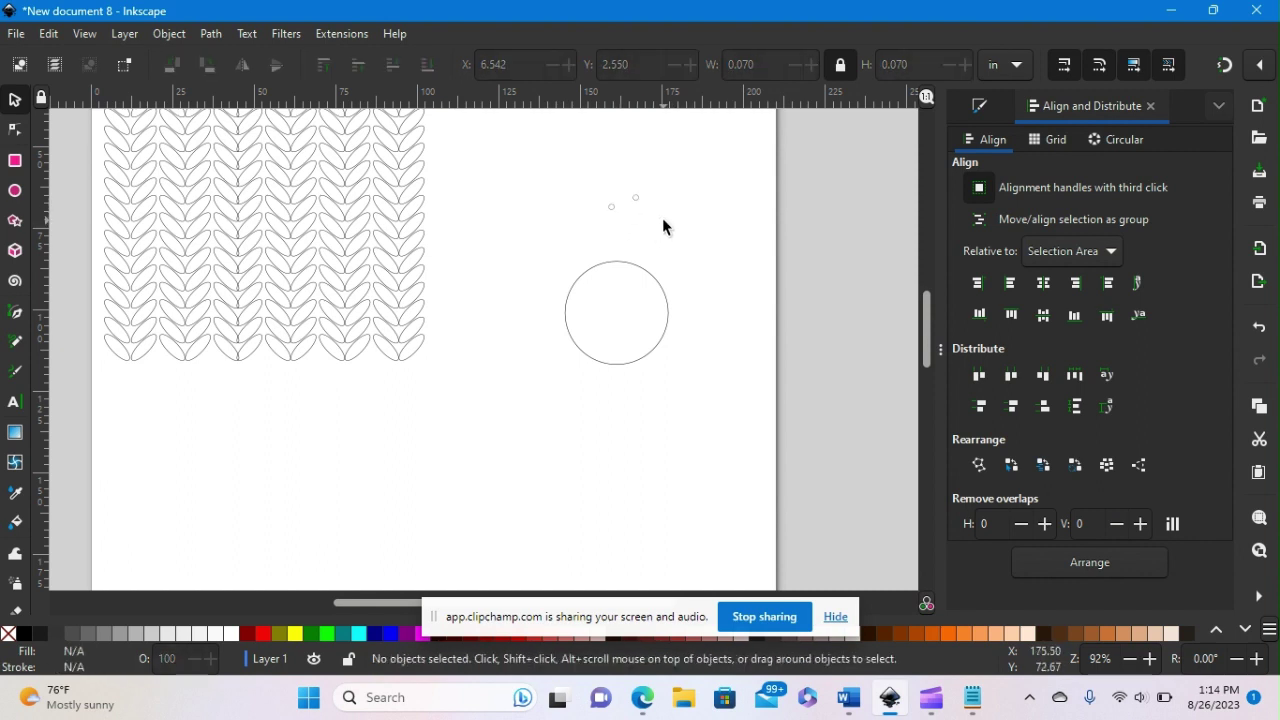
pyautogui.click(635, 201)
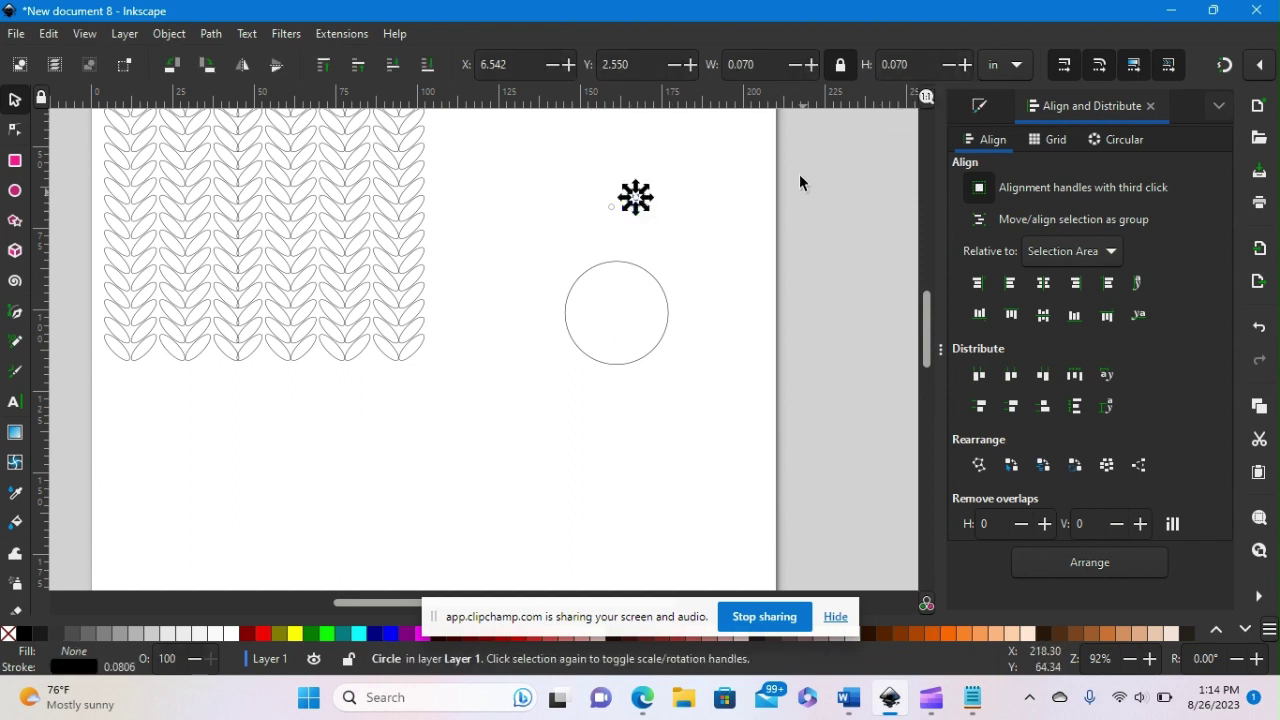
# - Lock W/H and enlarge the right-hand tiny circle to 0.200 × 0.200 in
pyautogui.click(841, 66)
pyautogui.click(966, 69)
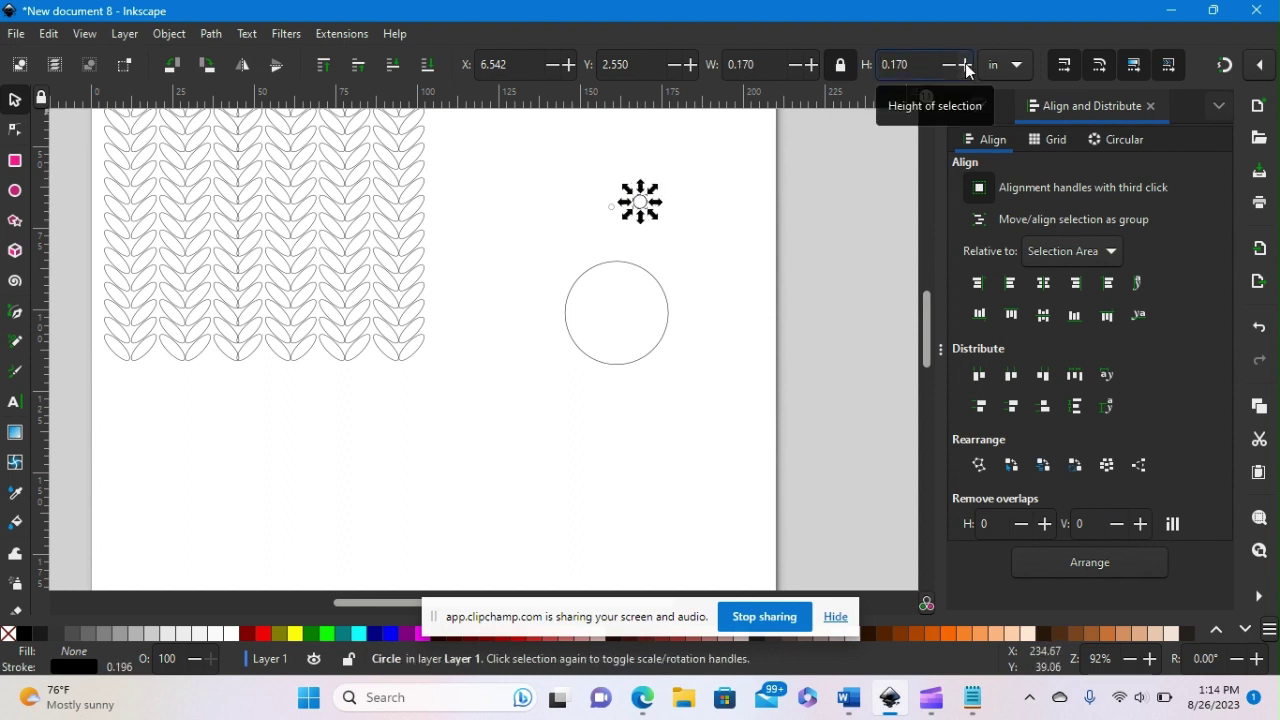
pyautogui.click(918, 60)
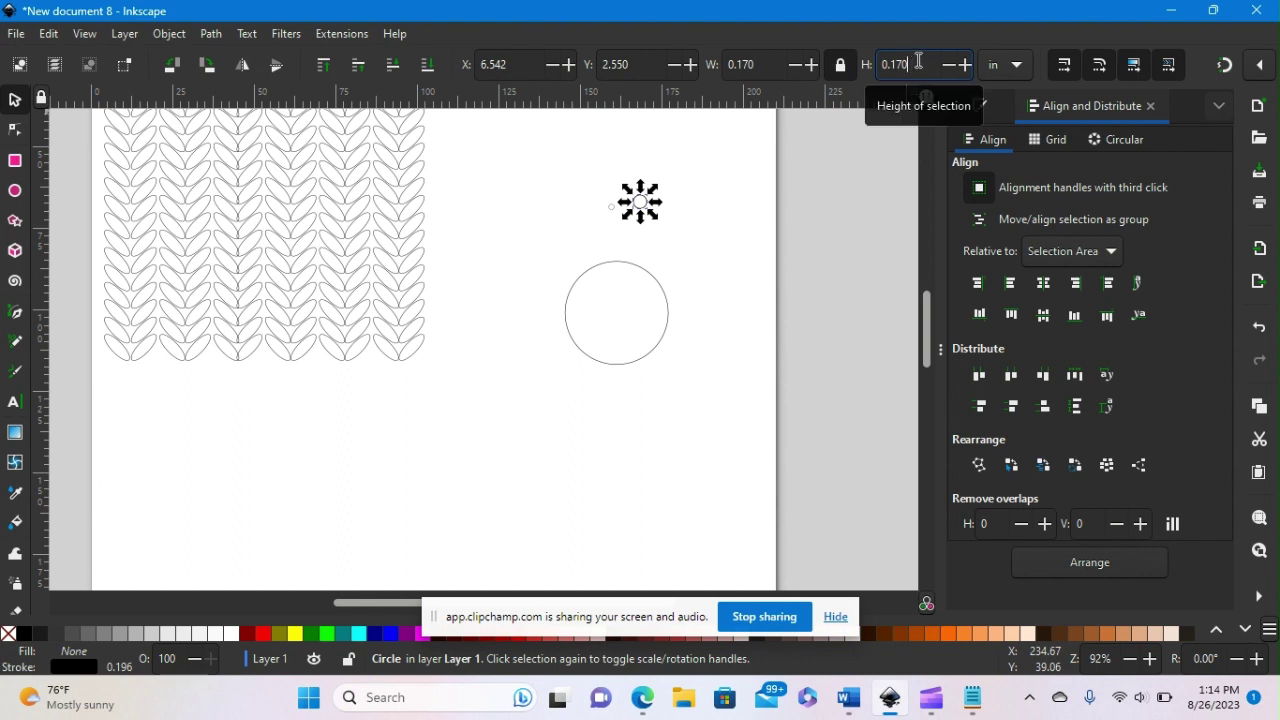
pyautogui.press('BackSpace')
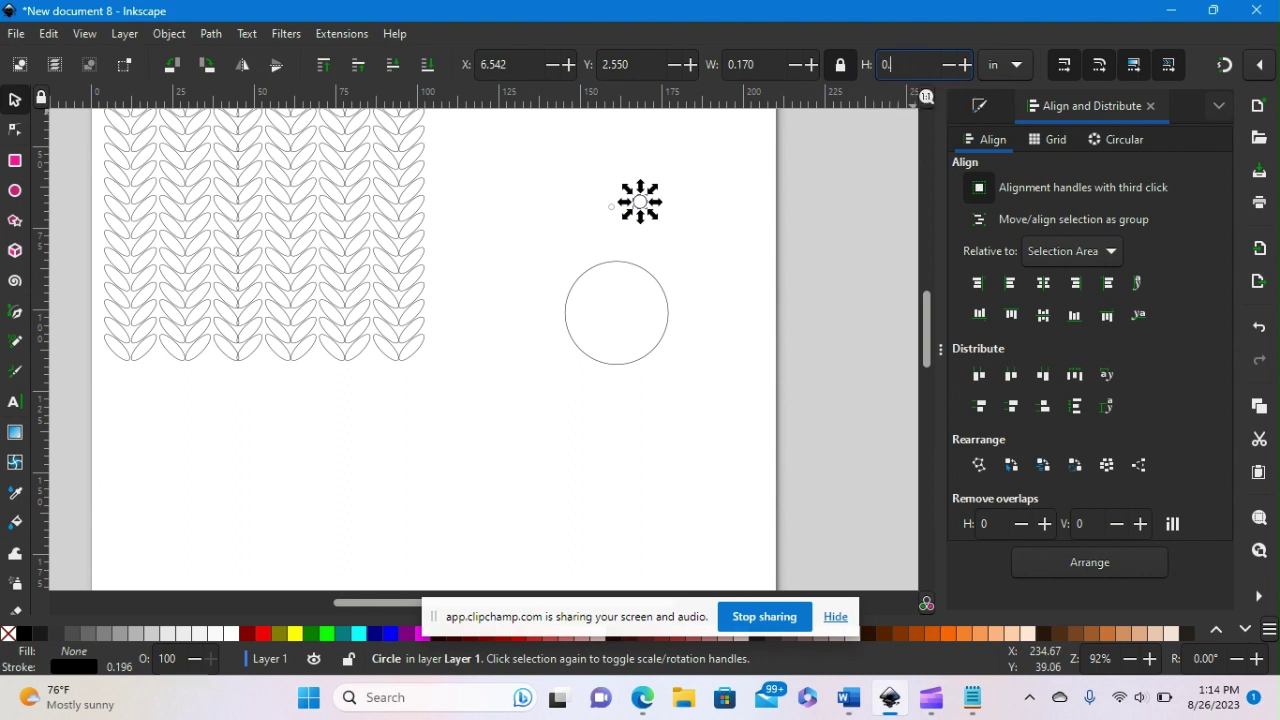
pyautogui.write('200')
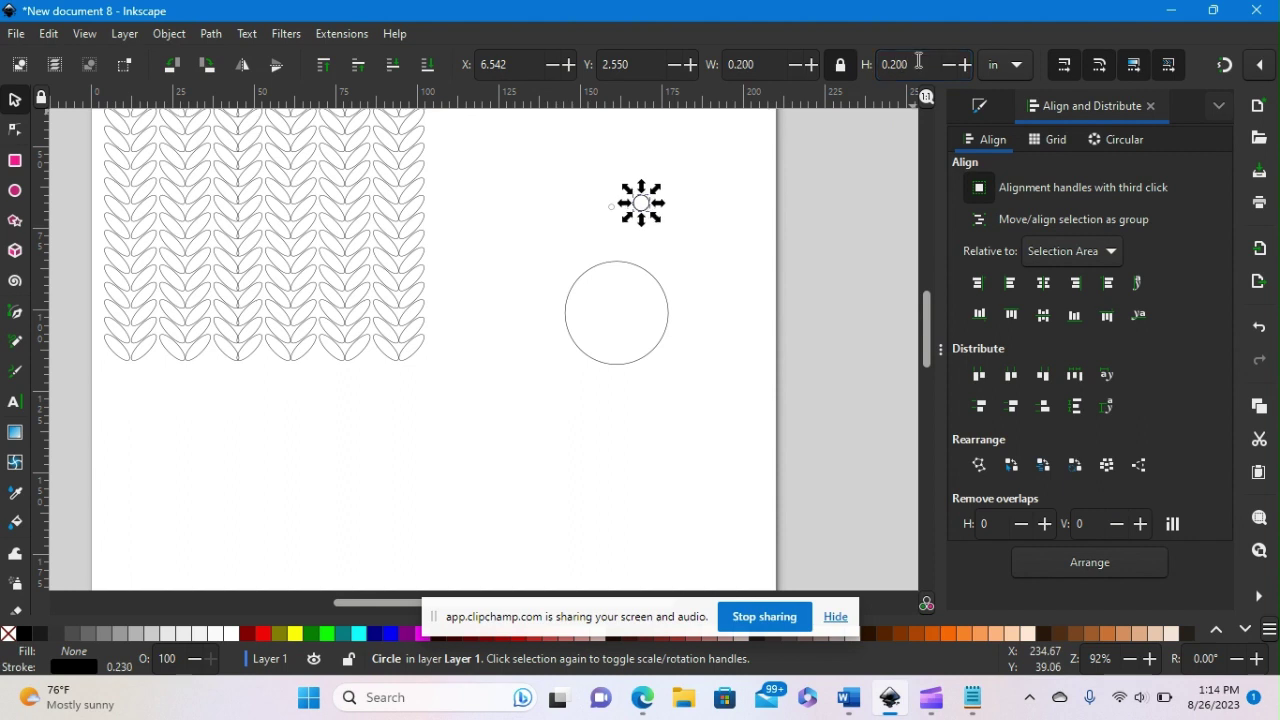
pyautogui.press('Return')
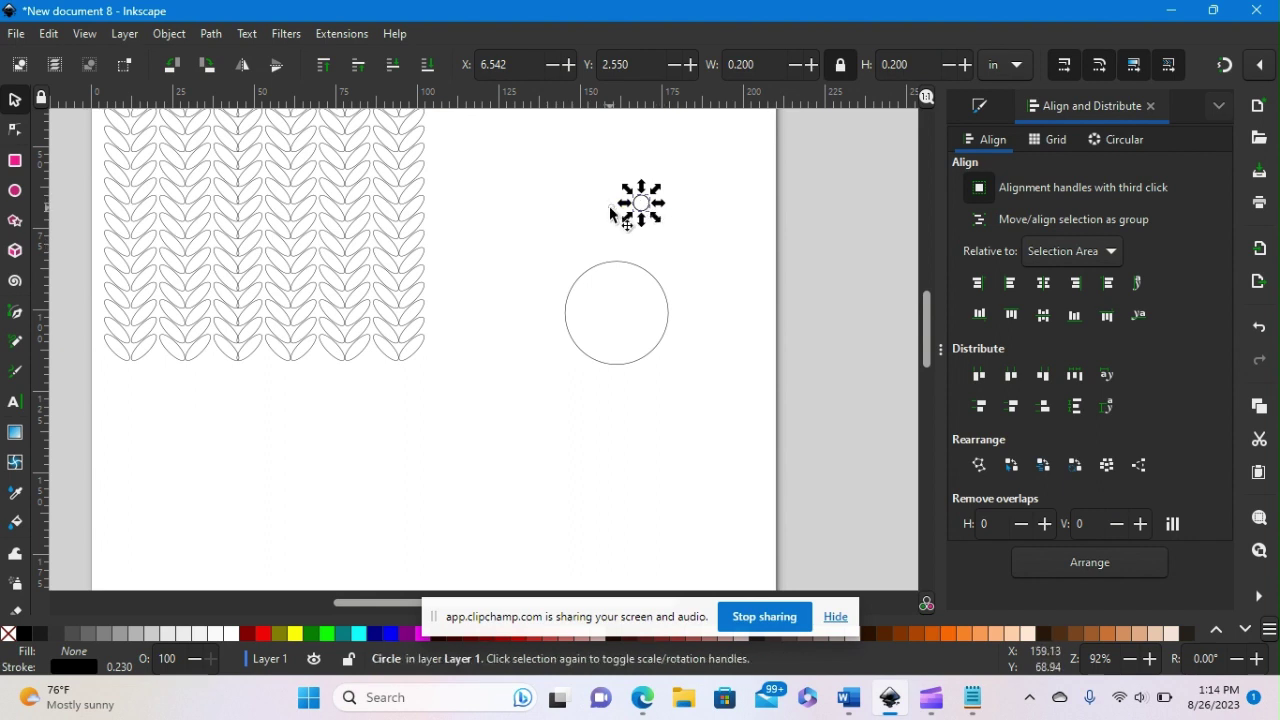
# - Fill the 0.200 in circle aqua and the 0.070 in dot maroon, then move the dot onto the aqua circle
pyautogui.click(358, 633)
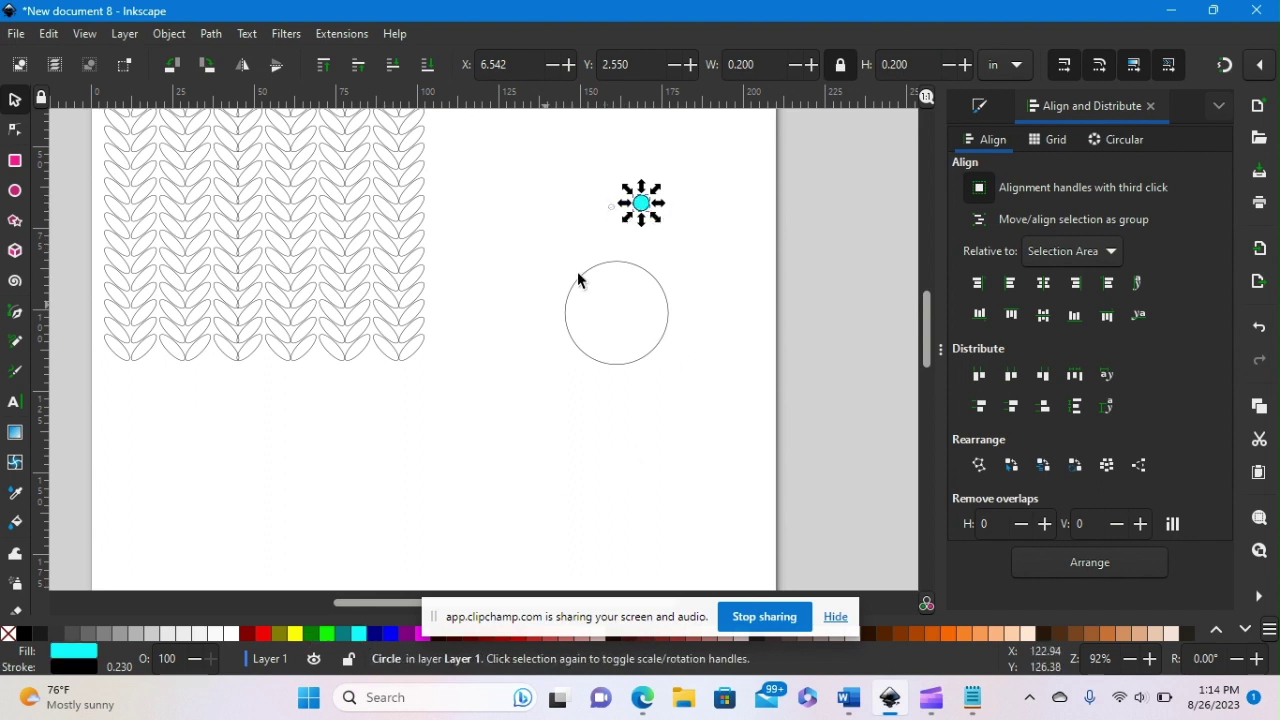
pyautogui.click(610, 208)
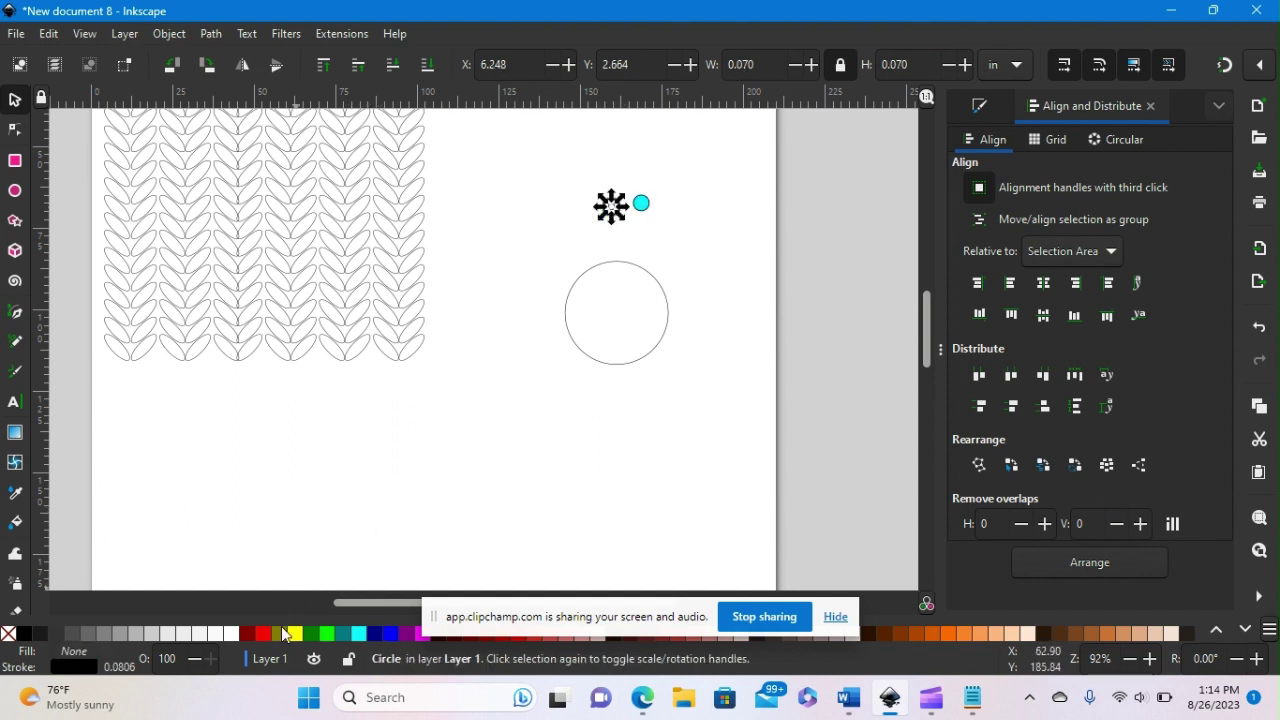
pyautogui.click(248, 634)
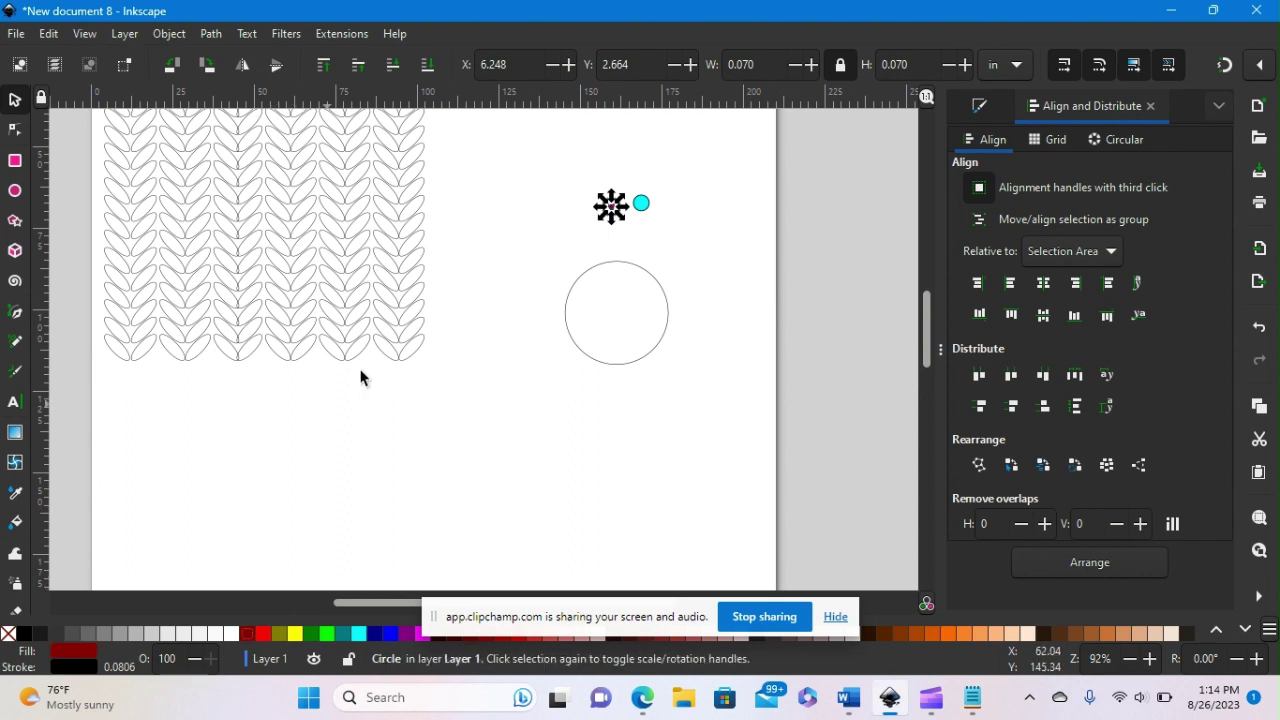
pyautogui.click(617, 210)
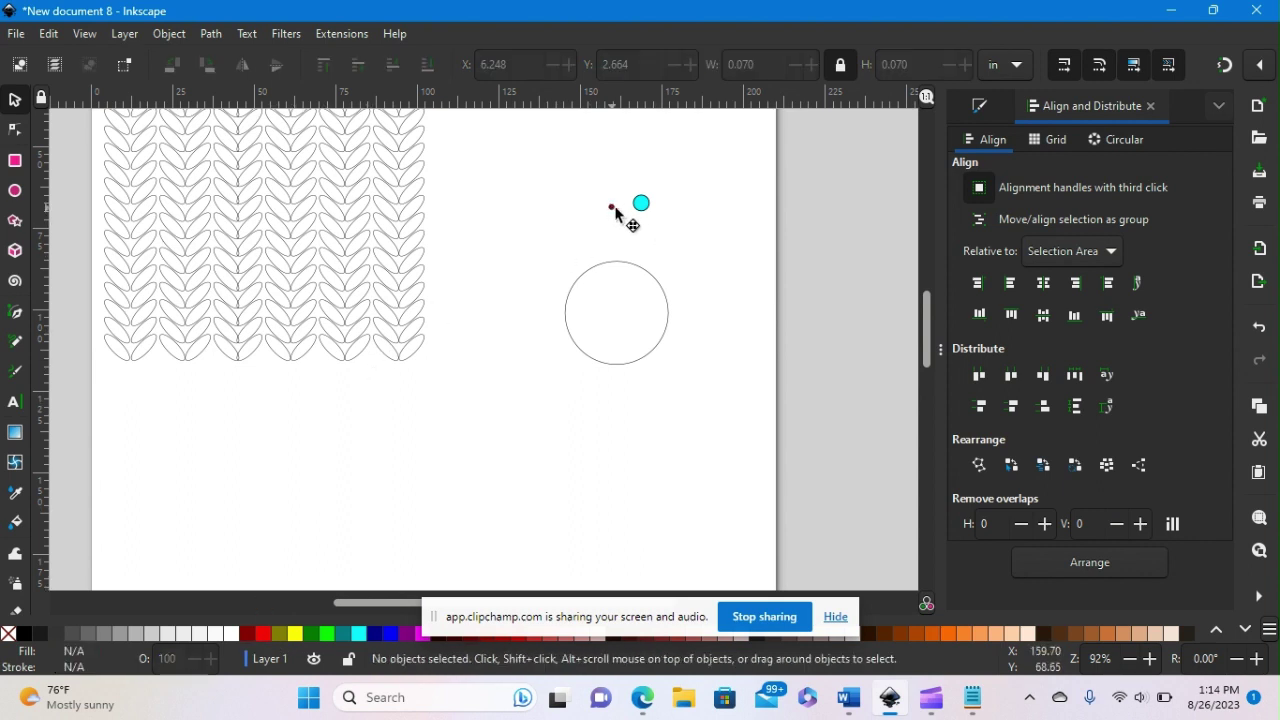
pyautogui.moveTo(618, 208)
pyautogui.mouseDown()
pyautogui.moveTo(644, 200)
pyautogui.moveTo(636, 218)
pyautogui.moveTo(653, 204)
pyautogui.moveTo(630, 225)
pyautogui.mouseUp()
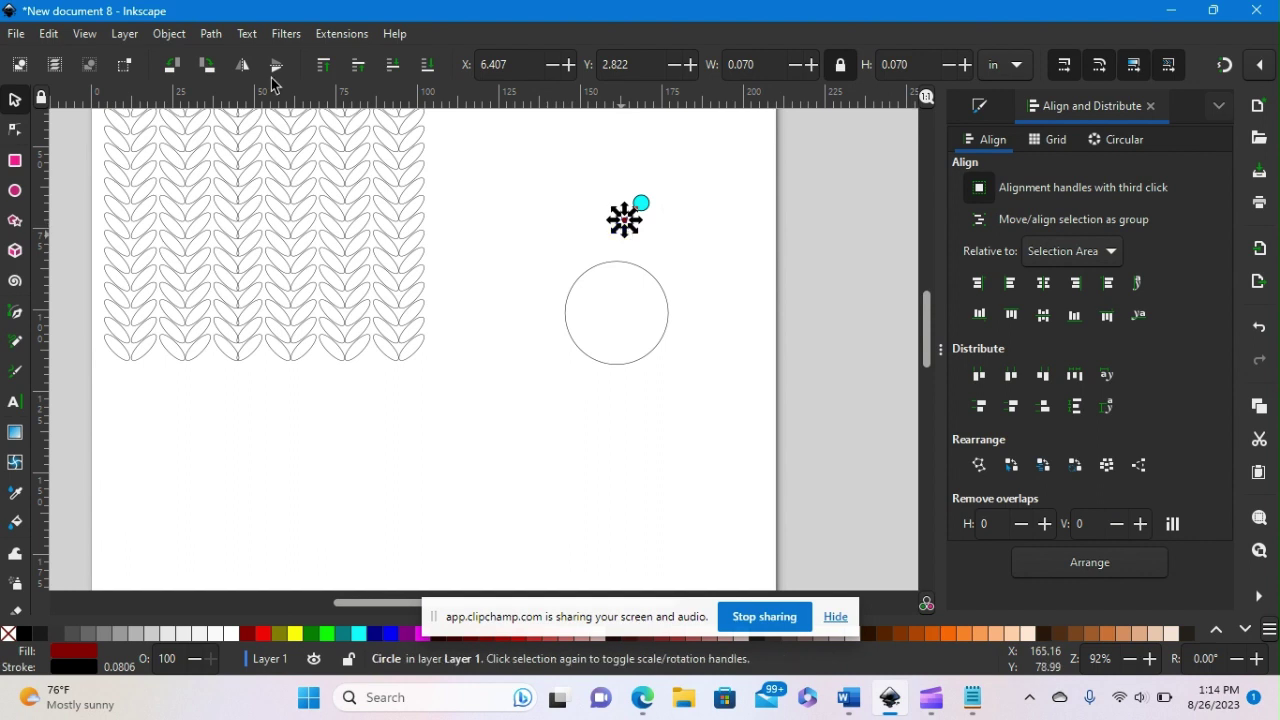
# - Raise the tiny dot to the front and move it over the aqua circle
pyautogui.click(170, 34)
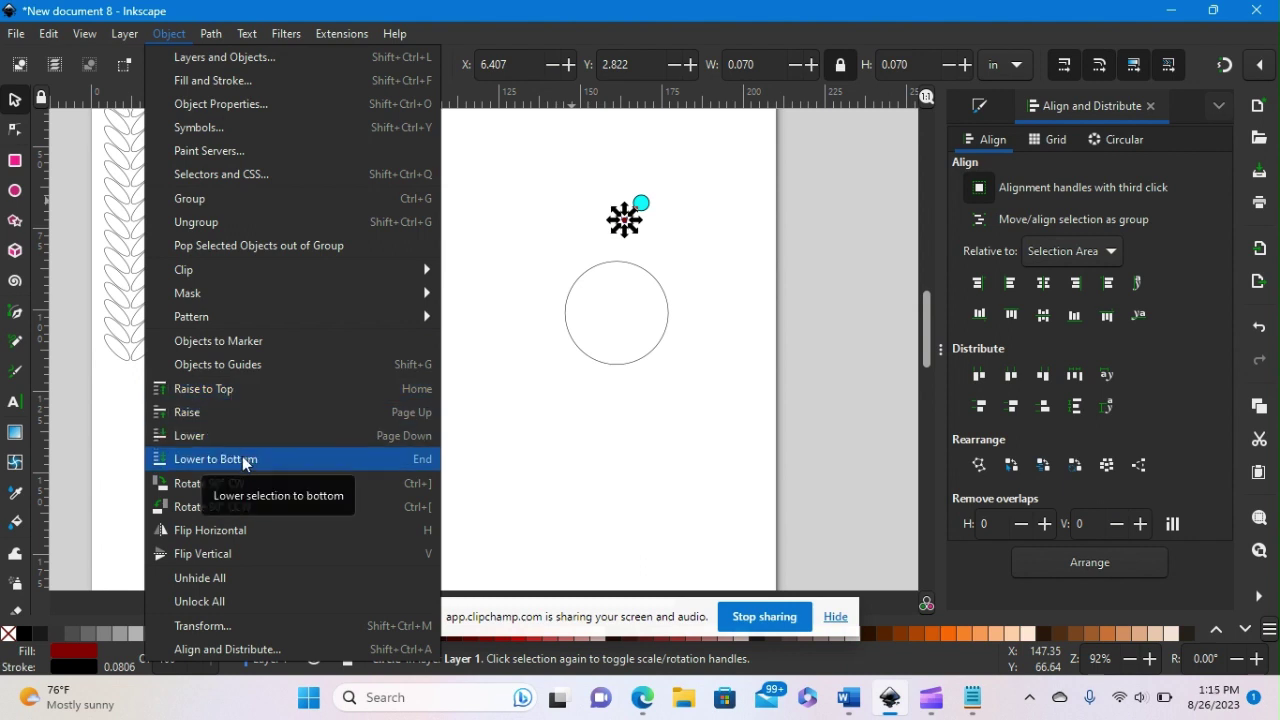
pyautogui.click(226, 391)
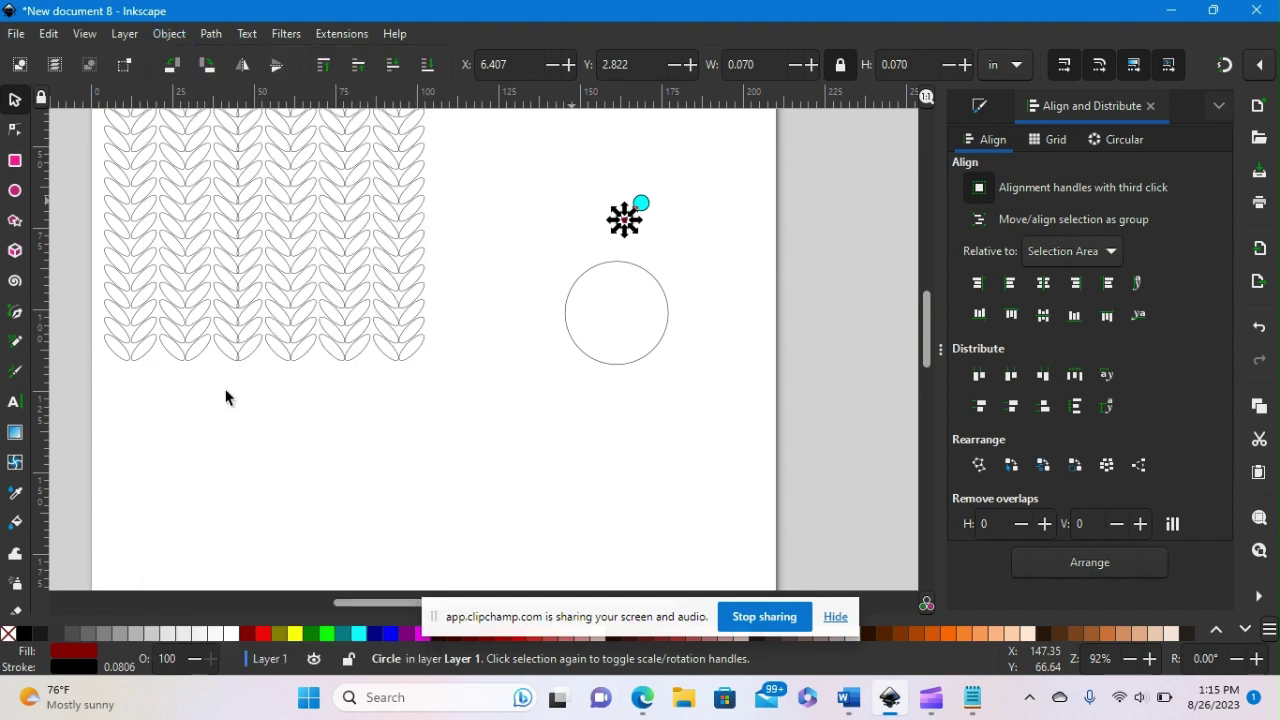
pyautogui.click(640, 233)
pyautogui.moveTo(631, 214); pyautogui.dragTo(614, 189)
pyautogui.click(667, 233)
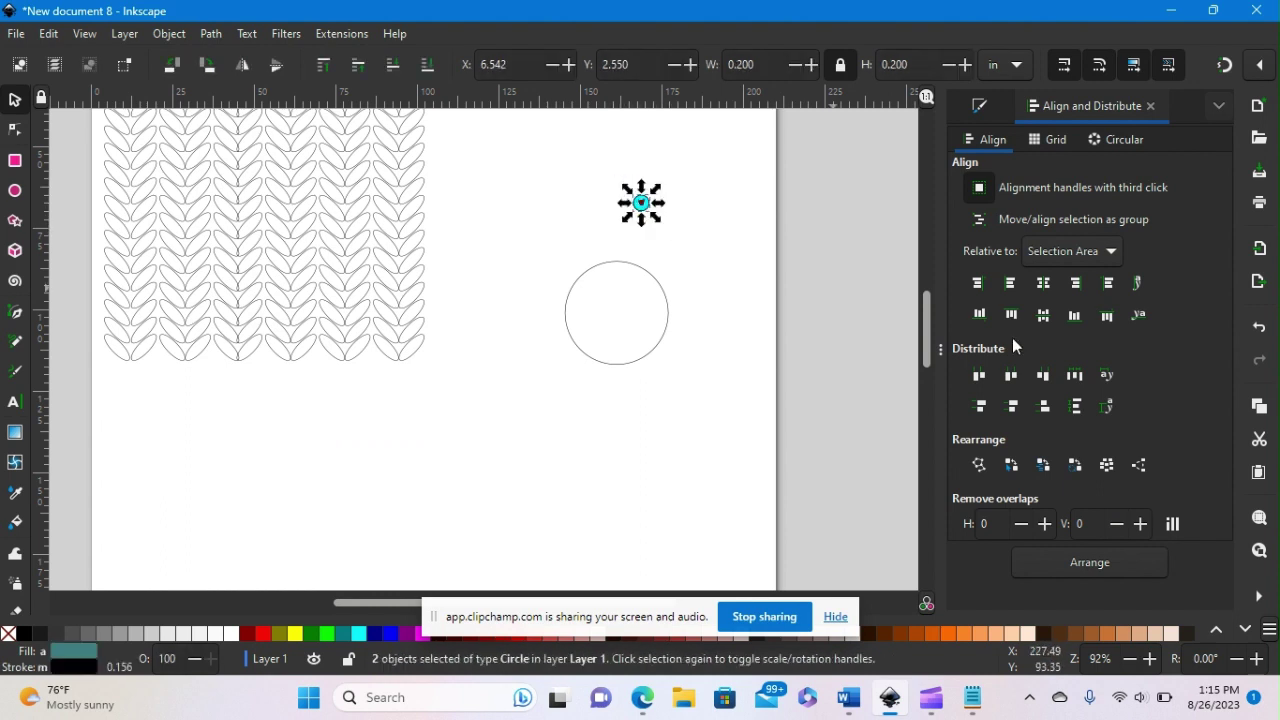
pyautogui.click(680, 228)
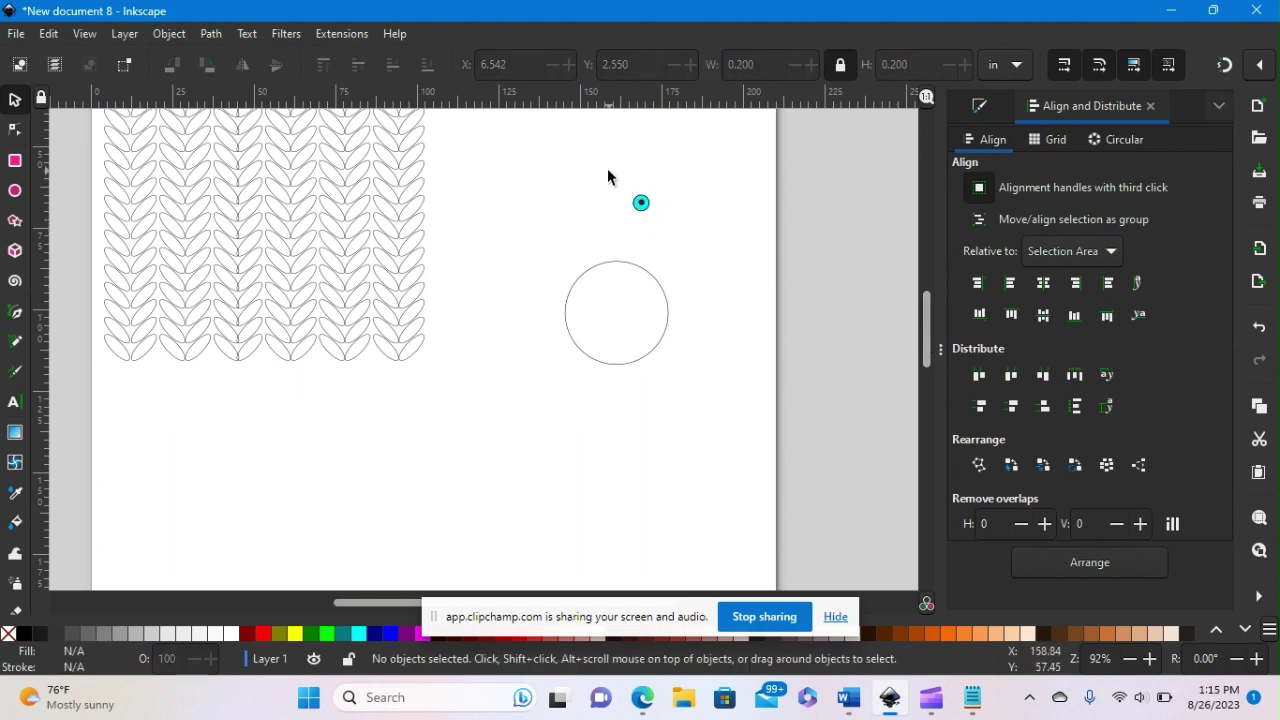
# - Centre both circles on a shared vertical axis and combine them into one 8-node aqua ring
pyautogui.moveTo(610, 180); pyautogui.dragTo(691, 234)
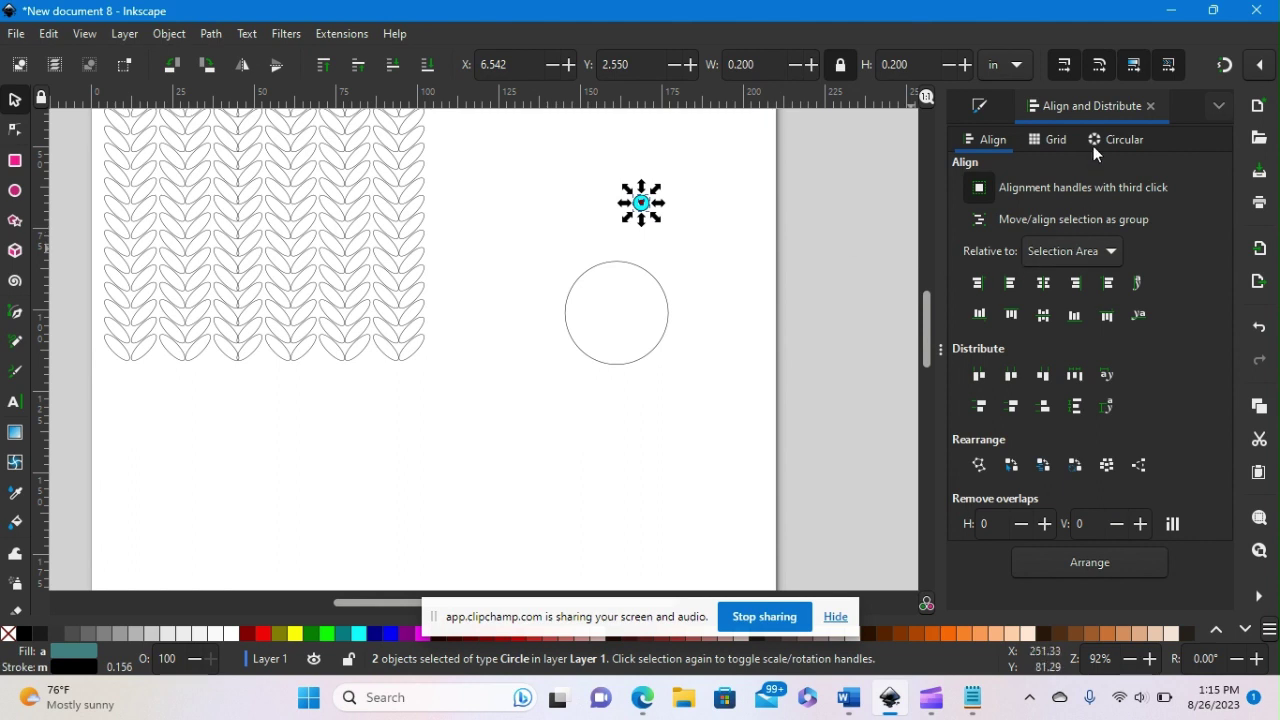
pyautogui.click(1043, 284)
pyautogui.click(685, 215)
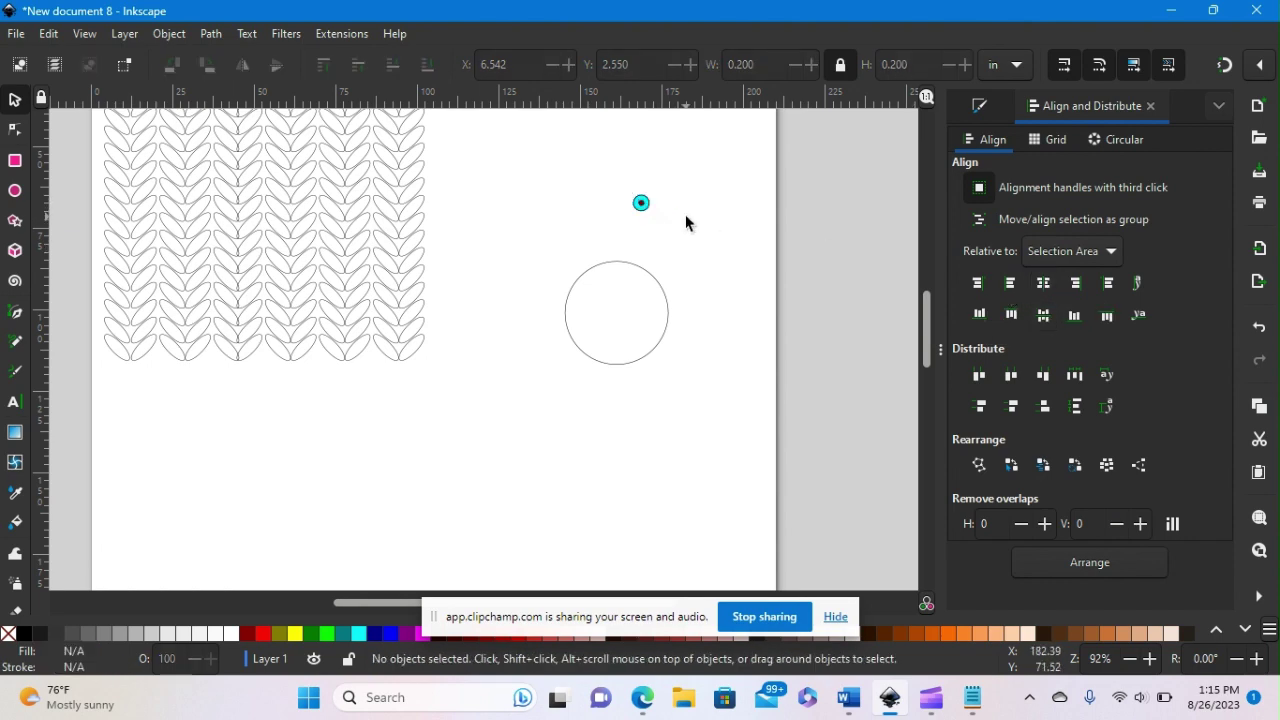
pyautogui.keyDown('ctrl'); pyautogui.scroll(2, 685, 214); pyautogui.keyUp('ctrl')
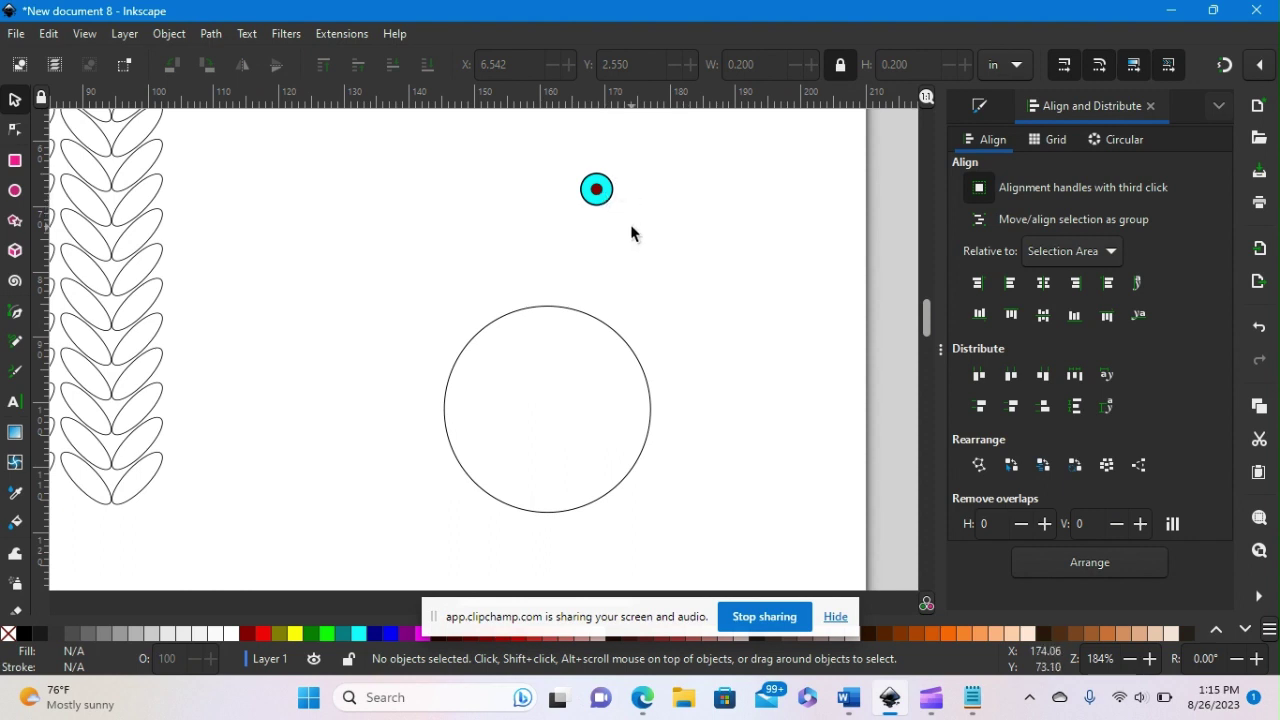
pyautogui.moveTo(633, 221); pyautogui.dragTo(550, 154)
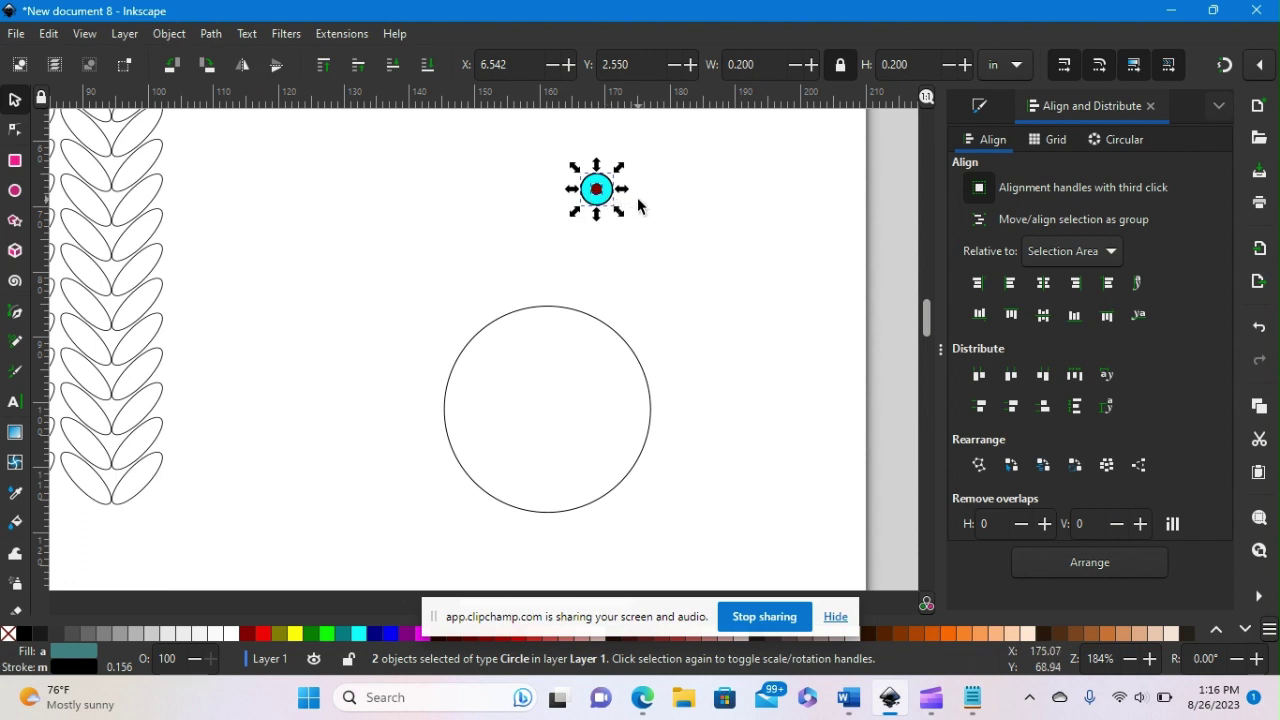
pyautogui.press('ctrl')
pyautogui.hotkey('ctrl', '-')
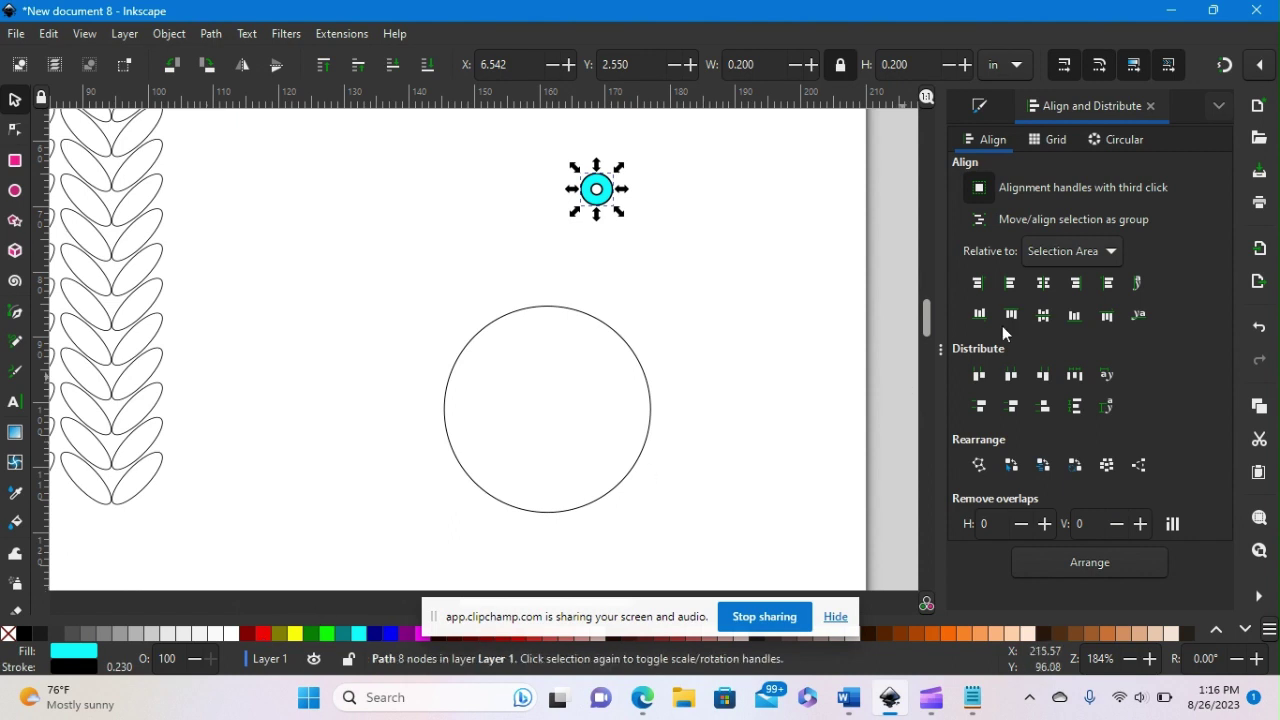
# - Give the 0.200 in ring a red 0.230 stroke and remove its fill
pyautogui.click(981, 104)
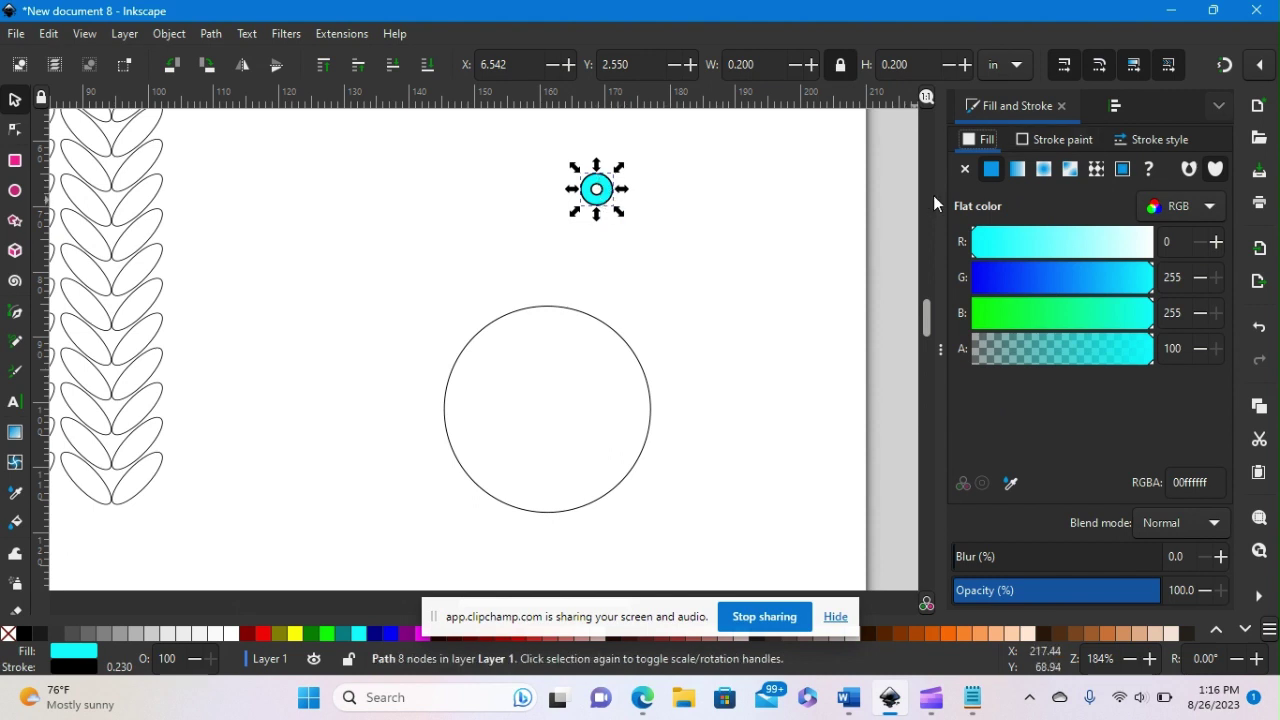
pyautogui.click(1073, 137)
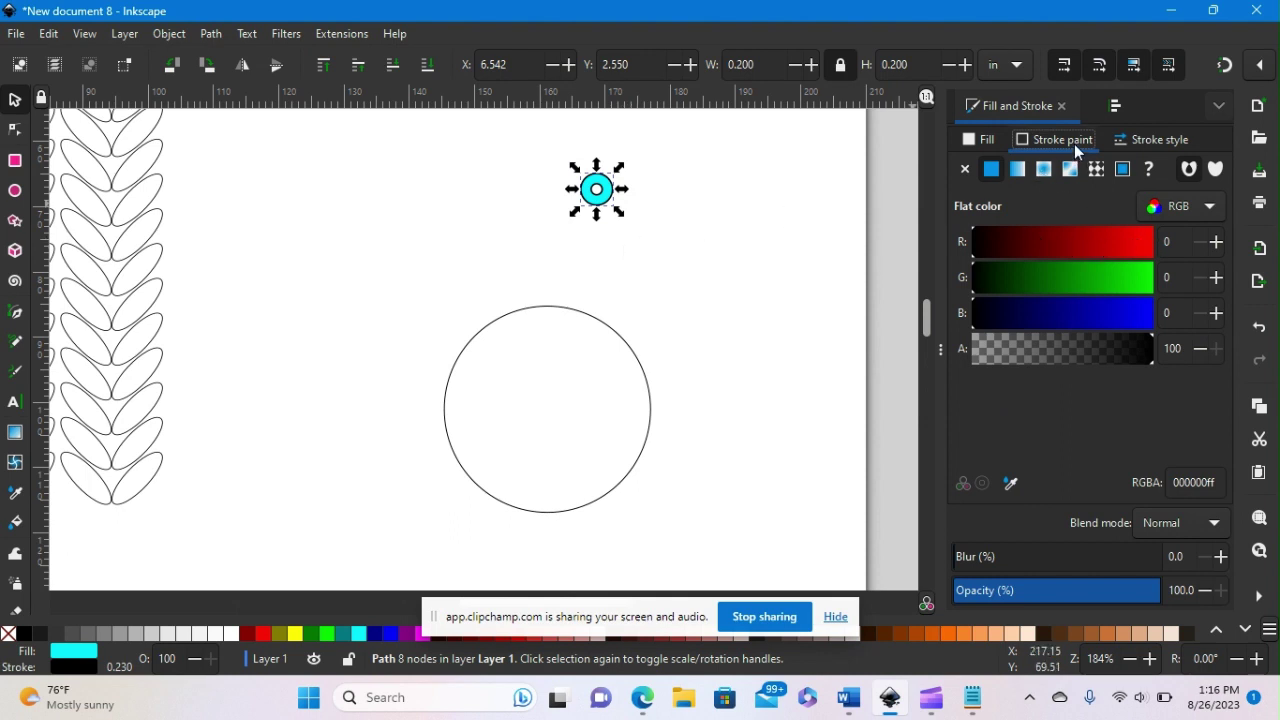
pyautogui.click(1148, 241)
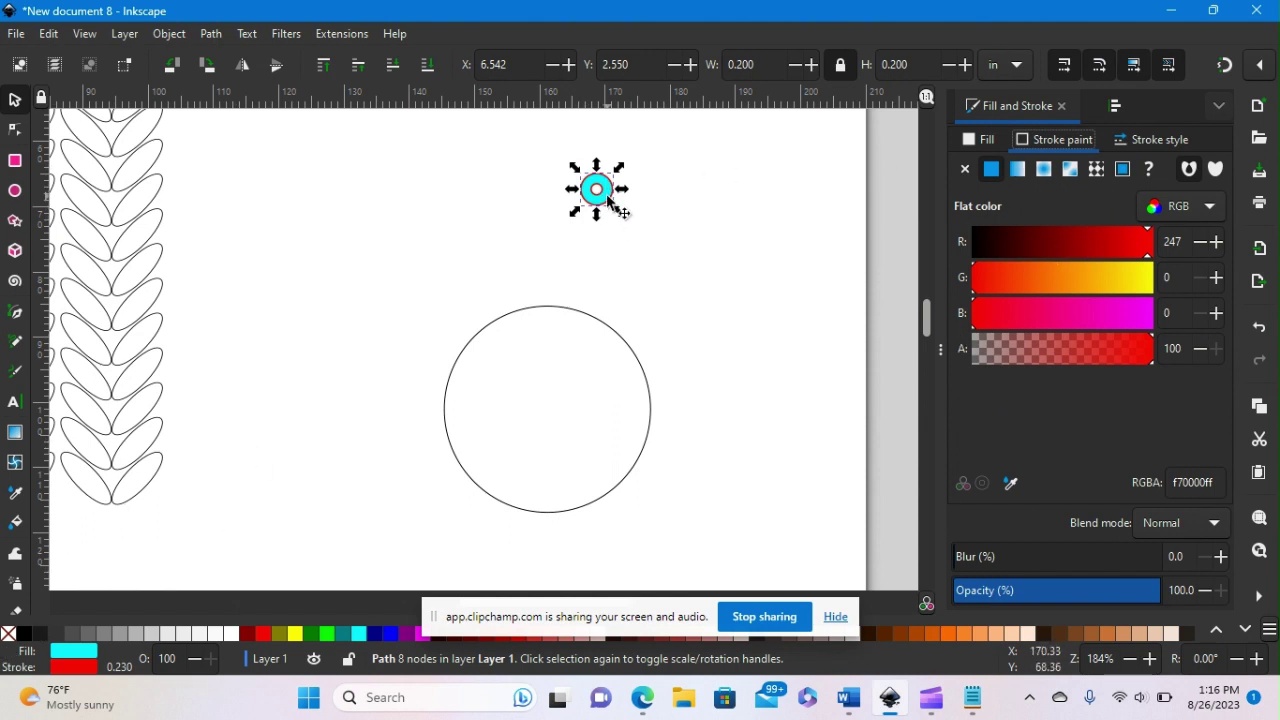
pyautogui.click(985, 141)
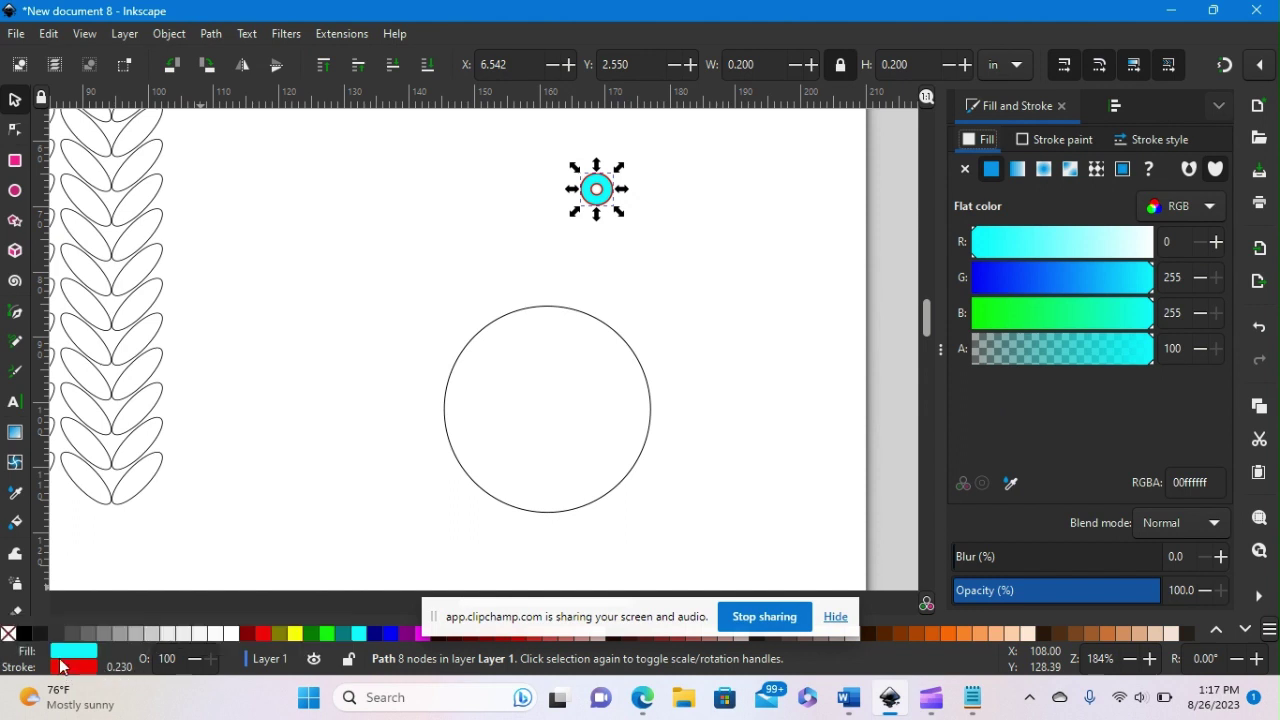
pyautogui.keyDown('shift'); pyautogui.click(295, 638); pyautogui.keyUp('shift')
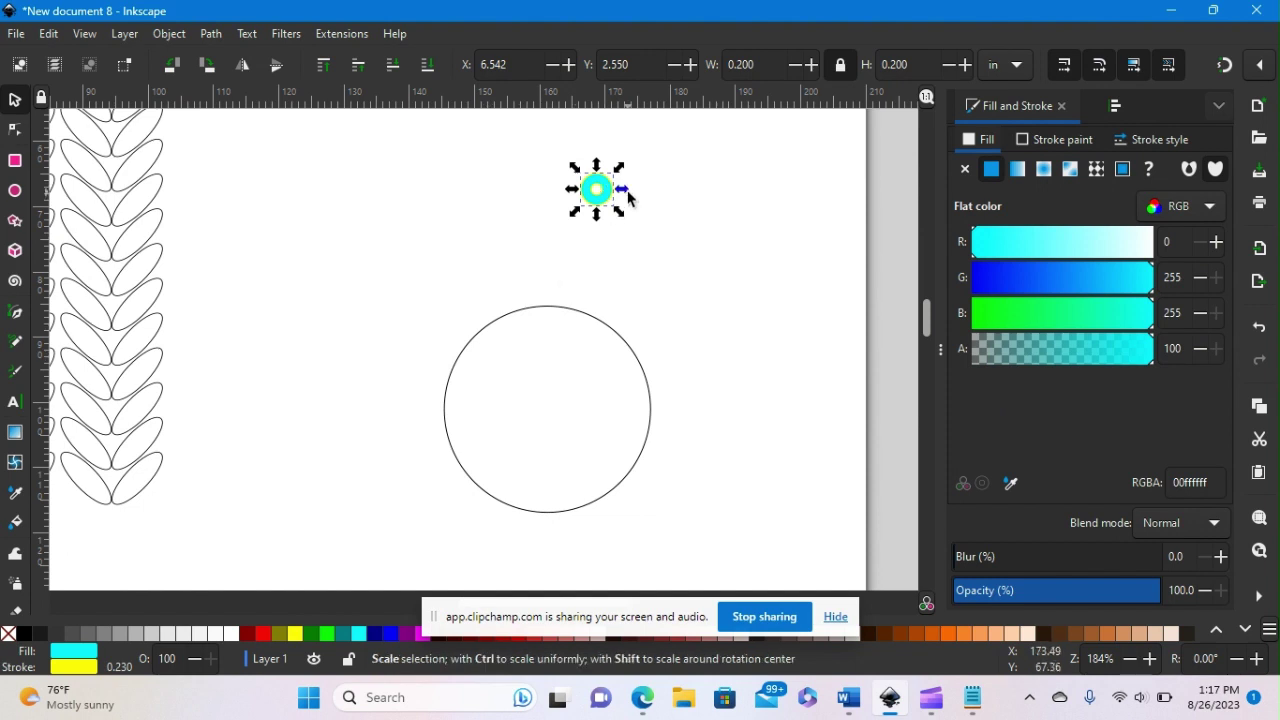
pyautogui.keyDown('shift'); pyautogui.click(263, 635); pyautogui.keyUp('shift')
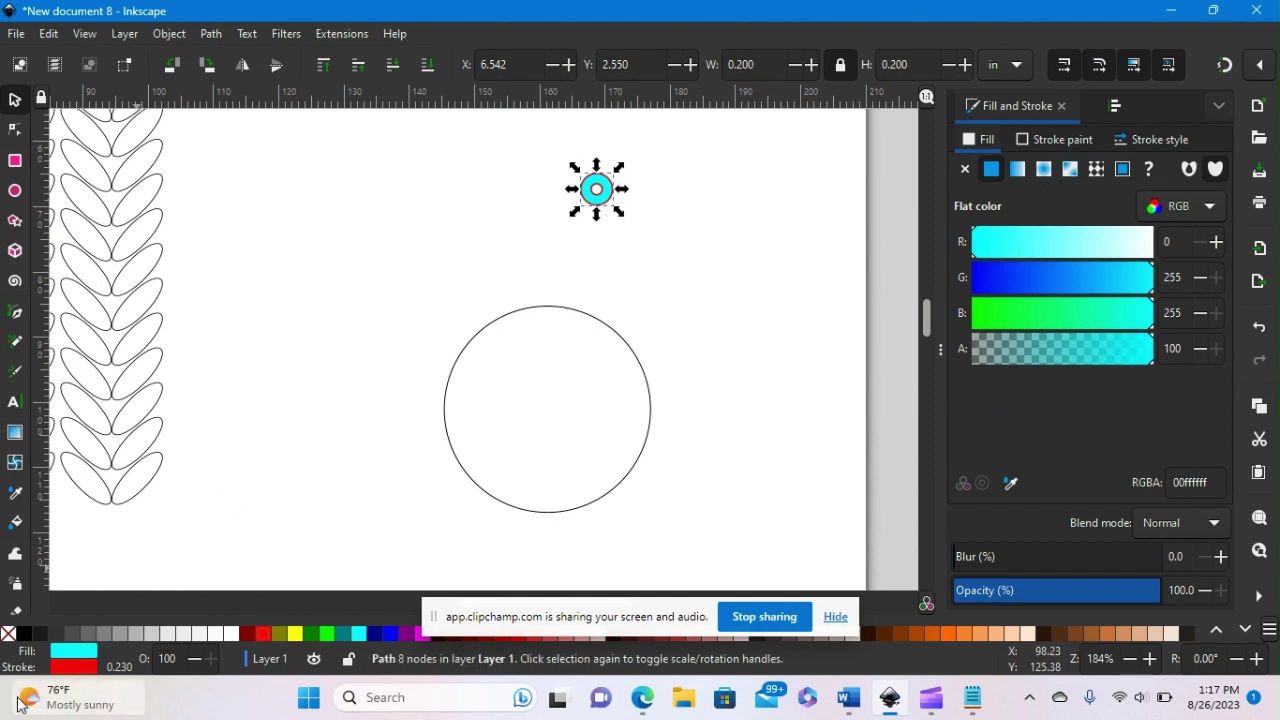
pyautogui.click(8, 635)
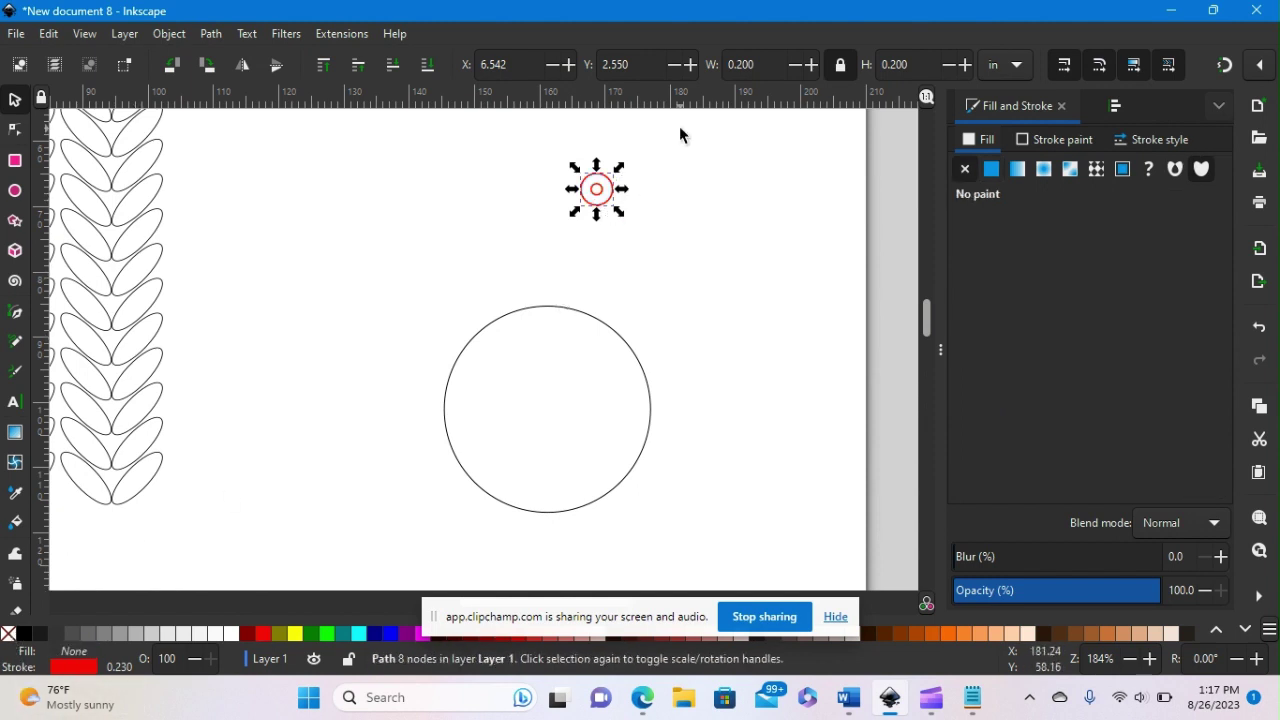
# - Give the 1.250 in circle a red outline and set the small ring centred on its top edge
pyautogui.click(577, 317)
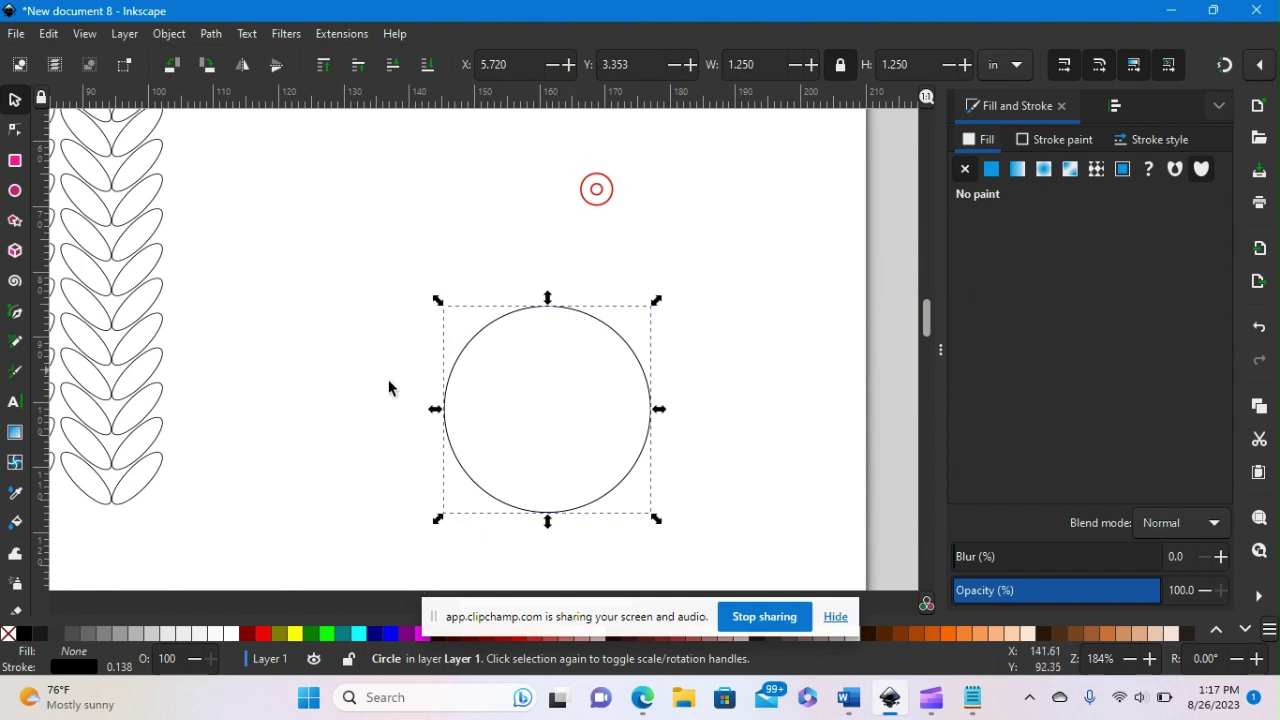
pyautogui.keyDown('shift'); pyautogui.click(266, 633); pyautogui.keyUp('shift')
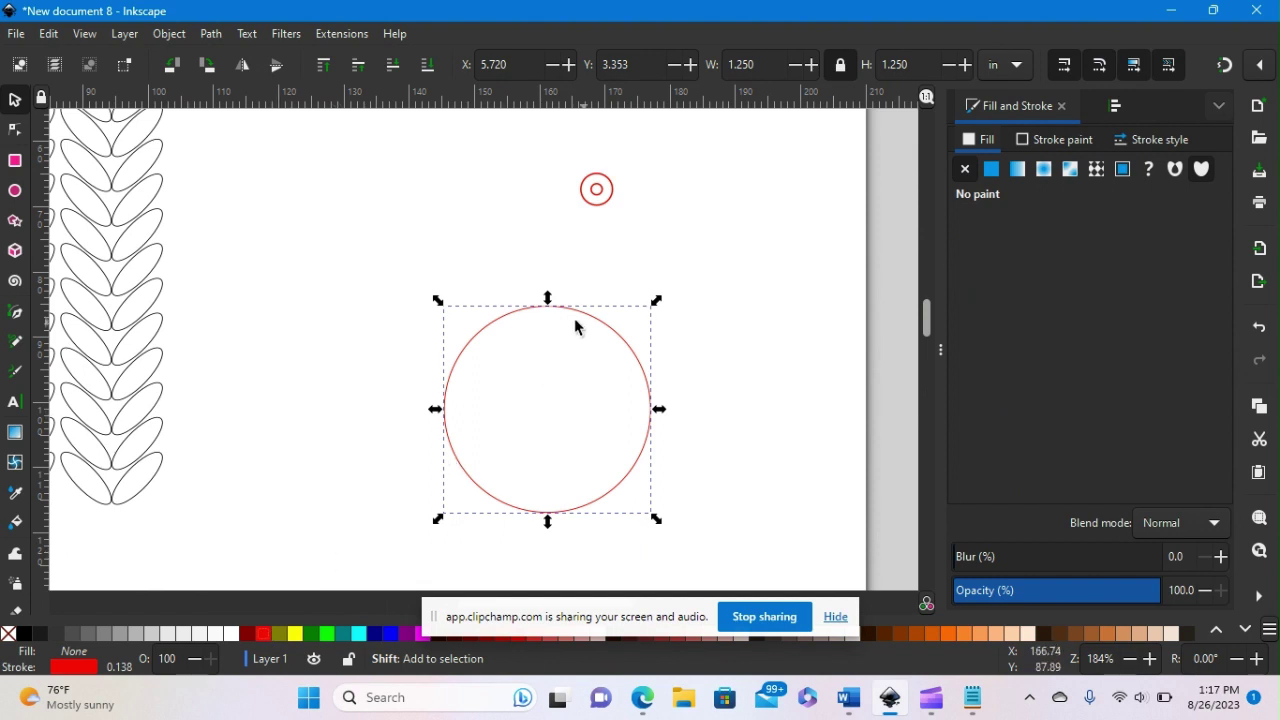
pyautogui.moveTo(602, 196); pyautogui.dragTo(557, 313)
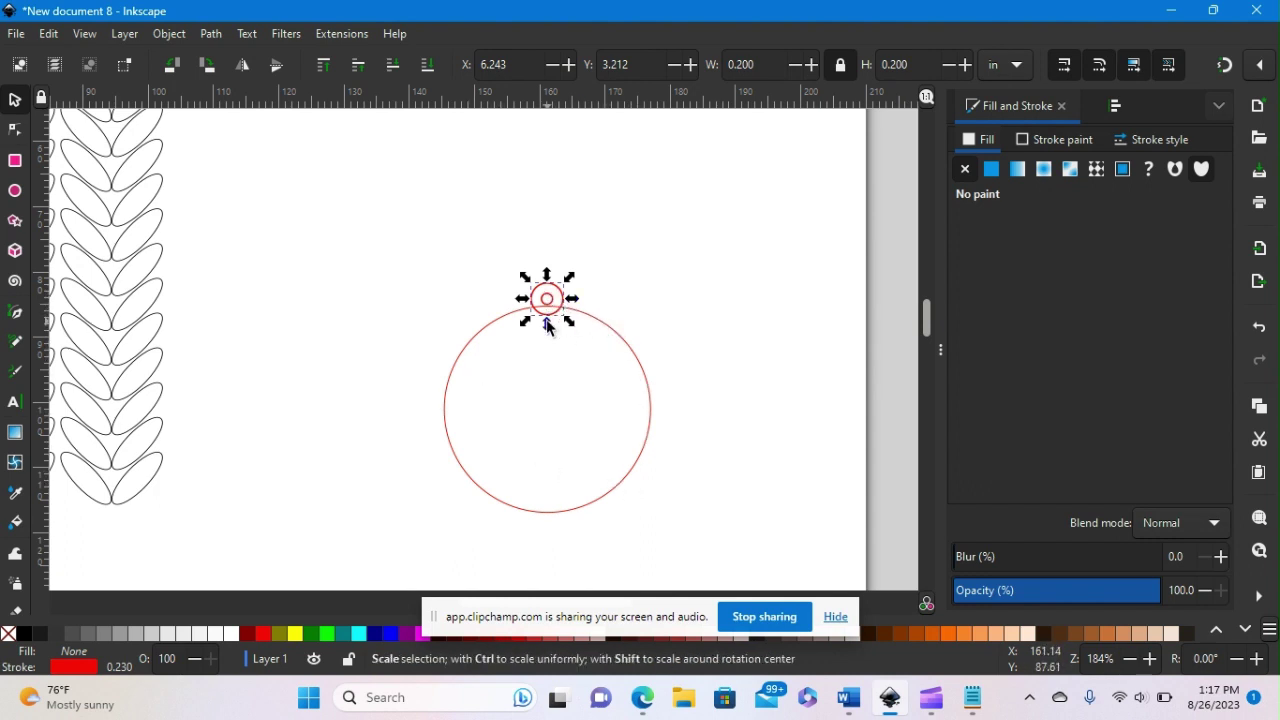
pyautogui.keyDown('shift'); pyautogui.click(600, 327); pyautogui.keyUp('shift')
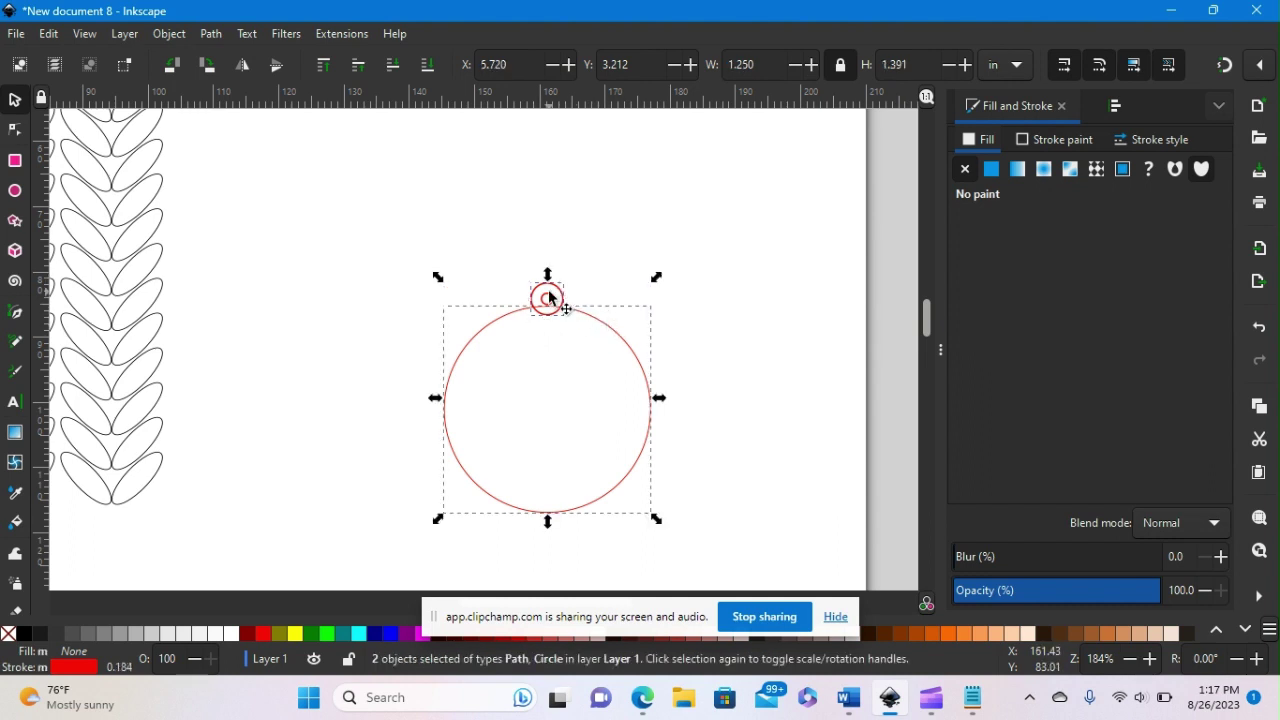
pyautogui.click(1117, 105)
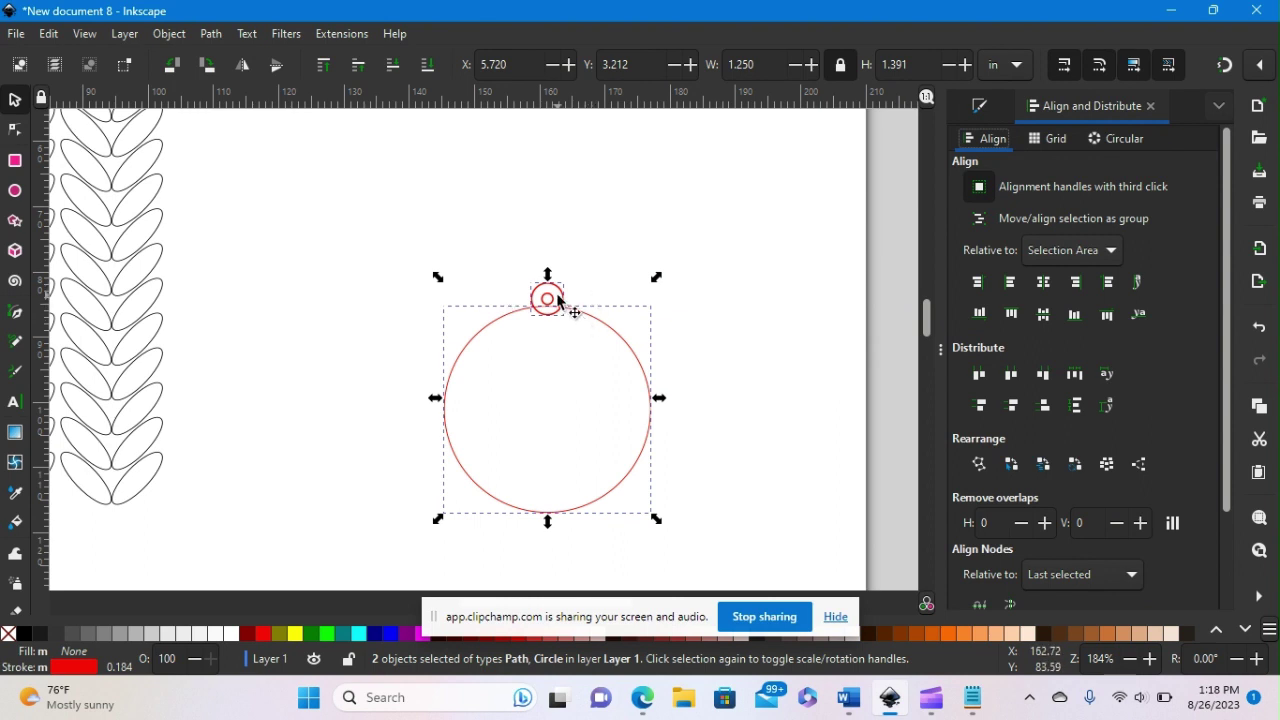
# - Union the circle and ring into one 12-node red path and move it up to Y 2.337 in
pyautogui.click(212, 34)
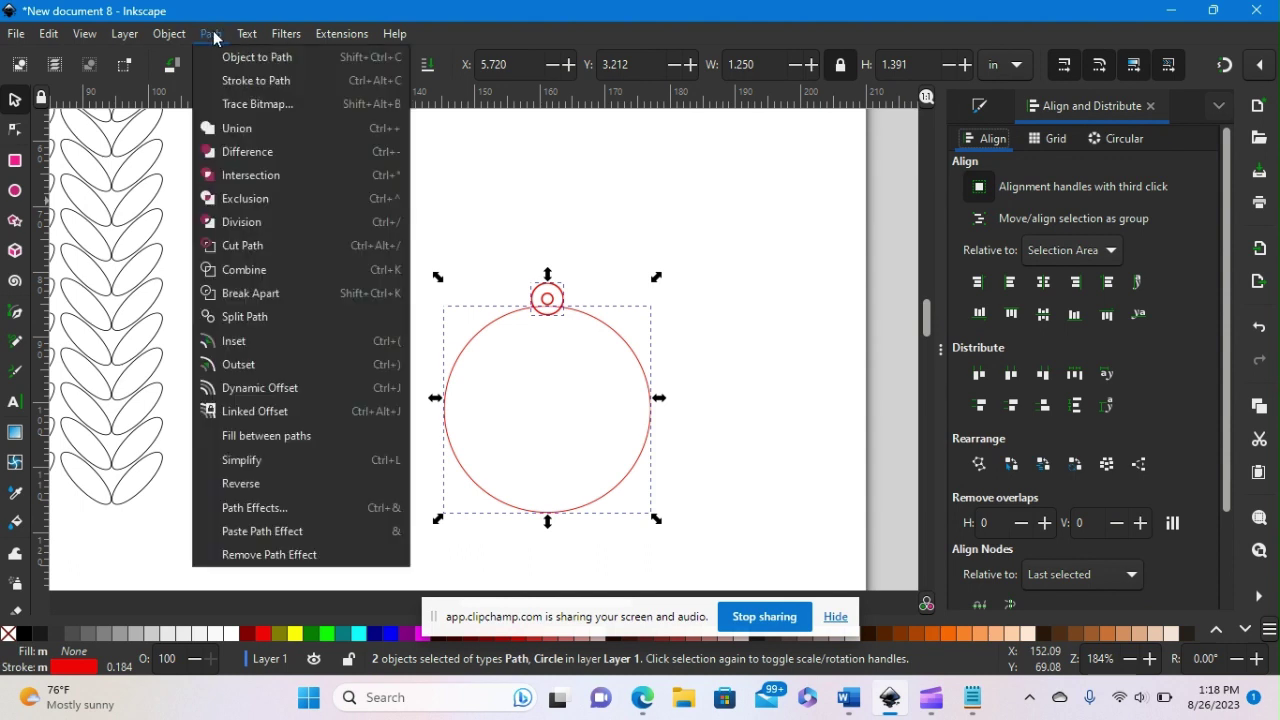
pyautogui.click(239, 129)
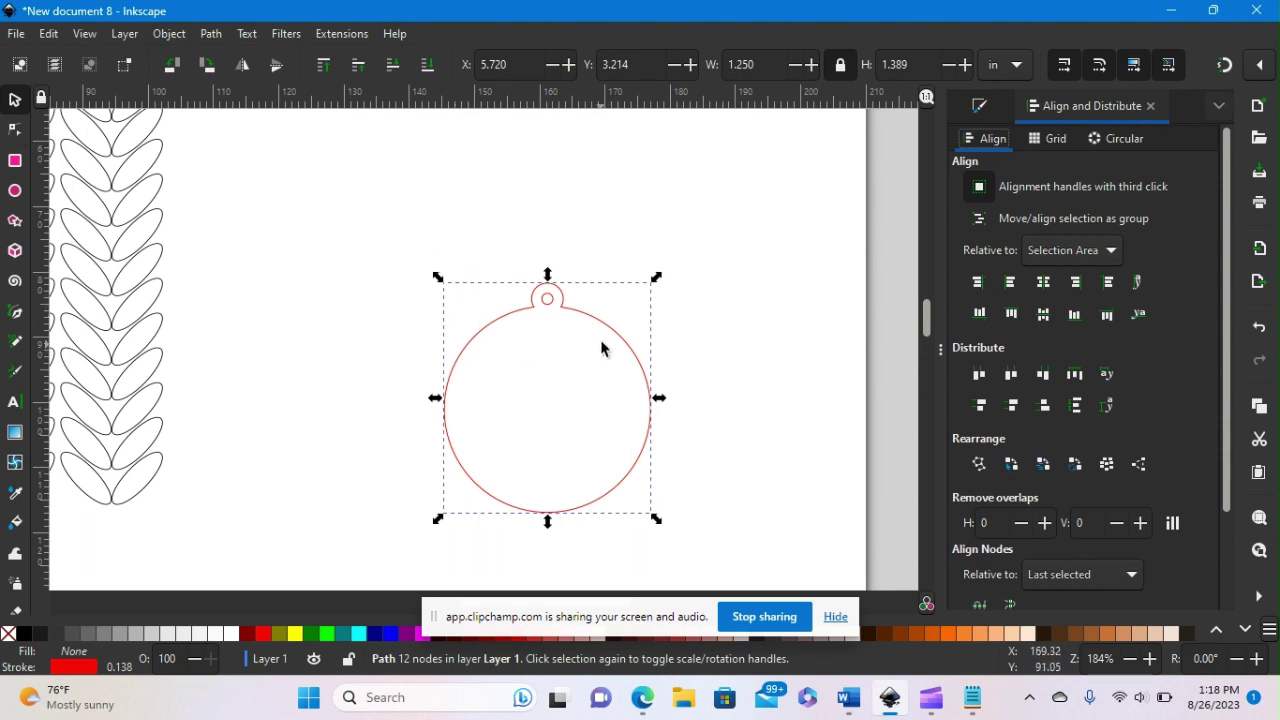
pyautogui.moveTo(556, 306); pyautogui.dragTo(582, 150)
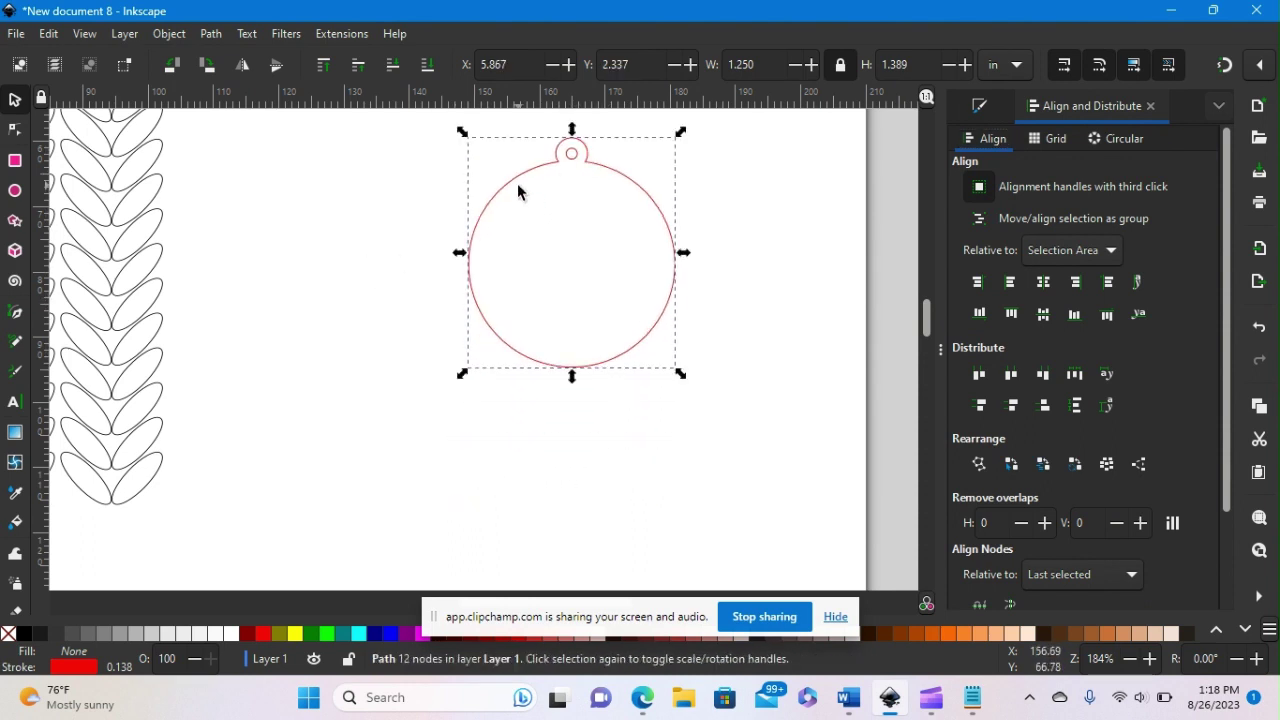
# - Duplicate the ornament outline and drop the copy down and to the right
pyautogui.hotkey('ctrl', 'c')
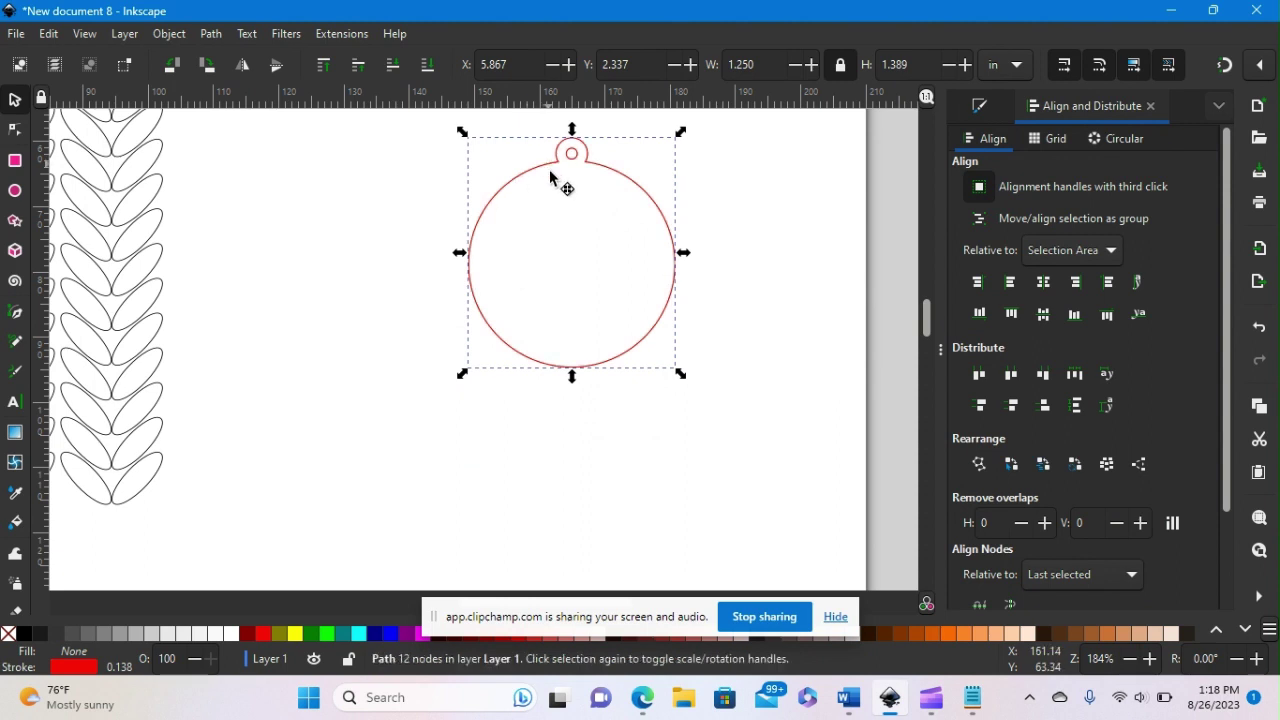
pyautogui.hotkey('ctrl', 'd')
pyautogui.moveTo(563, 186); pyautogui.dragTo(784, 515)
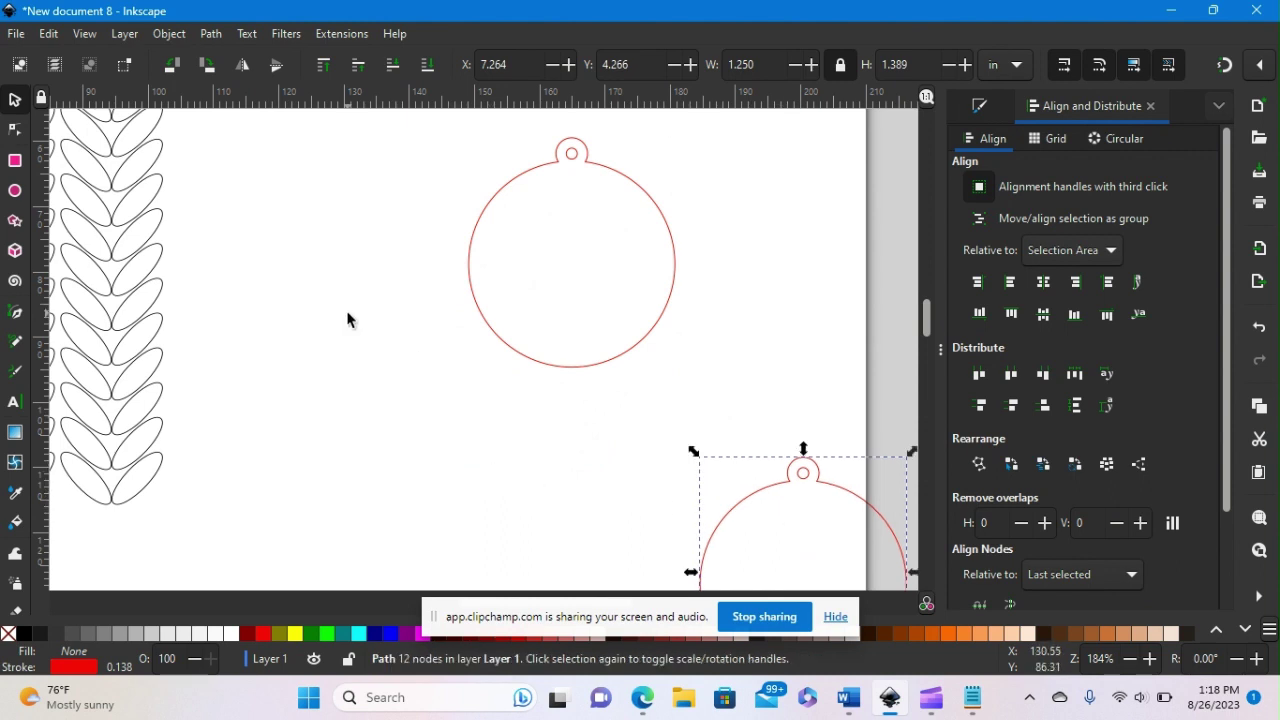
# - Zoom out and rubber-band select the whole leaf pattern
pyautogui.scroll(-2, 336, 265)
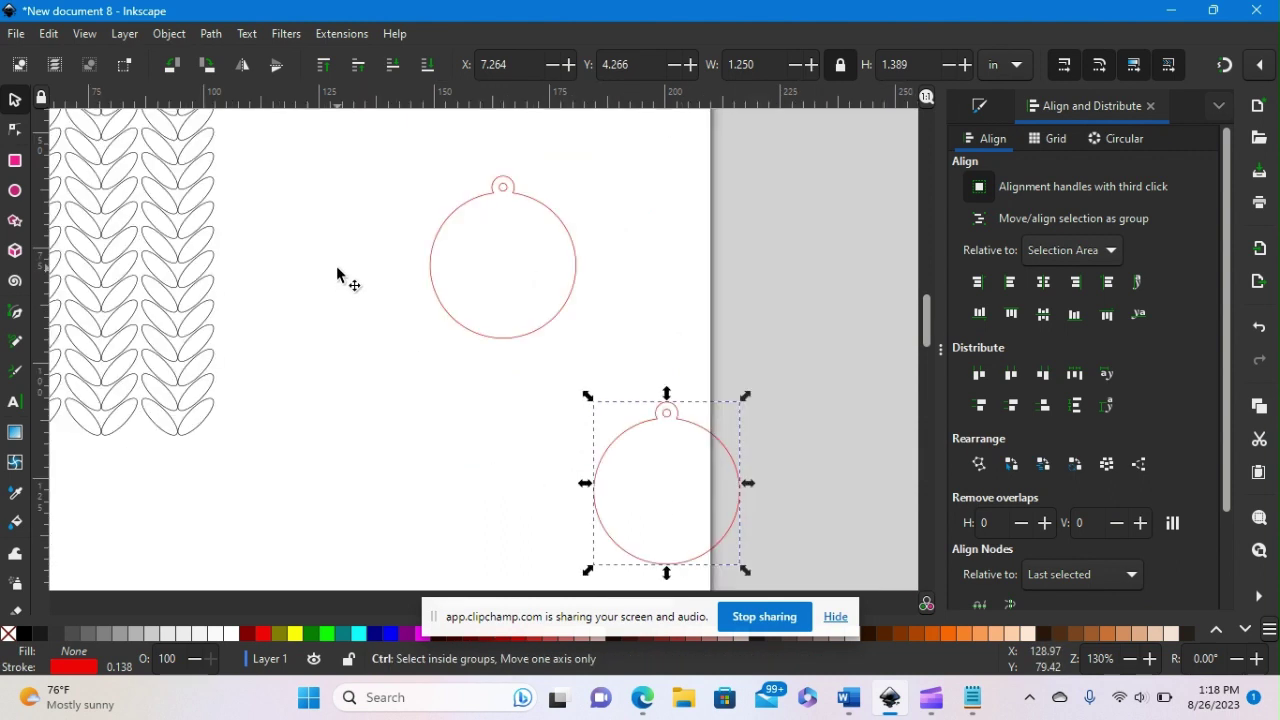
pyautogui.scroll(-1, 376, 266)
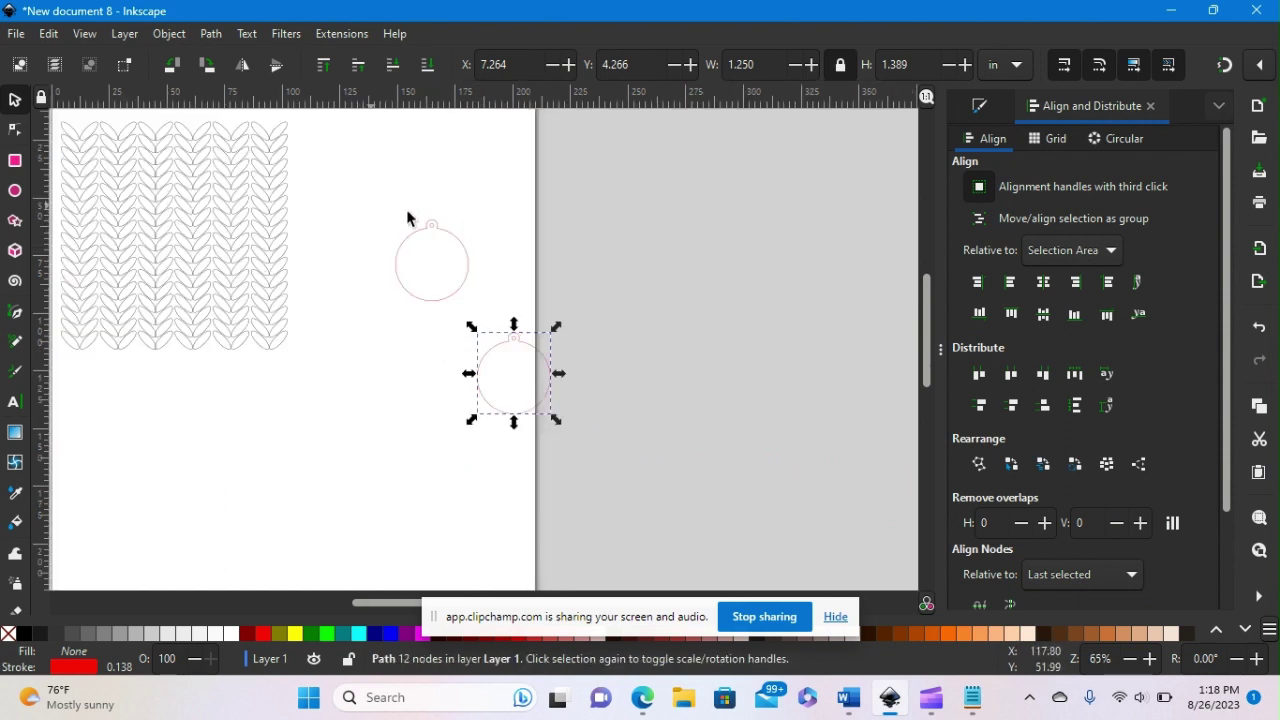
pyautogui.moveTo(438, 231); pyautogui.dragTo(221, 207)
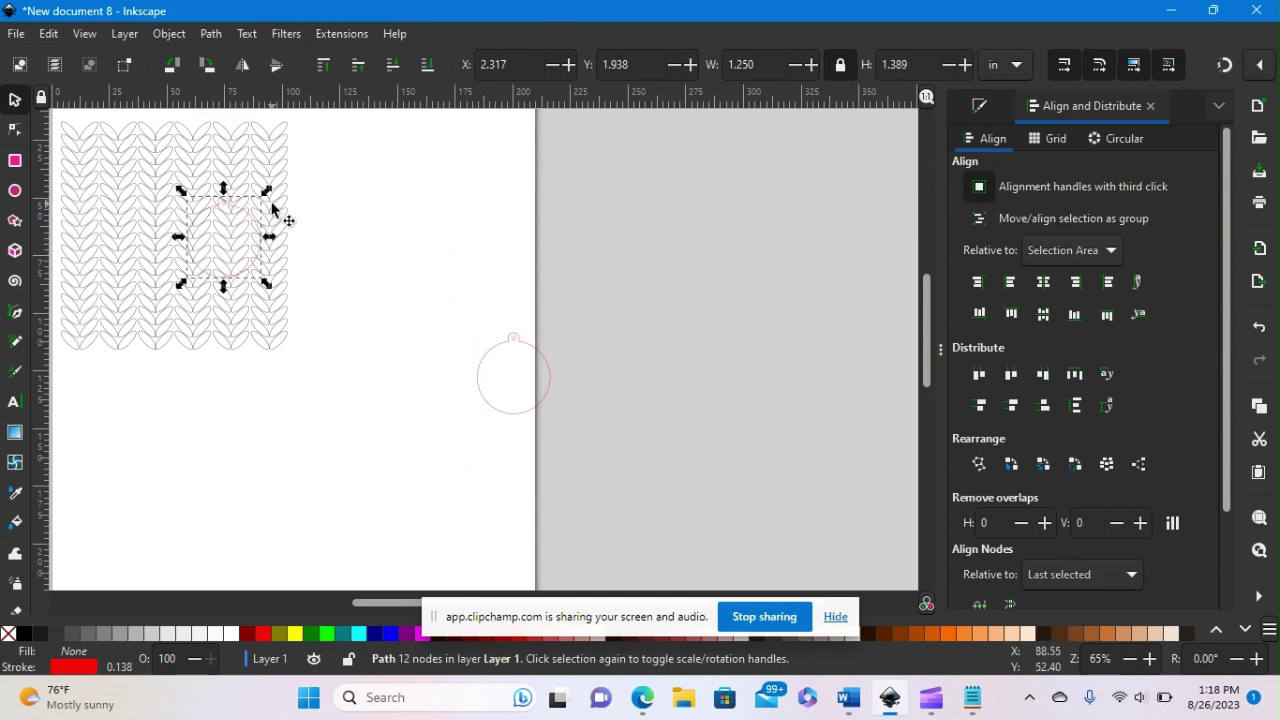
pyautogui.moveTo(240, 210); pyautogui.dragTo(455, 235)
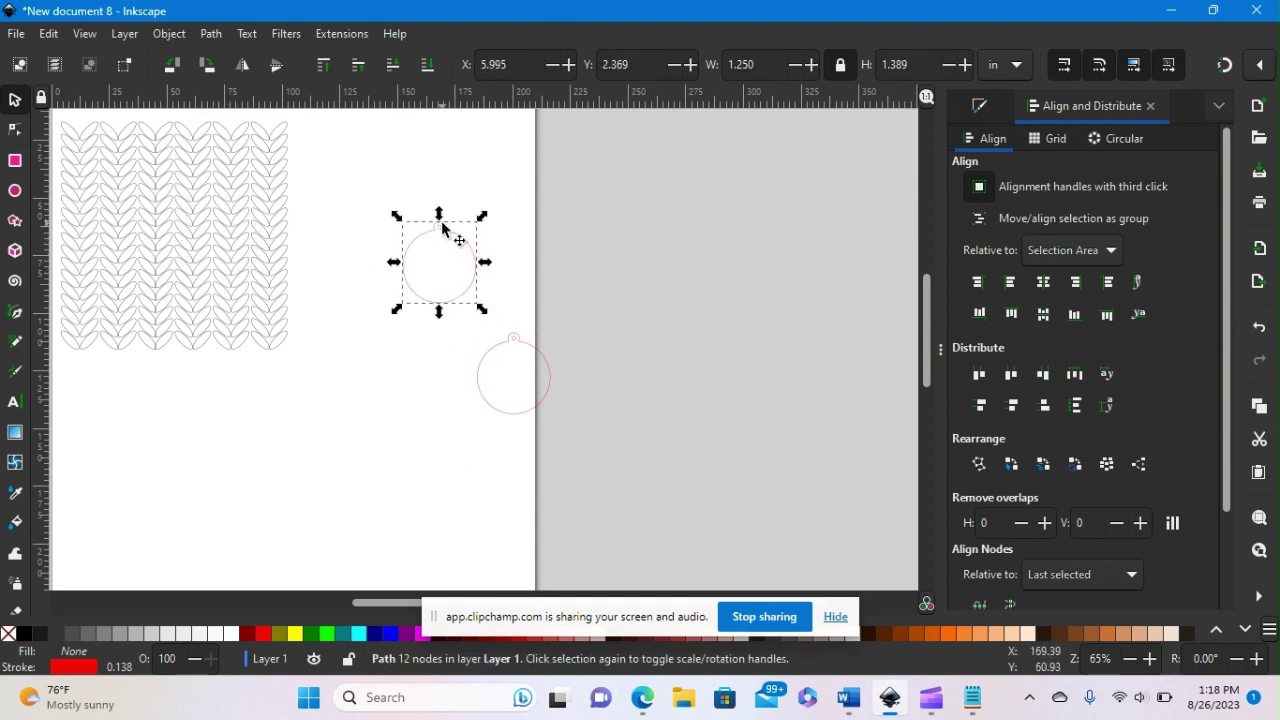
pyautogui.moveTo(334, 392); pyautogui.dragTo(42, 110)
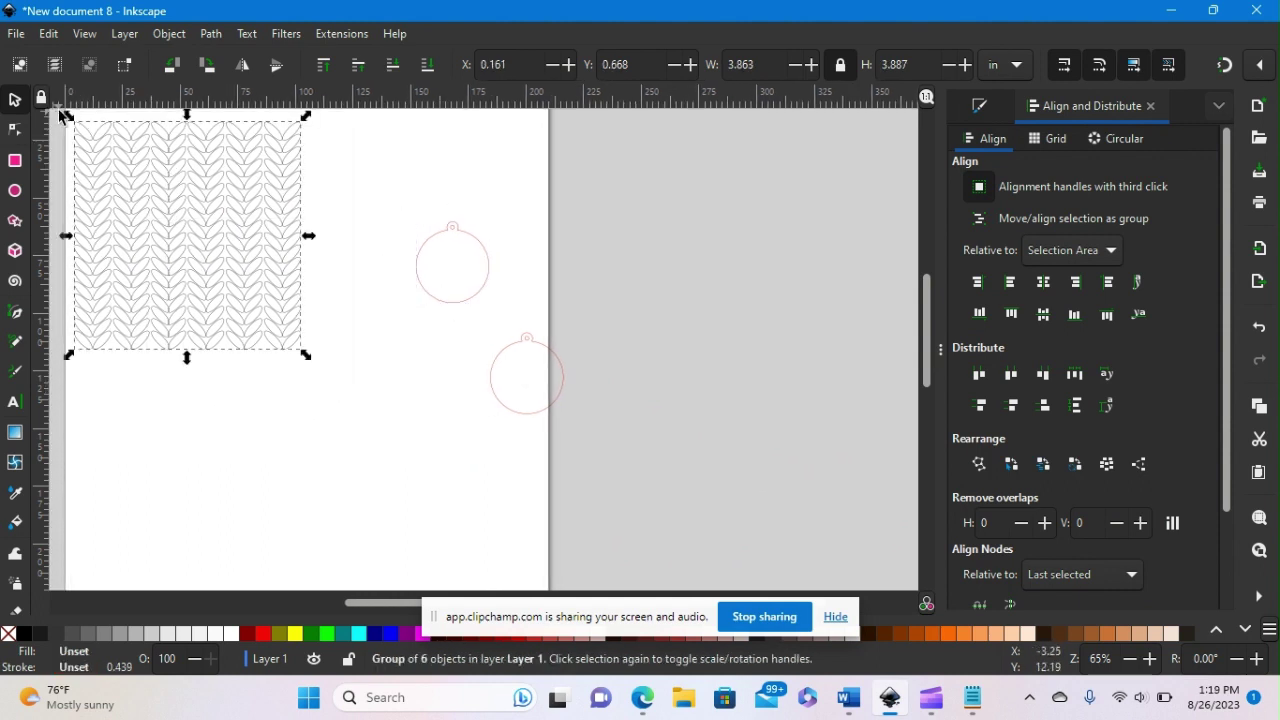
# - Shrink the leaf pattern and move the red circle onto it and back off
pyautogui.moveTo(309, 357); pyautogui.dragTo(235, 283)
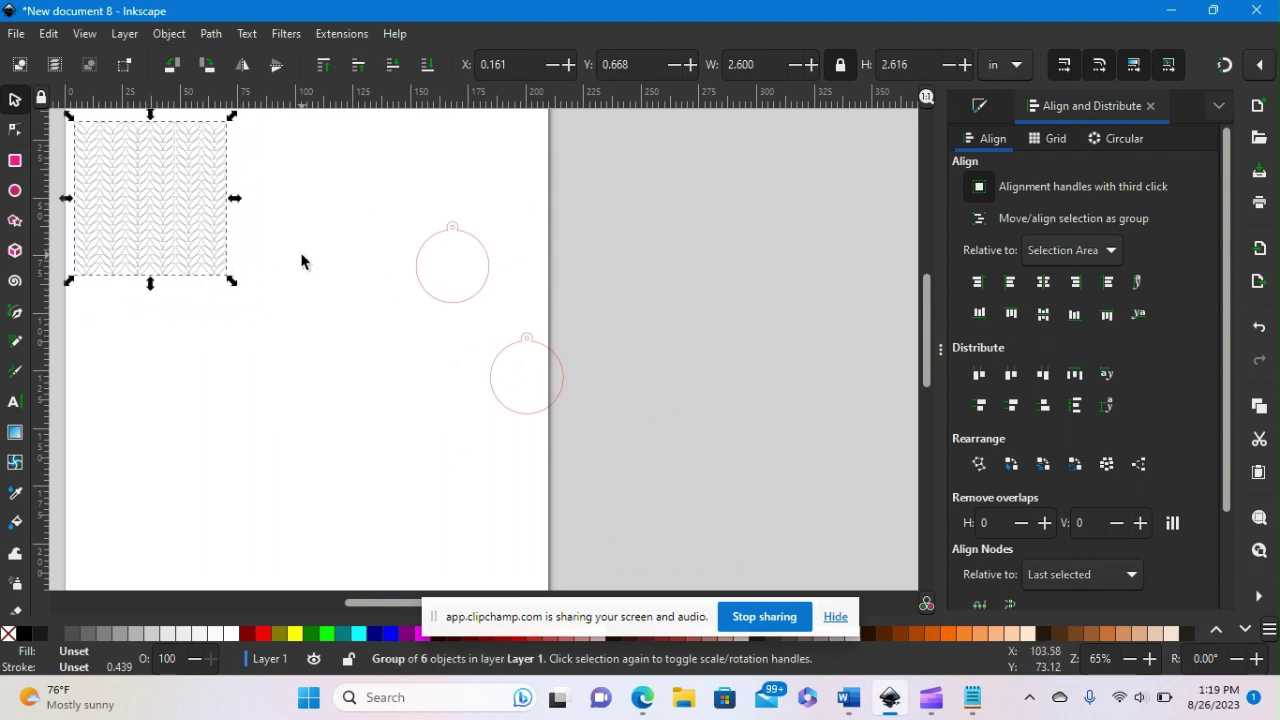
pyautogui.click(396, 250)
pyautogui.moveTo(457, 243); pyautogui.dragTo(170, 182)
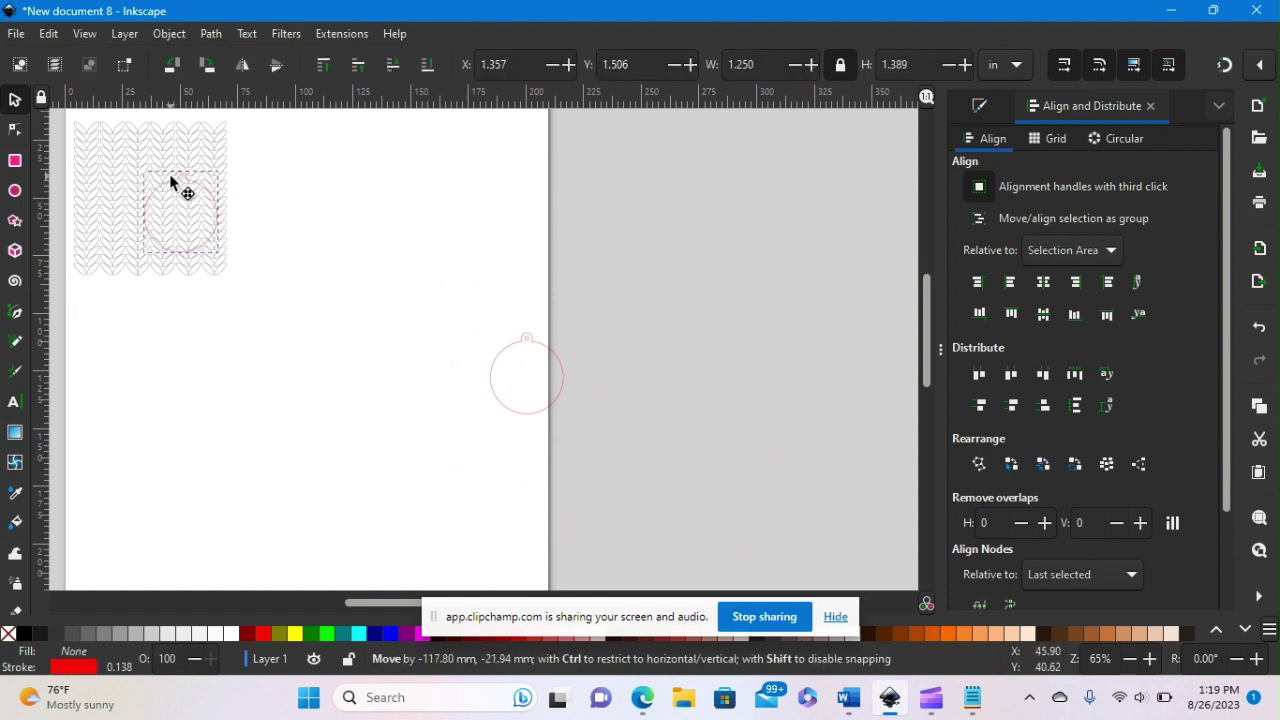
pyautogui.moveTo(170, 182); pyautogui.dragTo(328, 197)
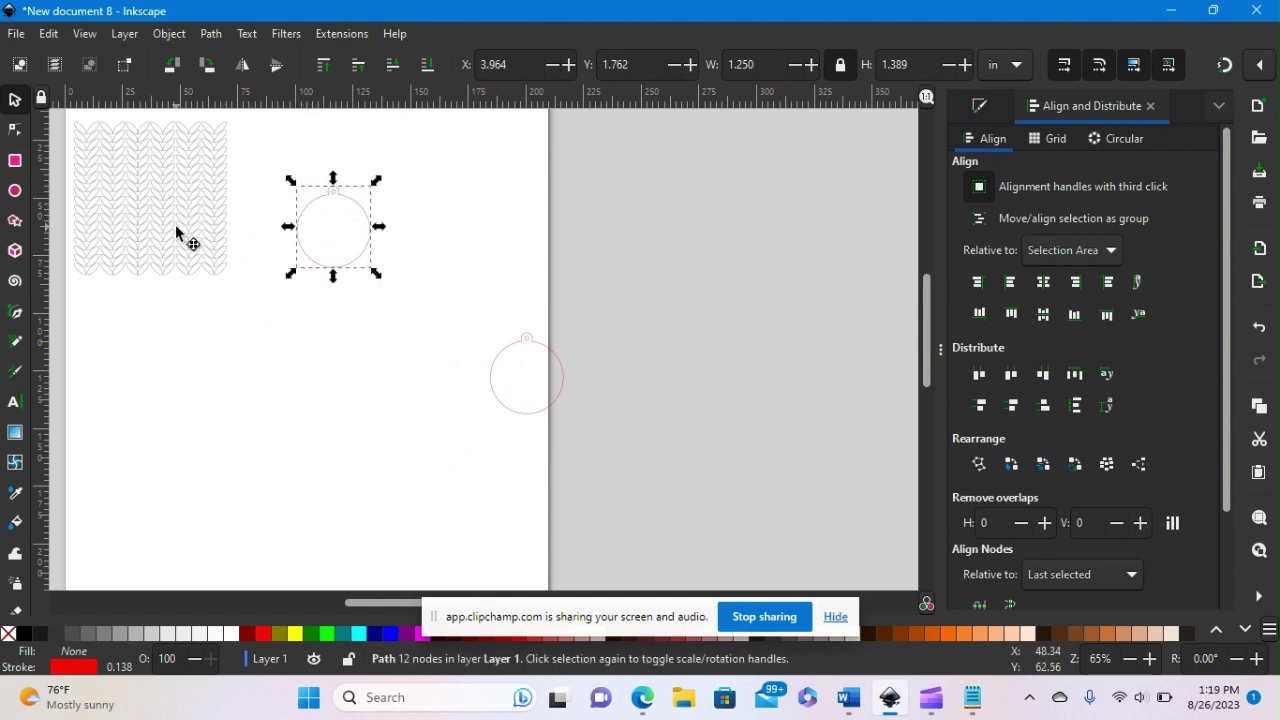
# - Scale the stitch pattern group to 2.296 × 2.310 in and nudge it down to Y 1.387 in
pyautogui.click(176, 232)
pyautogui.moveTo(231, 280); pyautogui.dragTo(217, 272)
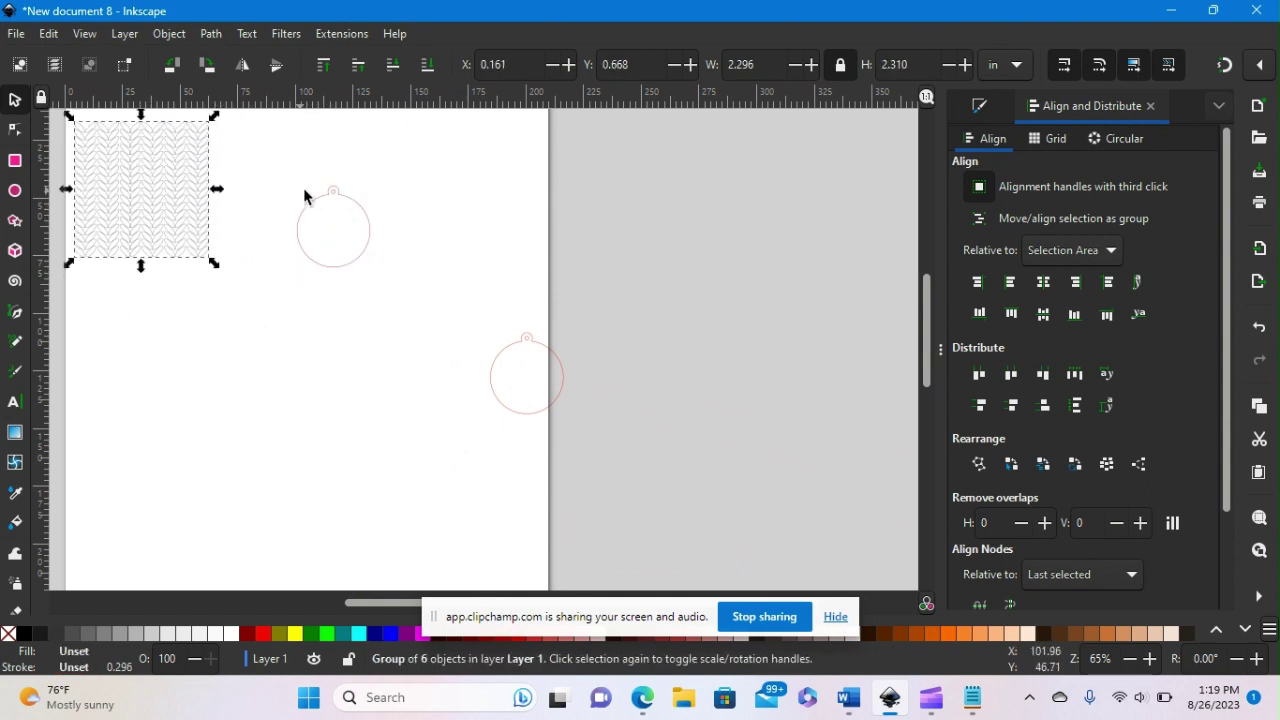
pyautogui.moveTo(323, 190)
pyautogui.mouseDown()
pyautogui.moveTo(156, 178)
pyautogui.moveTo(331, 194)
pyautogui.mouseUp()
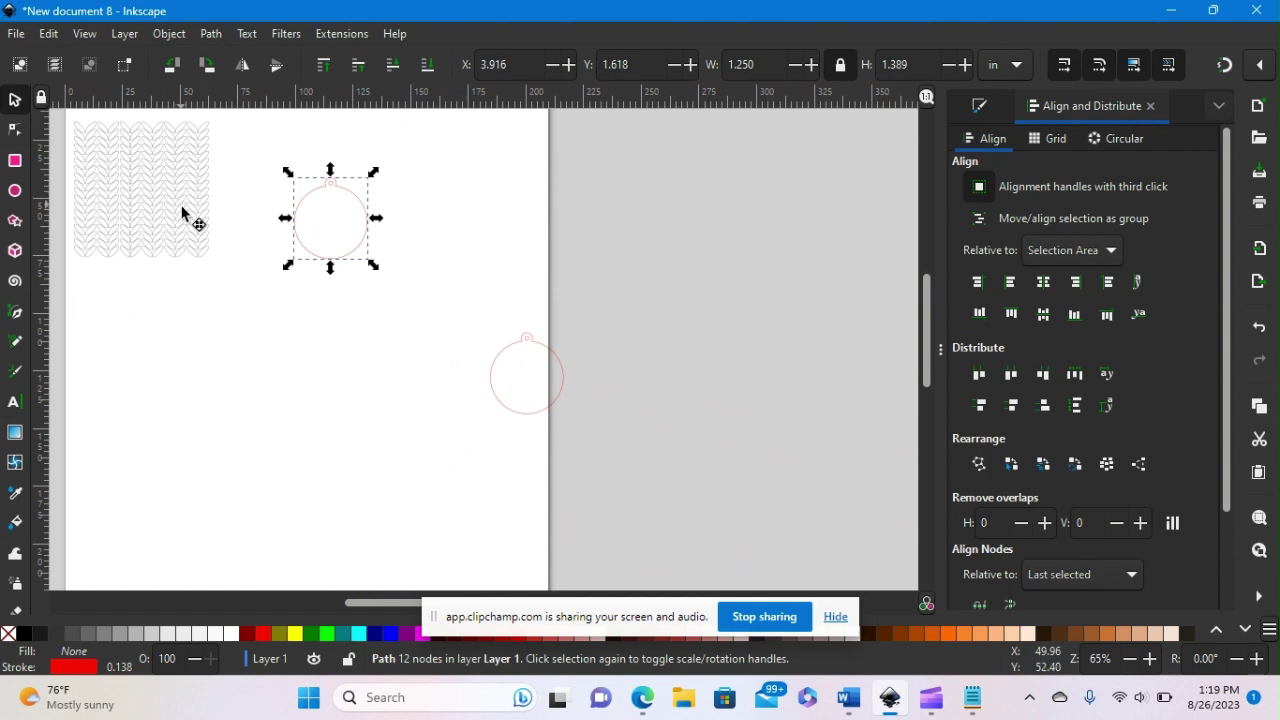
pyautogui.moveTo(183, 222); pyautogui.dragTo(187, 255)
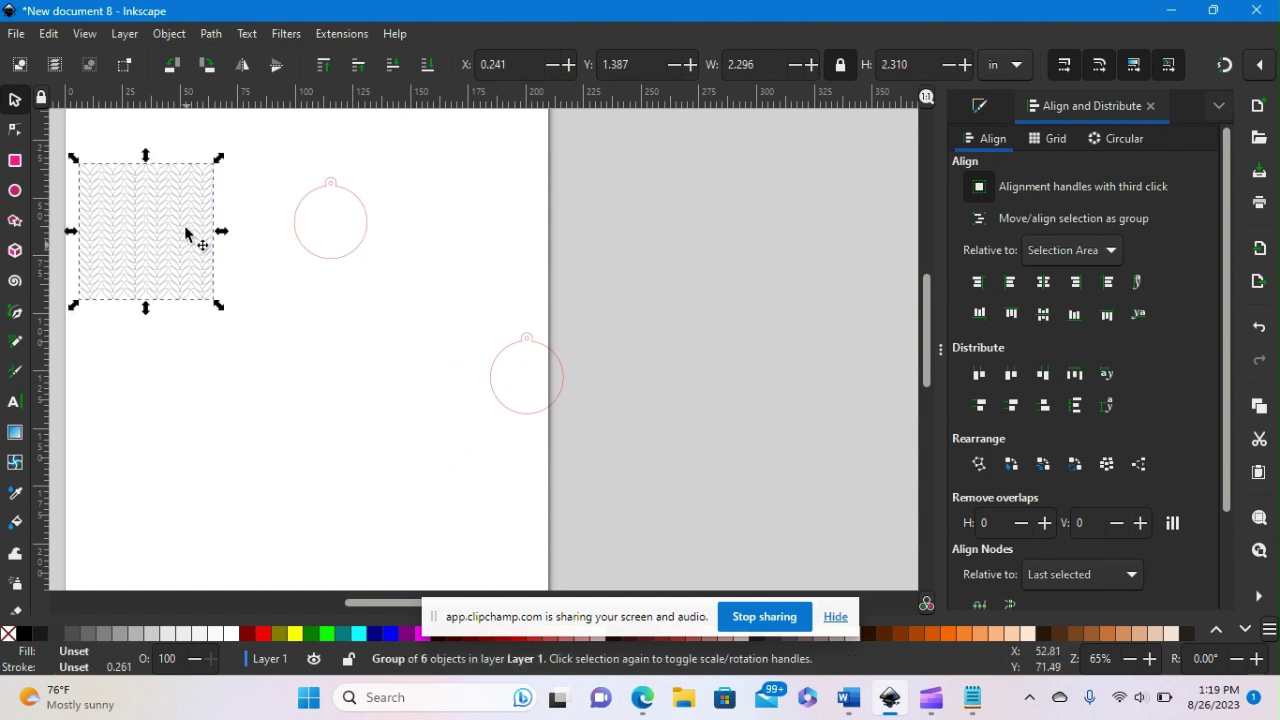
pyautogui.click(226, 320)
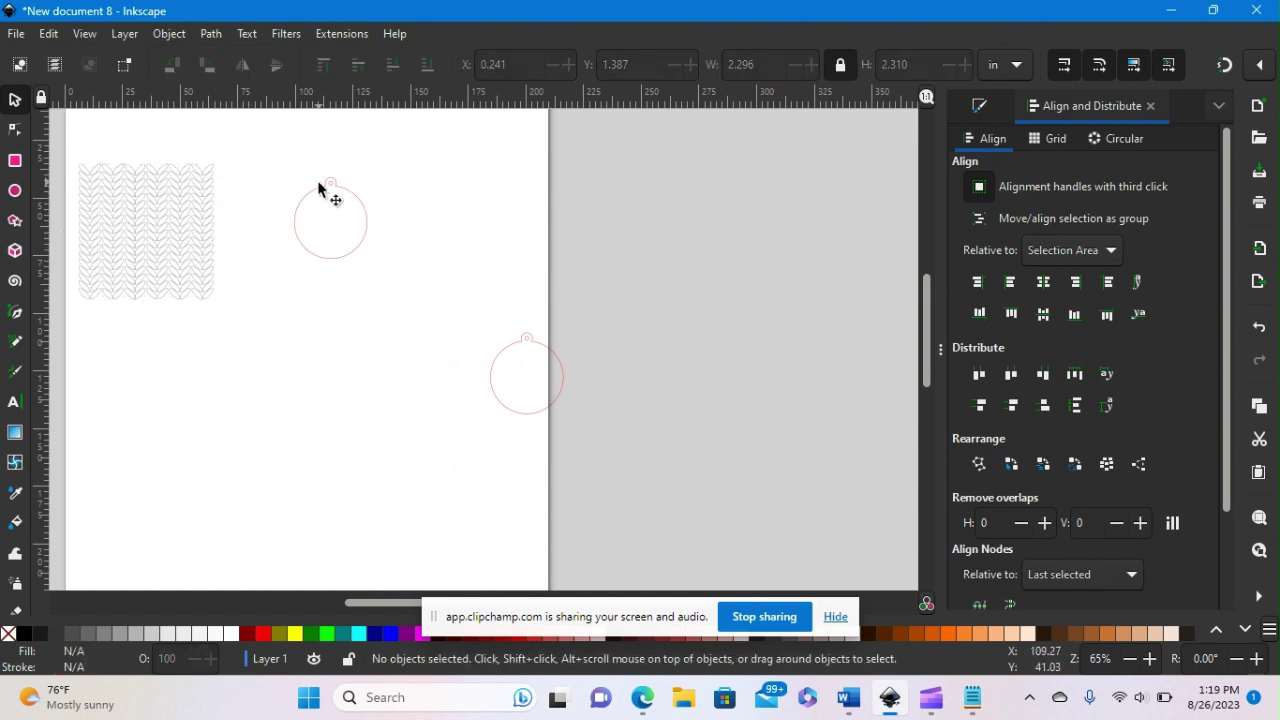
# - Move the upper red circle to sit just above the lower circle
pyautogui.moveTo(326, 176); pyautogui.dragTo(527, 226)
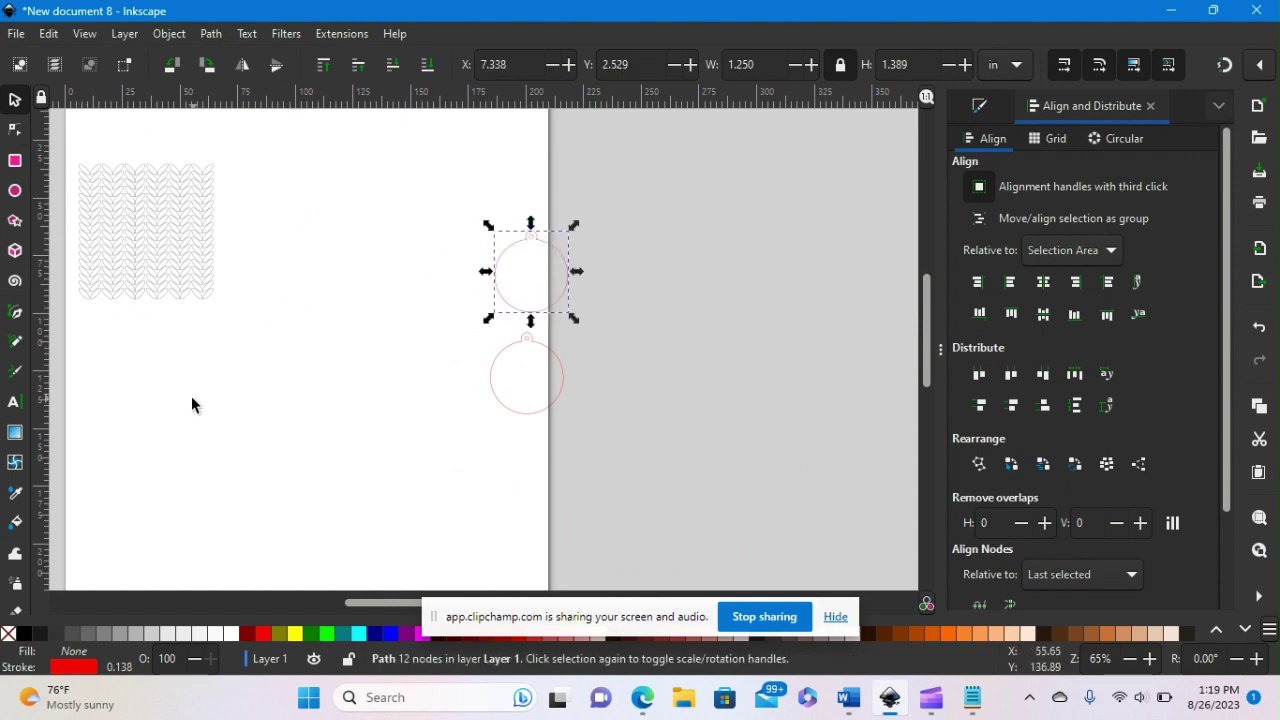
pyautogui.hscroll(-2, 182, 397)
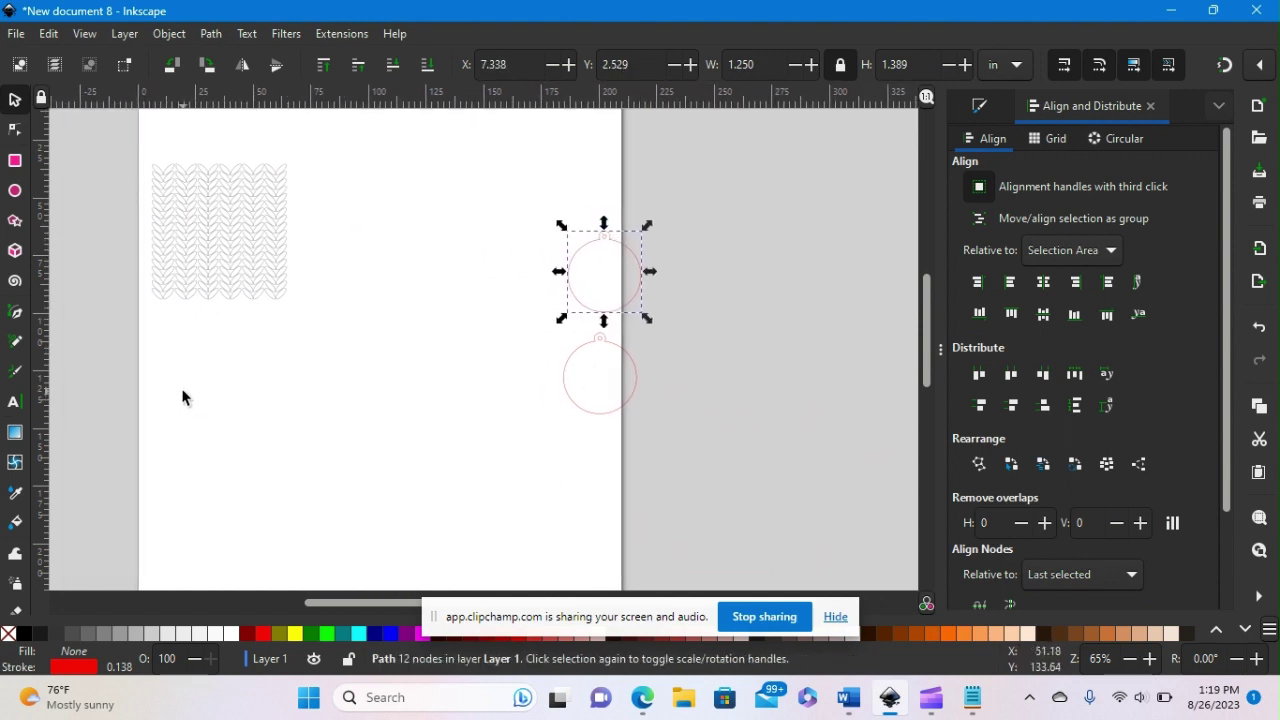
pyautogui.scroll(2, 182, 397)
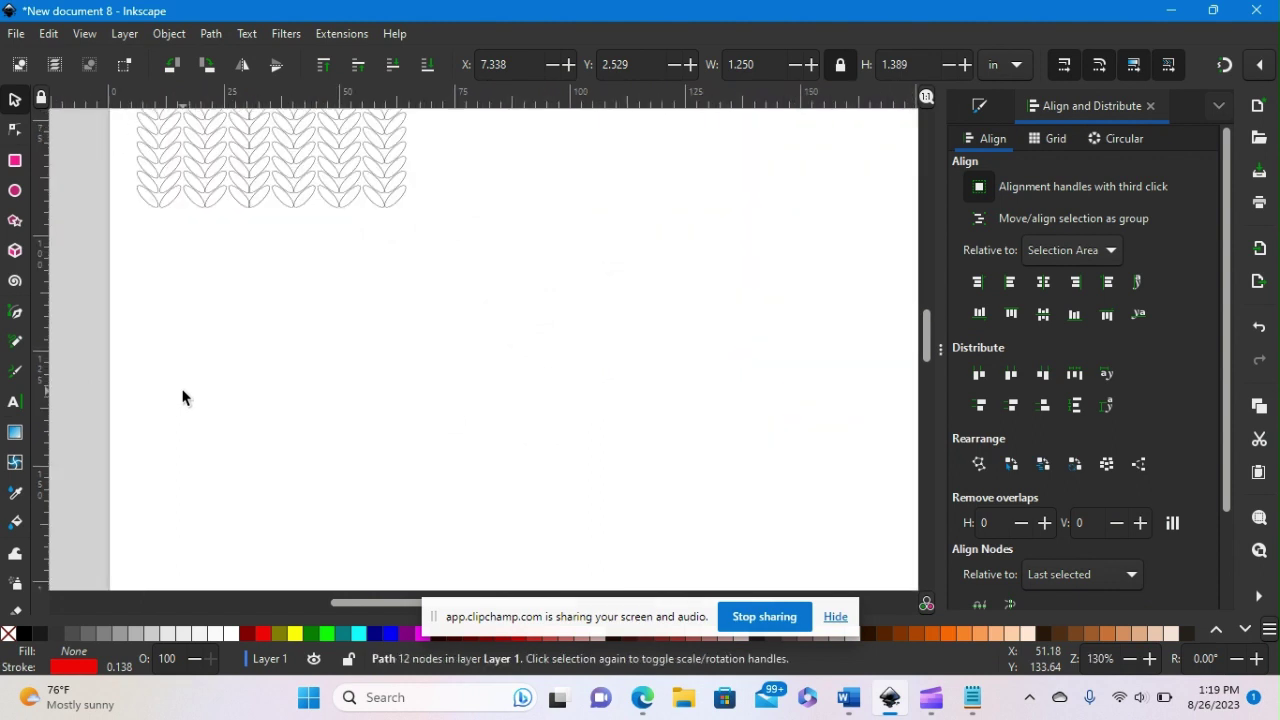
pyautogui.hscroll(-1, 182, 397)
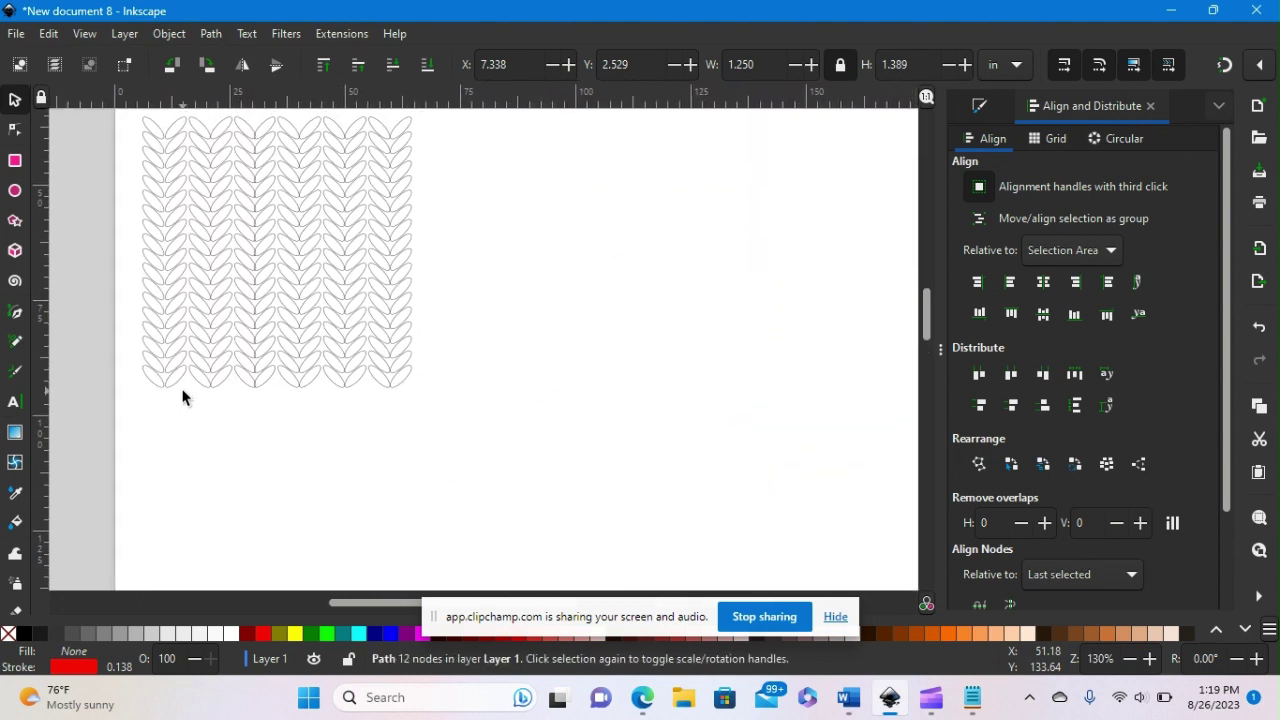
pyautogui.scroll(2, 182, 397)
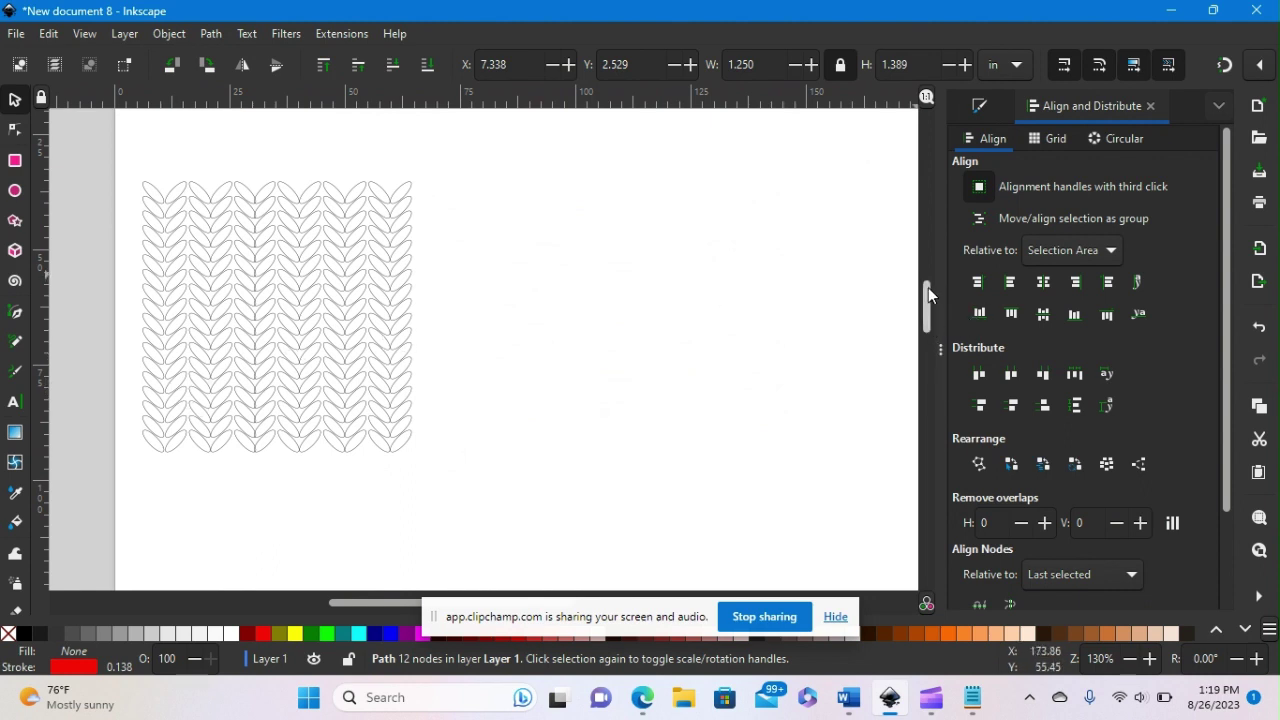
# - Zoom in and select the six-column stitch pattern group (2.296 × 2.310 in)
pyautogui.moveTo(925, 314); pyautogui.dragTo(927, 309)
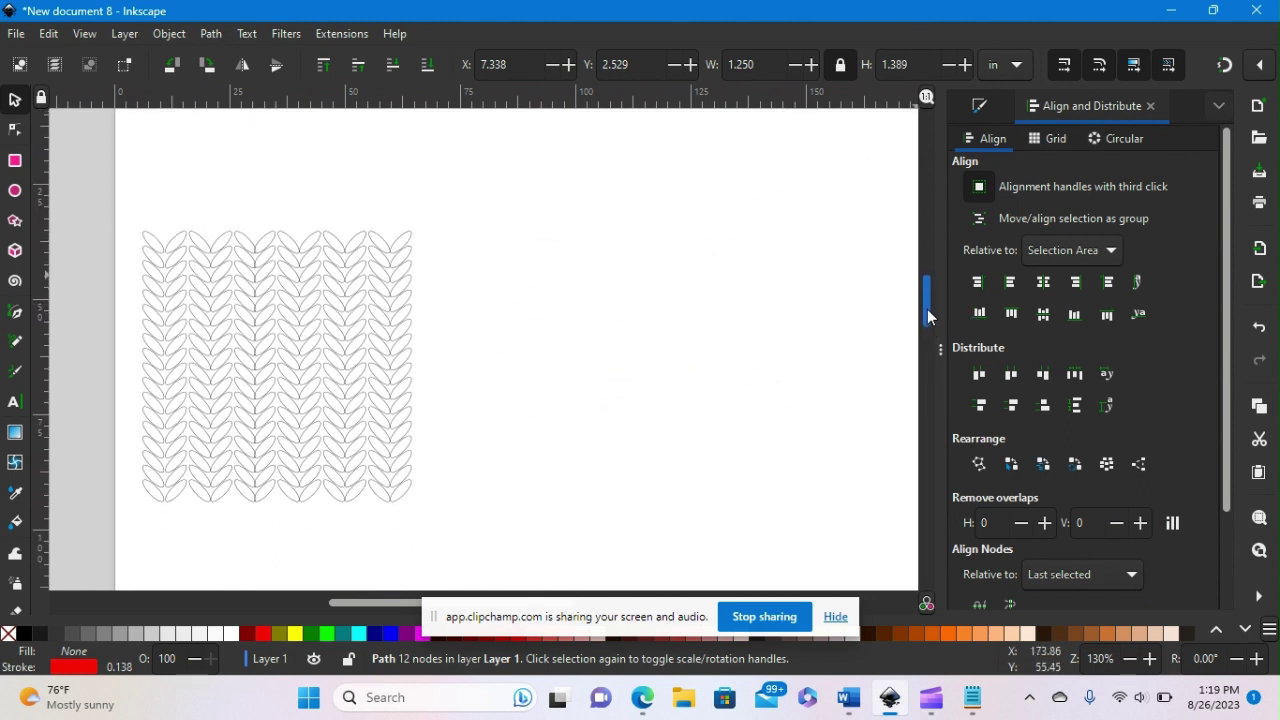
pyautogui.moveTo(389, 606); pyautogui.dragTo(374, 605)
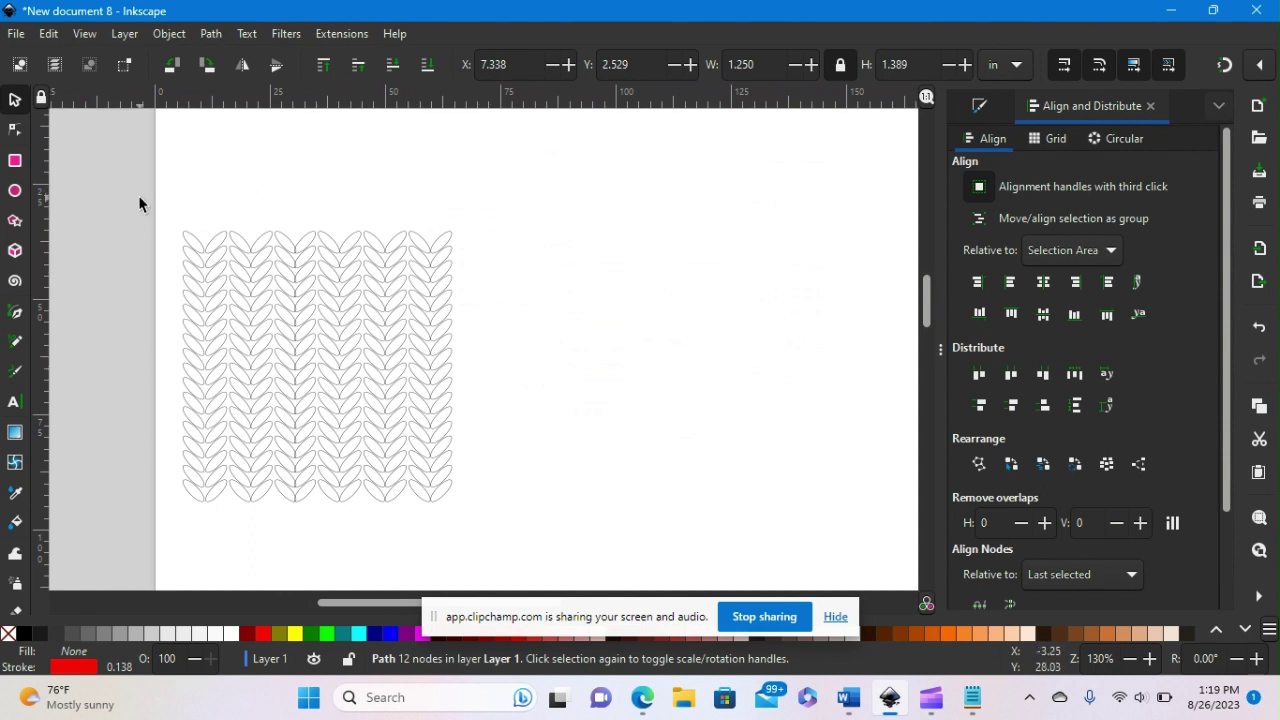
pyautogui.moveTo(139, 203); pyautogui.dragTo(512, 545)
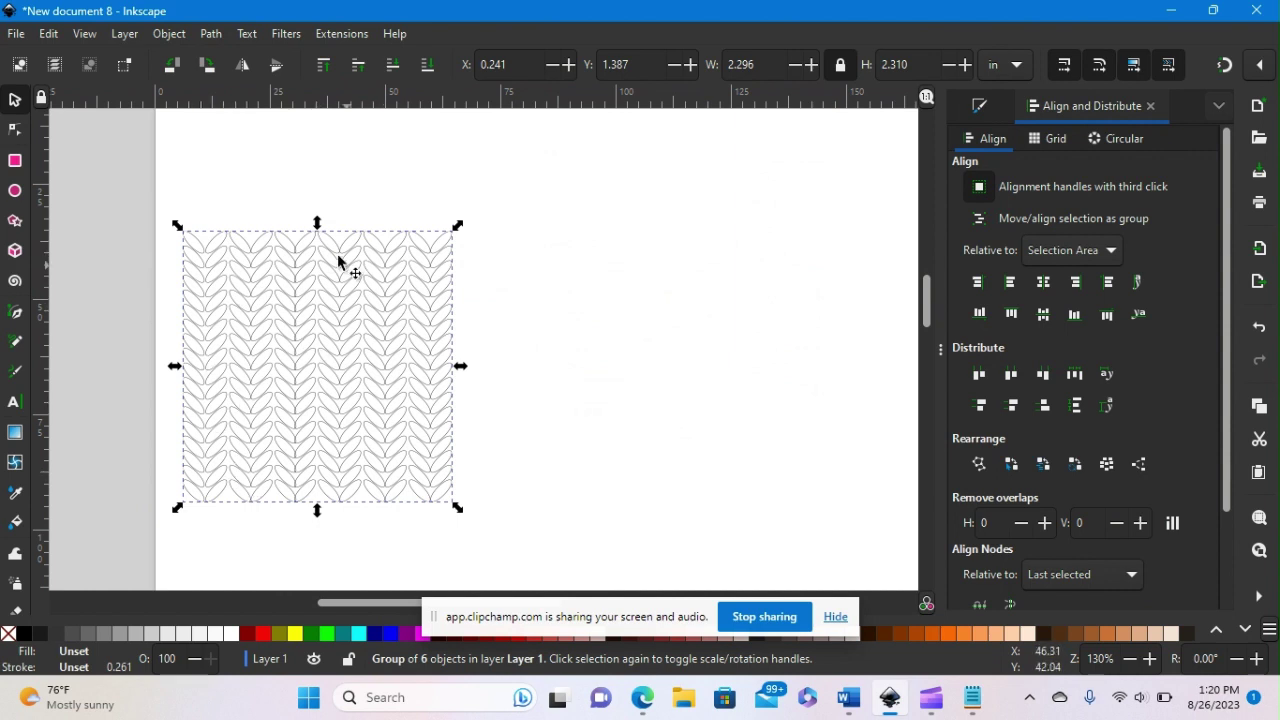
pyautogui.click(170, 36)
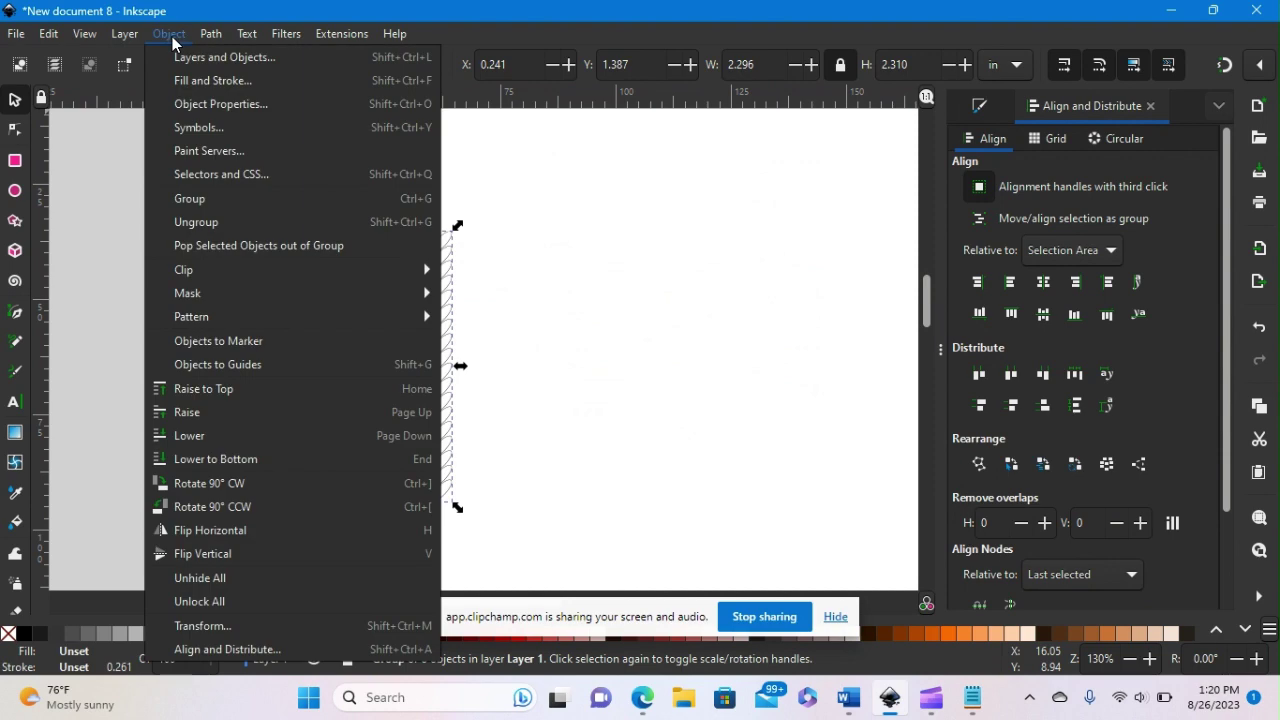
# - Ungroup the stitch pattern repeatedly down to its 216 individual leaf ellipses
pyautogui.click(604, 267)
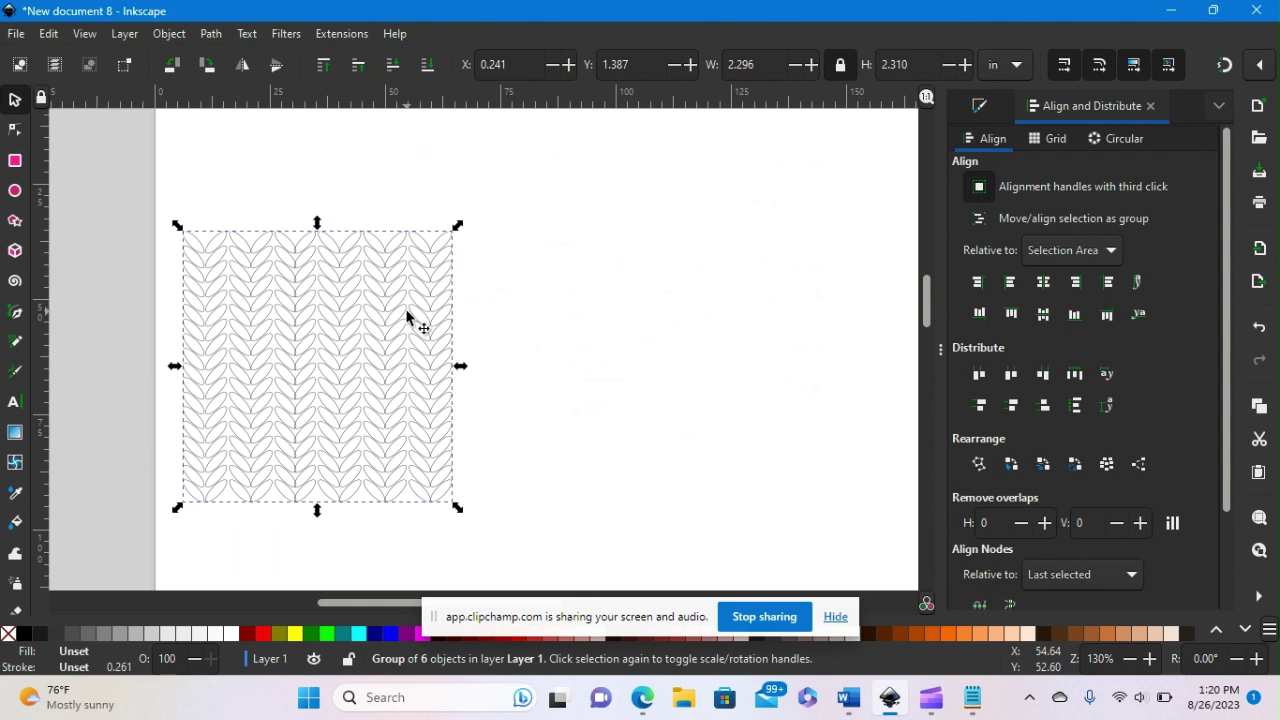
pyautogui.press('ctrl')
pyautogui.hotkey('ctrl', 'shift', 'g')
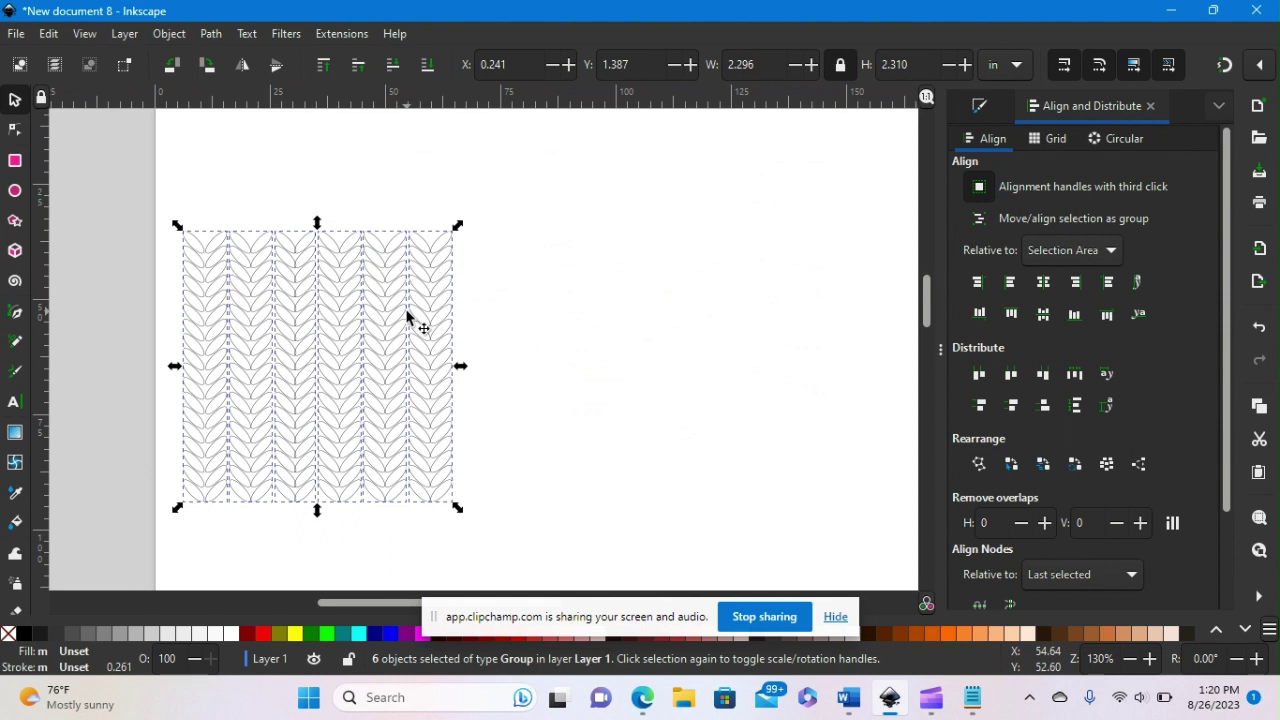
pyautogui.hotkey('ctrl', 'd')
pyautogui.press('h')
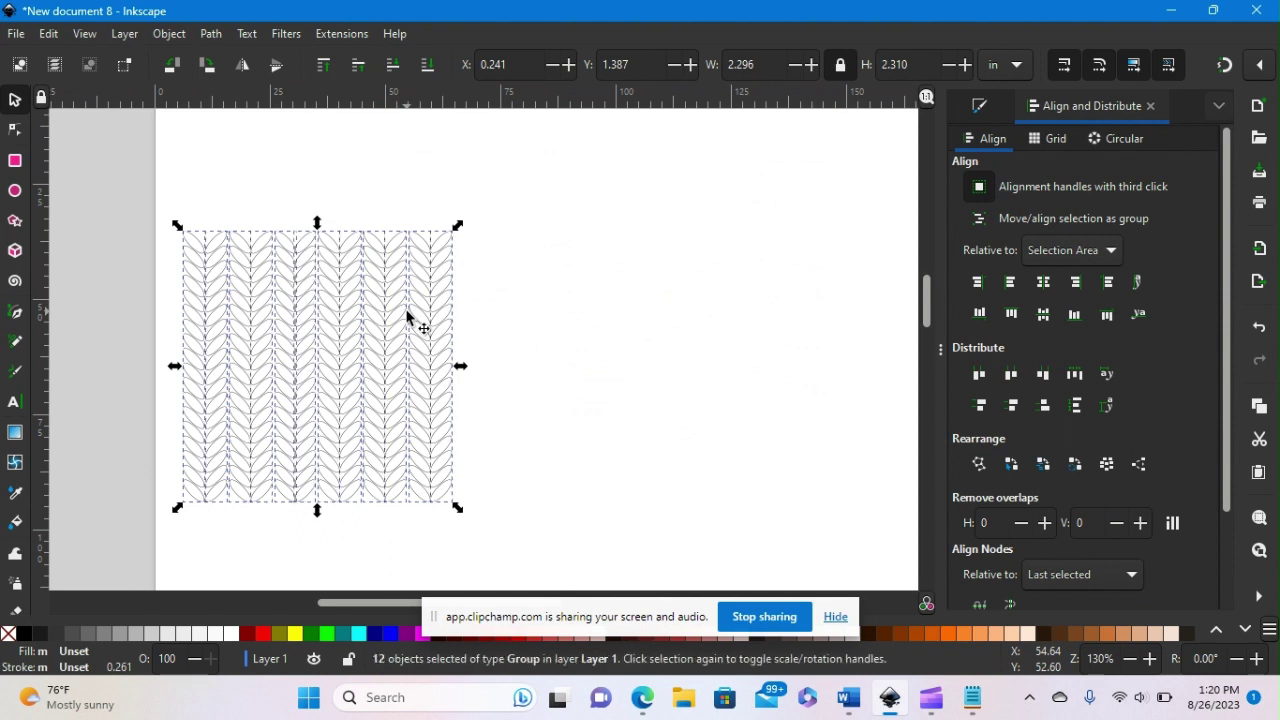
pyautogui.press('ctrl')
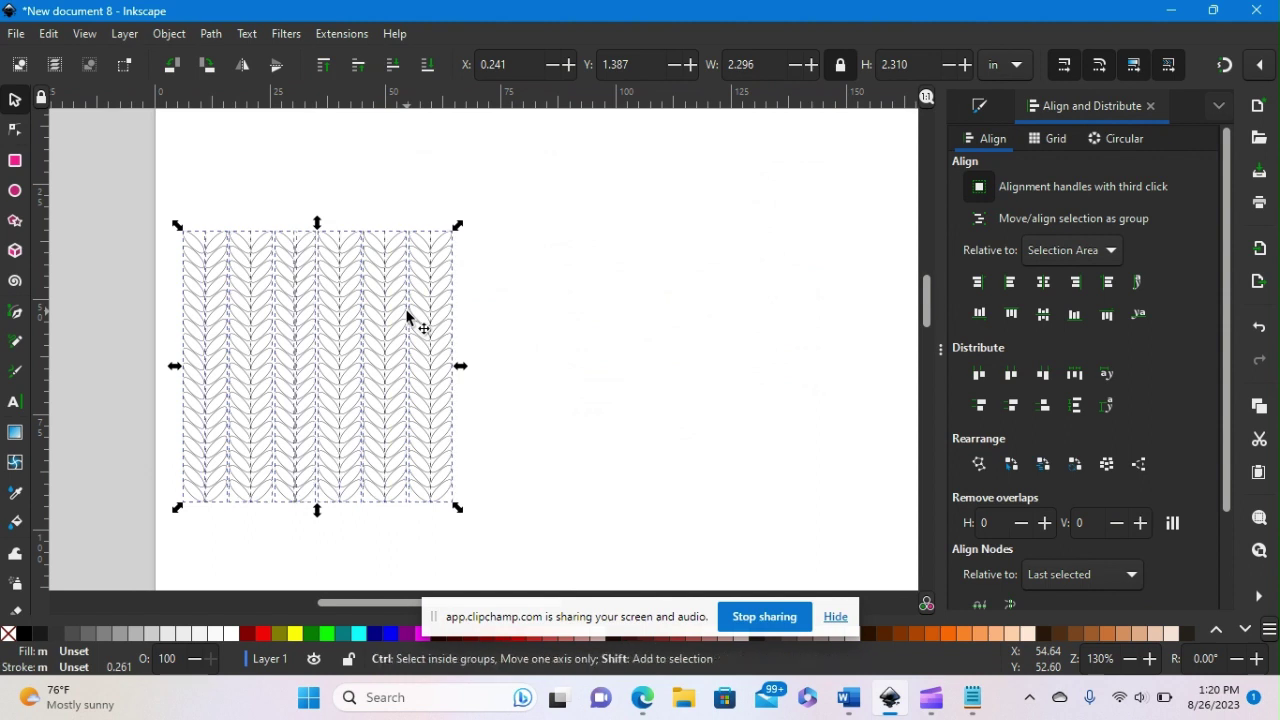
pyautogui.hotkey('ctrl', 'shift', 'g')
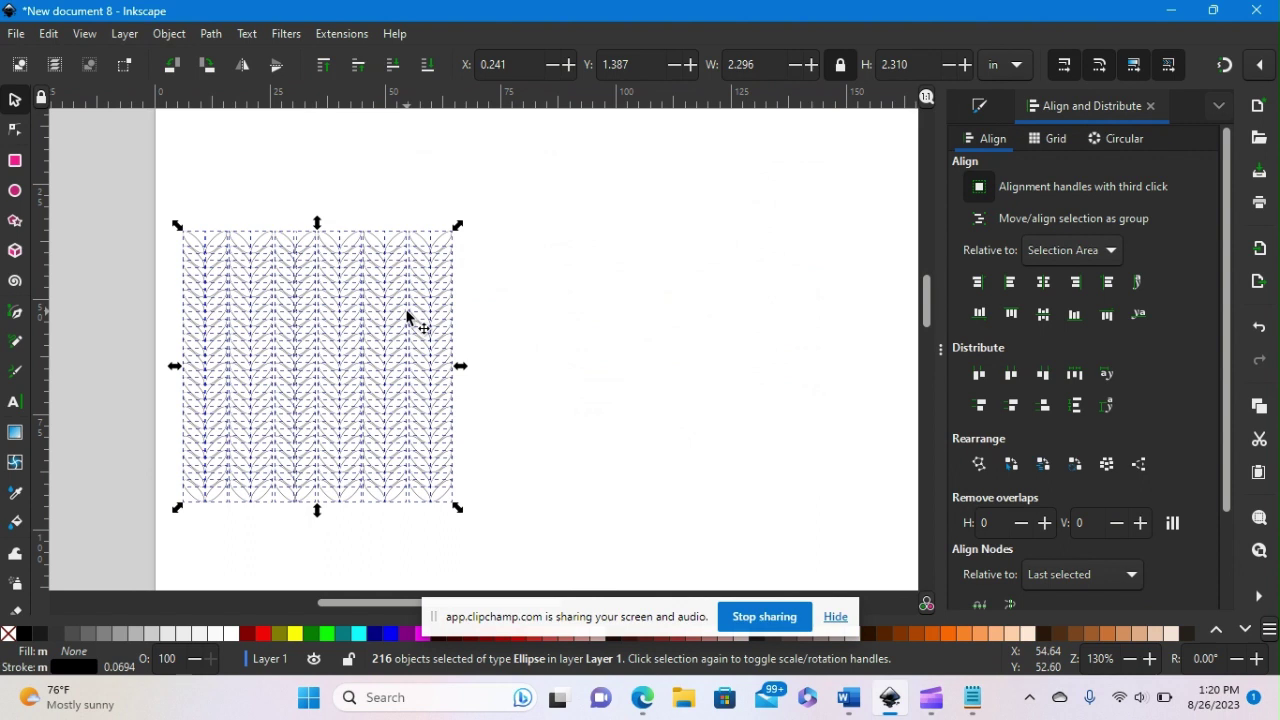
pyautogui.hotkey('ctrl', 'shift', 'g')
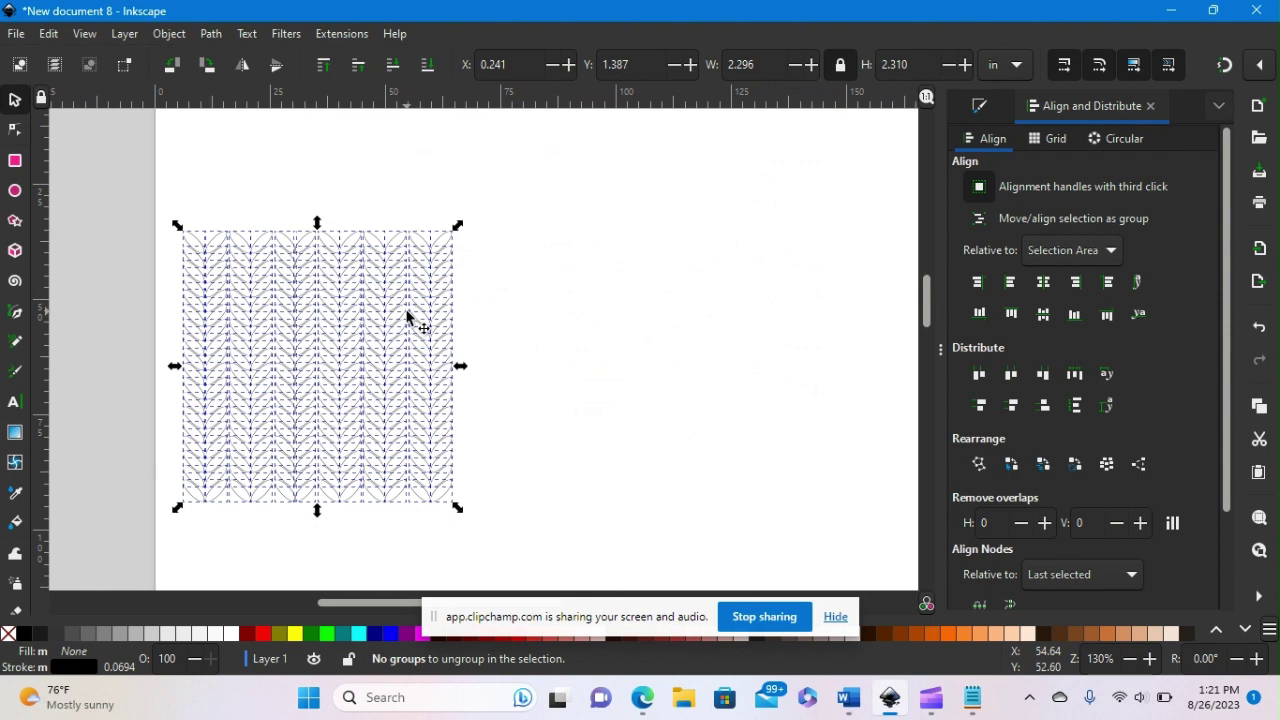
# - Pull one leaf ellipse aside to inspect it, then select all the leaf ellipses
pyautogui.click(500, 292)
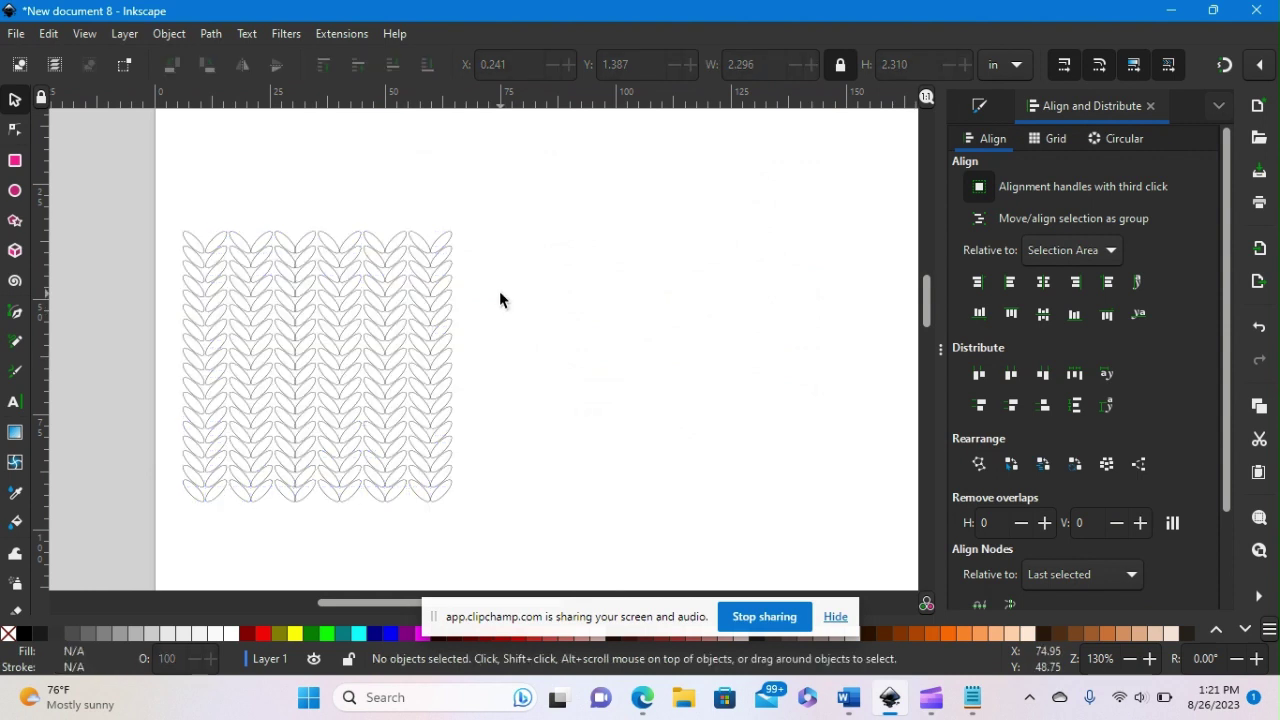
pyautogui.click(438, 243)
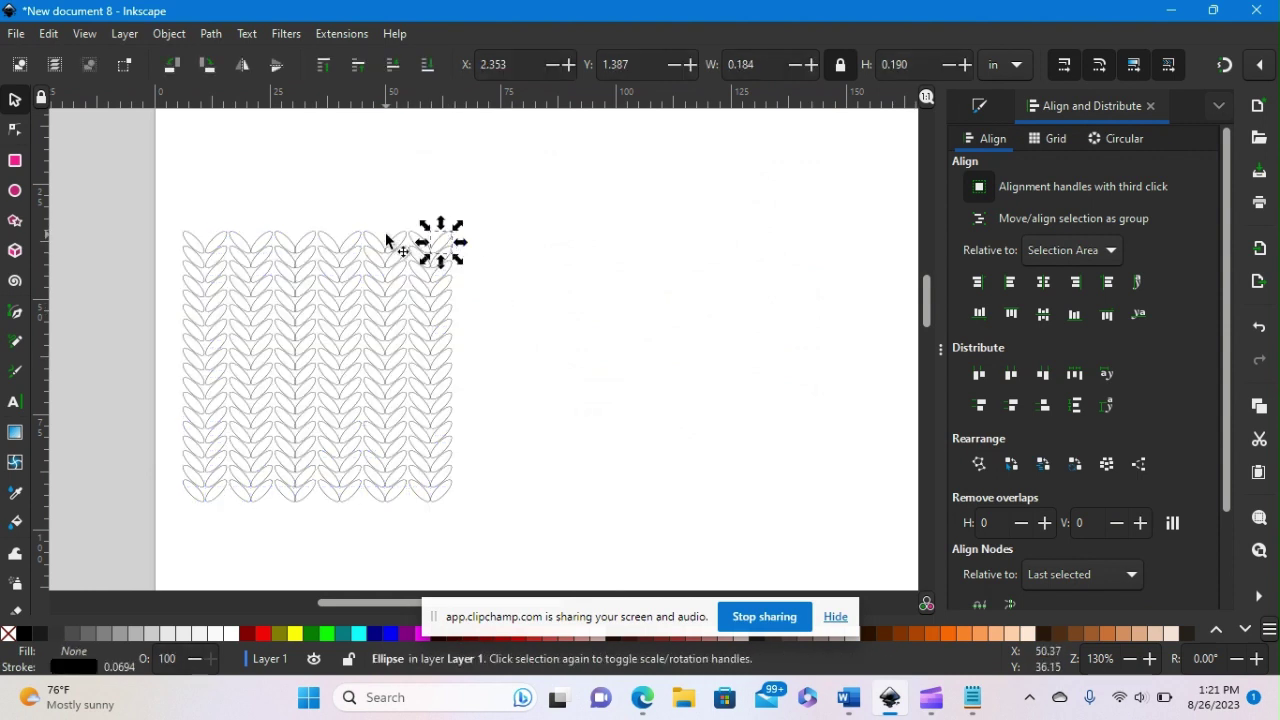
pyautogui.moveTo(438, 243); pyautogui.dragTo(360, 259)
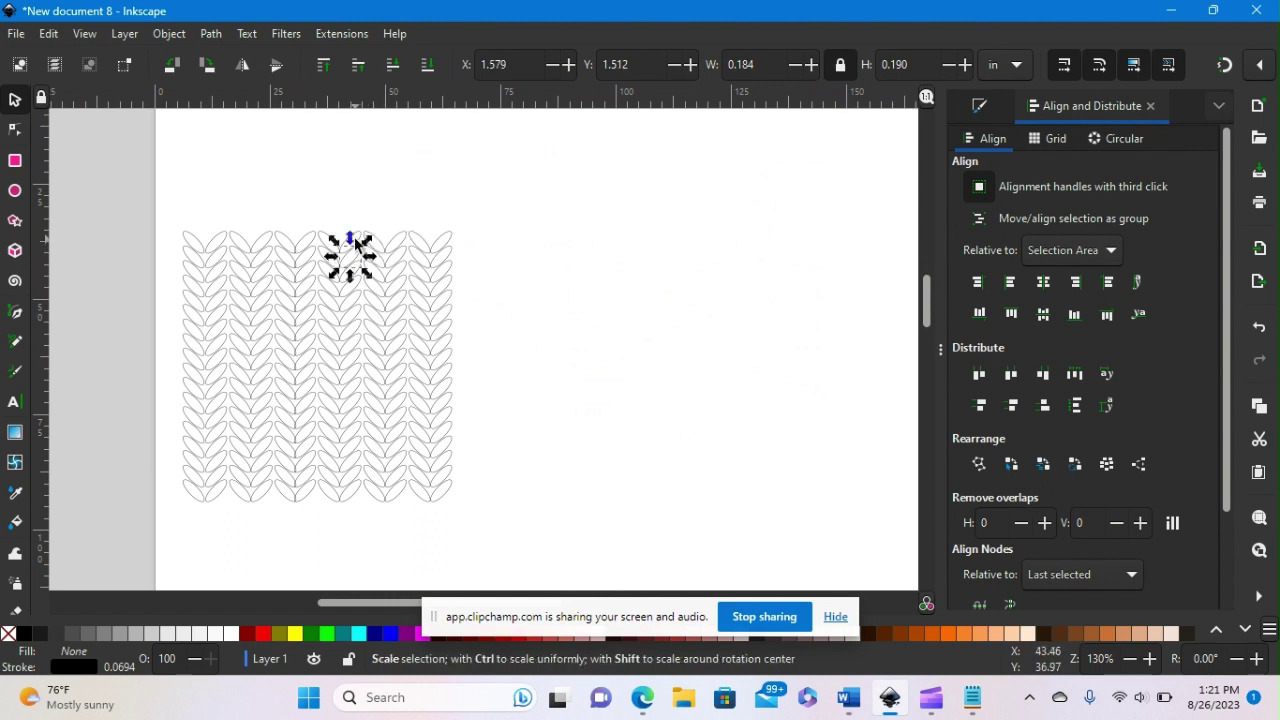
pyautogui.click(360, 206)
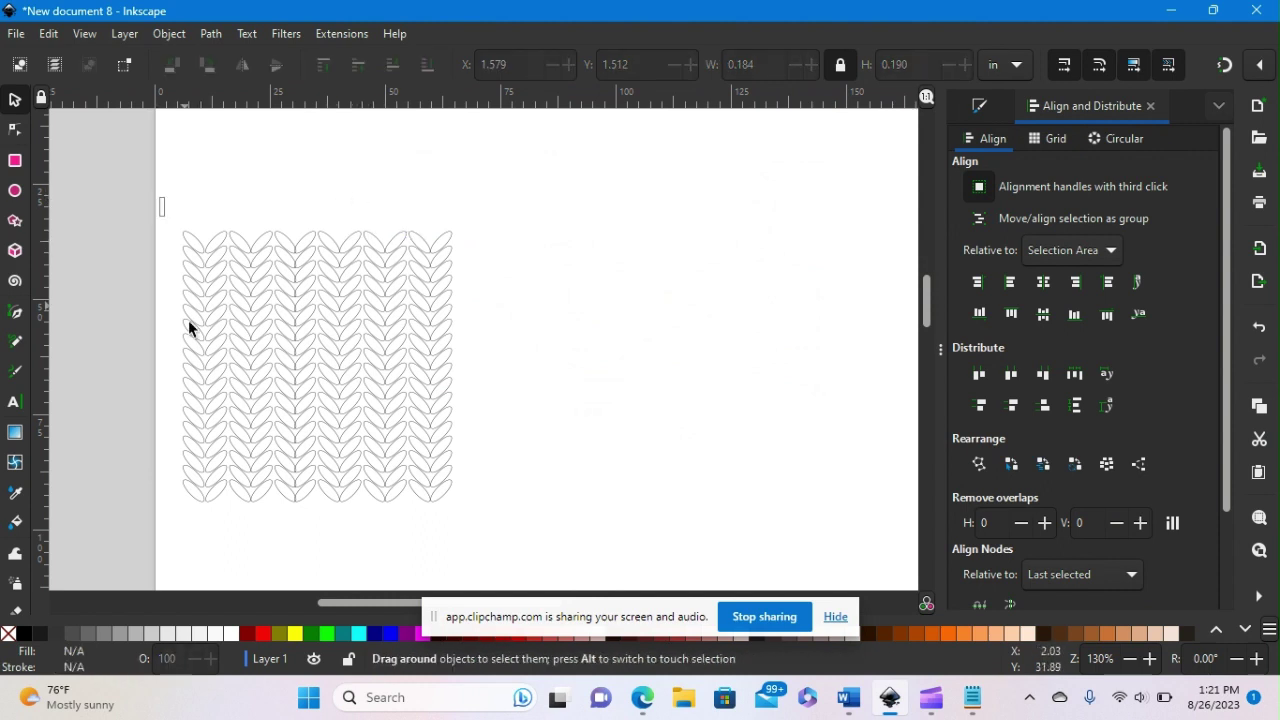
pyautogui.moveTo(188, 322); pyautogui.dragTo(497, 537)
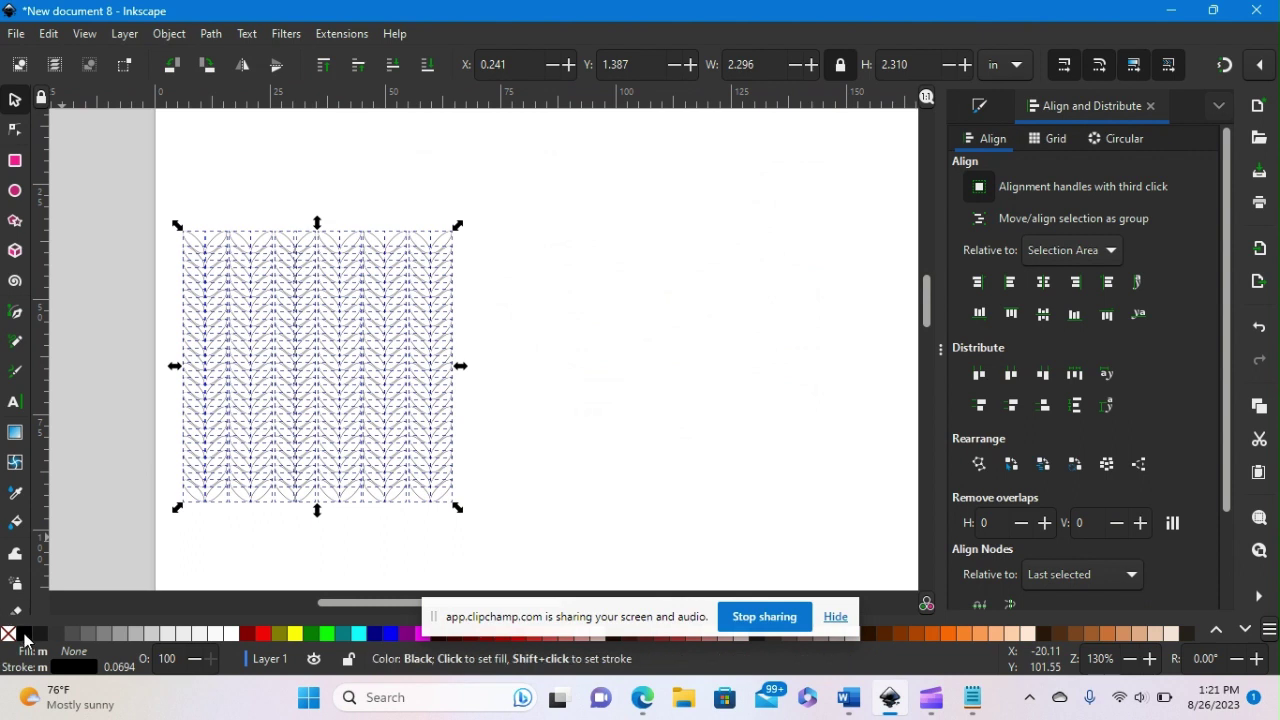
# - Fill all 216 leaf ellipses solid black and set their stroke to none
pyautogui.click(25, 634)
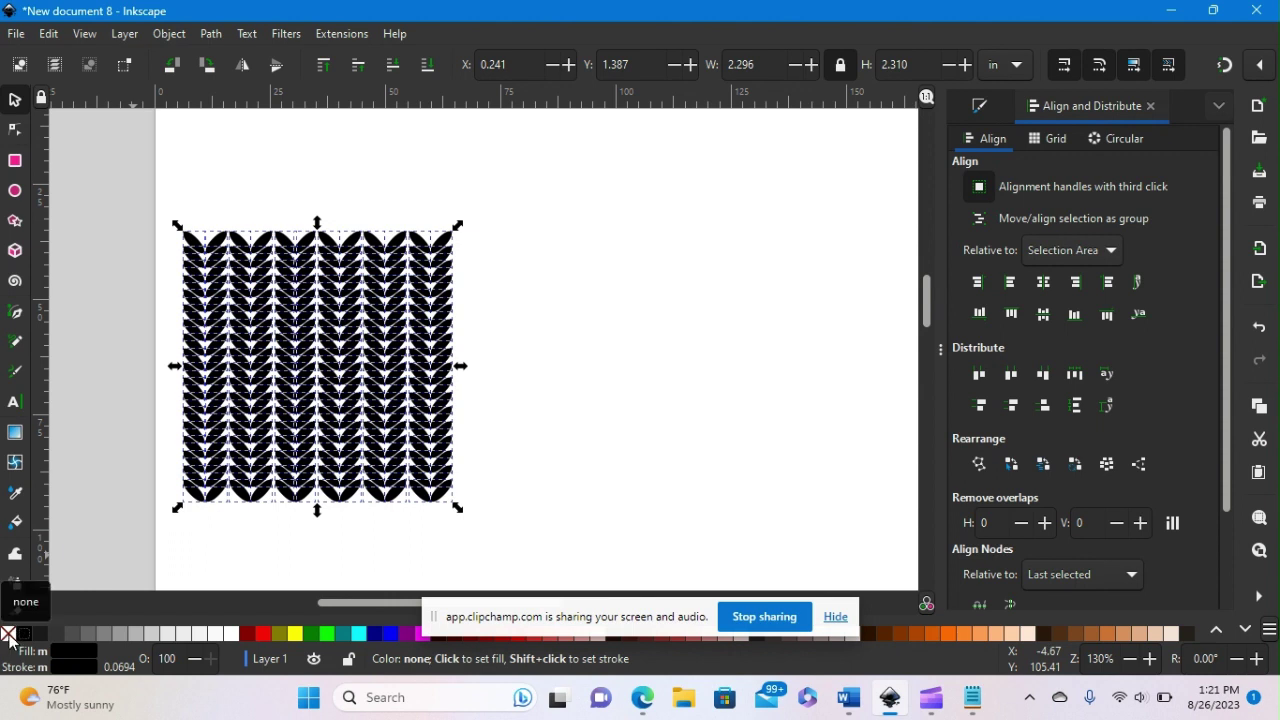
pyautogui.keyDown('shift'); pyautogui.click(9, 637); pyautogui.keyUp('shift')
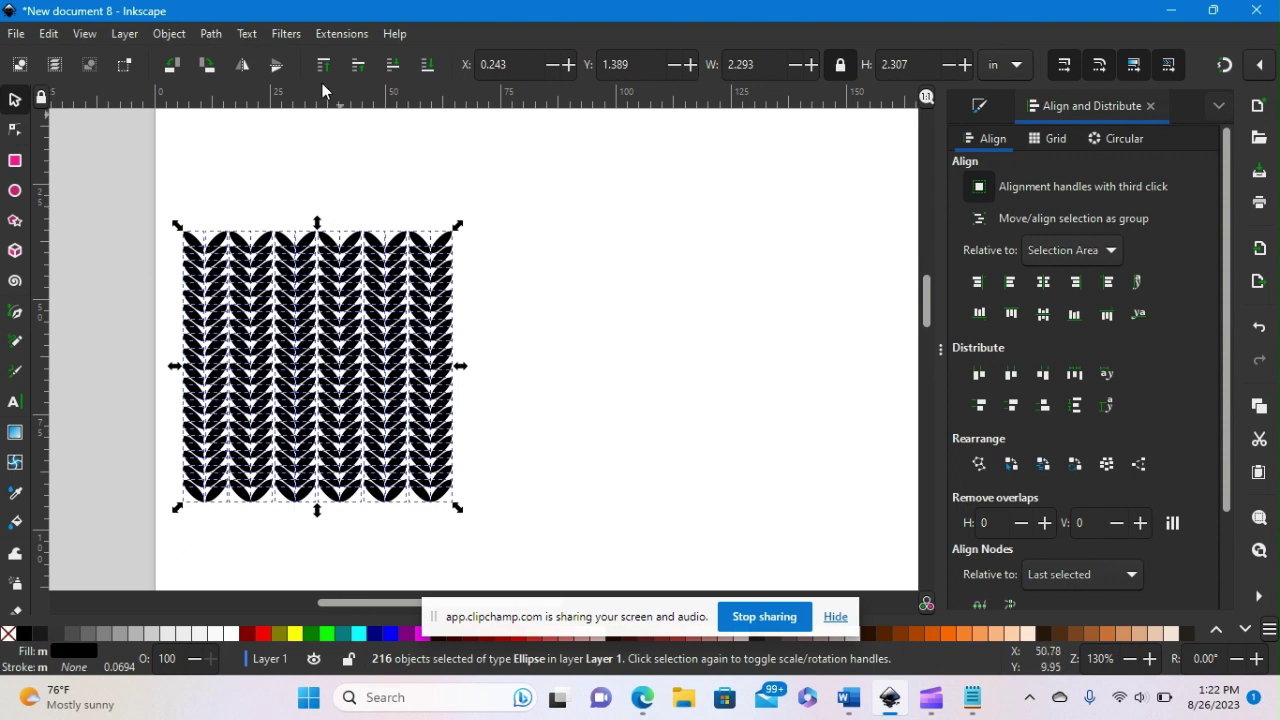
pyautogui.click(210, 34)
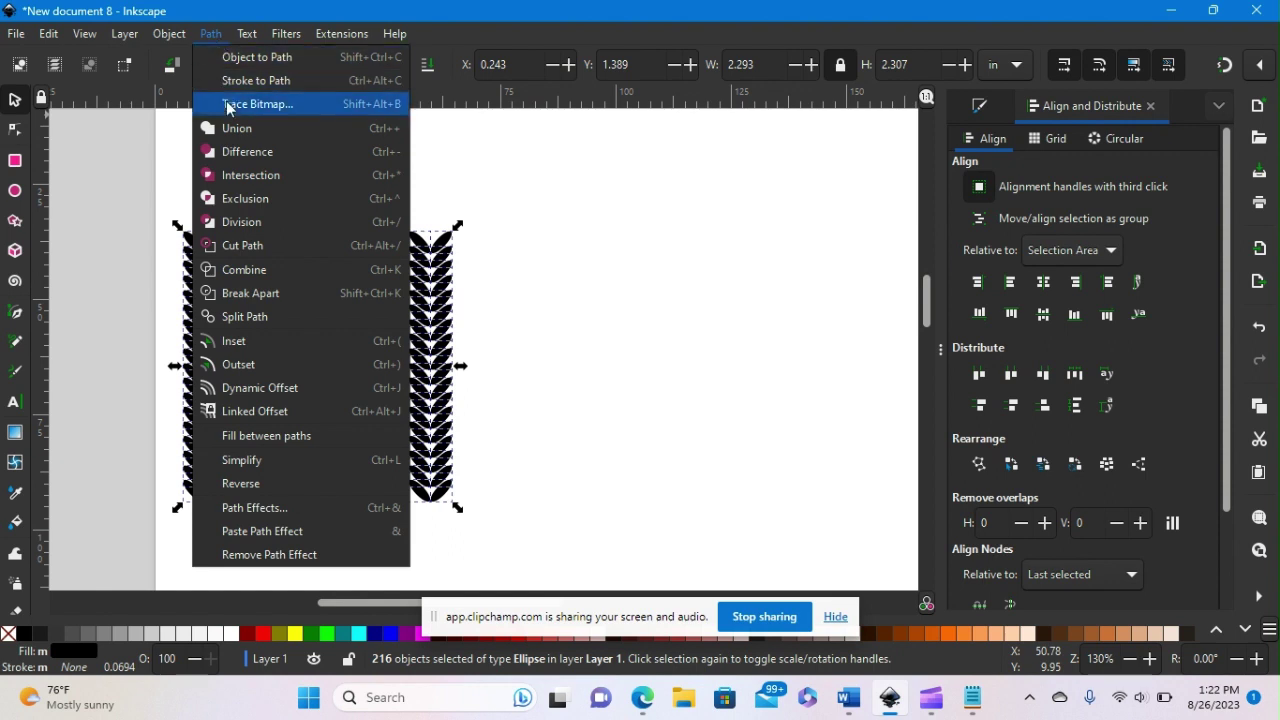
pyautogui.click(240, 129)
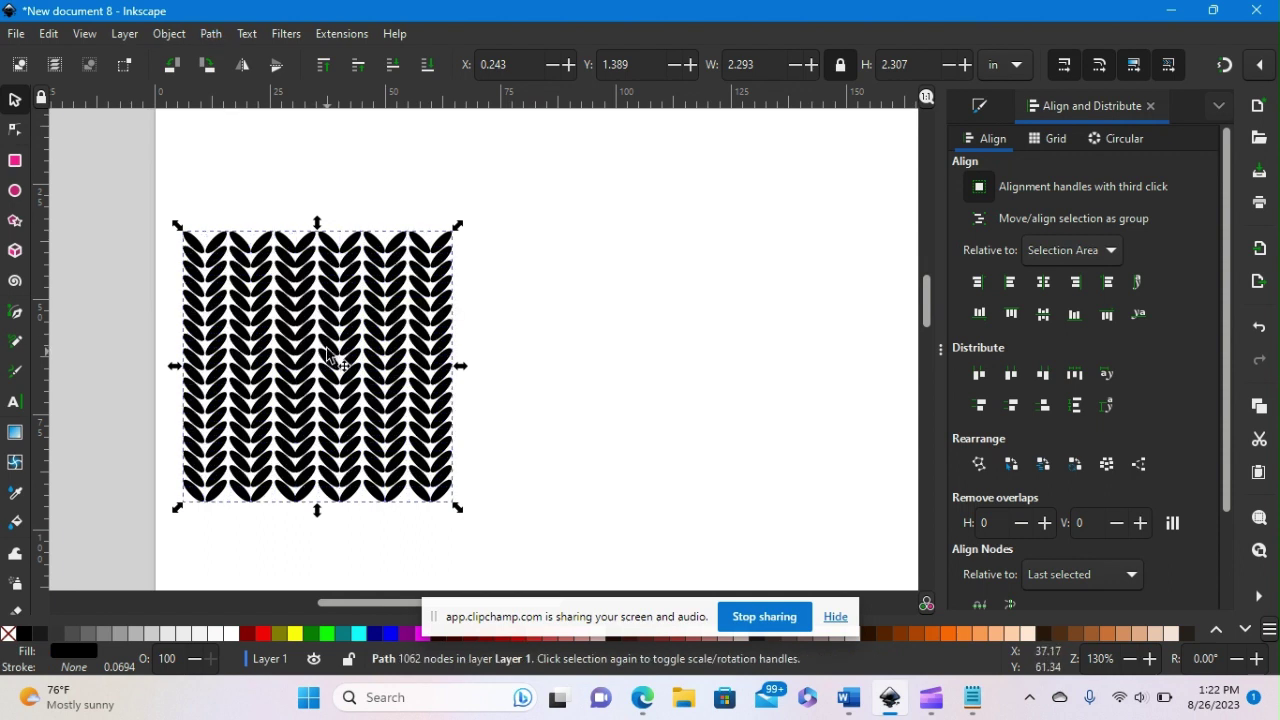
pyautogui.moveTo(325, 358); pyautogui.dragTo(405, 285)
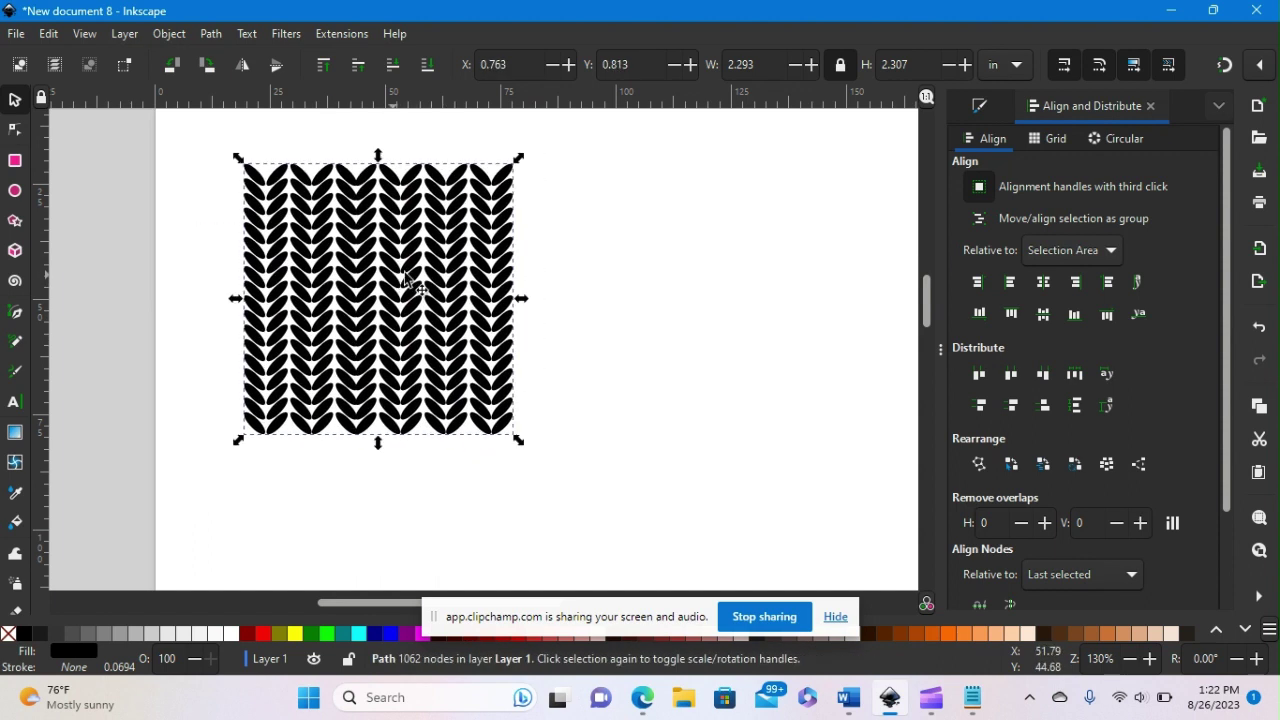
pyautogui.click(628, 300)
pyautogui.click(324, 300)
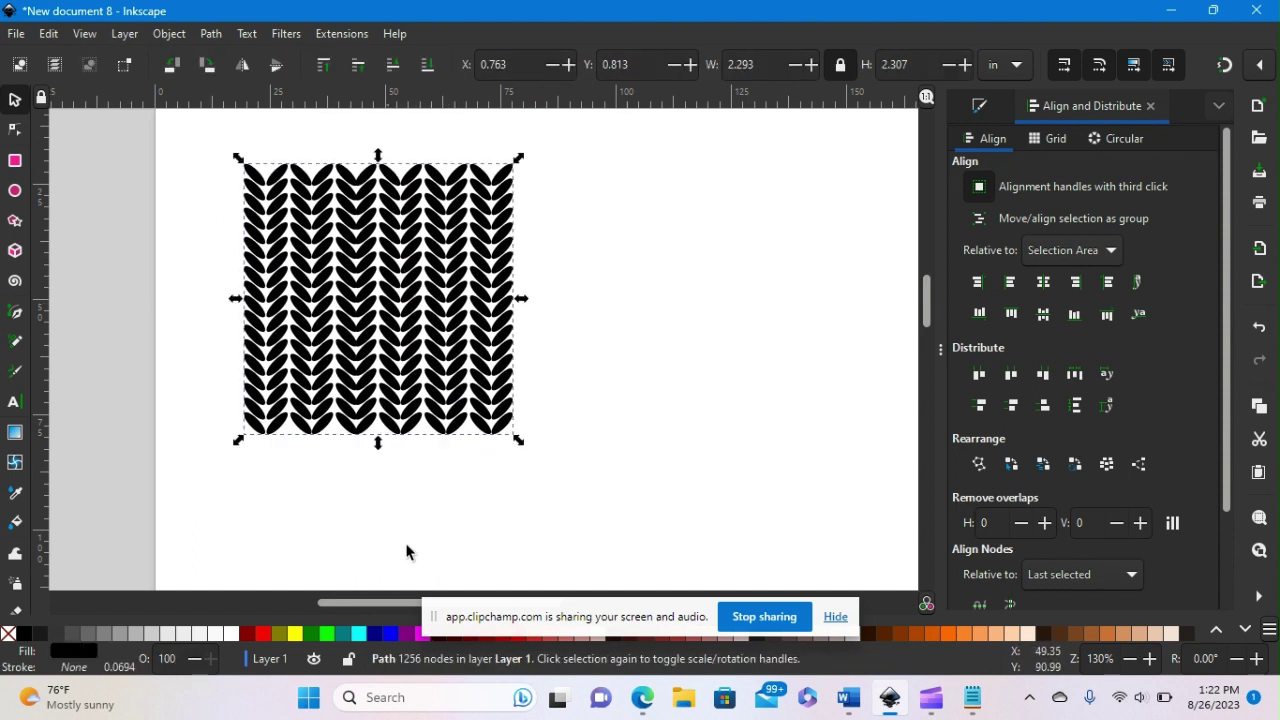
pyautogui.click(389, 636)
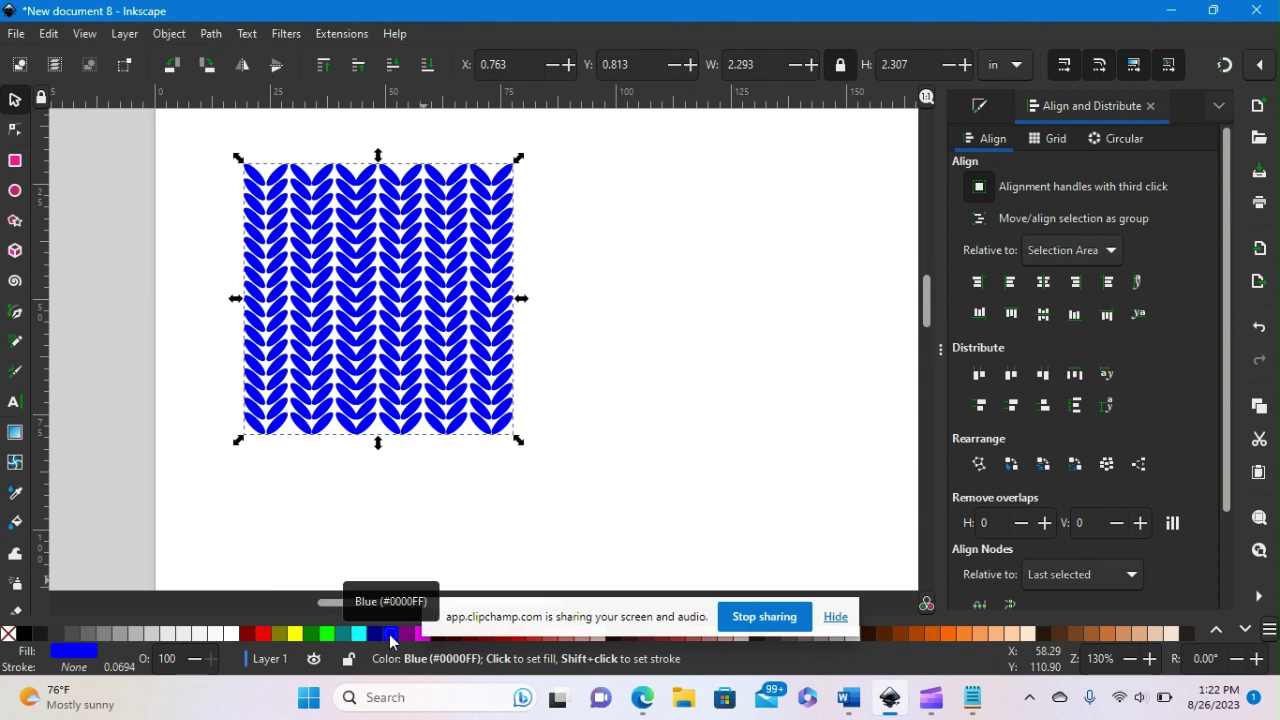
pyautogui.click(362, 635)
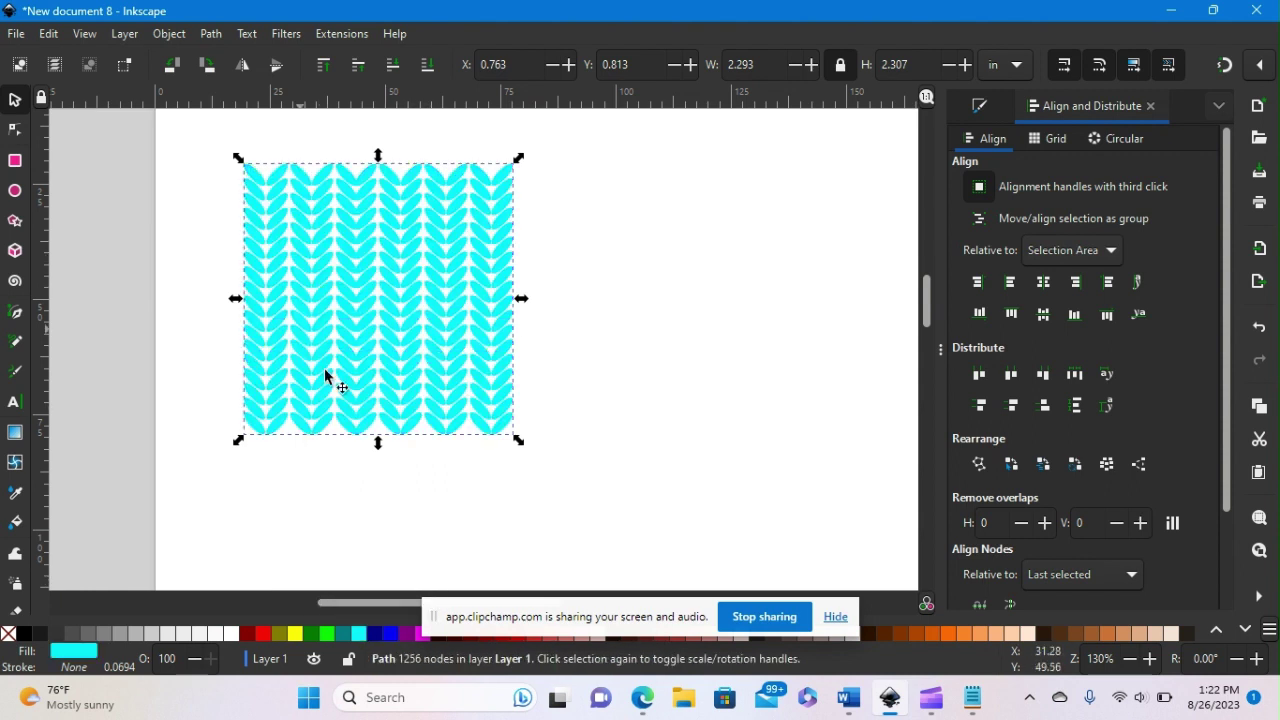
pyautogui.click(24, 635)
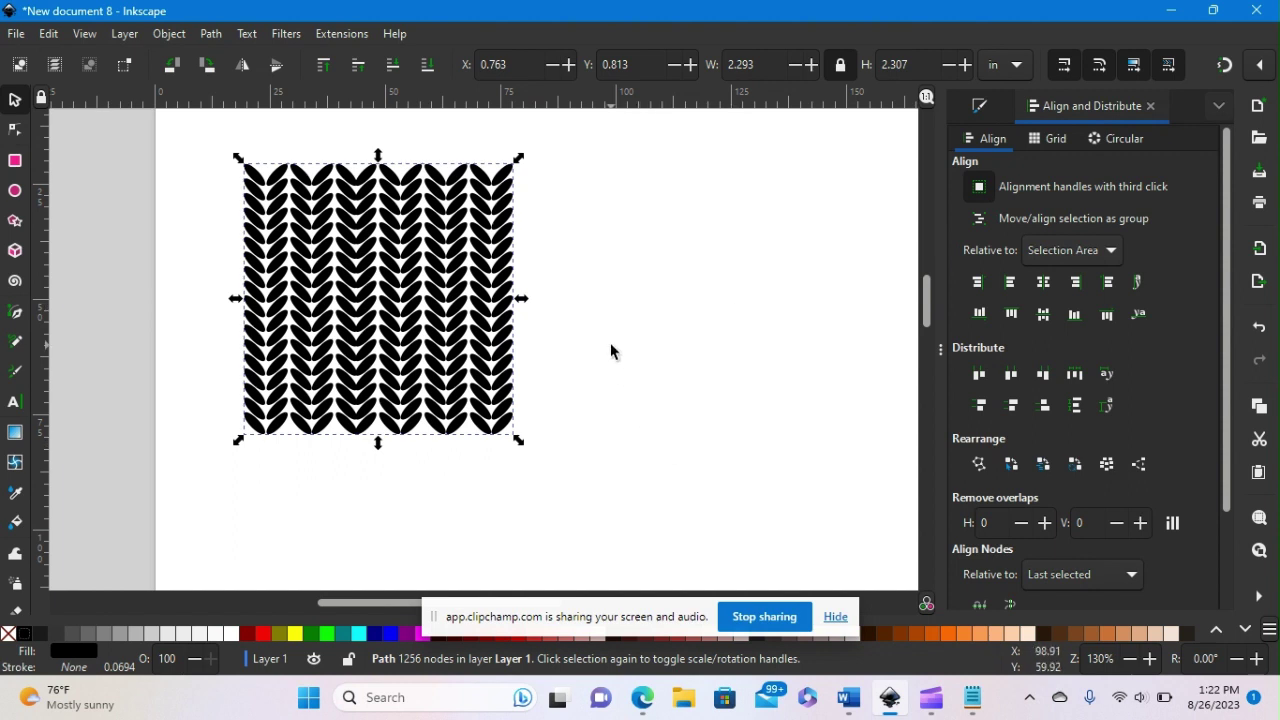
# - Drag the upper ornament outline over the knit pattern, then out to its right
pyautogui.scroll(-2, 611, 351)
pyautogui.hscroll(3, 611, 351)
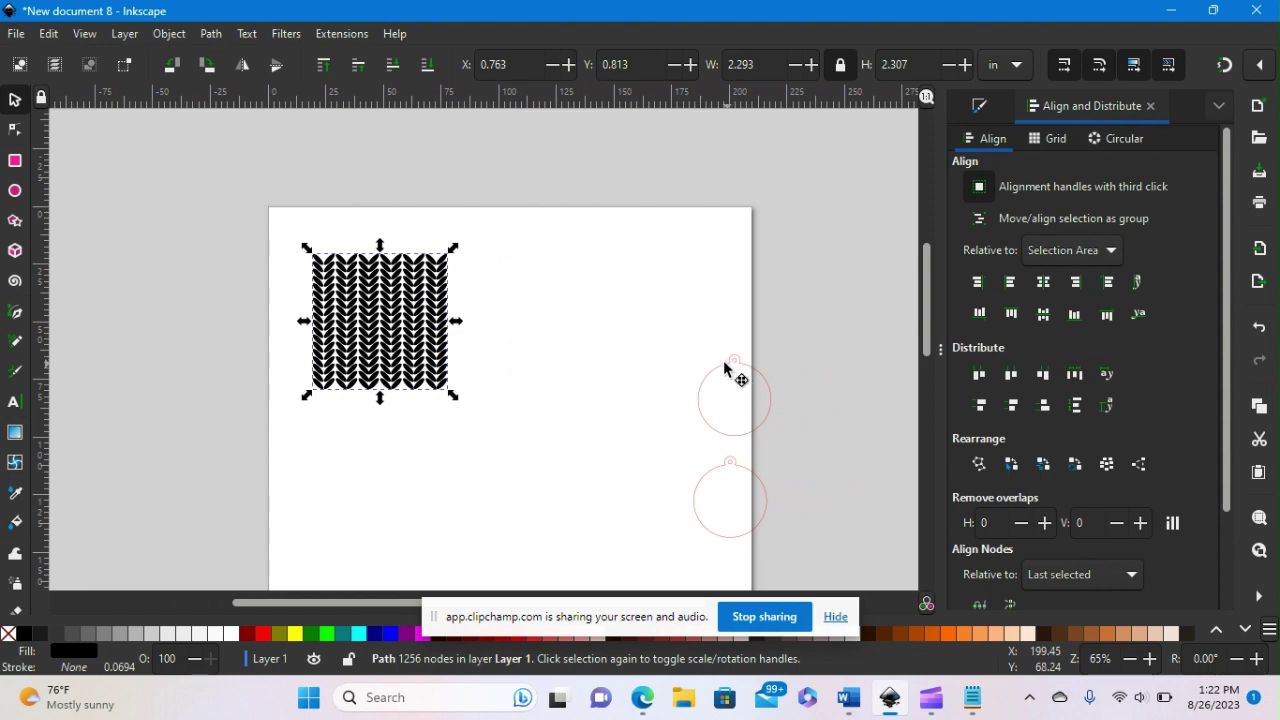
pyautogui.moveTo(724, 360); pyautogui.dragTo(360, 280)
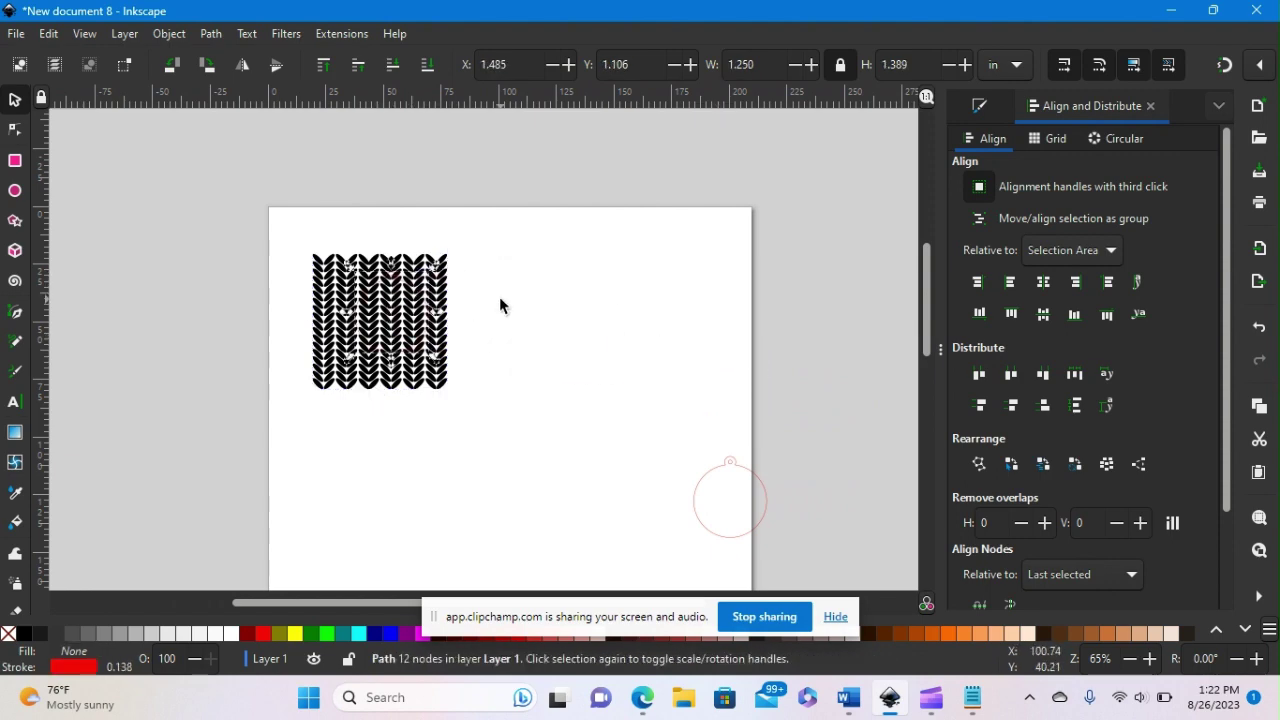
pyautogui.scroll(3, 499, 296)
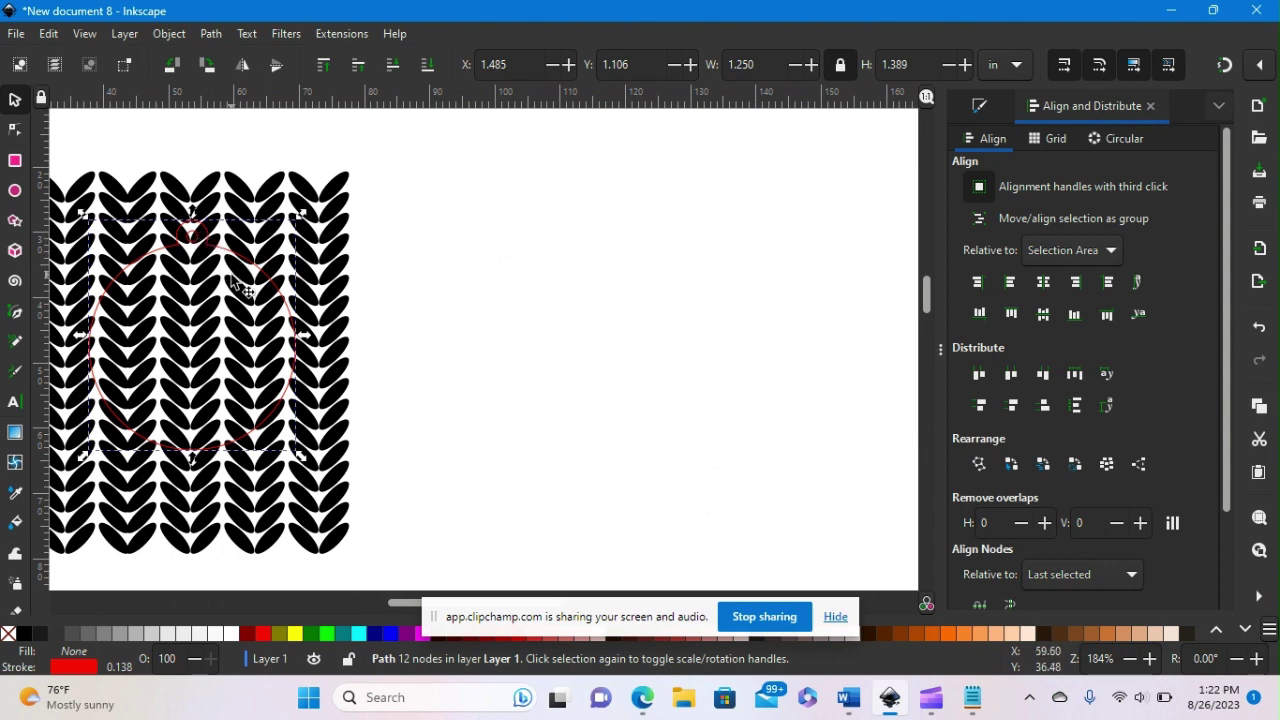
pyautogui.scroll(4, 231, 283)
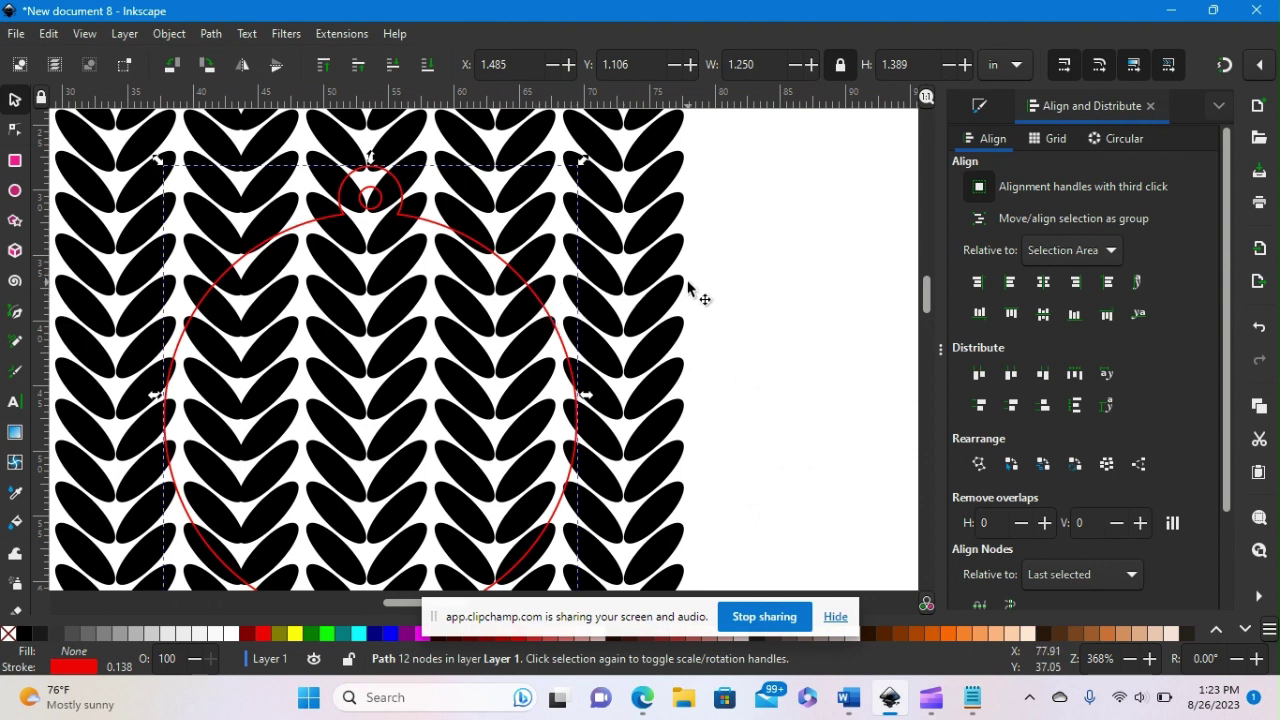
pyautogui.scroll(-3, 687, 288)
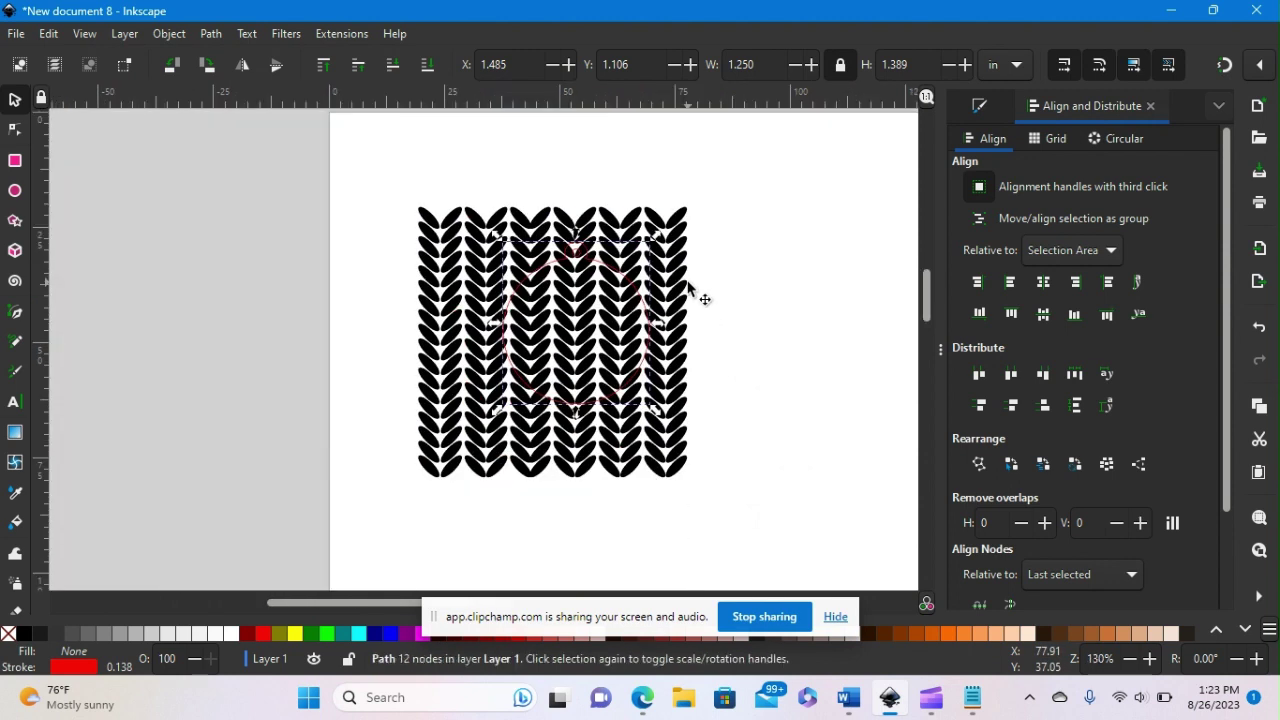
pyautogui.hscroll(5, 739, 305)
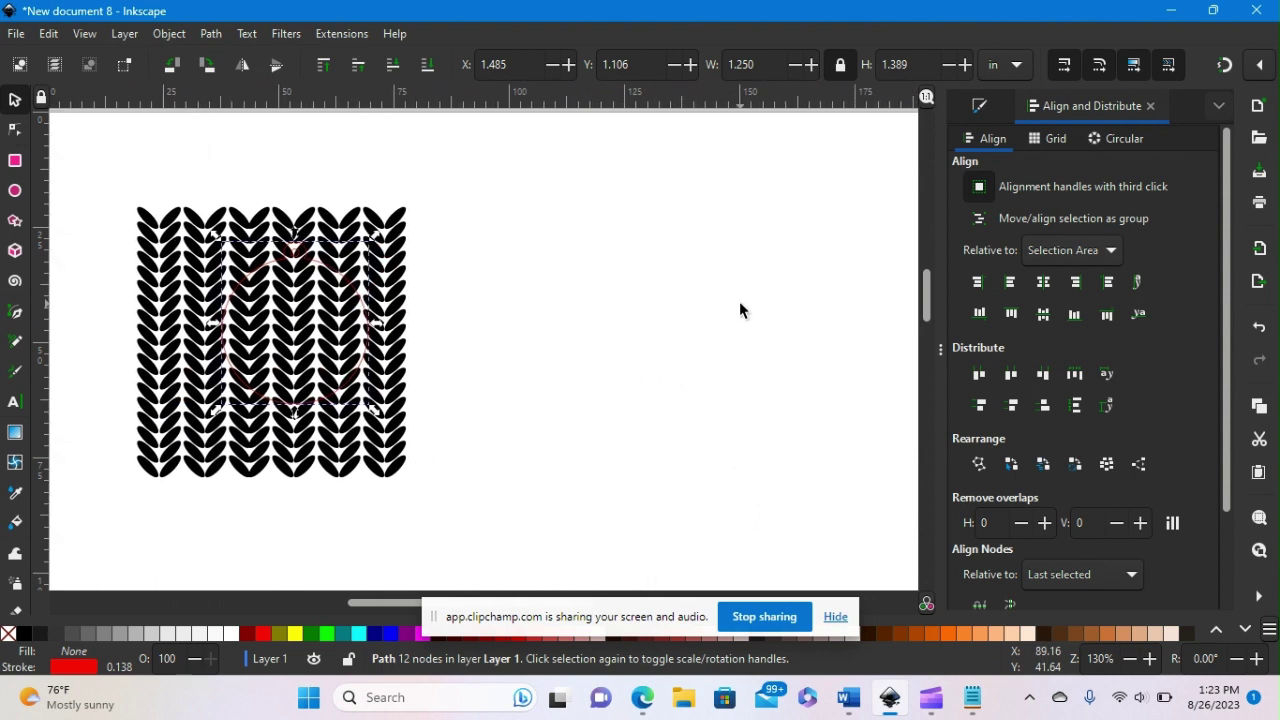
pyautogui.hscroll(1, 740, 309)
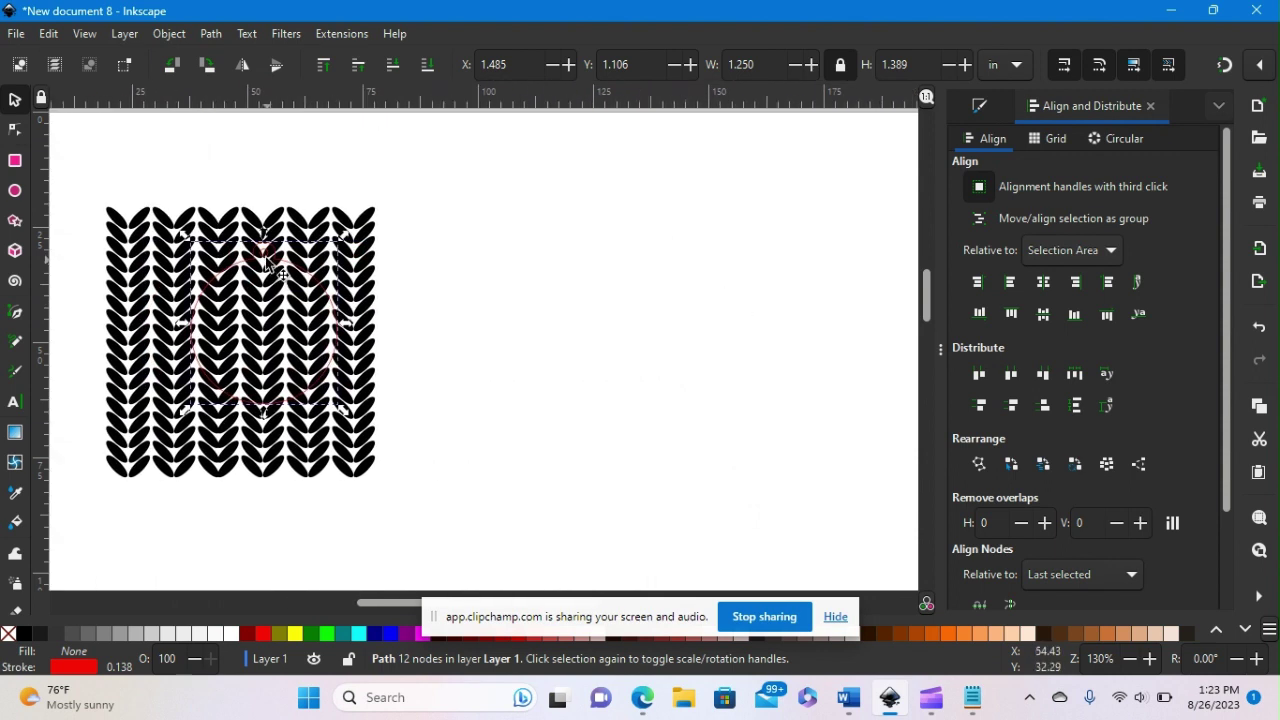
pyautogui.moveTo(272, 257); pyautogui.dragTo(698, 220)
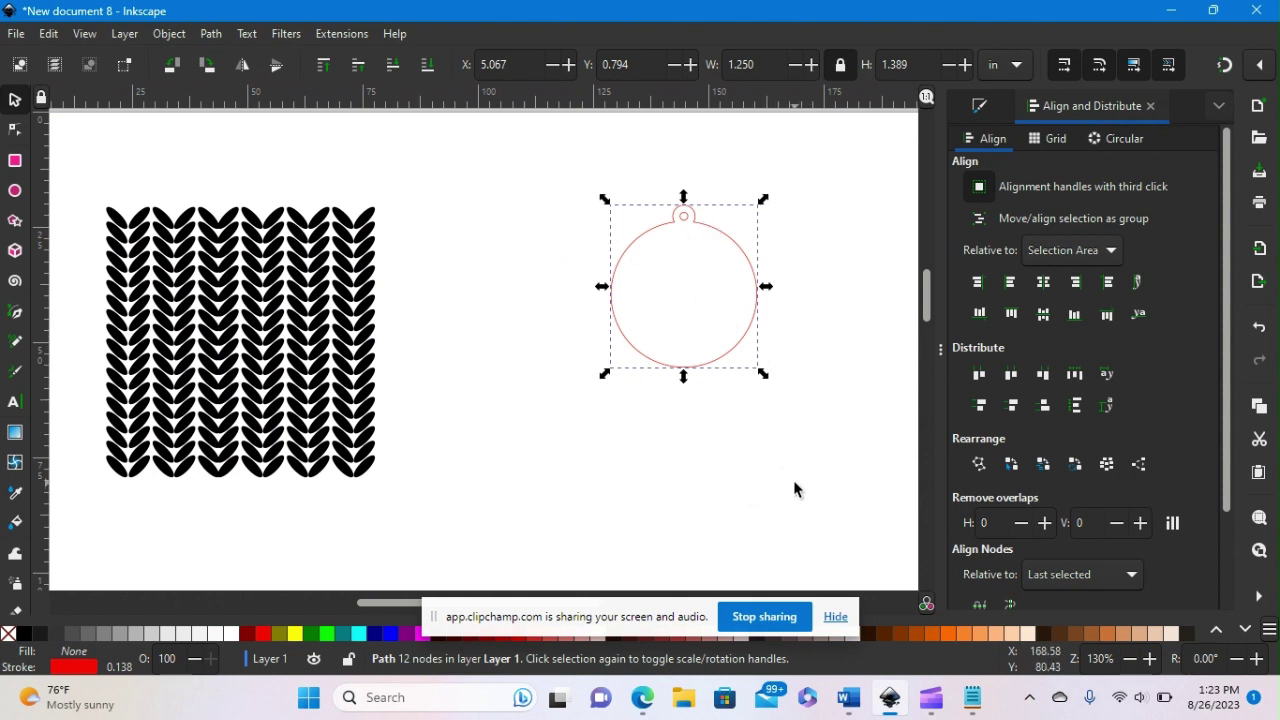
# - Bring the lower ornament copy up and to the right toward the page
pyautogui.scroll(-1, 793, 488)
pyautogui.hscroll(3, 793, 488)
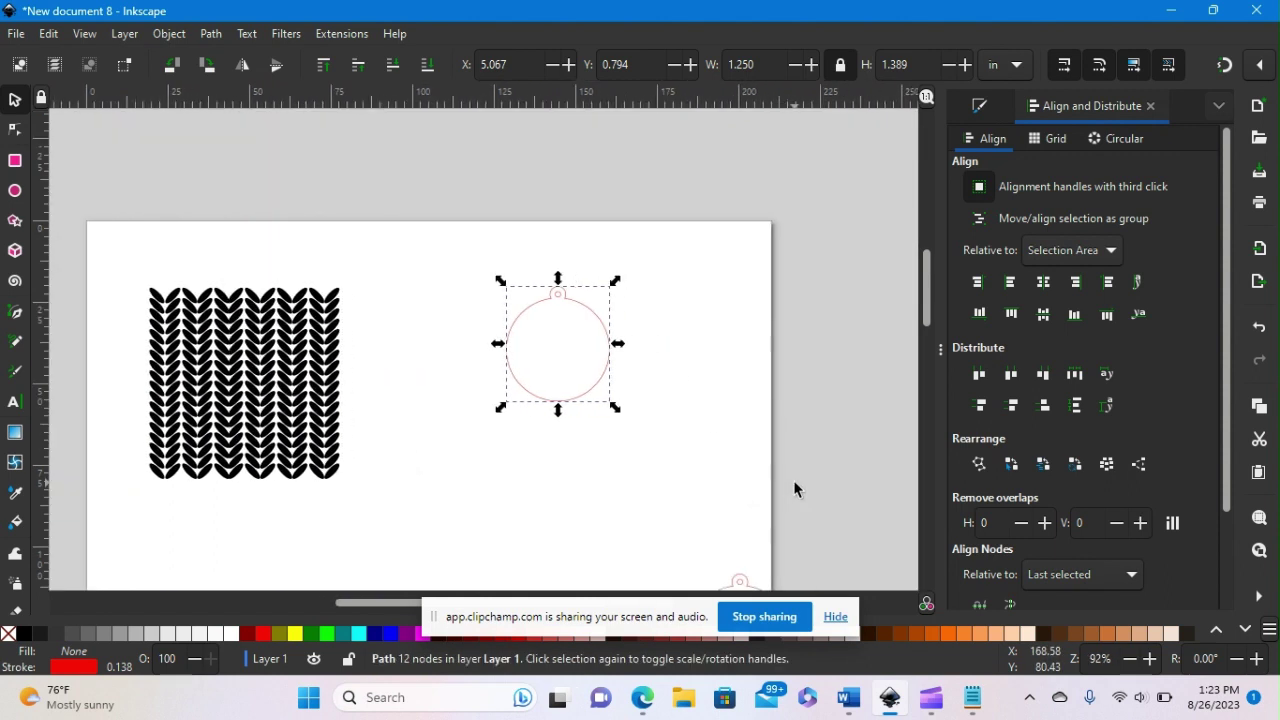
pyautogui.moveTo(742, 574); pyautogui.dragTo(849, 455)
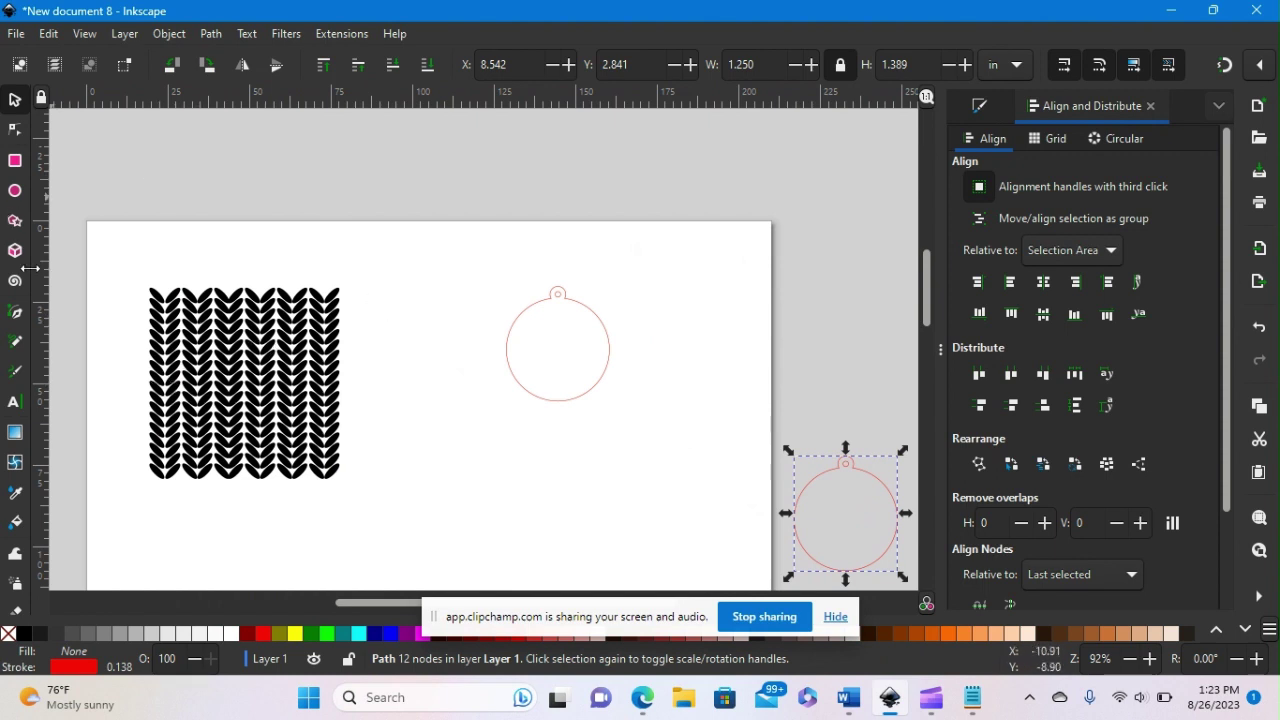
# - Draw a black 3.325 × 3.291 in square over the ornament outline and select it
pyautogui.click(14, 161)
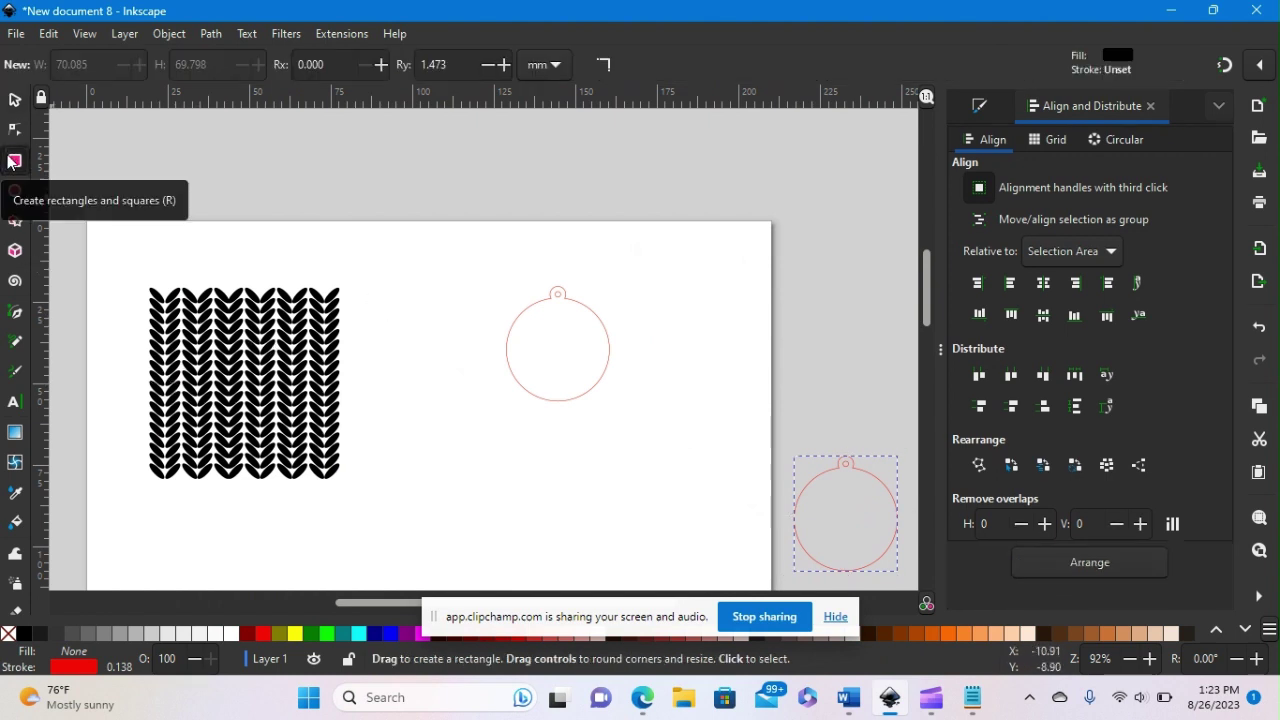
pyautogui.moveTo(435, 212)
pyautogui.mouseDown()
pyautogui.moveTo(441, 303)
pyautogui.moveTo(488, 398)
pyautogui.moveTo(596, 463)
pyautogui.moveTo(710, 483)
pyautogui.mouseUp()
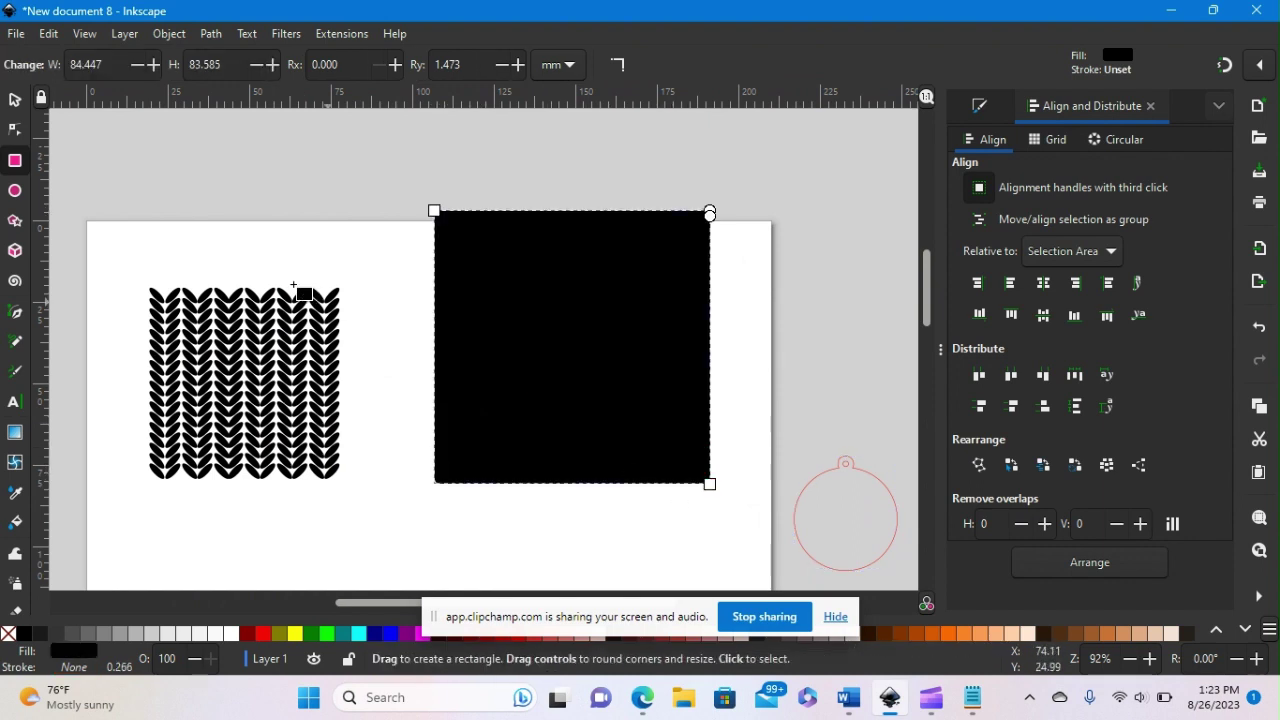
pyautogui.click(15, 101)
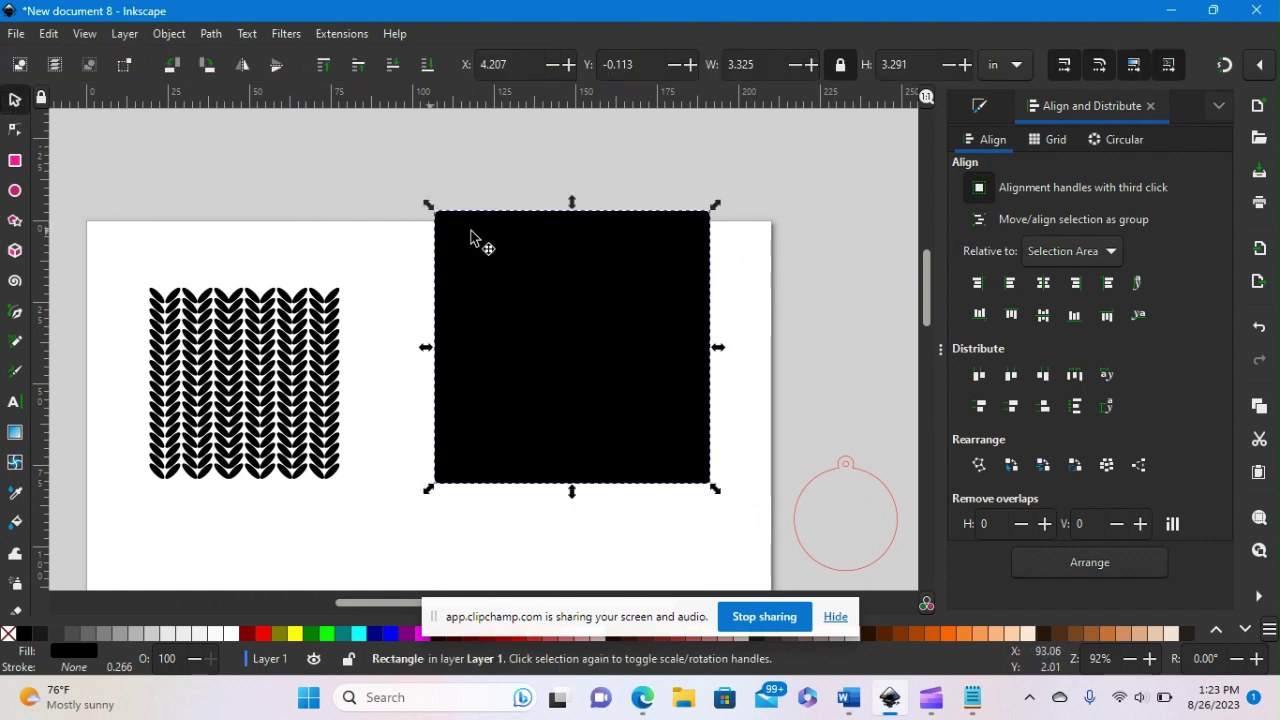
pyautogui.click(474, 234)
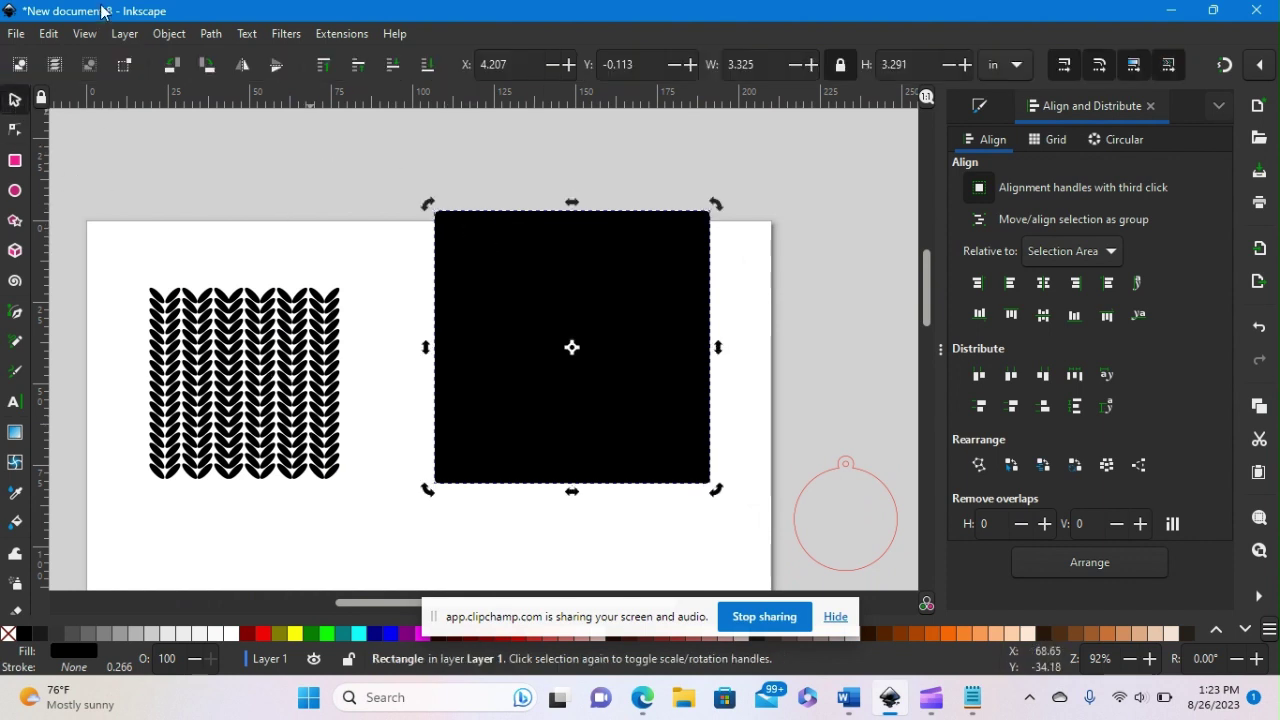
# - Lower the black square to the bottom, centre the ornament outline in it, and select both
pyautogui.click(170, 36)
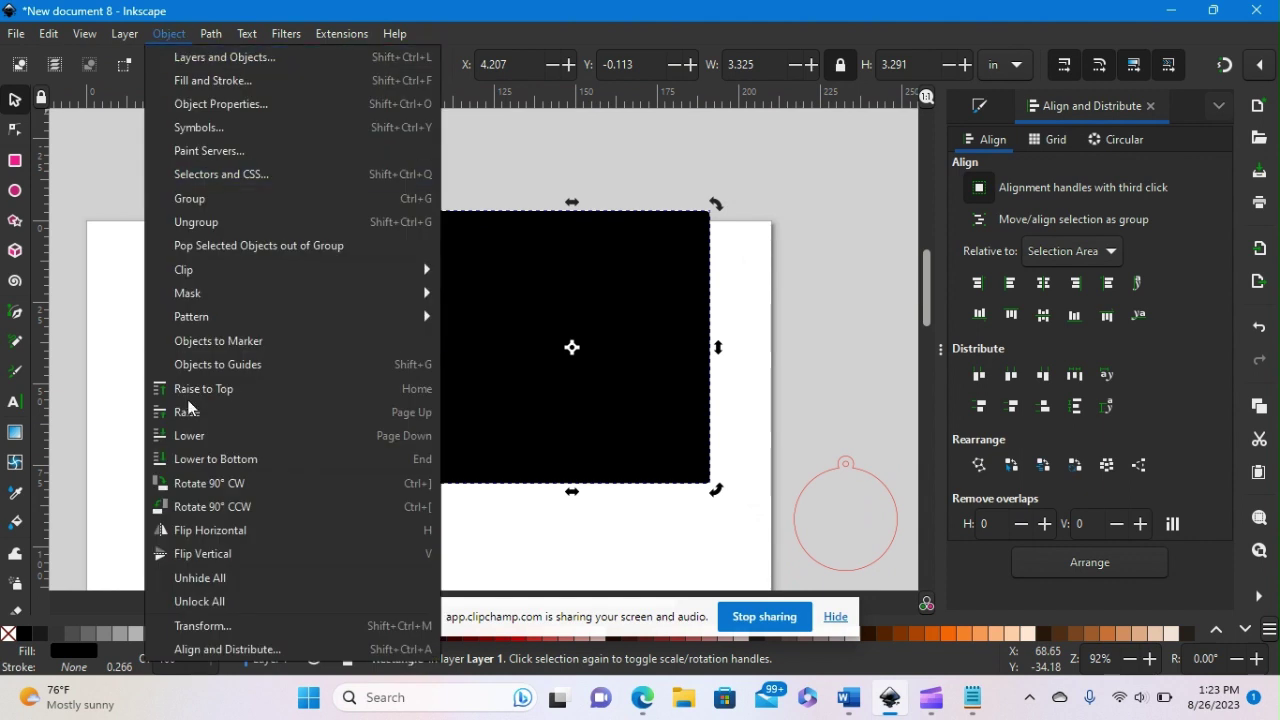
pyautogui.click(232, 460)
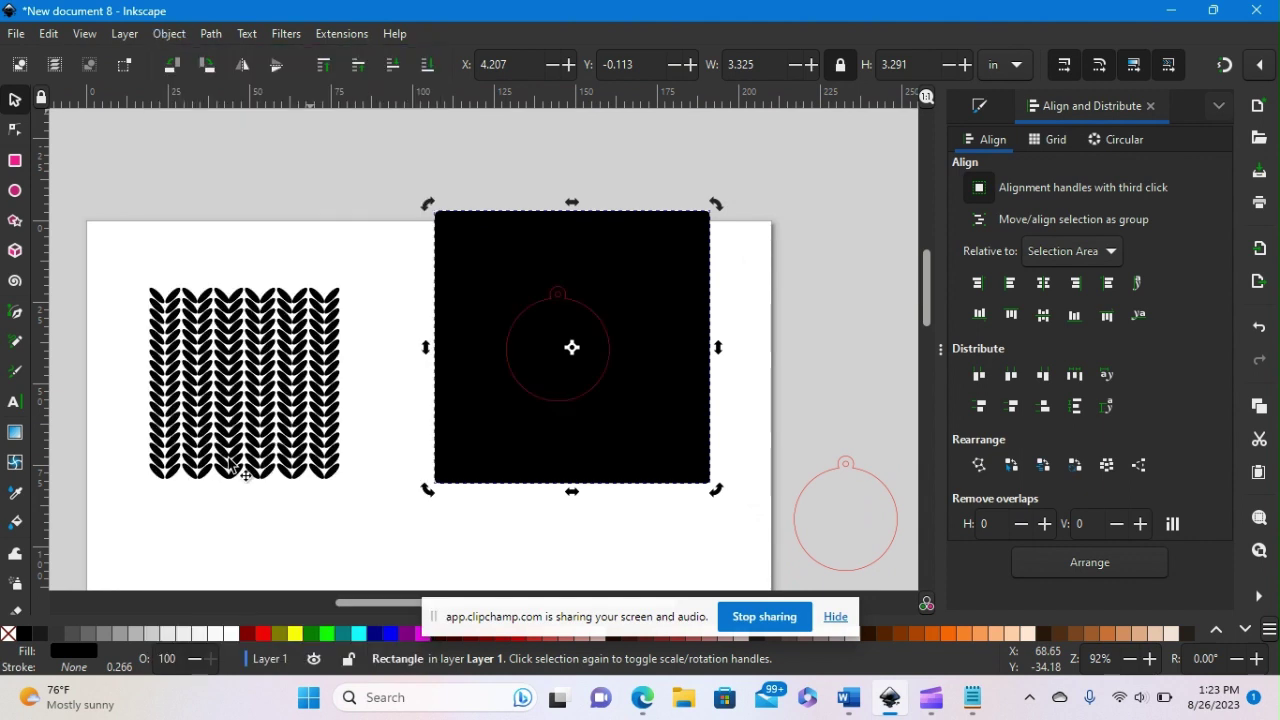
pyautogui.moveTo(563, 301); pyautogui.dragTo(579, 299)
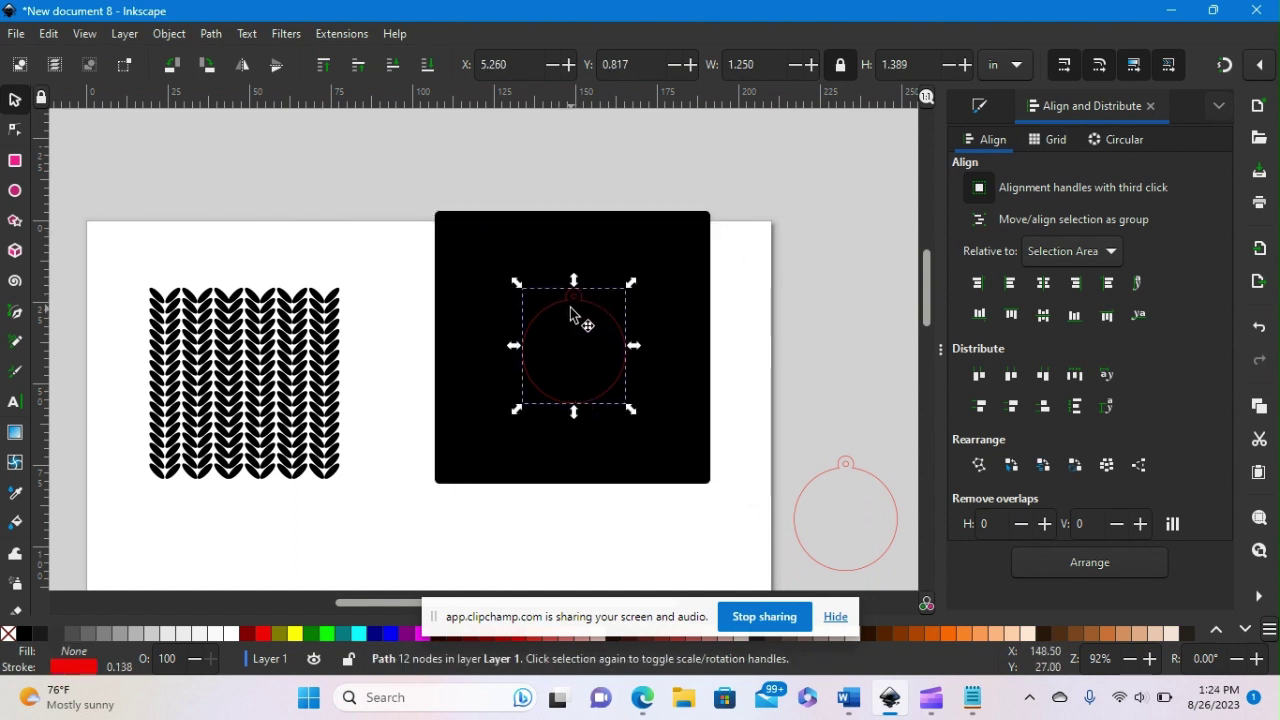
pyautogui.click(628, 257)
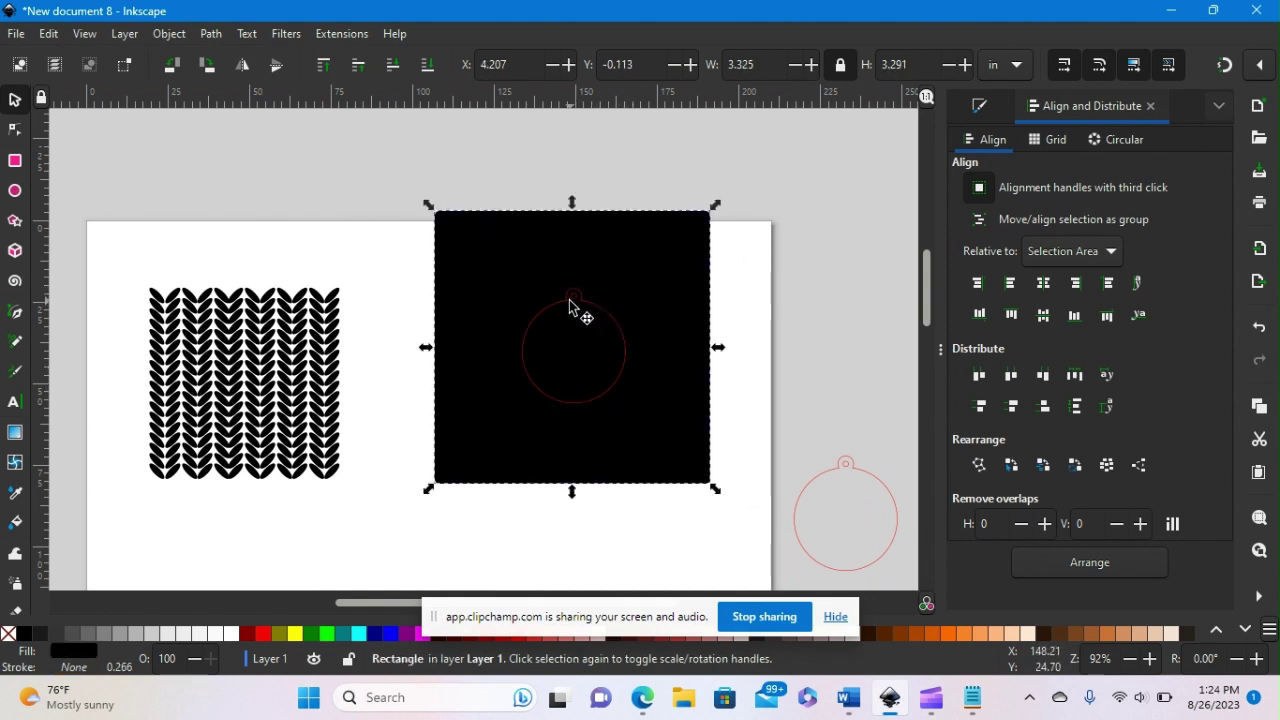
pyautogui.press('shift')
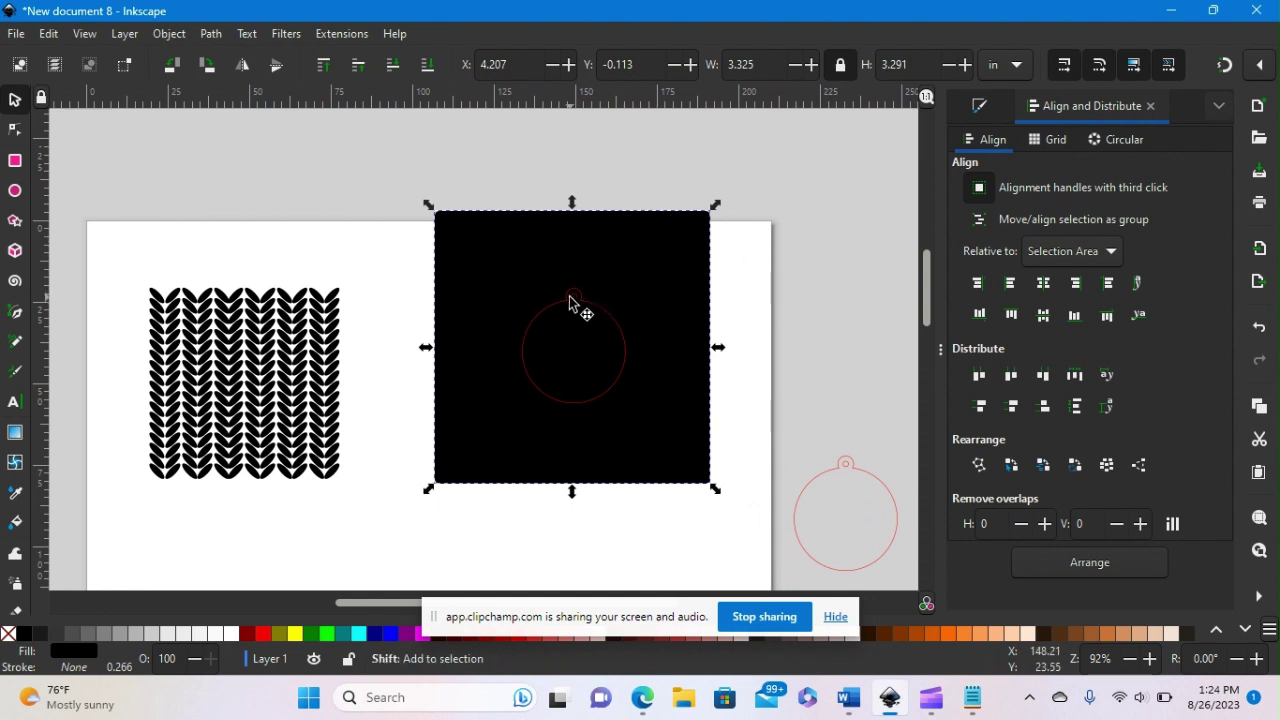
pyautogui.keyDown('shift'); pyautogui.click(569, 296); pyautogui.keyUp('shift')
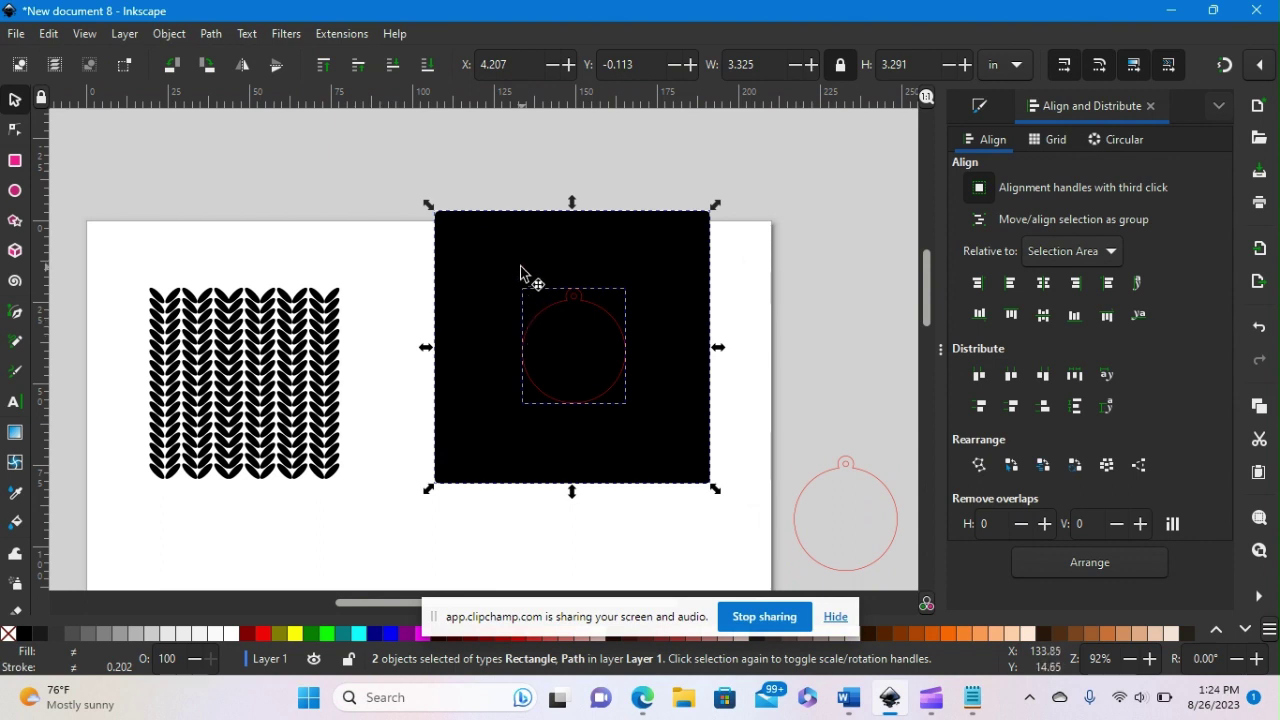
# - Subtract the ornament outline from the black square and place it at X 0.418, Y 0.113 in over the knit stitches
pyautogui.press('ctrl')
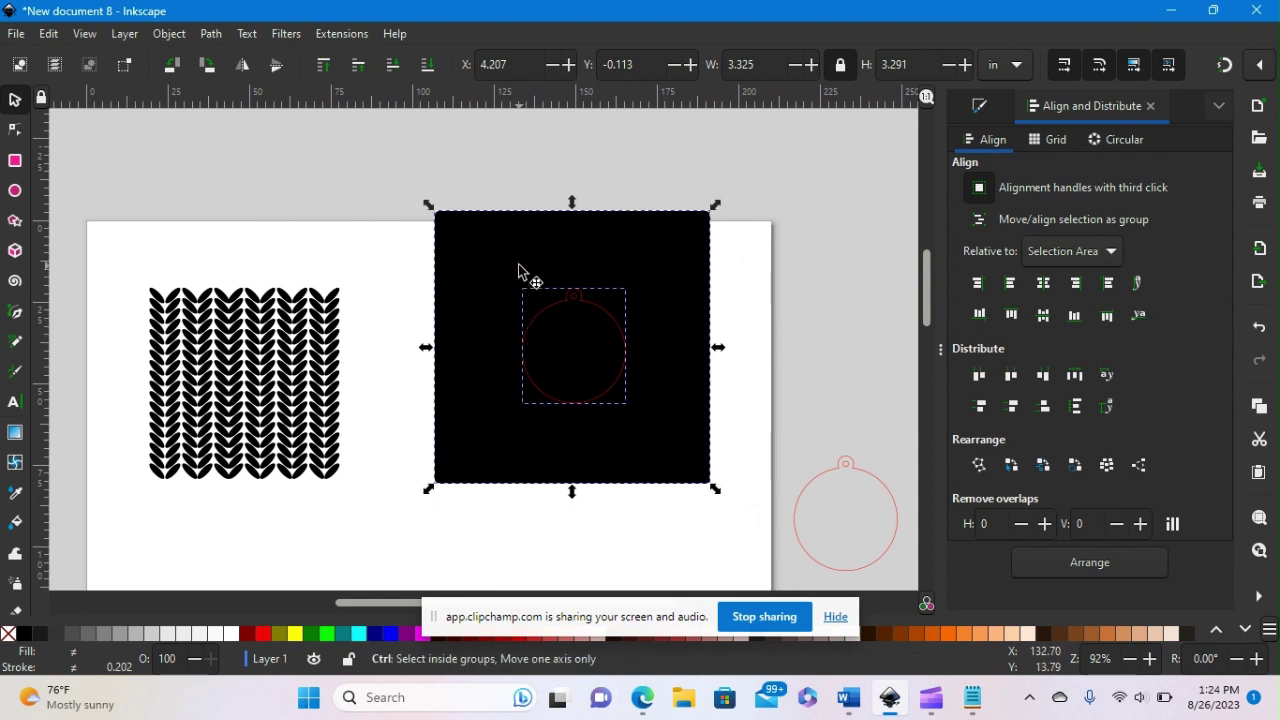
pyautogui.hotkey('ctrl', '-')
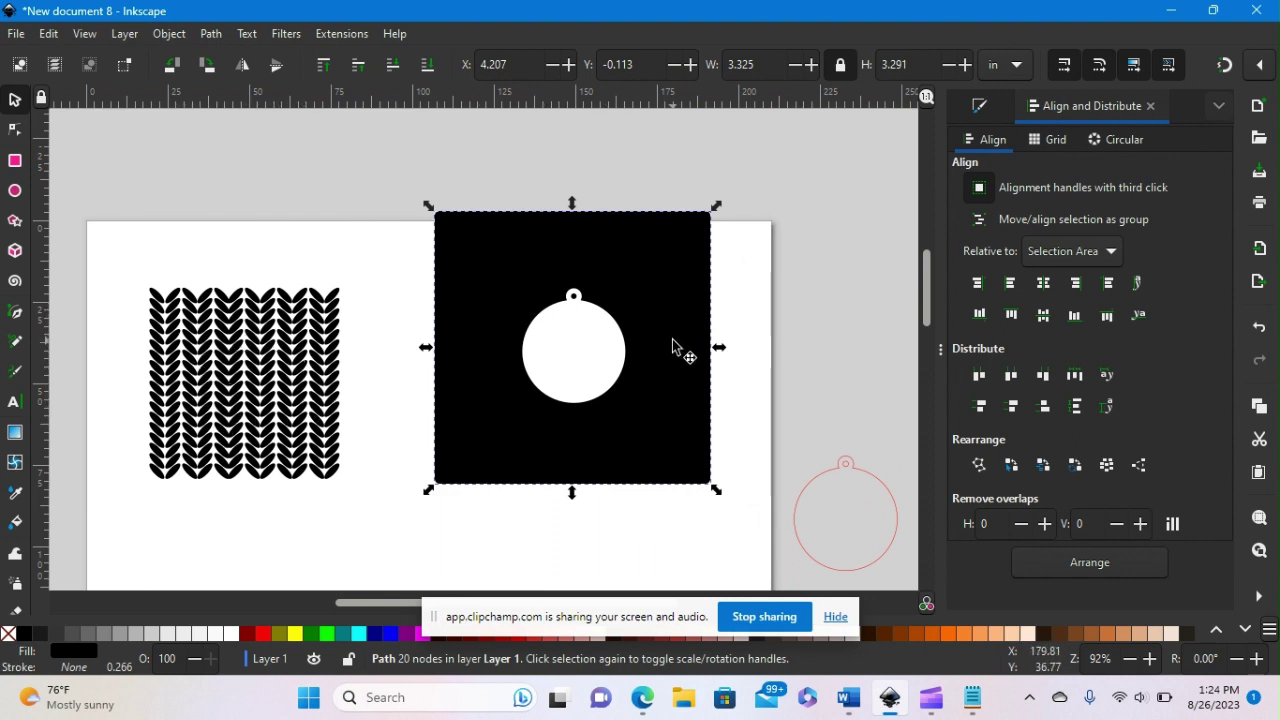
pyautogui.moveTo(674, 349); pyautogui.dragTo(350, 356)
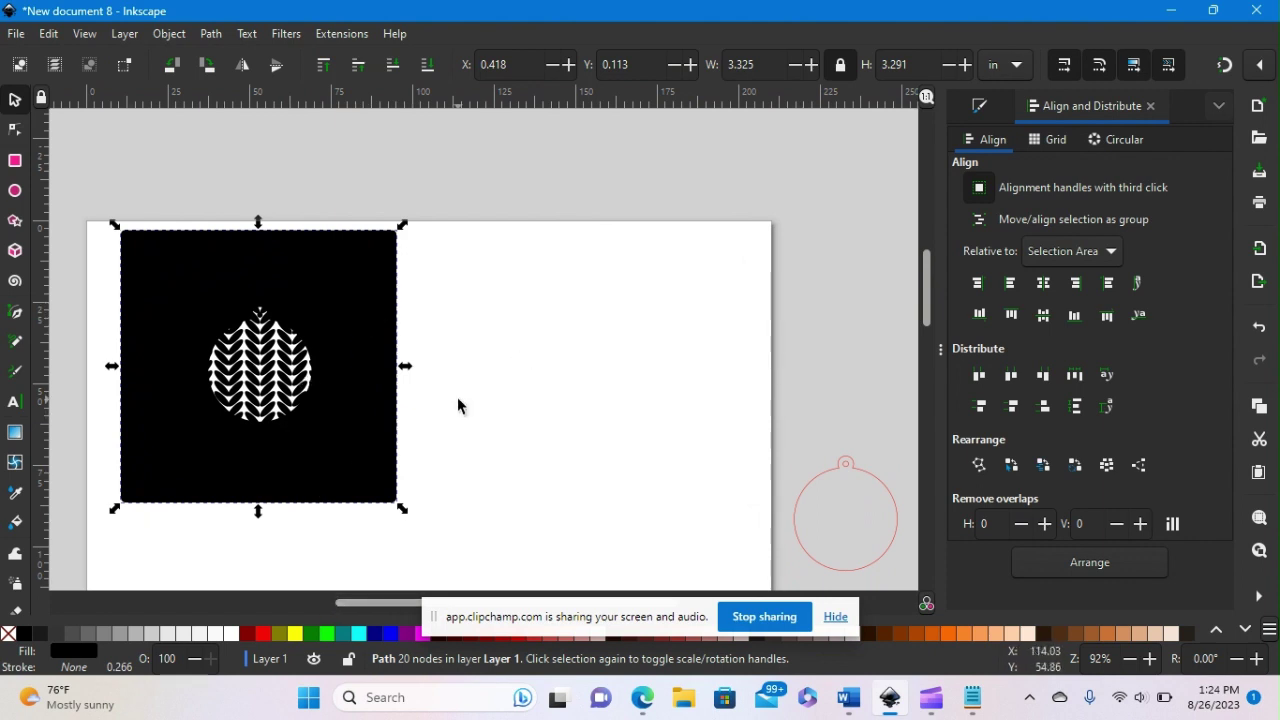
pyautogui.scroll(1, 508, 386)
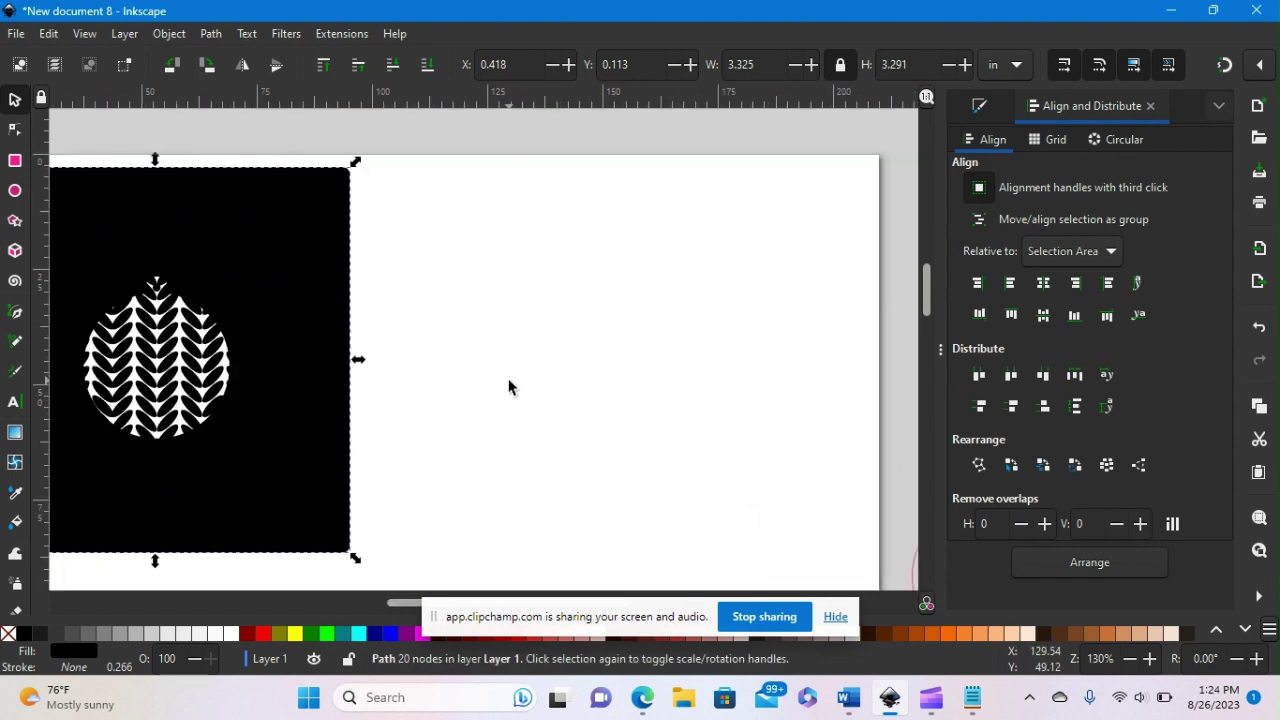
pyautogui.scroll(2, 508, 386)
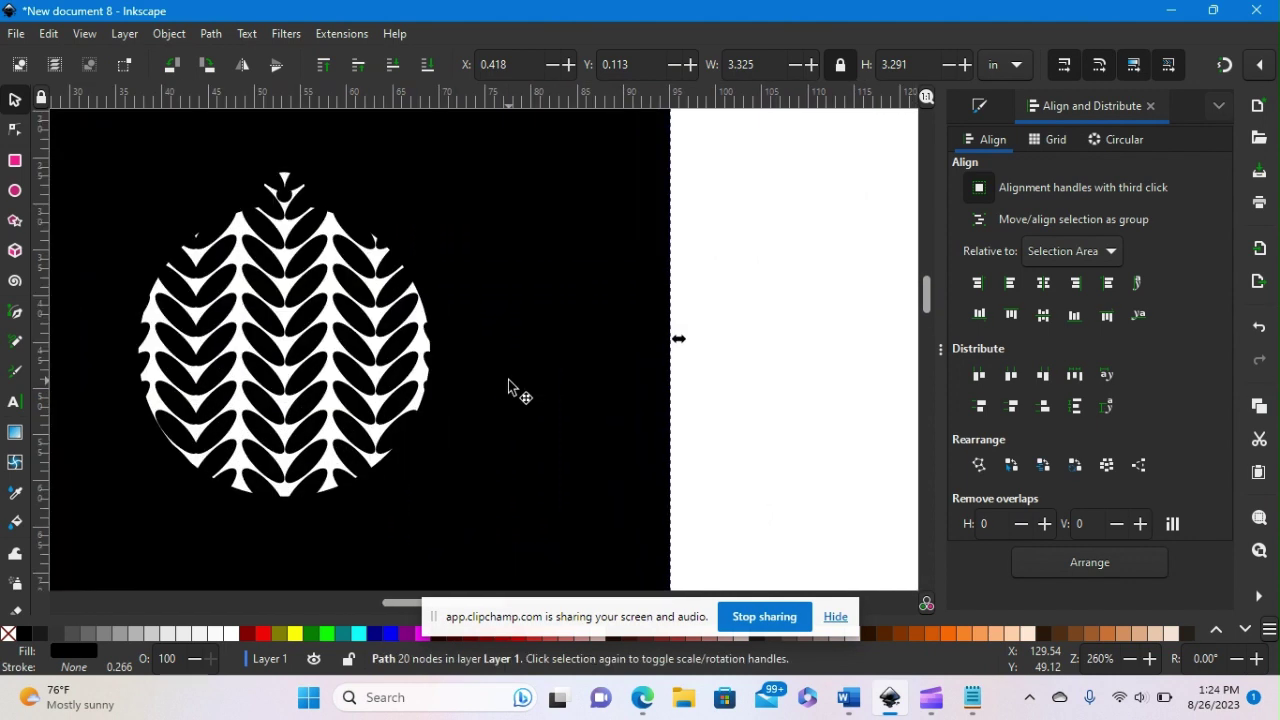
pyautogui.scroll(-1, 508, 386)
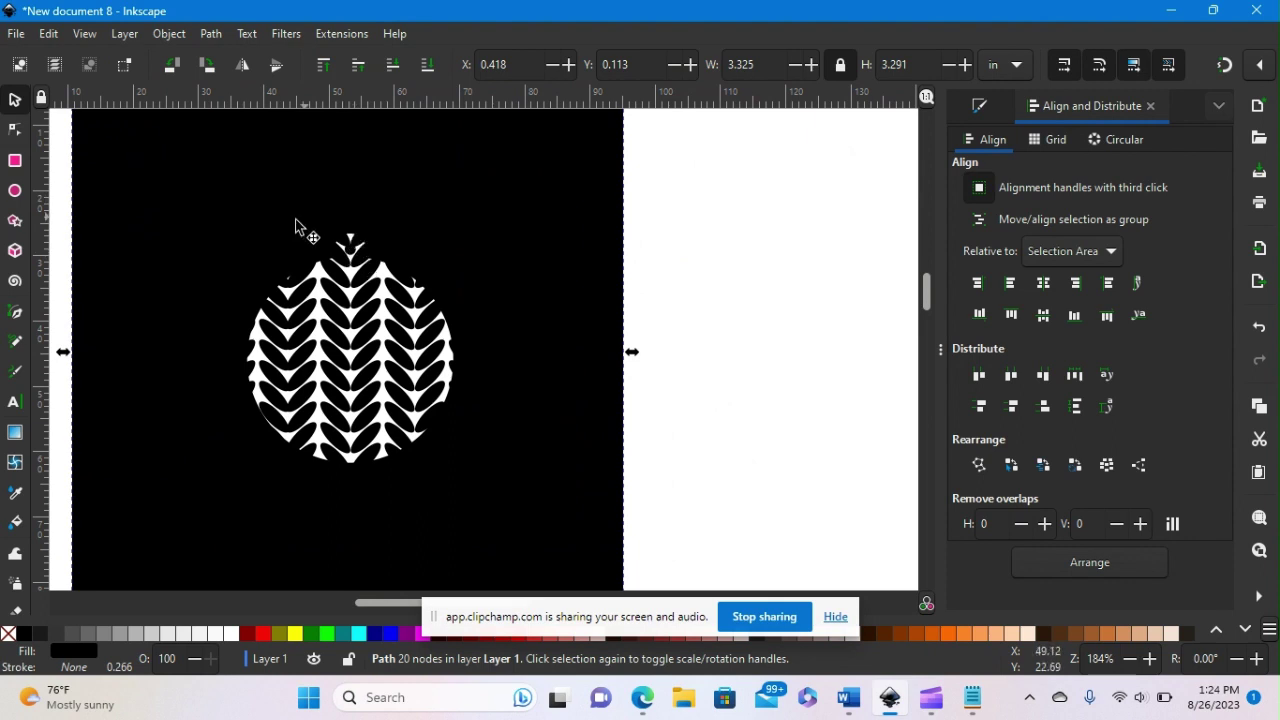
pyautogui.click(802, 258)
pyautogui.click(563, 489)
pyautogui.click(357, 634)
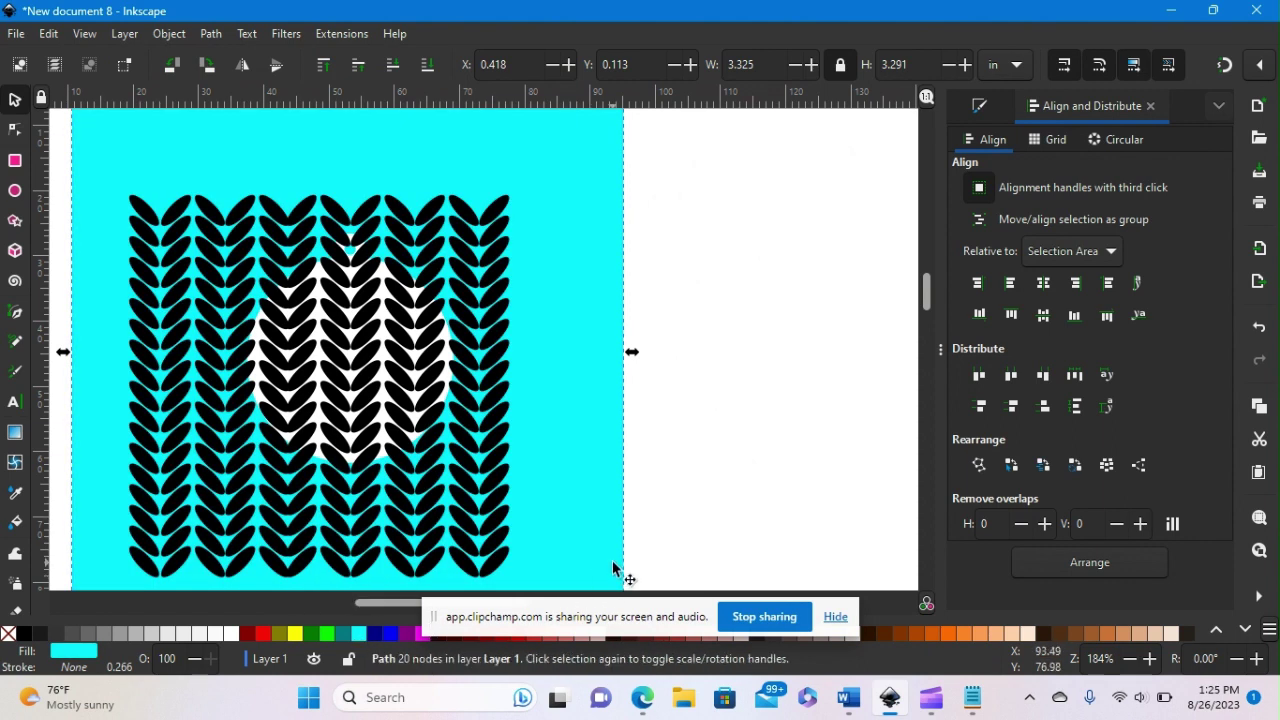
pyautogui.click(719, 418)
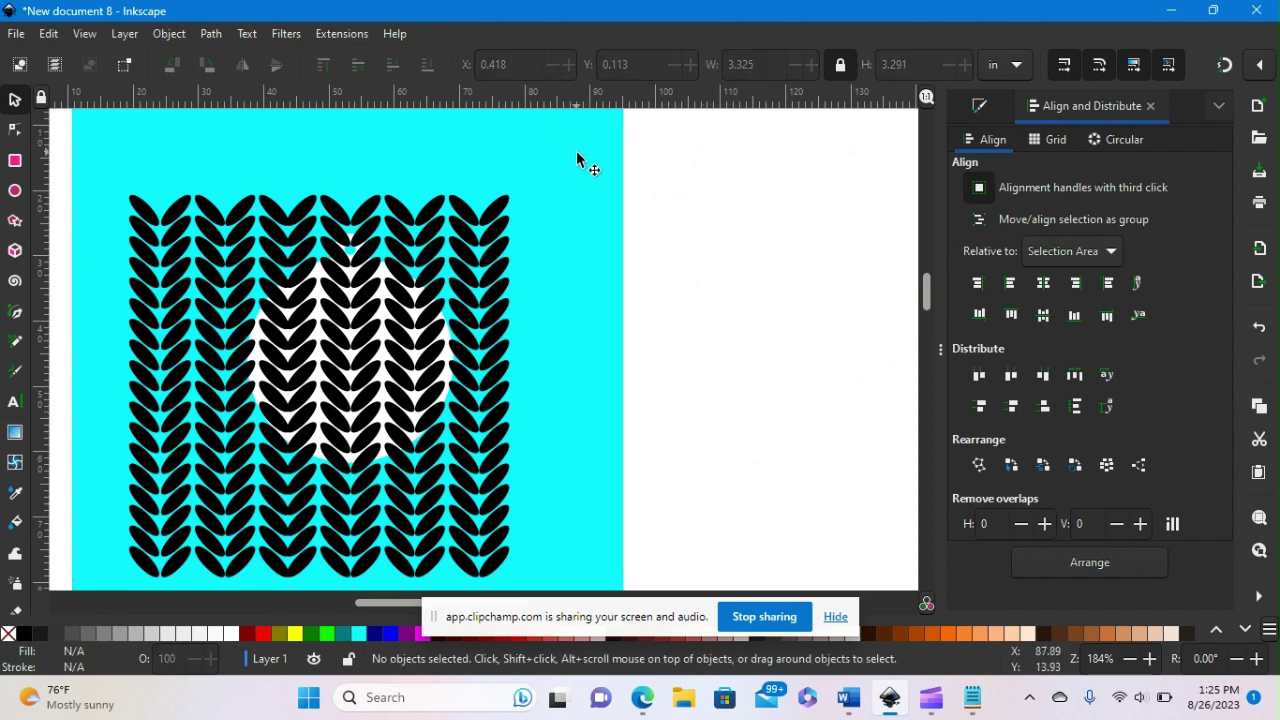
pyautogui.click(590, 305)
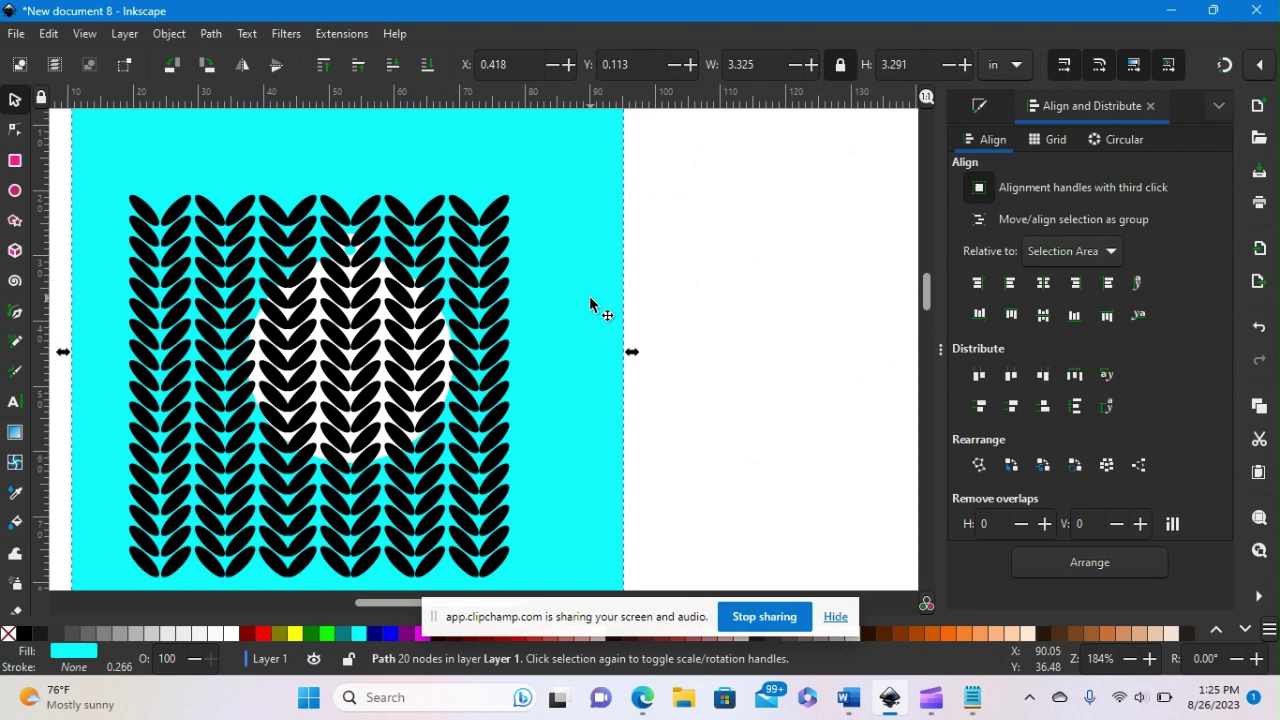
pyautogui.click(698, 215)
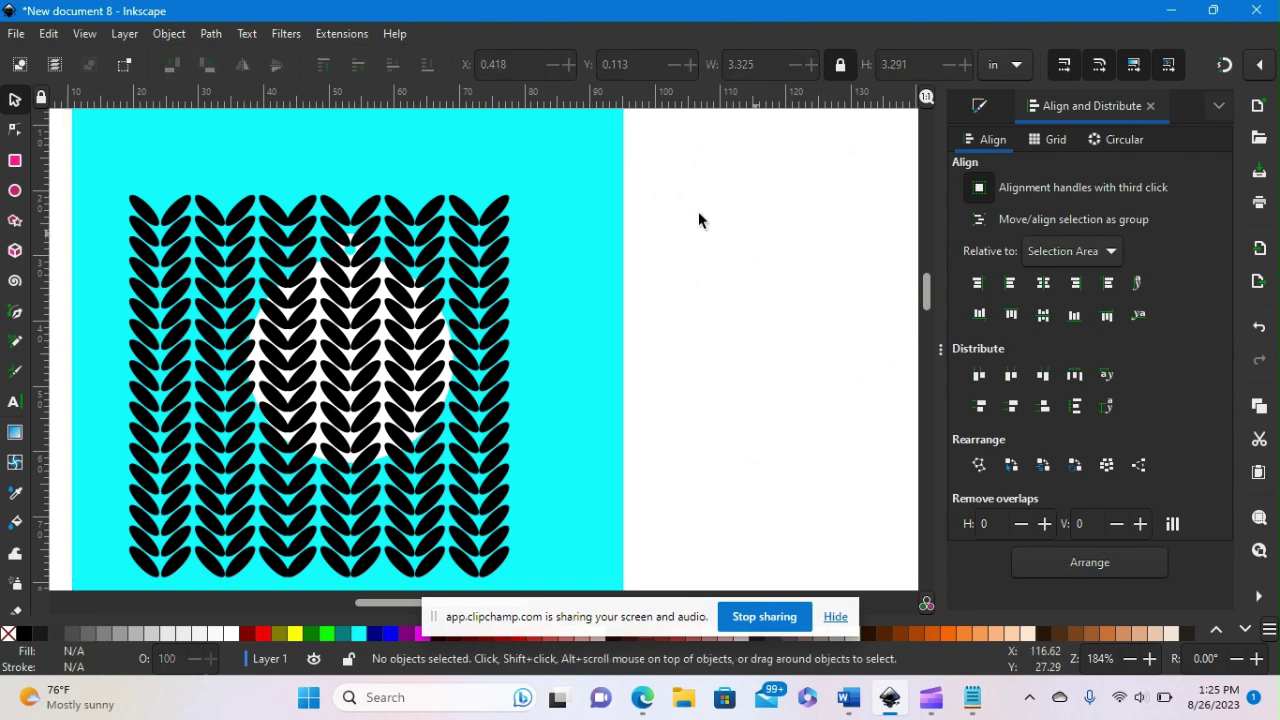
pyautogui.click(606, 206)
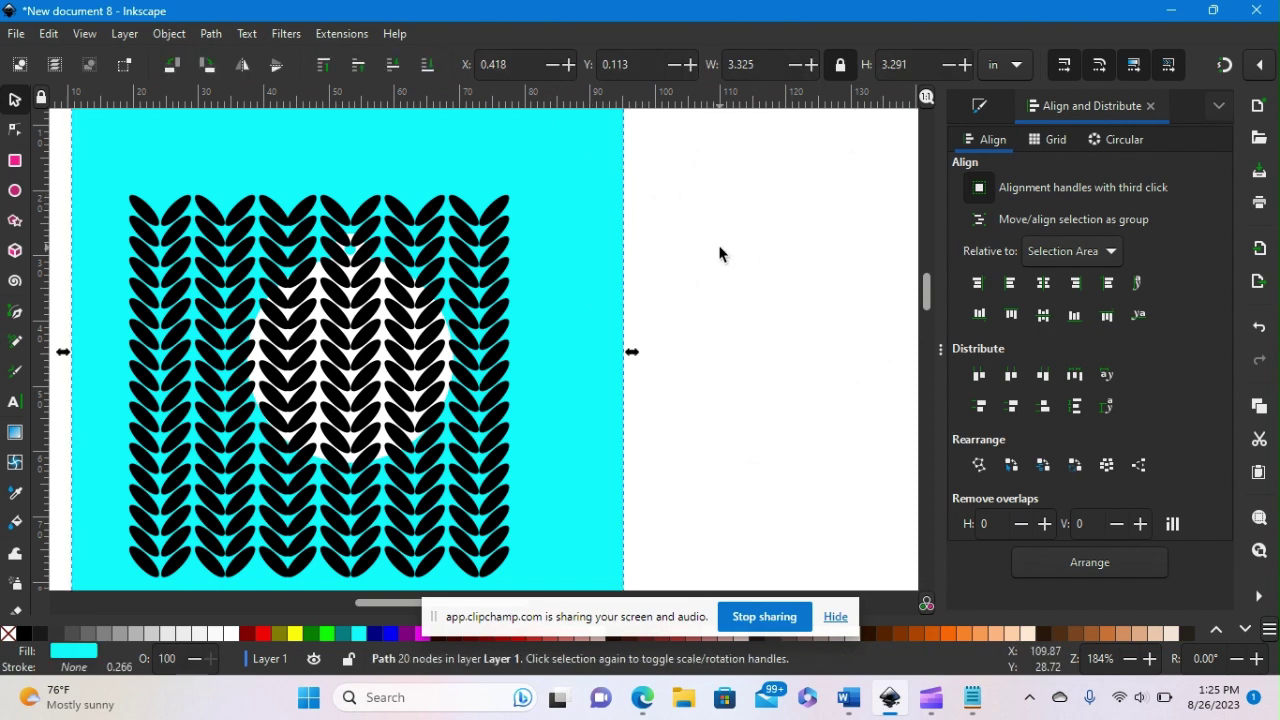
# - Raise the cyan square to the top, above the knit pattern
pyautogui.click(168, 35)
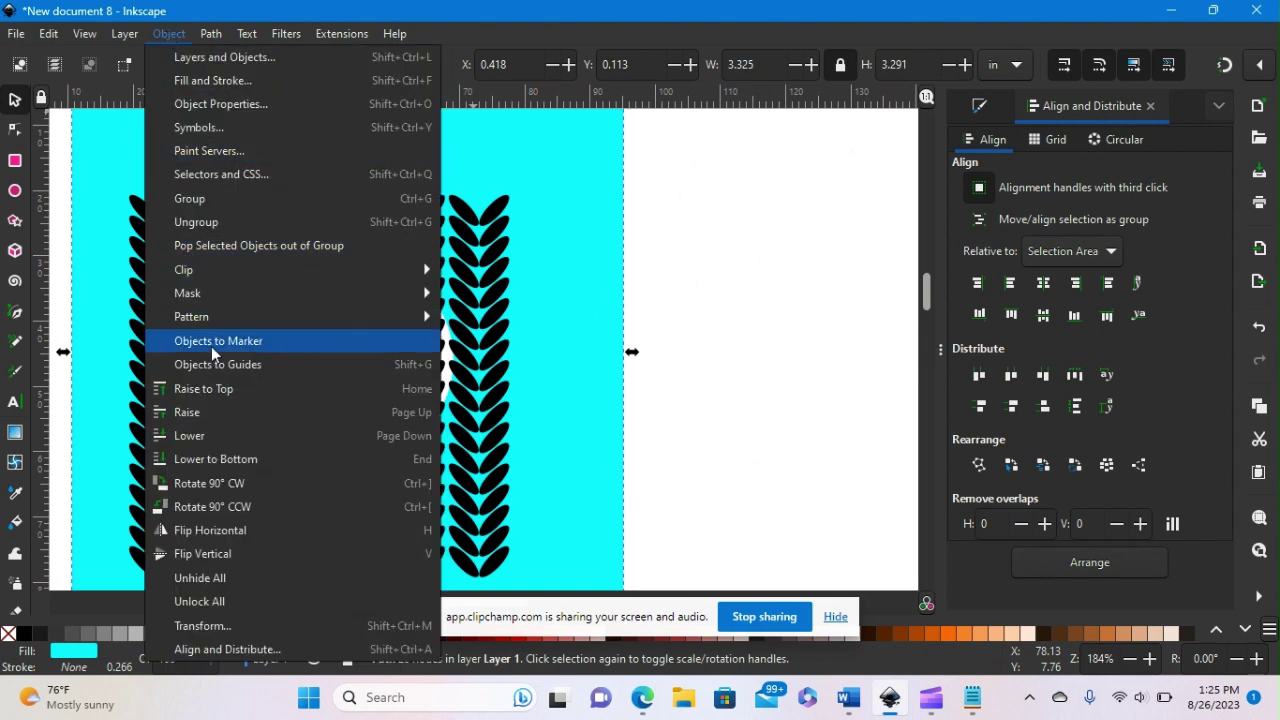
pyautogui.click(220, 389)
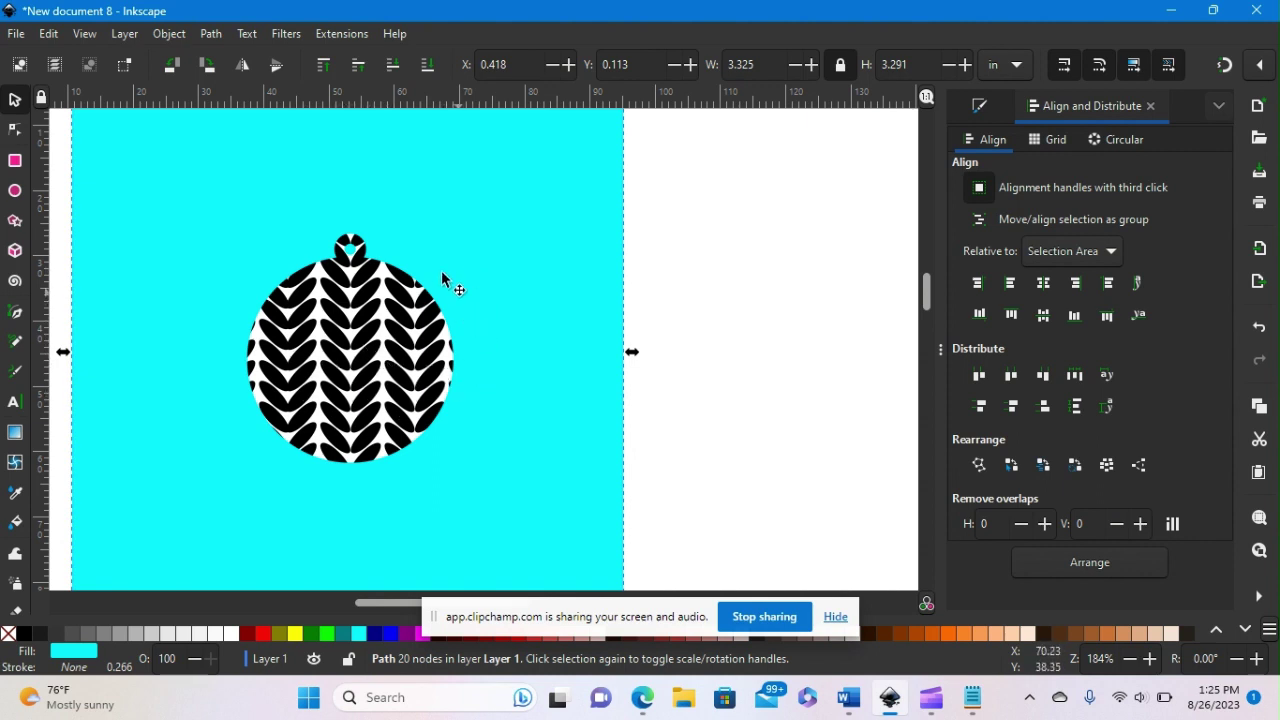
pyautogui.click(460, 296)
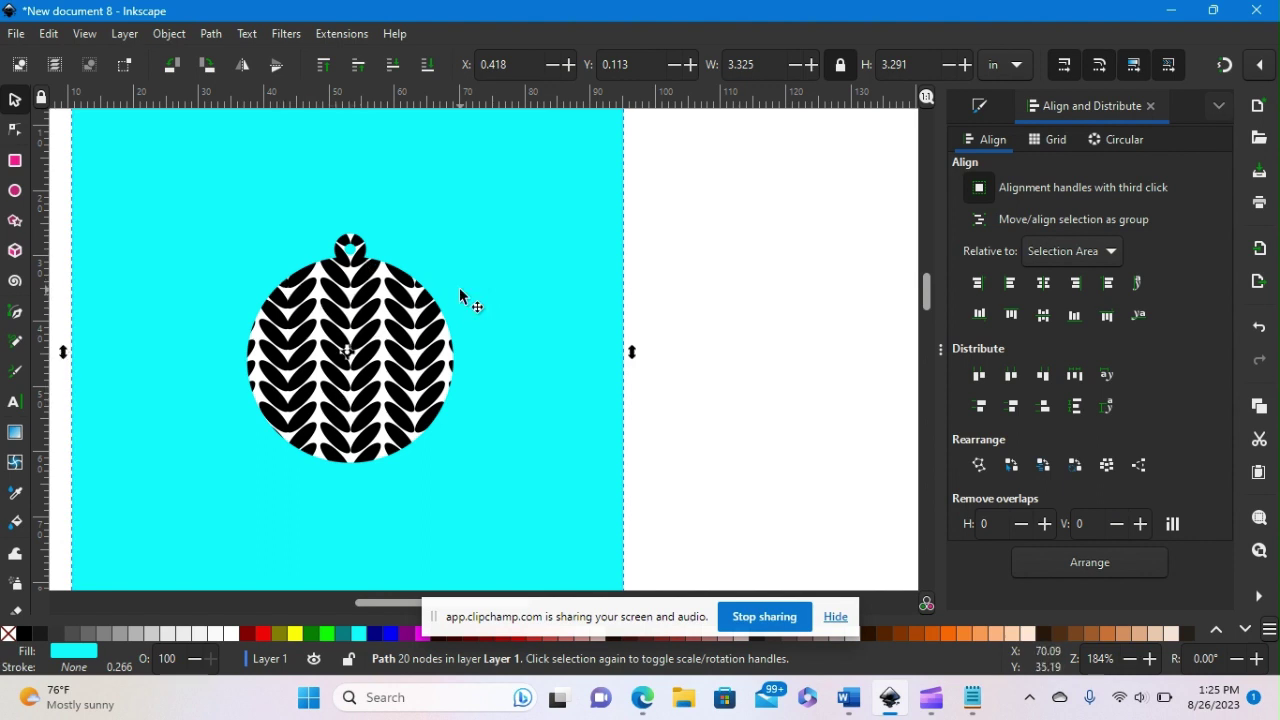
pyautogui.click(683, 246)
# - Cut the knit pattern with the cyan square into a 1.244 × 1.380 in ornament path and nudge it right
pyautogui.click(572, 241)
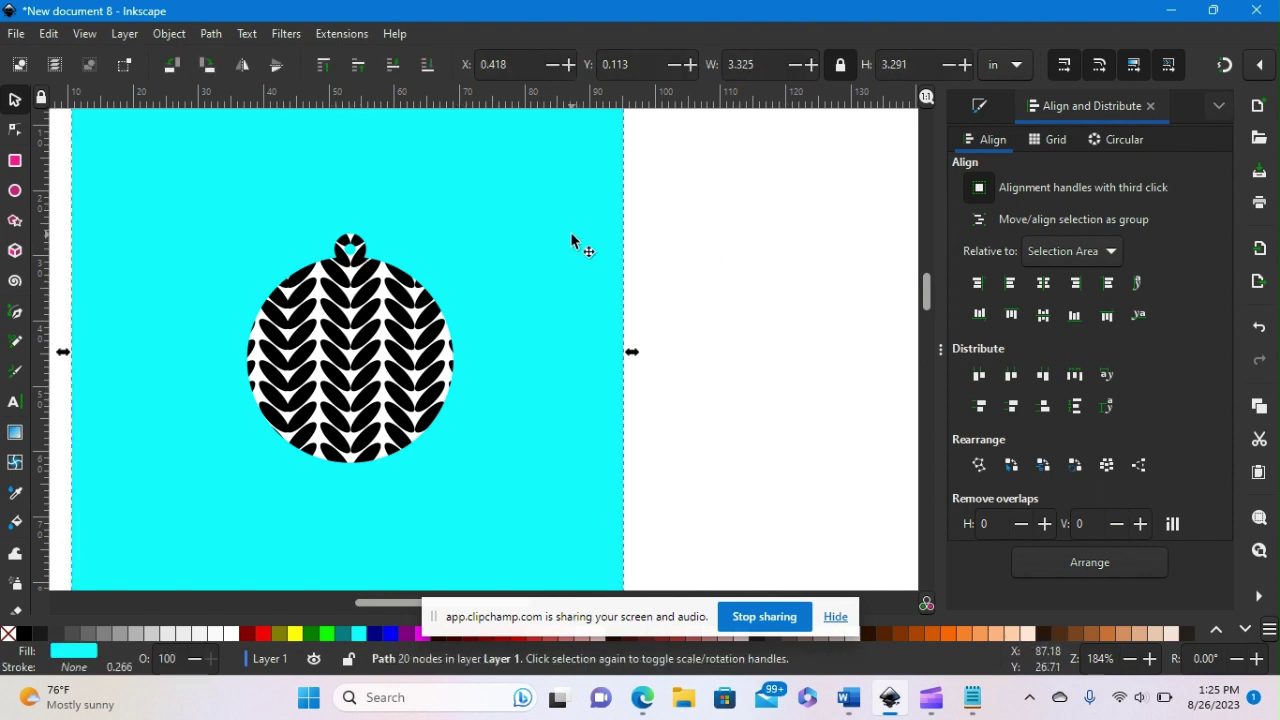
pyautogui.press('shift')
pyautogui.keyDown('shift'); pyautogui.click(367, 320); pyautogui.keyUp('shift')
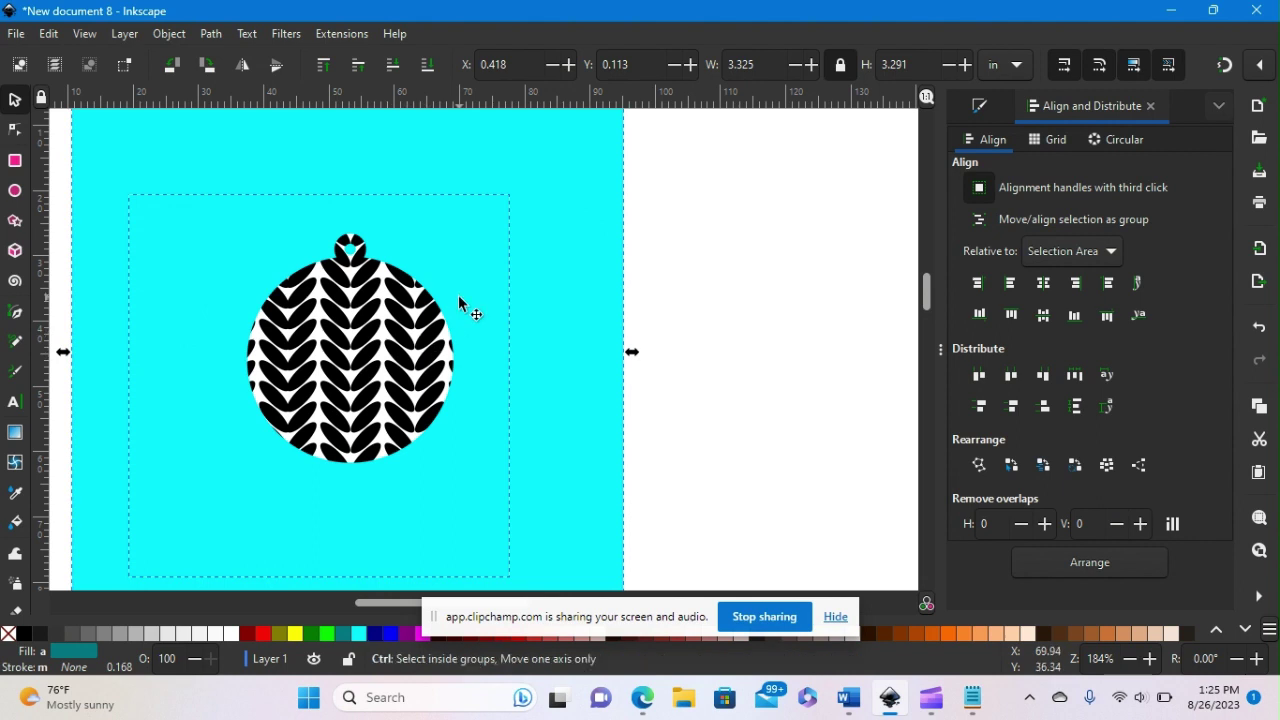
pyautogui.hotkey('ctrl', '*')
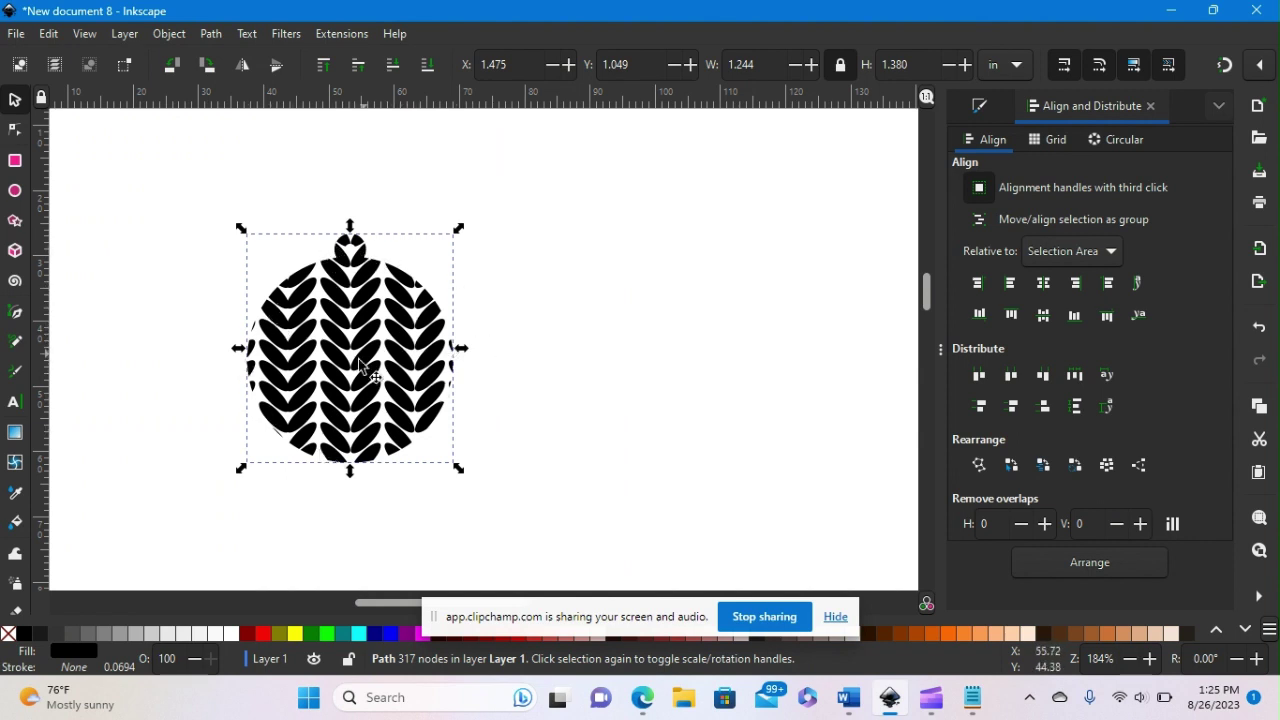
pyautogui.moveTo(385, 362); pyautogui.dragTo(494, 352)
# - Move the red 1.250 × 1.389 in outline onto the page at X 4.697, Y 1.144 in and select both objects
pyautogui.click(776, 383)
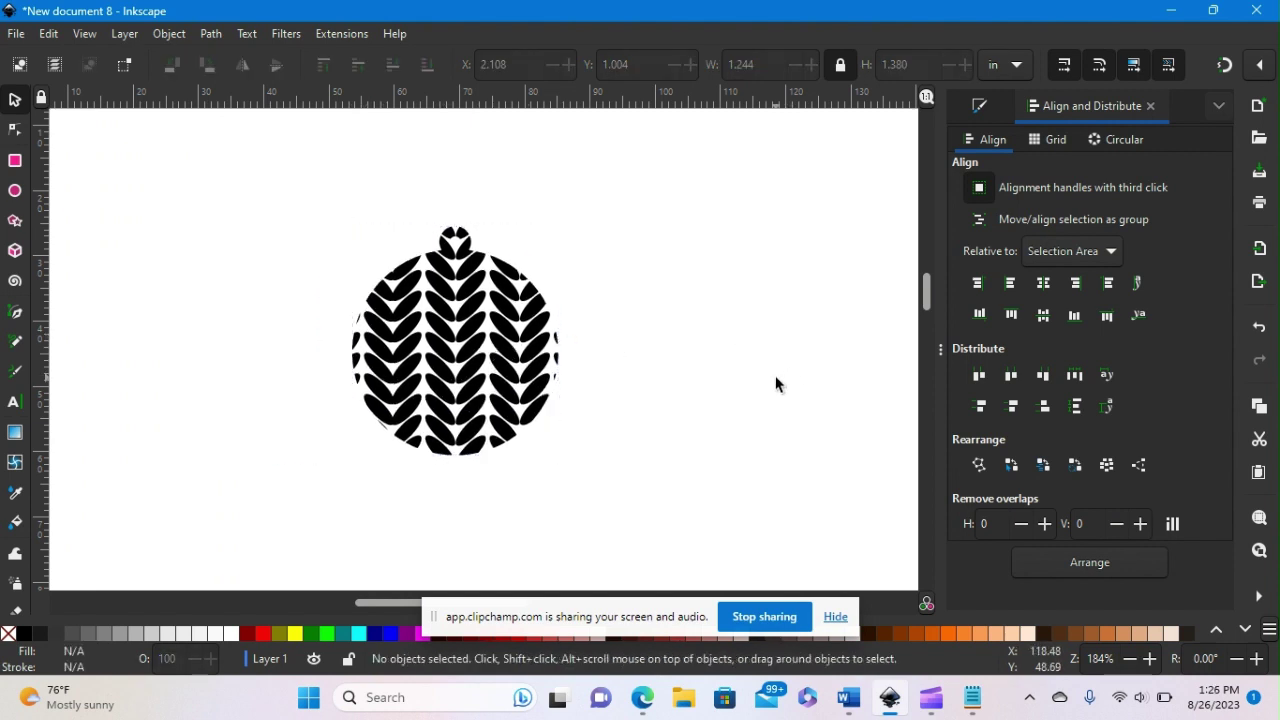
pyautogui.scroll(-4, 776, 383)
pyautogui.scroll(-2, 776, 383)
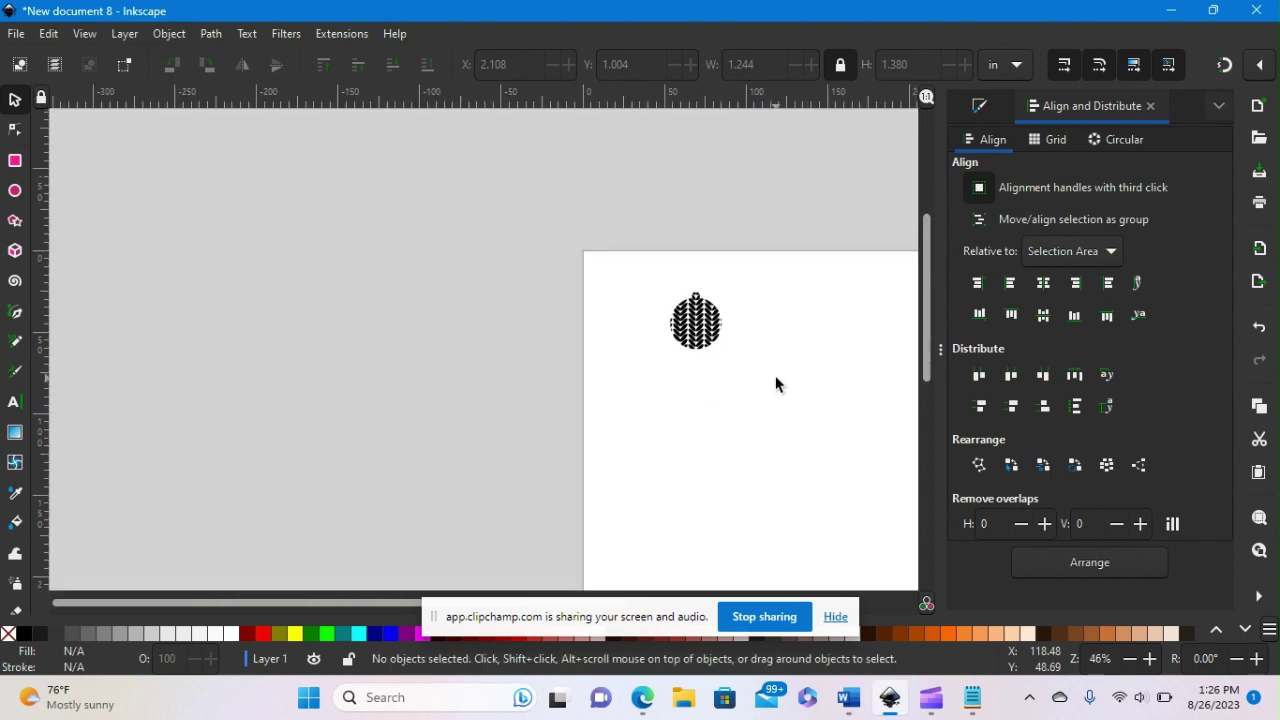
pyautogui.hscroll(5, 776, 383)
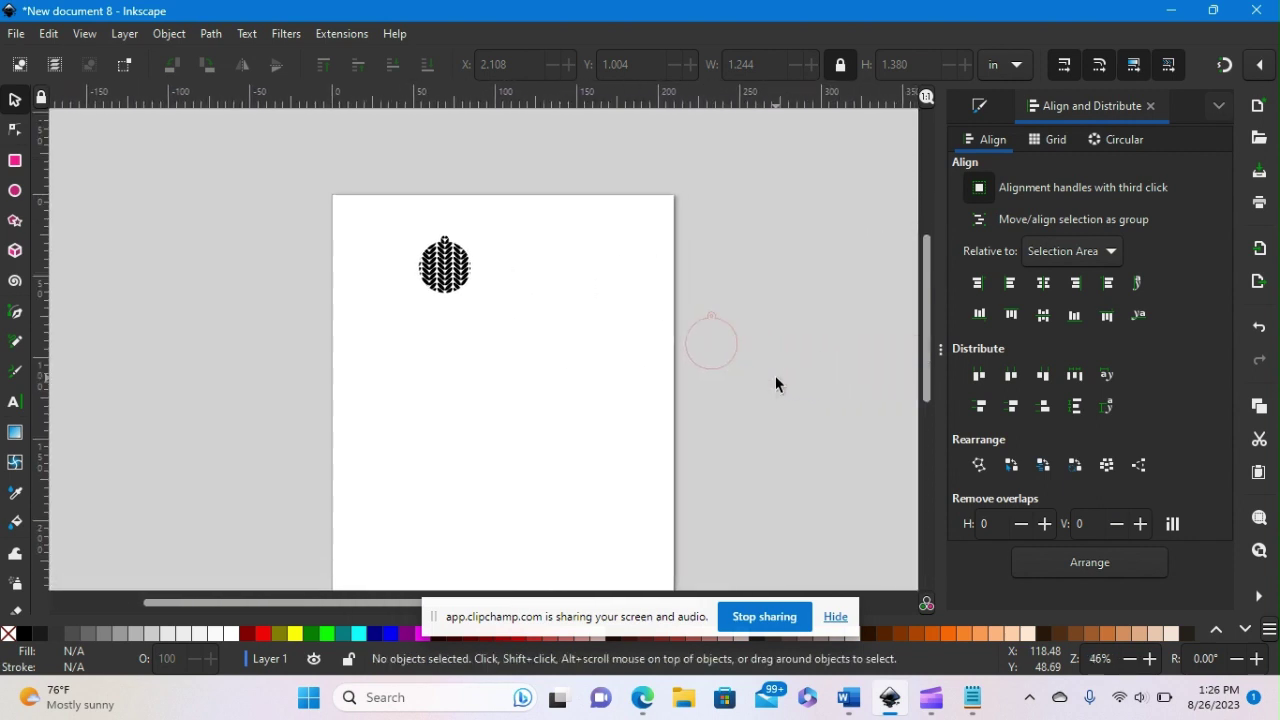
pyautogui.moveTo(709, 323); pyautogui.dragTo(550, 250)
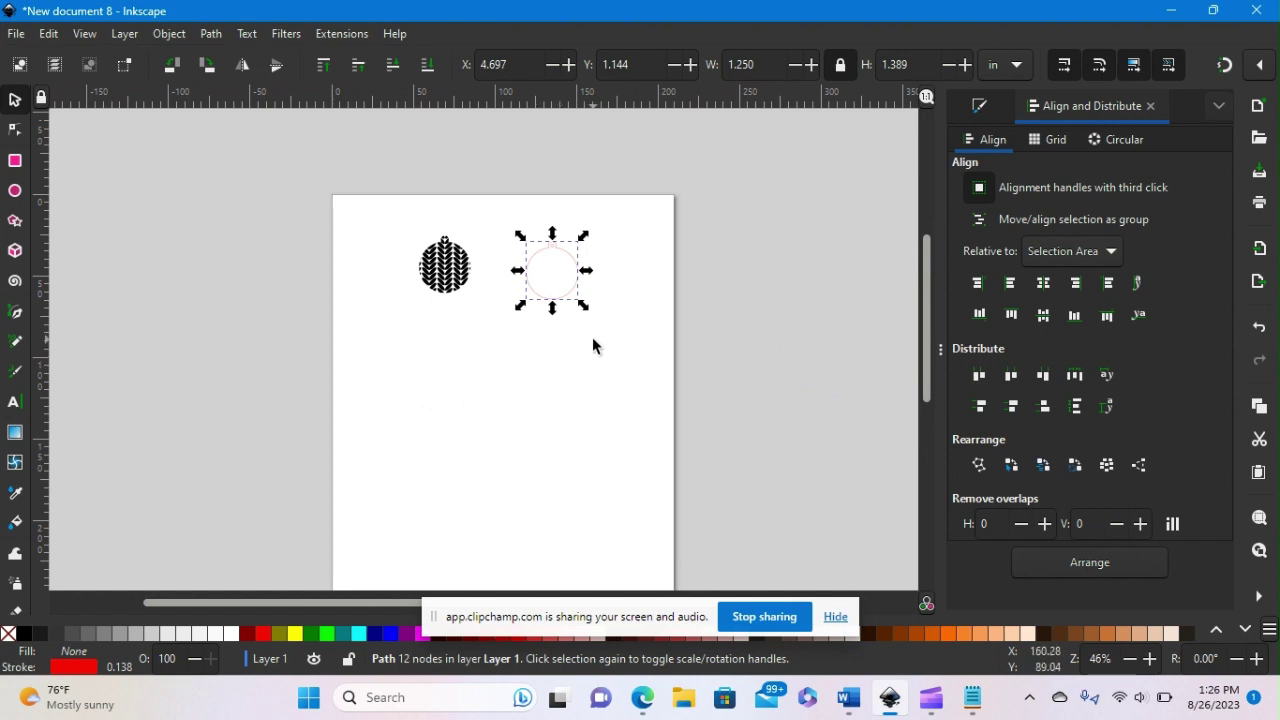
pyautogui.scroll(3, 592, 340)
pyautogui.scroll(-1, 592, 345)
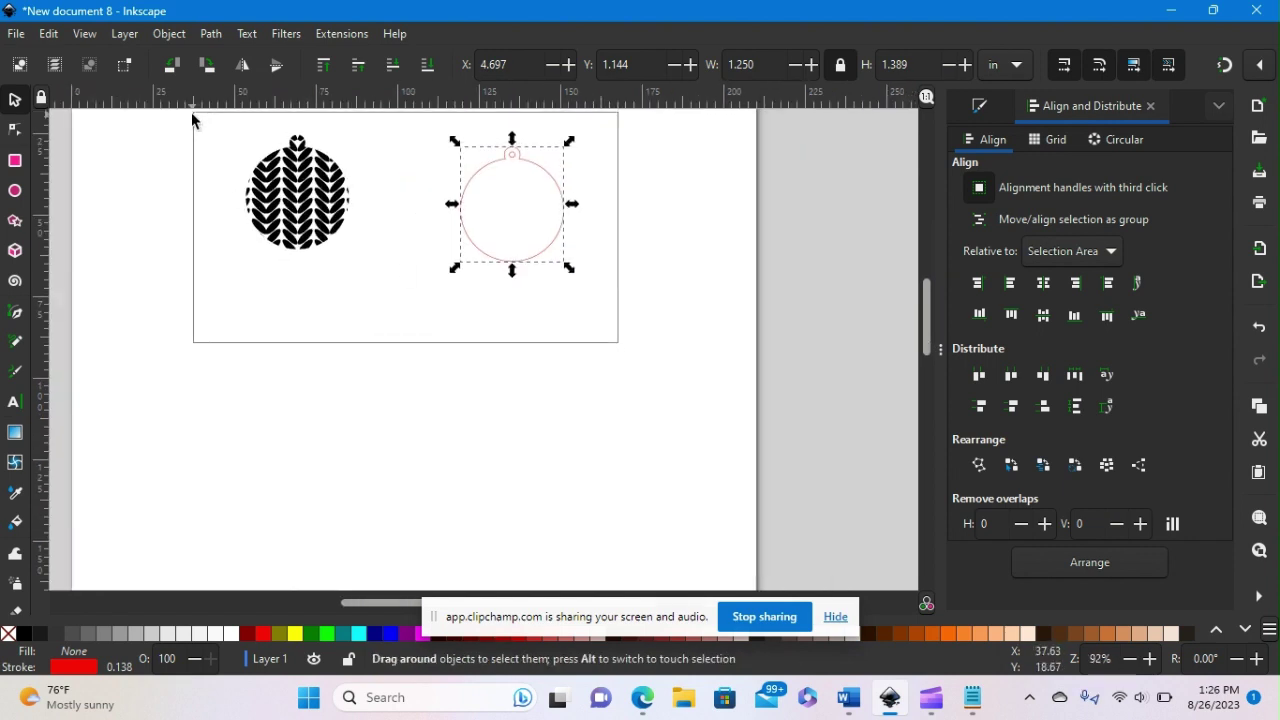
pyautogui.hotkey('ctrl', 'a')
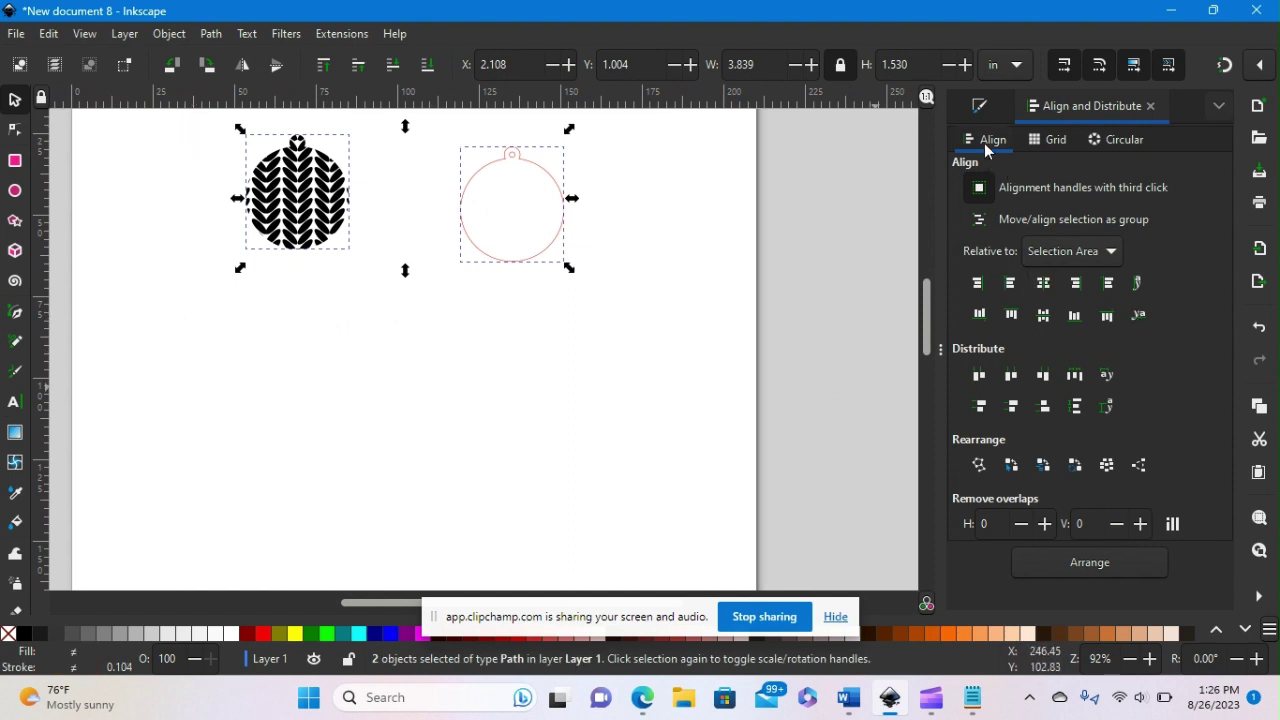
# - Centre the knit shape on the red circle horizontally and vertically, then group them
pyautogui.click(1042, 285)
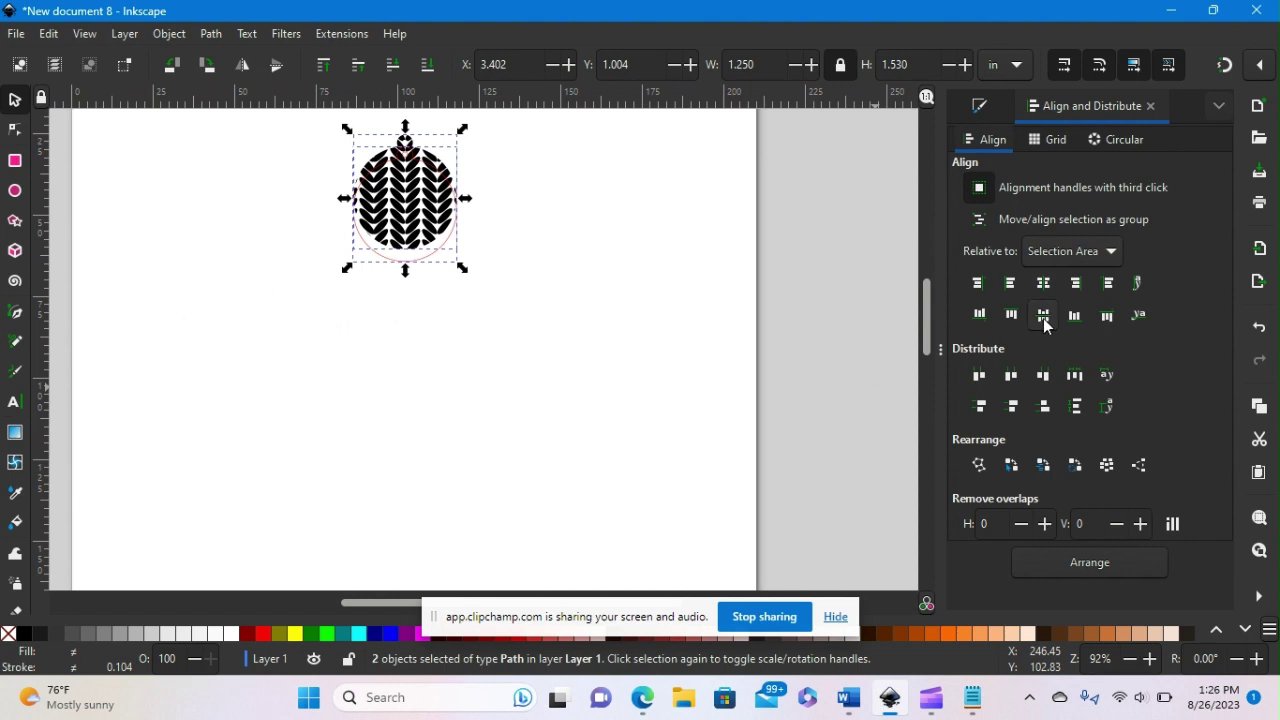
pyautogui.click(1043, 318)
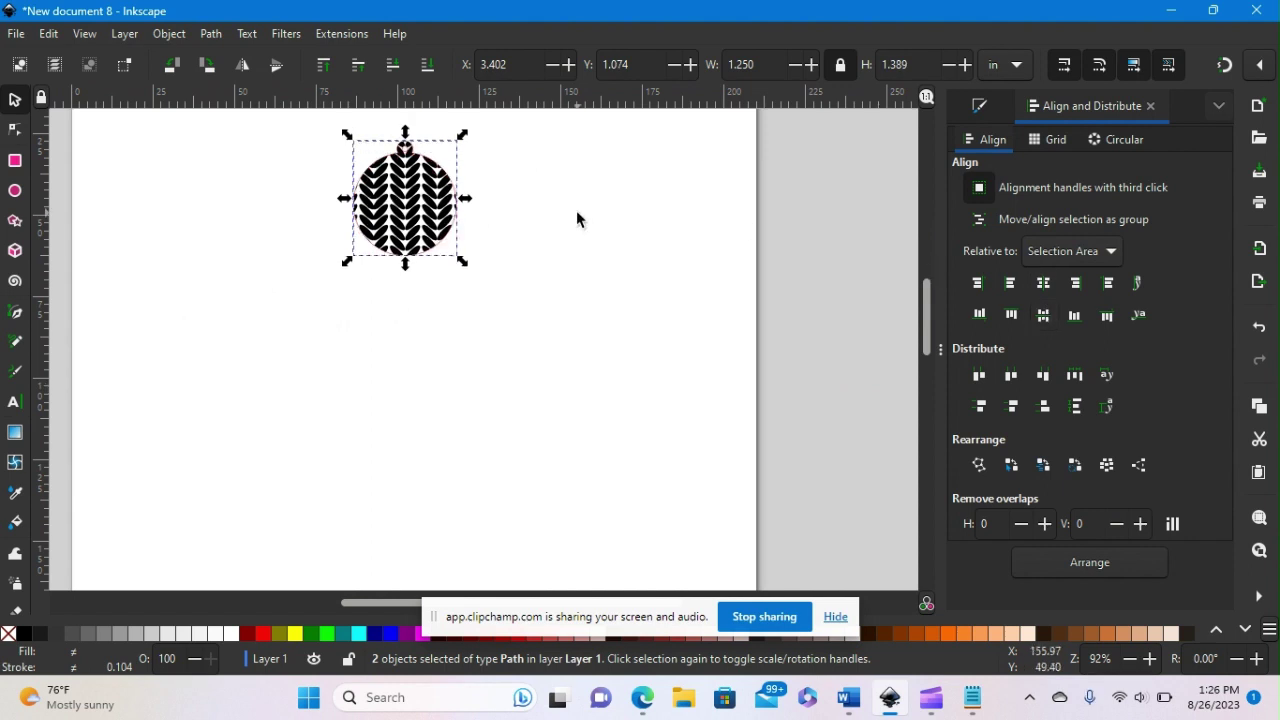
pyautogui.click(511, 274)
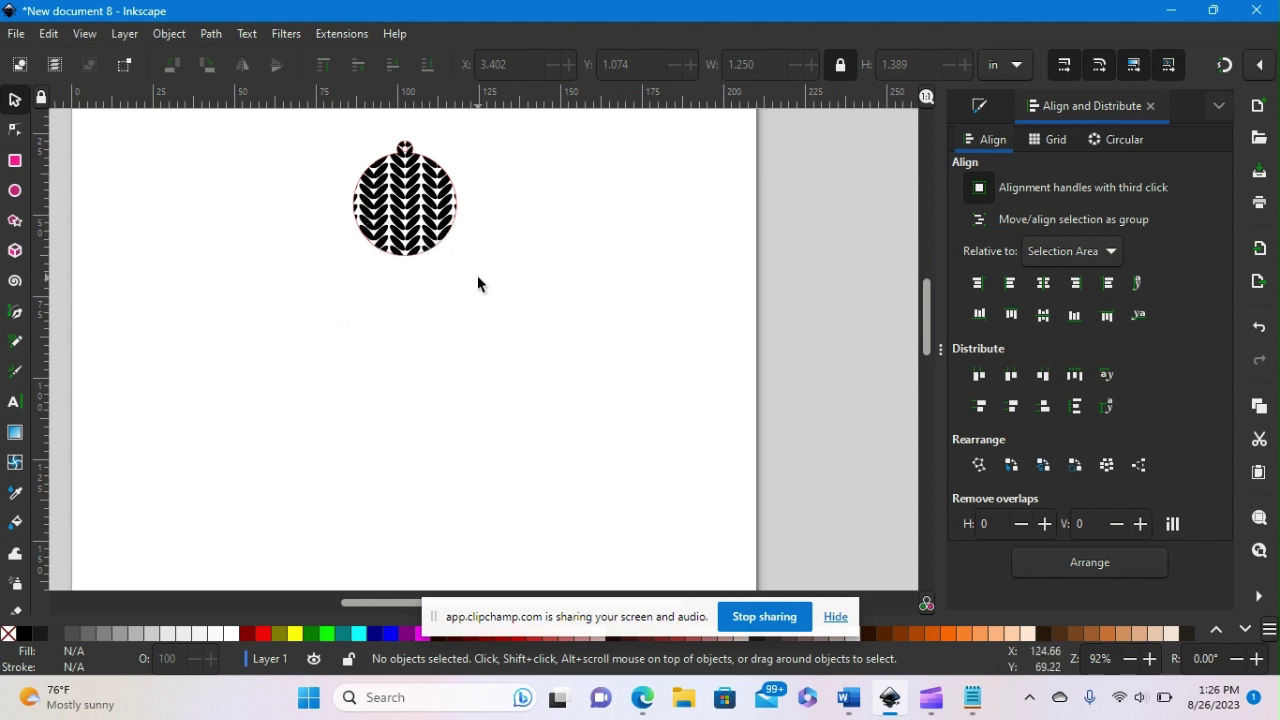
pyautogui.moveTo(477, 281); pyautogui.dragTo(382, 220)
pyautogui.moveTo(316, 127); pyautogui.dragTo(524, 312)
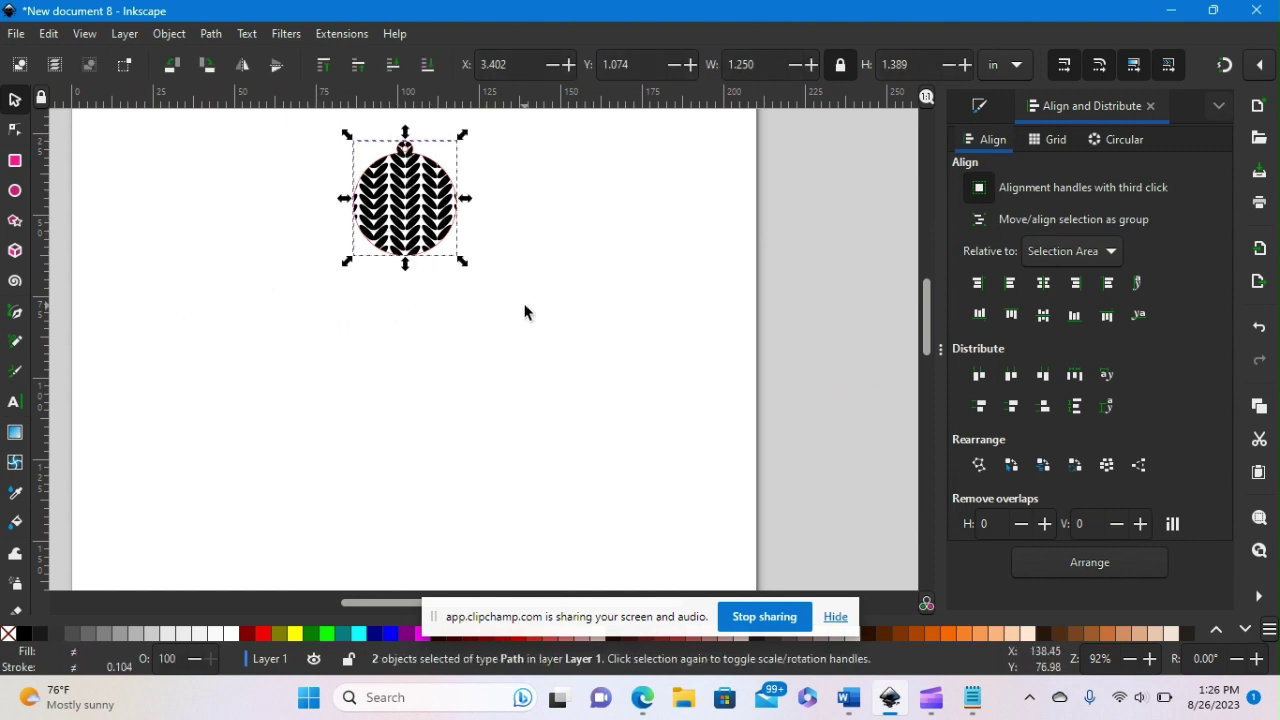
pyautogui.press('ctrl')
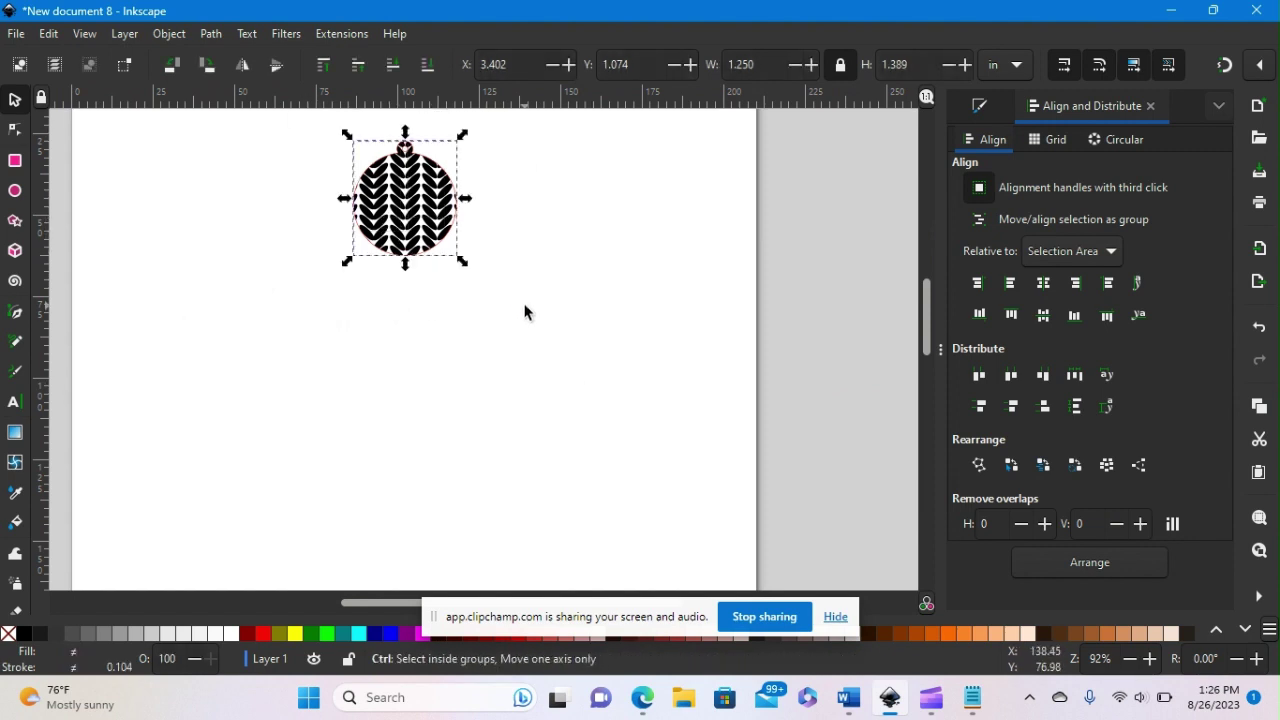
pyautogui.hotkey('ctrl', 'g')
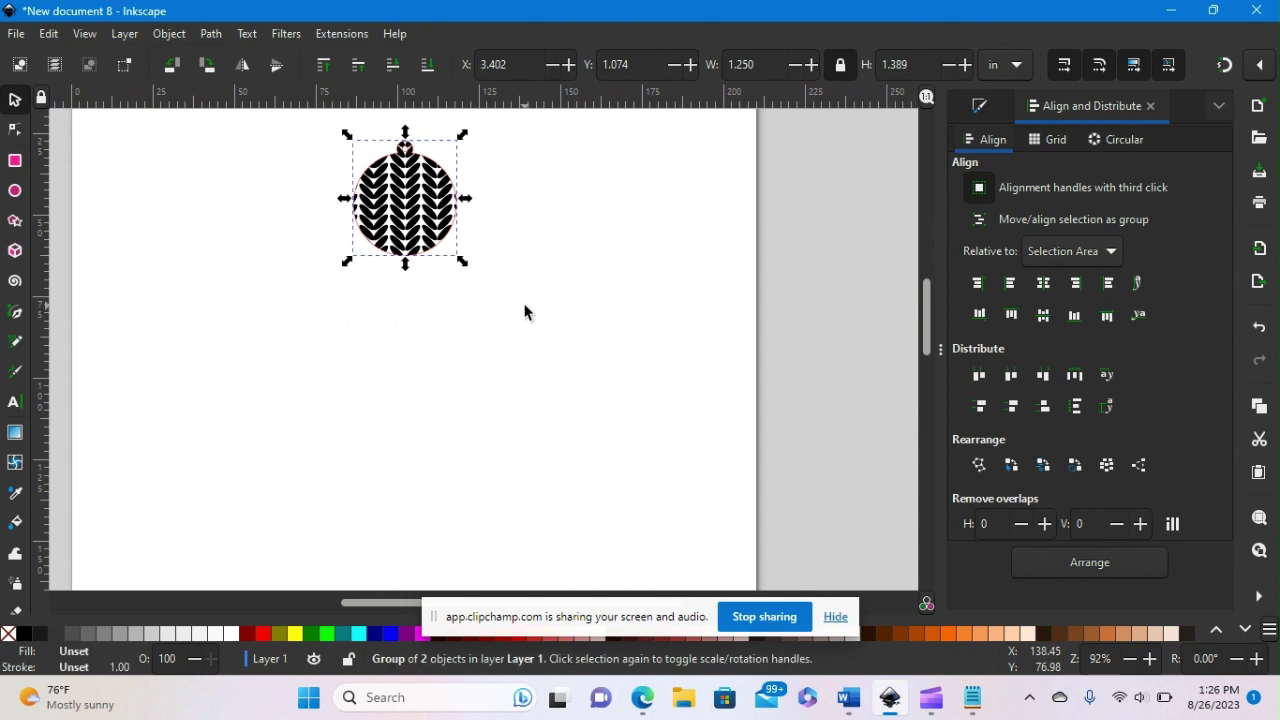
# - Place a copy of the grouped ornament to its right and shift both ornaments together
pyautogui.moveTo(418, 202); pyautogui.dragTo(472, 250)
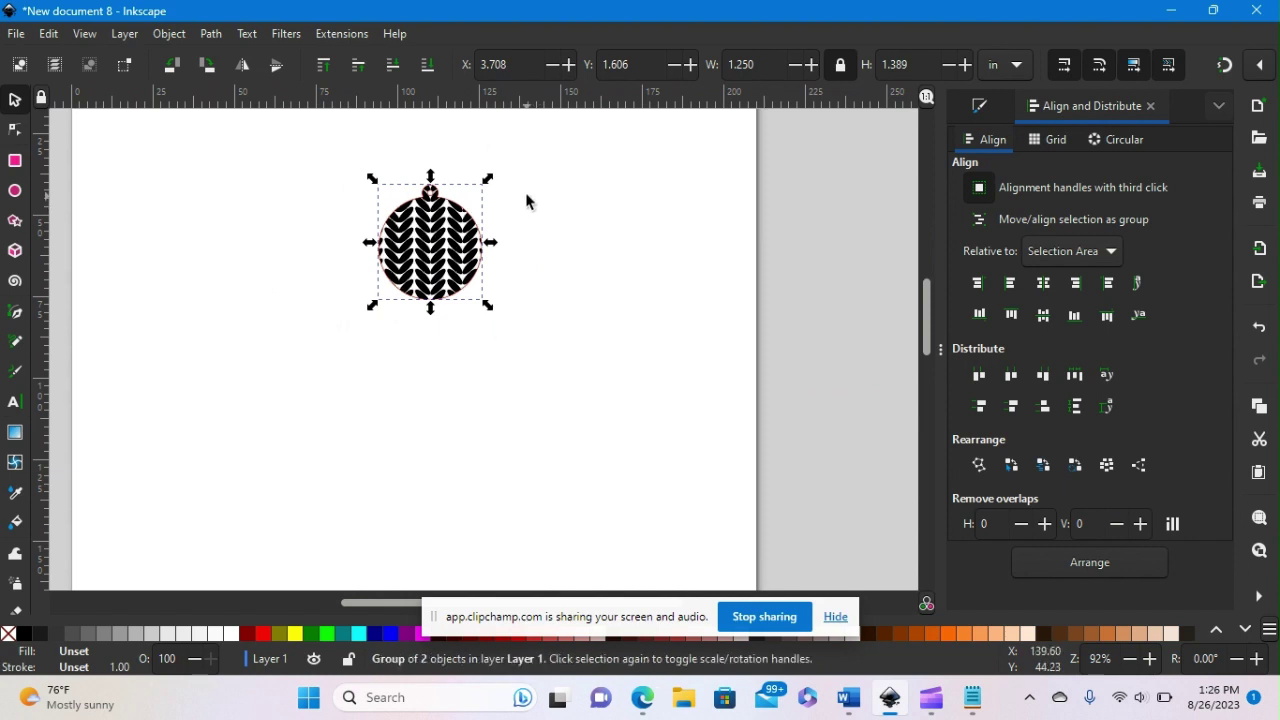
pyautogui.moveTo(450, 255); pyautogui.dragTo(568, 258)
pyautogui.moveTo(634, 334); pyautogui.dragTo(362, 159)
pyautogui.moveTo(568, 256); pyautogui.dragTo(460, 288)
pyautogui.click(572, 251)
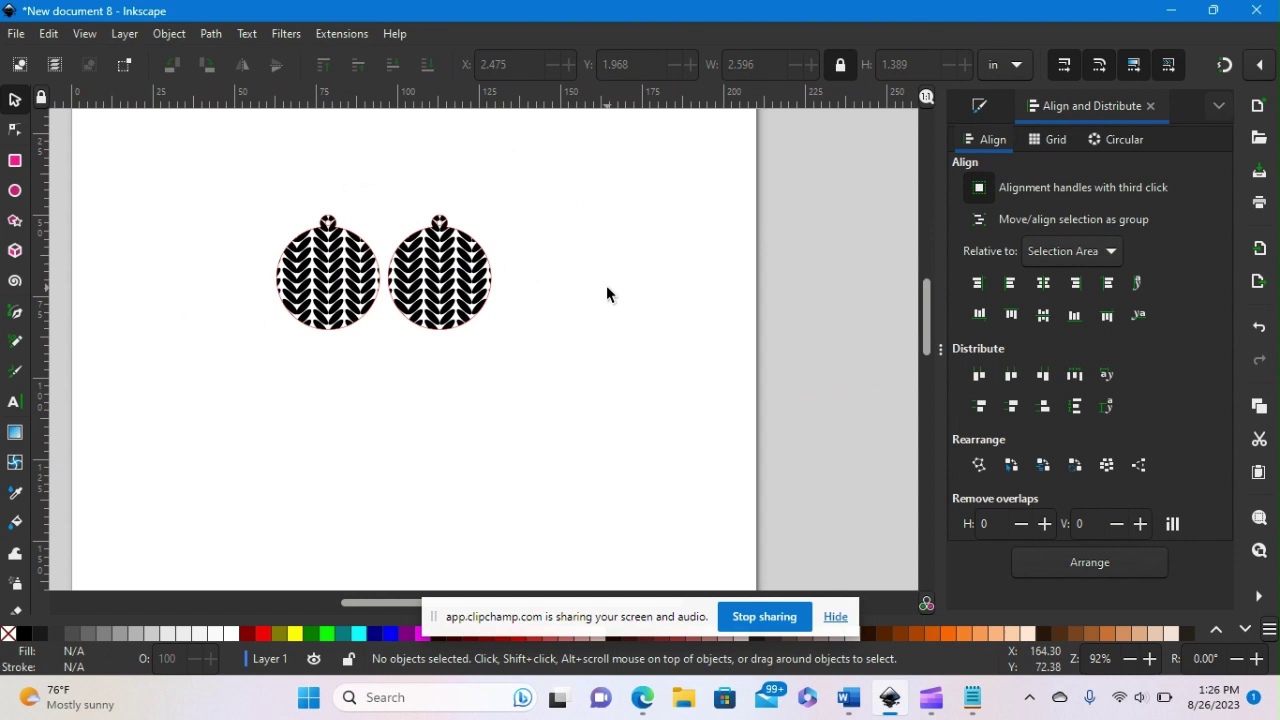
# - Save As 'New Knit Pattern ER.svg' (Inkscape SVG) in the New Creations folder
pyautogui.click(14, 34)
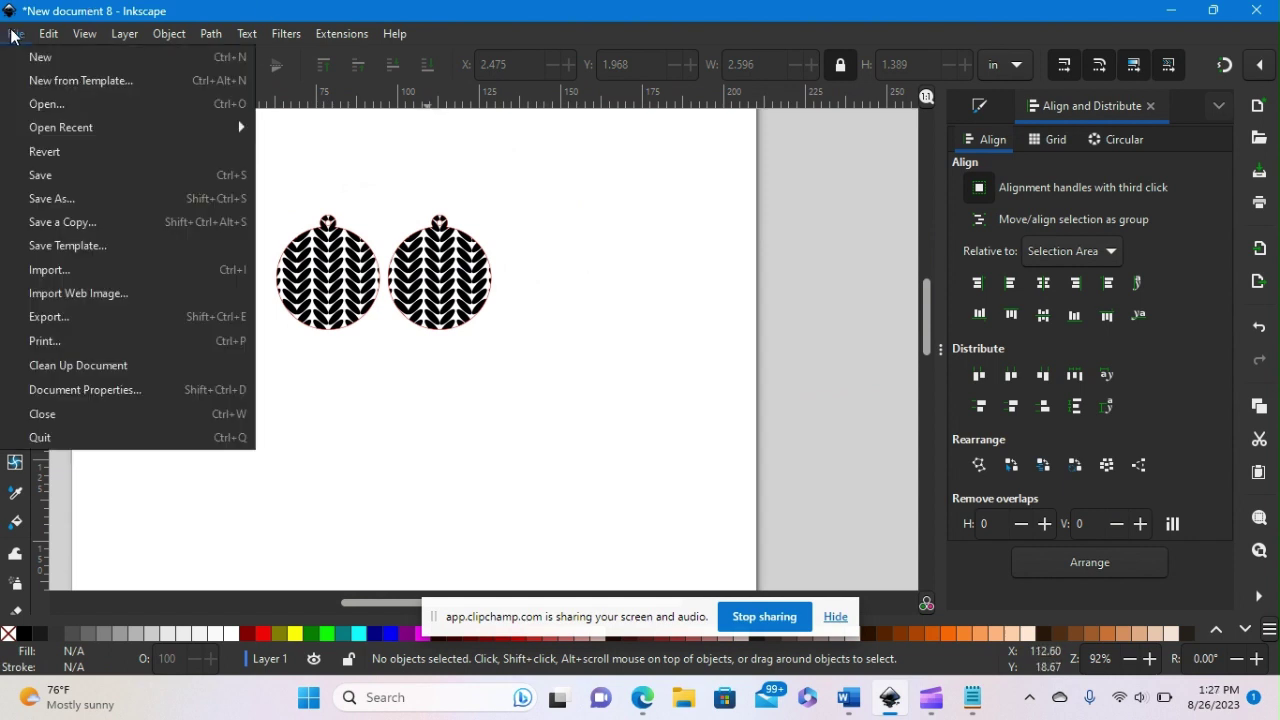
pyautogui.click(48, 199)
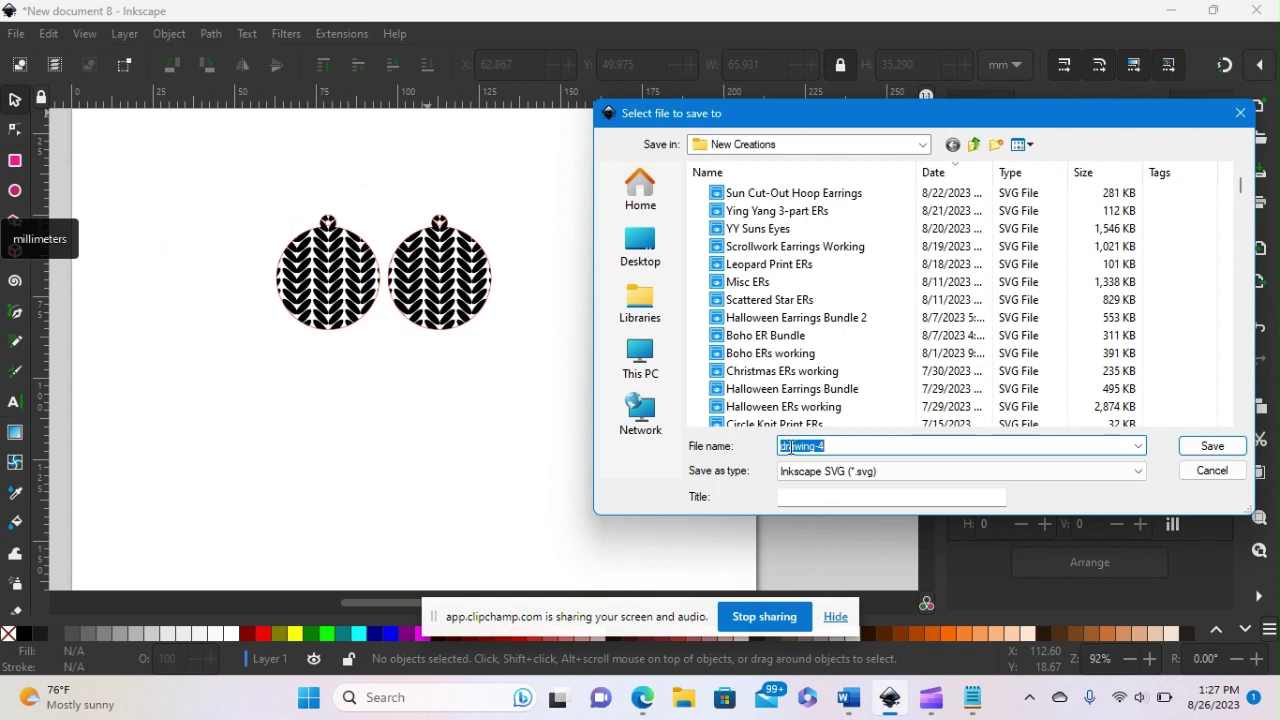
pyautogui.write('New ')
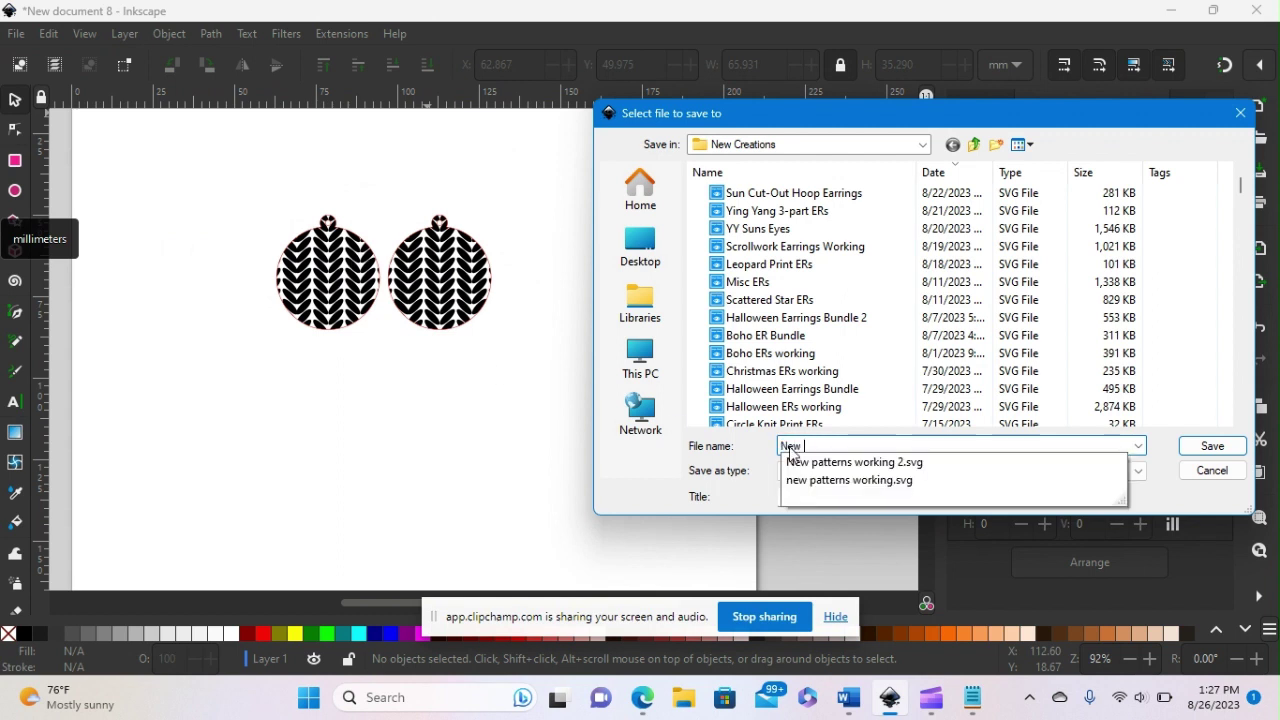
pyautogui.write('Knit Patt')
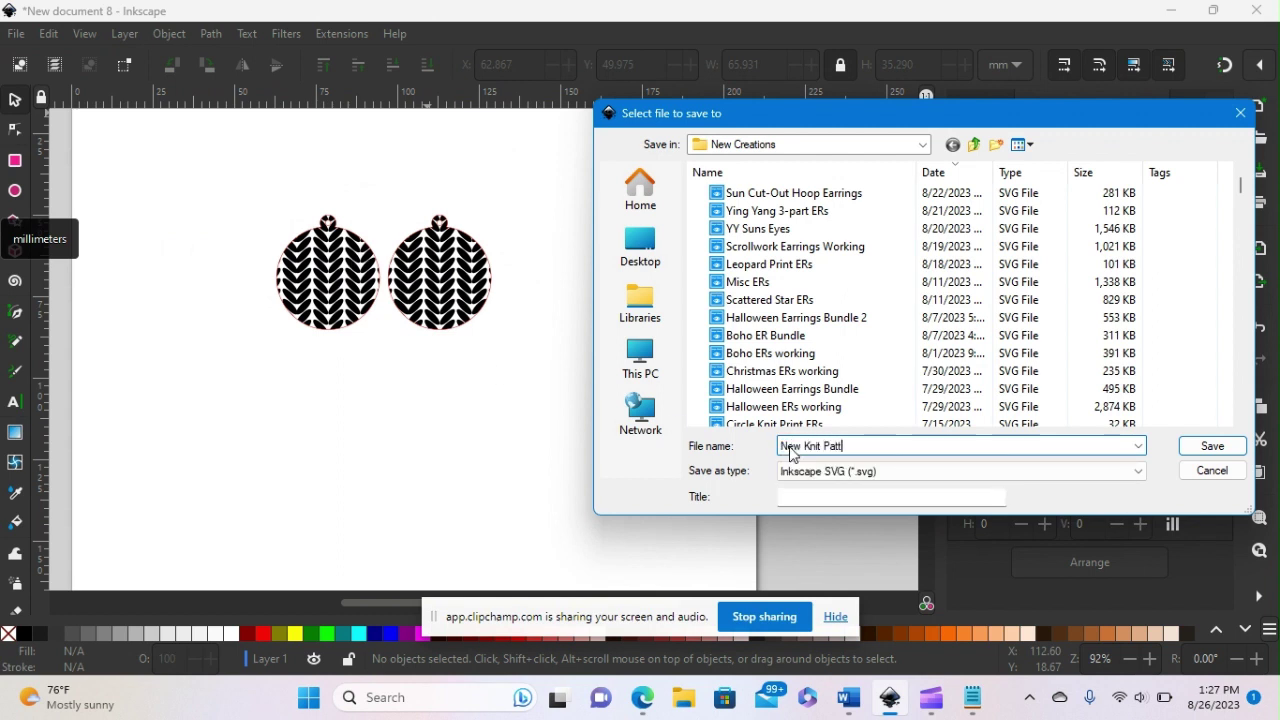
pyautogui.write('ern ER')
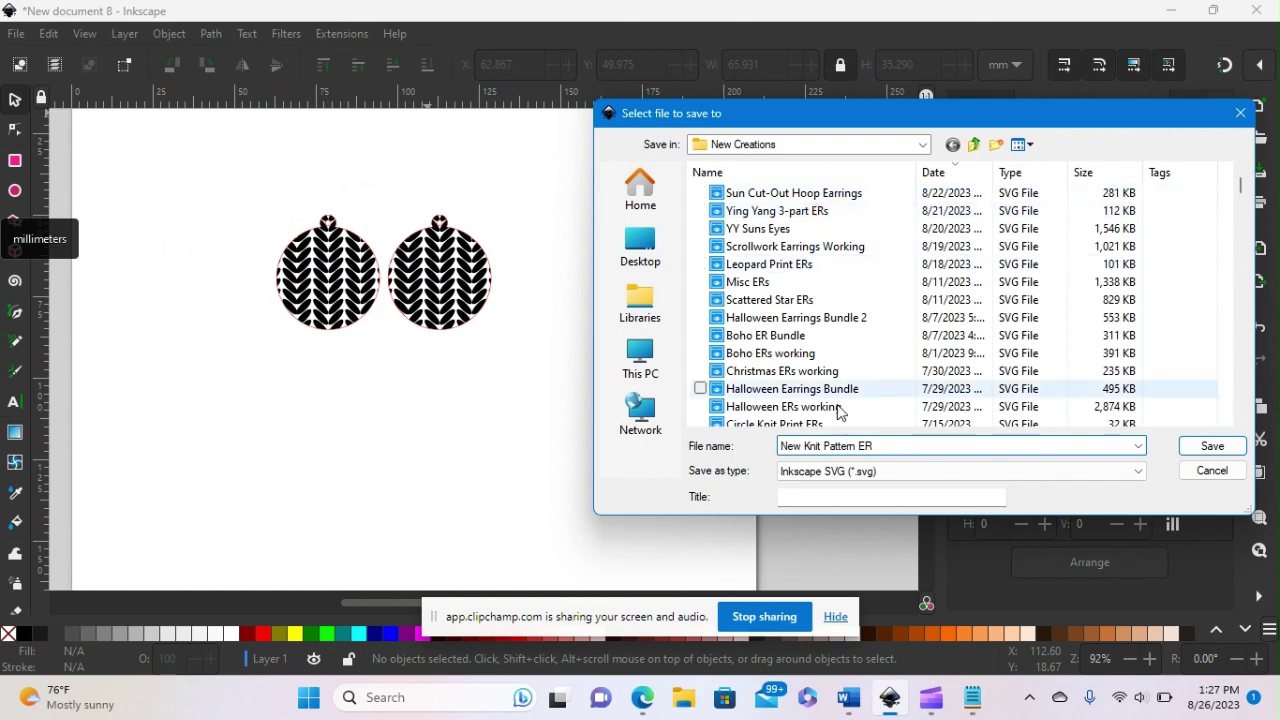
pyautogui.click(1212, 446)
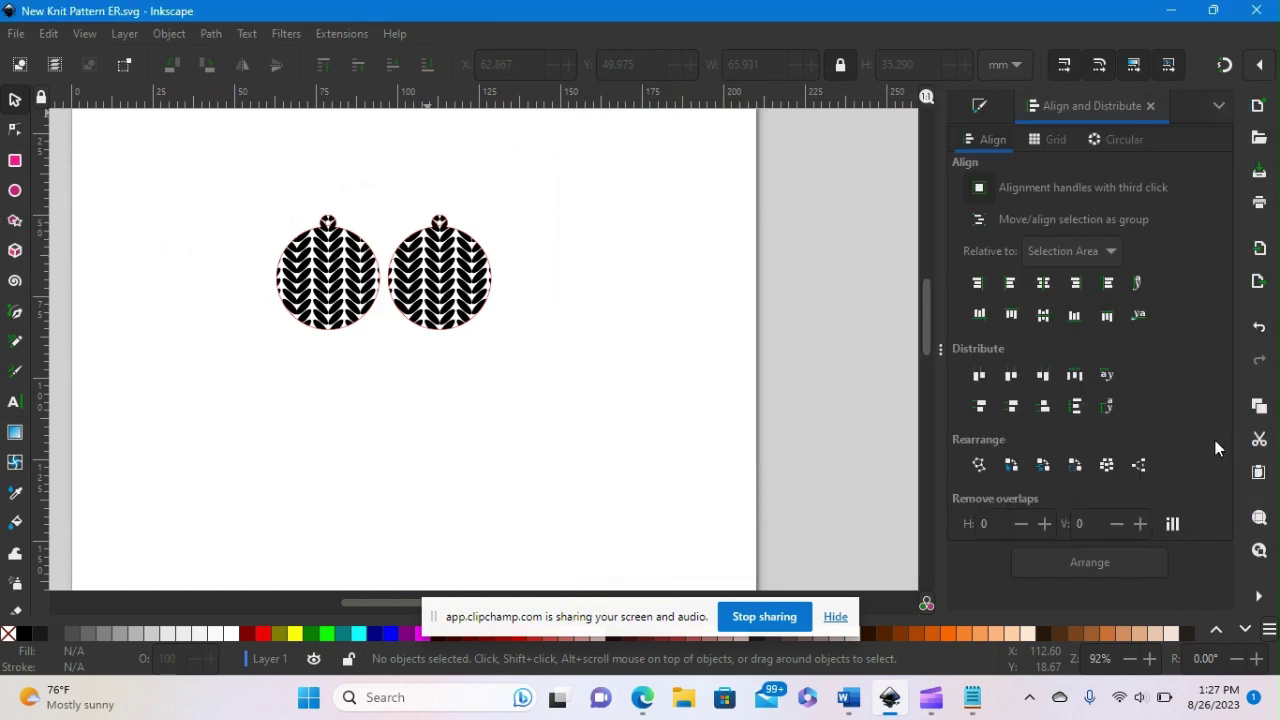